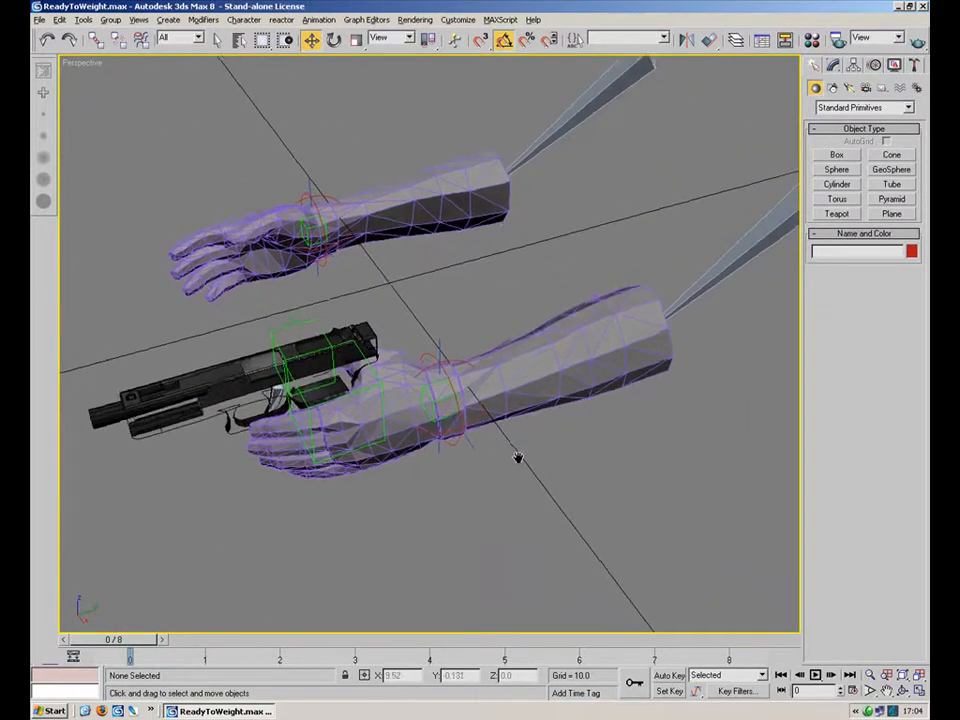
Step: Hide the arm mesh to inspect the forearm bones beneath it, and unhide it again
scroll(531, 440, up, 3)
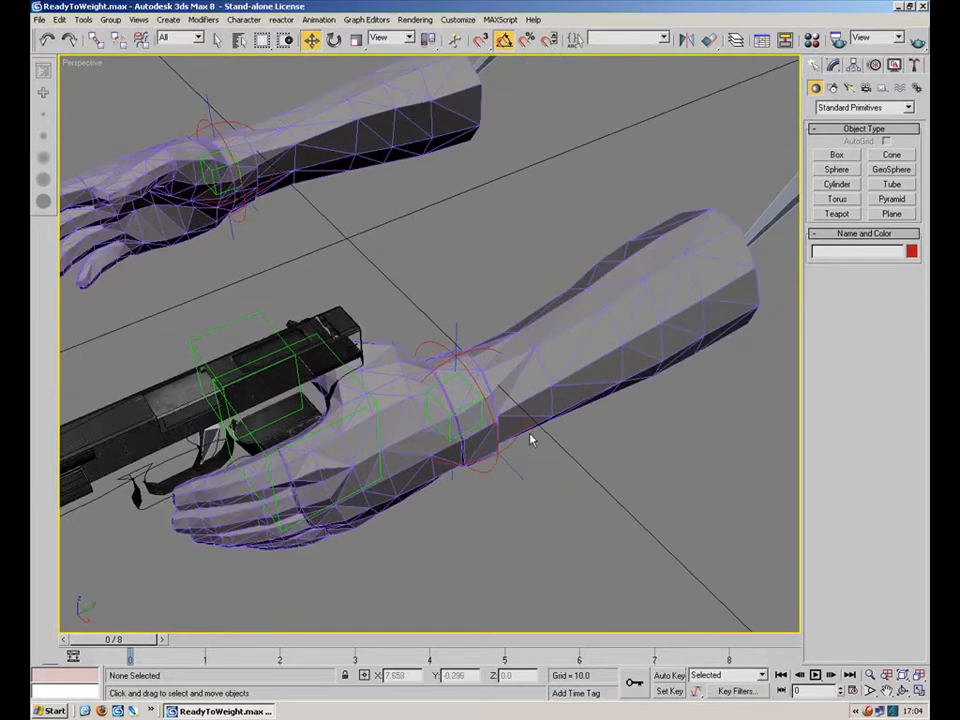
click(580, 381)
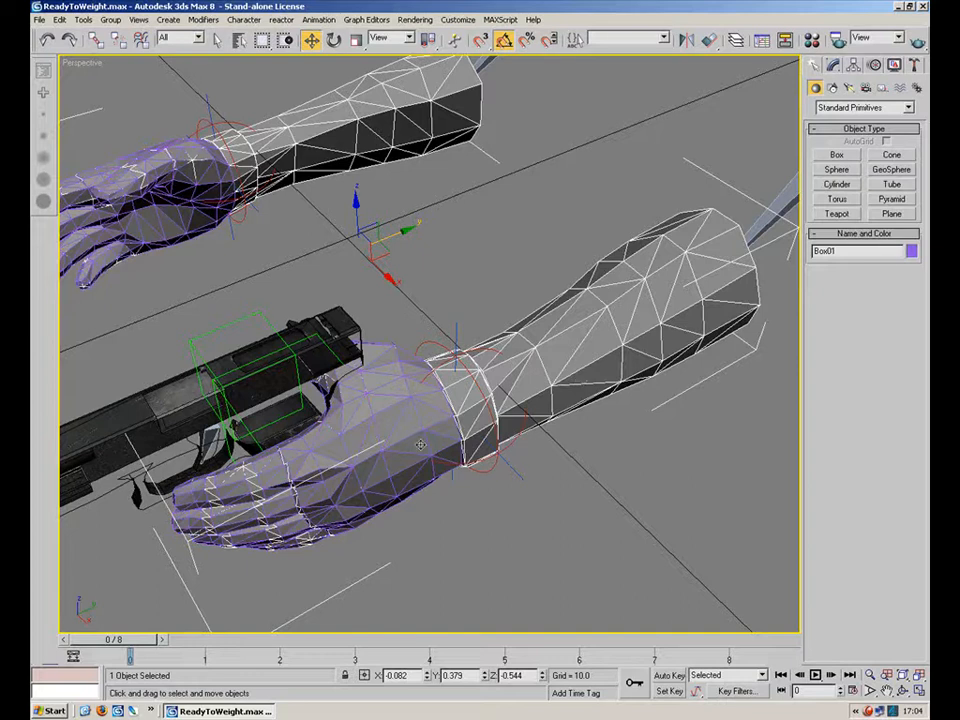
click(504, 529)
click(390, 365)
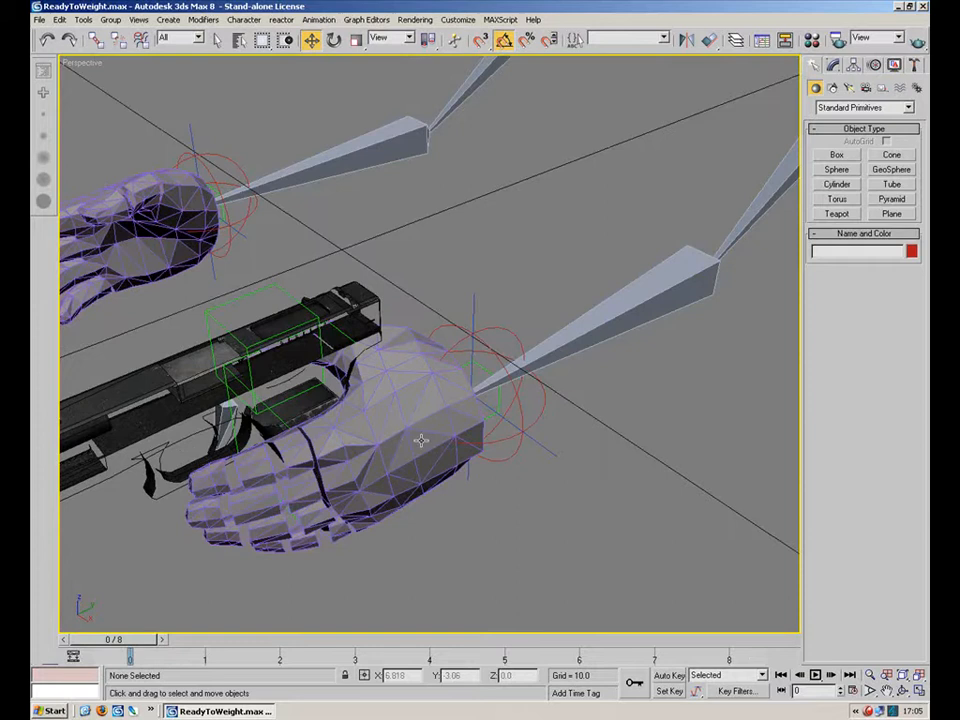
right_click(640, 242)
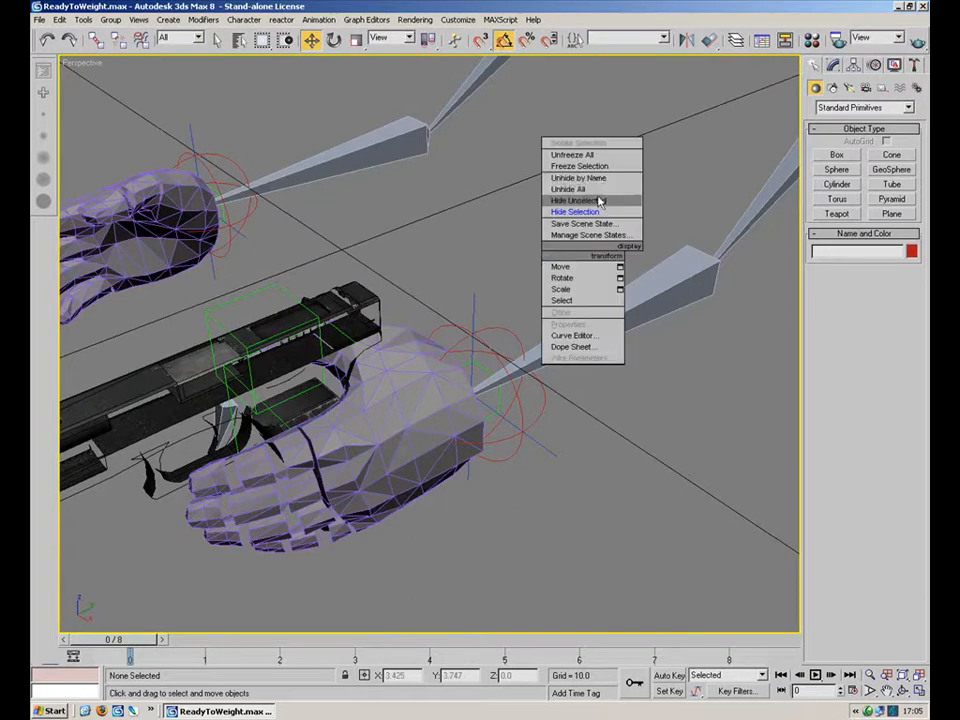
click(590, 173)
Step: Add a Skin modifier to the arm mesh Box01
click(619, 211)
click(832, 66)
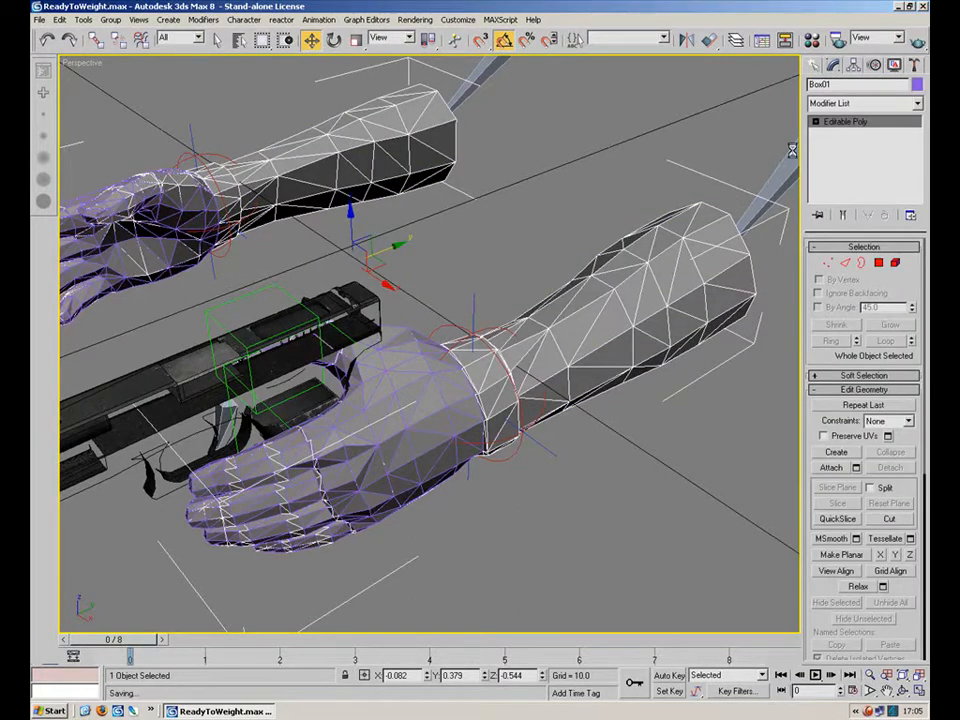
click(917, 104)
scroll(910, 425, down, 10)
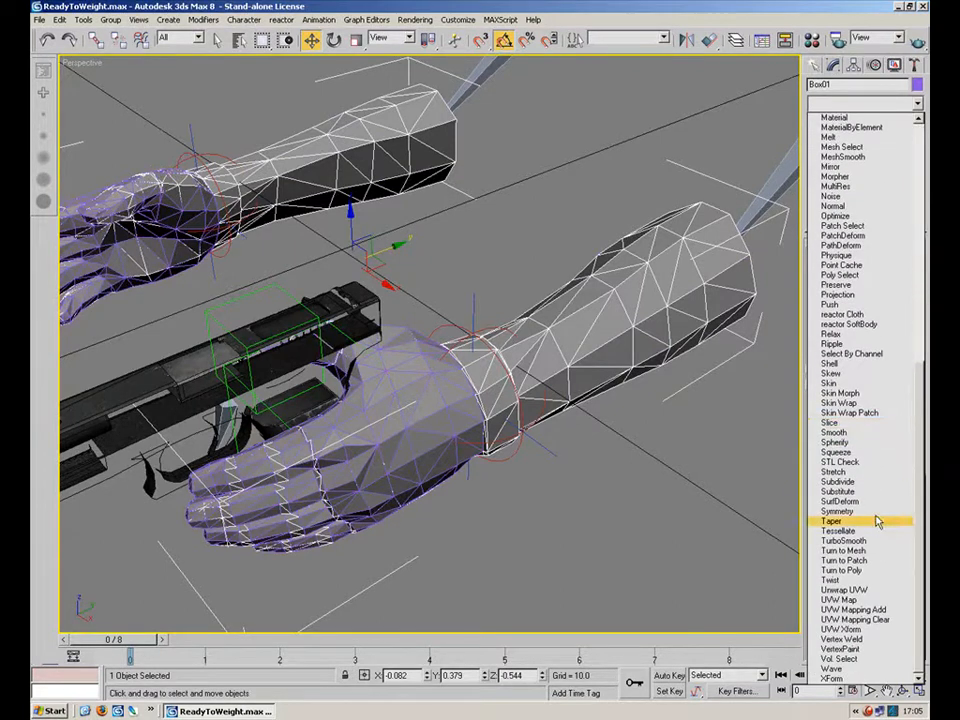
click(864, 385)
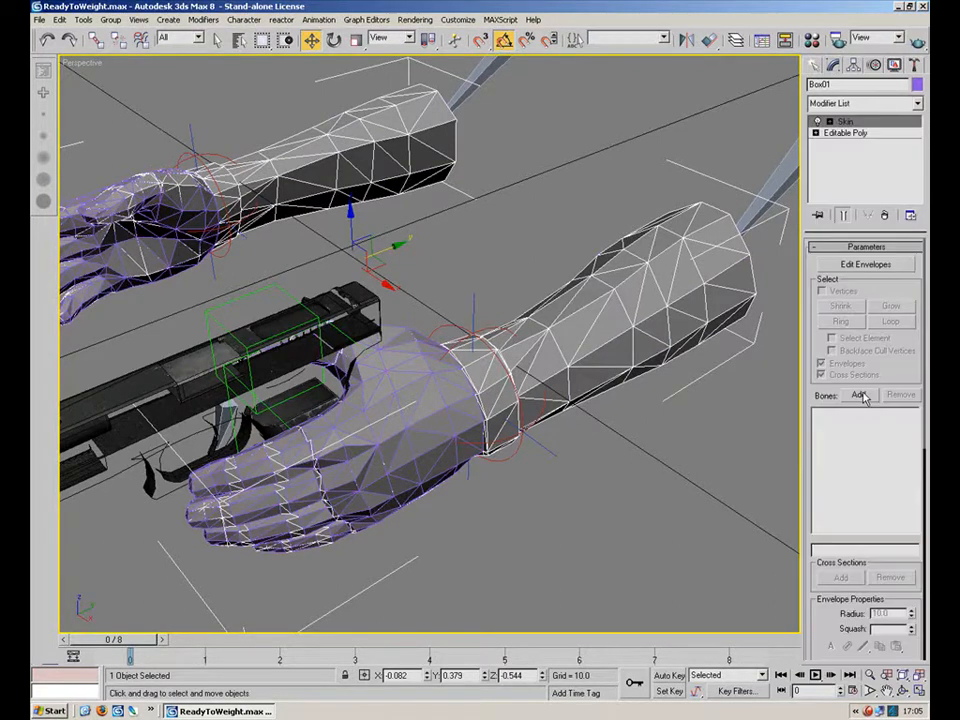
Step: Start adding bones to the Skin modifier and select Bone01, Bone02, L.Lowarm.Bone and L.Uparm.Bone
drag(910, 343, 880, 366)
click(859, 373)
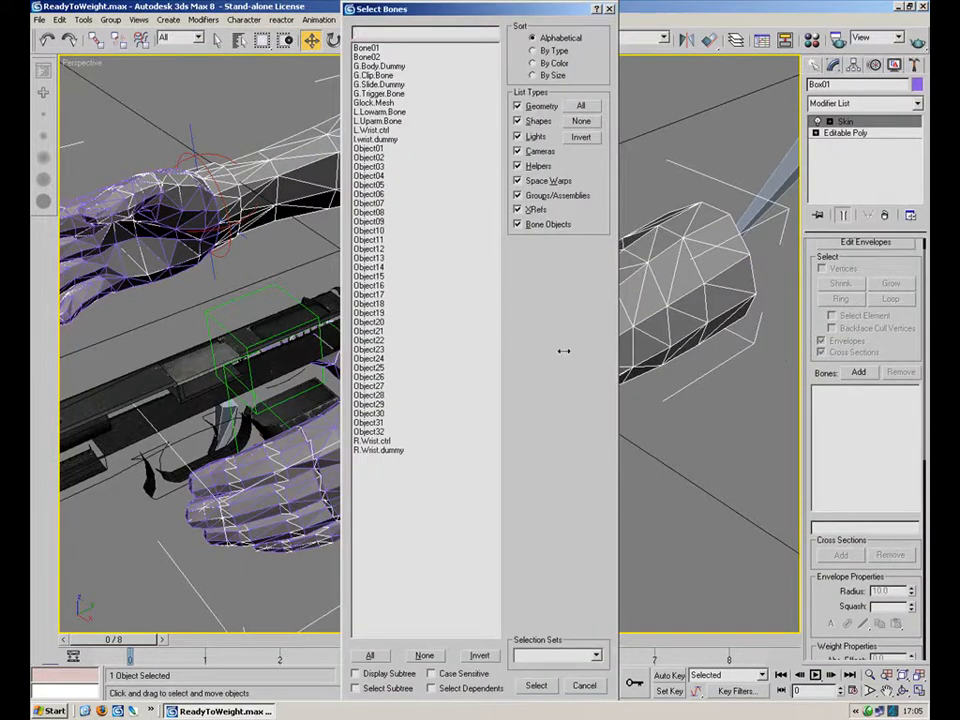
drag(451, 5, 708, 13)
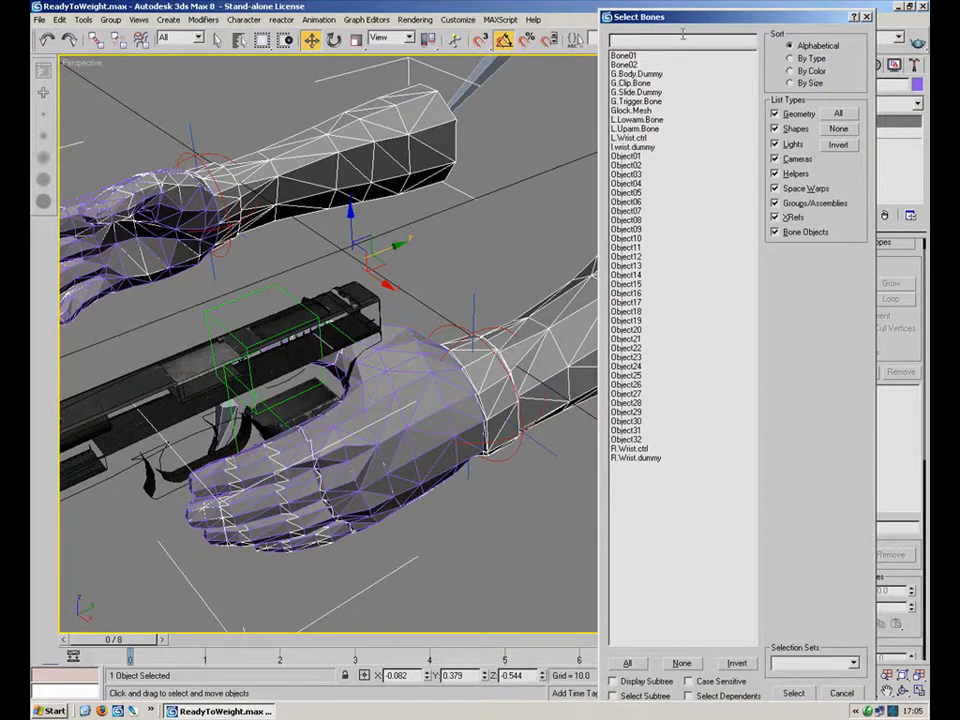
click(628, 56)
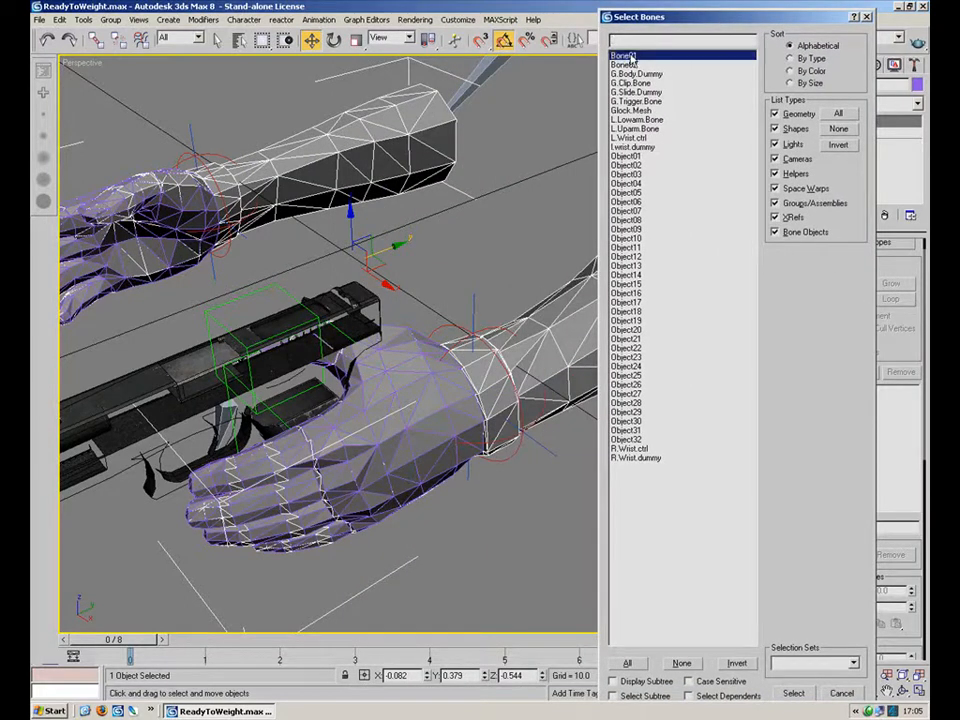
ctrl+click(632, 65)
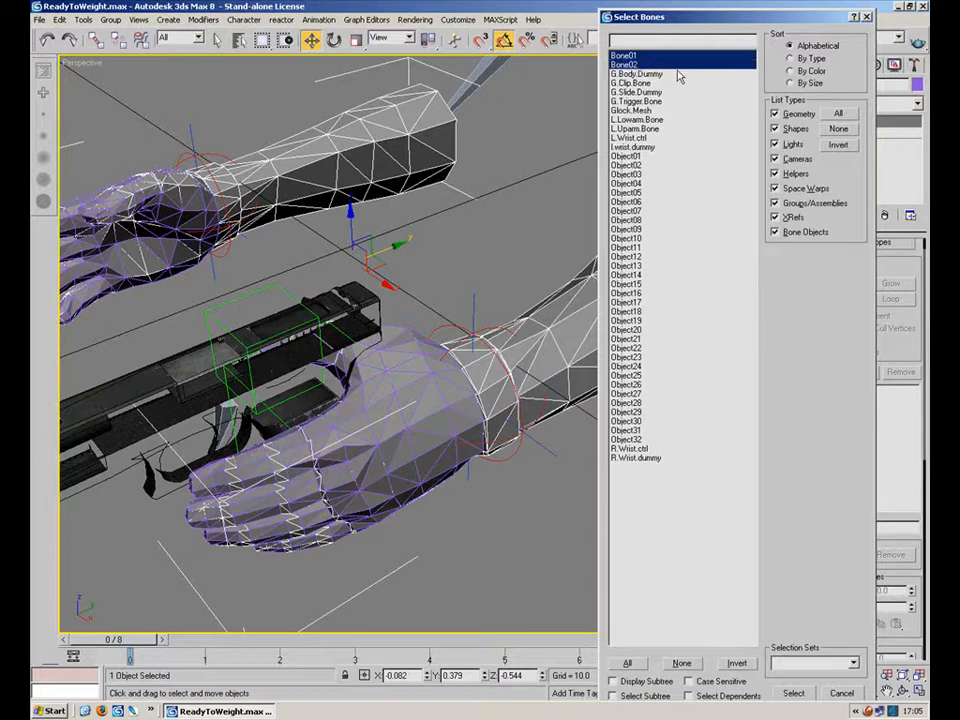
ctrl+click(660, 120)
ctrl+click(661, 129)
Step: Extend the bone selection with Object01 through Object32
ctrl+click(640, 157)
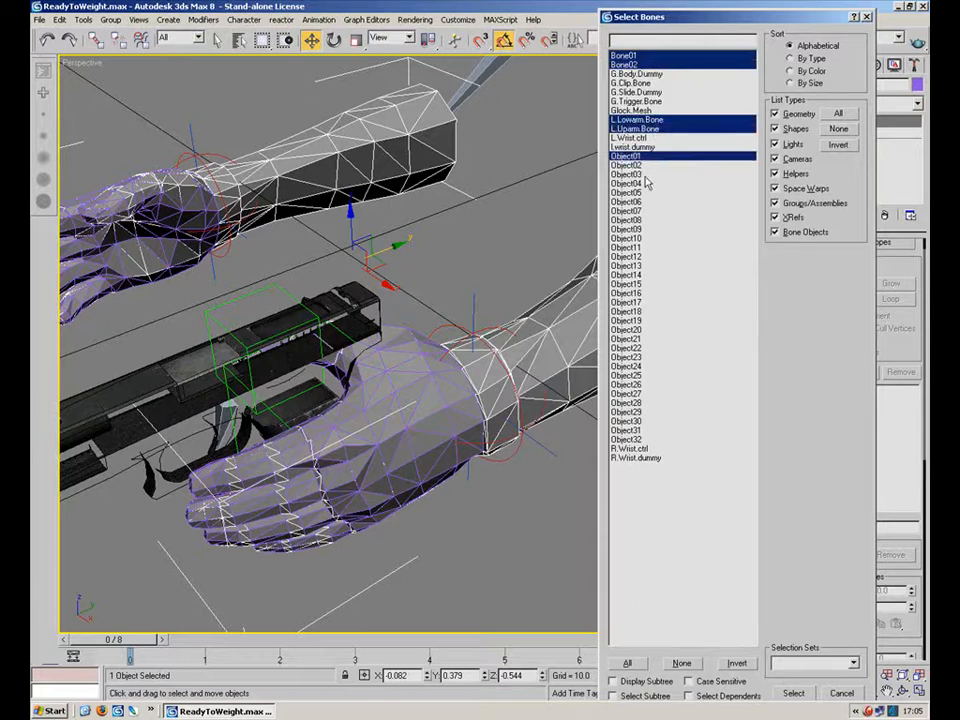
ctrl+click(628, 165)
ctrl+click(628, 174)
ctrl+click(630, 183)
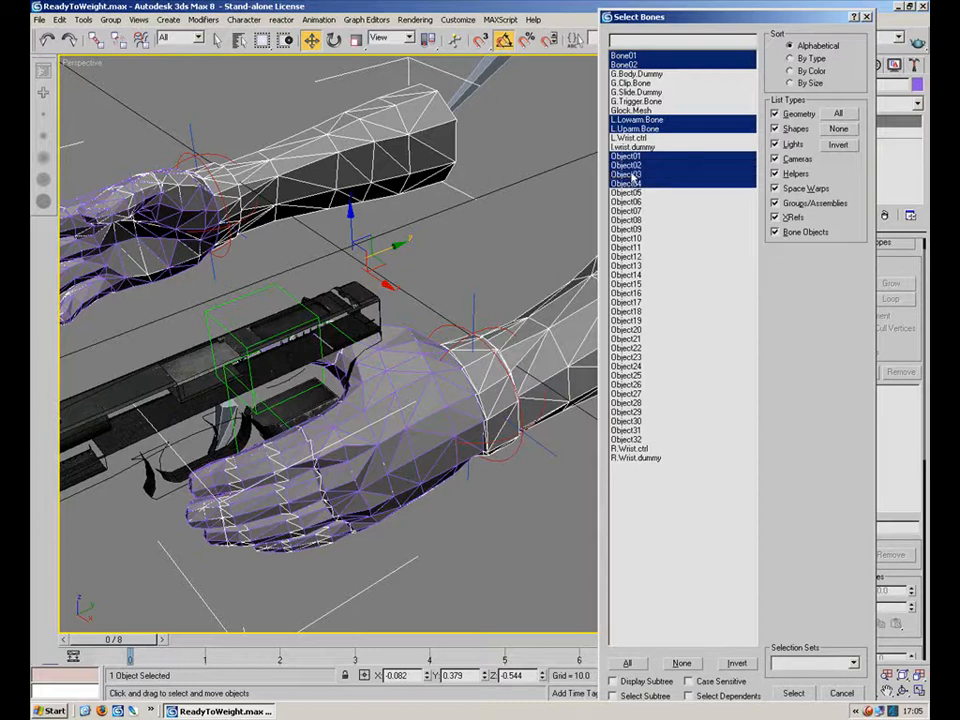
ctrl+click(630, 192)
ctrl+click(632, 201)
ctrl+click(633, 210)
ctrl+click(633, 219)
ctrl+click(633, 228)
ctrl+click(633, 237)
ctrl+click(633, 247)
ctrl+click(633, 256)
ctrl+click(633, 265)
ctrl+click(633, 274)
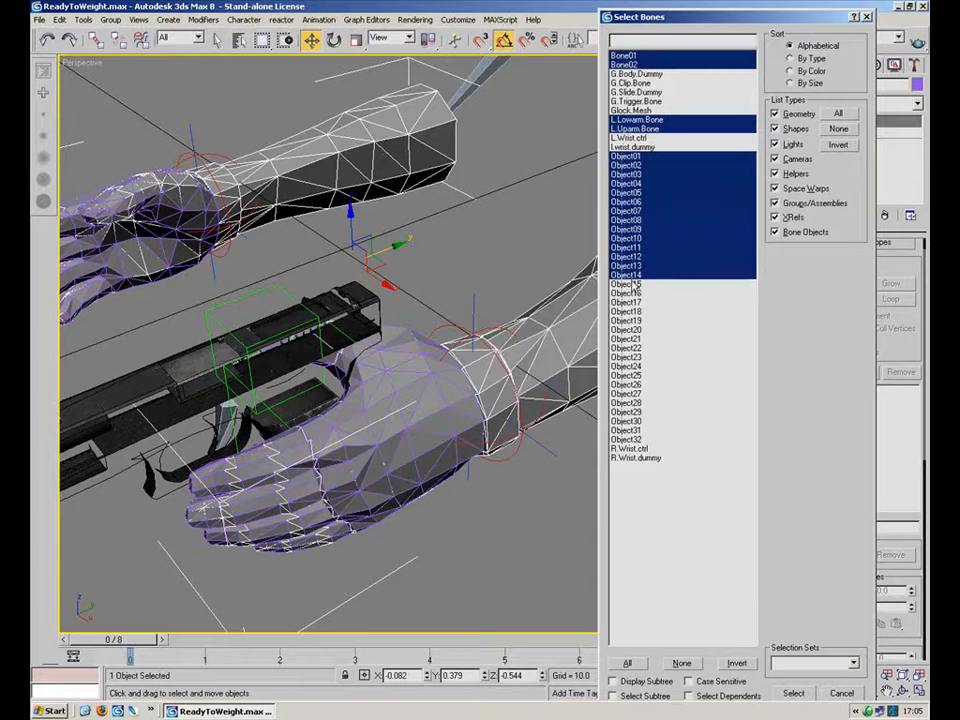
ctrl+click(634, 284)
ctrl+click(634, 293)
ctrl+click(635, 302)
ctrl+click(636, 311)
ctrl+click(636, 320)
ctrl+click(636, 330)
ctrl+click(636, 339)
ctrl+click(637, 348)
ctrl+click(637, 357)
ctrl+click(638, 366)
ctrl+click(639, 376)
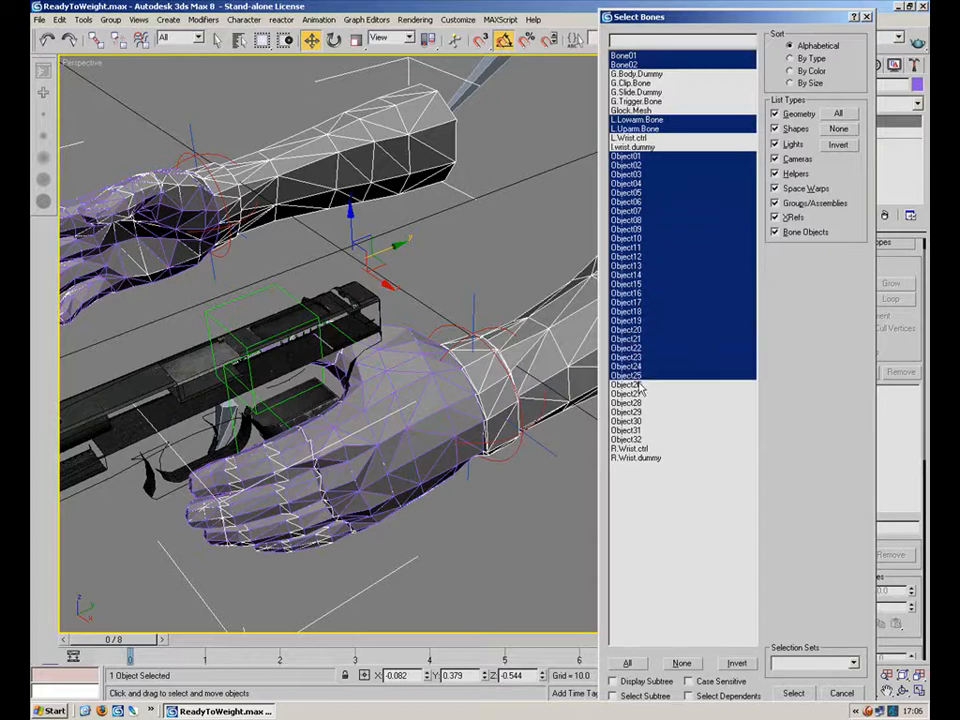
ctrl+click(641, 385)
ctrl+click(641, 394)
ctrl+click(641, 403)
ctrl+click(642, 412)
ctrl+click(642, 421)
ctrl+click(642, 430)
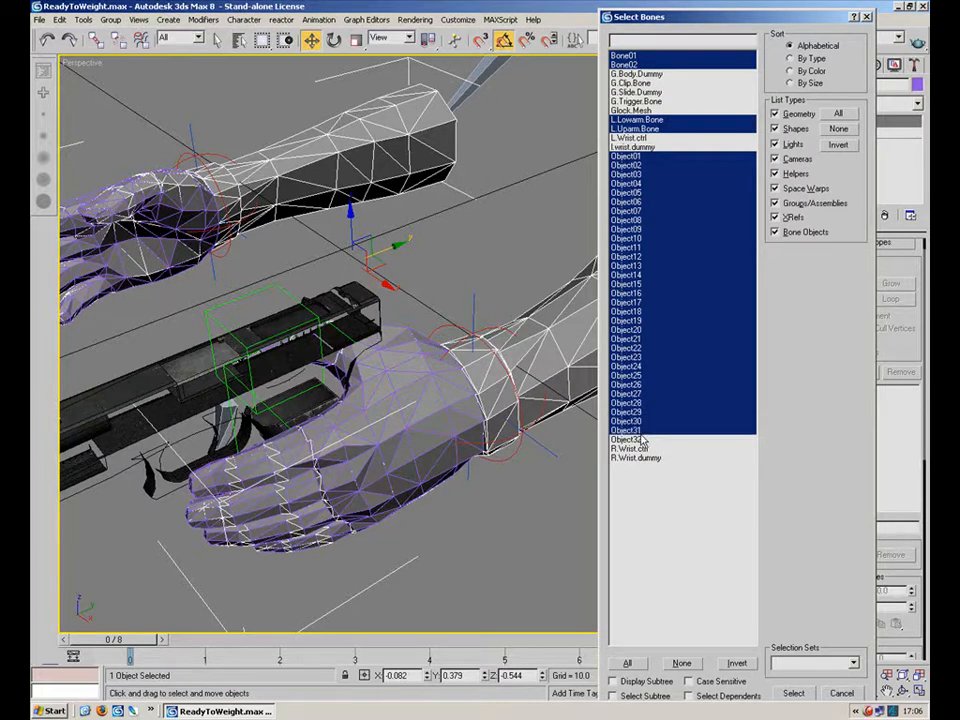
ctrl+click(638, 440)
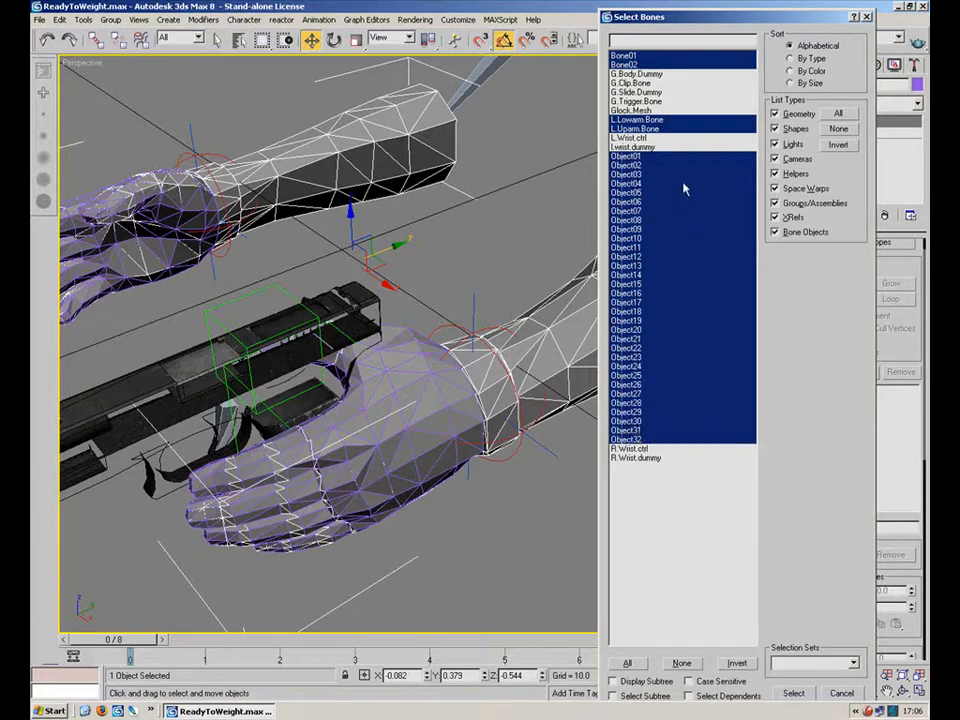
Step: Filter shapes, lights, cameras and helpers out of the bone list and add the selected bones to the Skin modifier
click(795, 130)
click(795, 144)
click(796, 159)
click(796, 174)
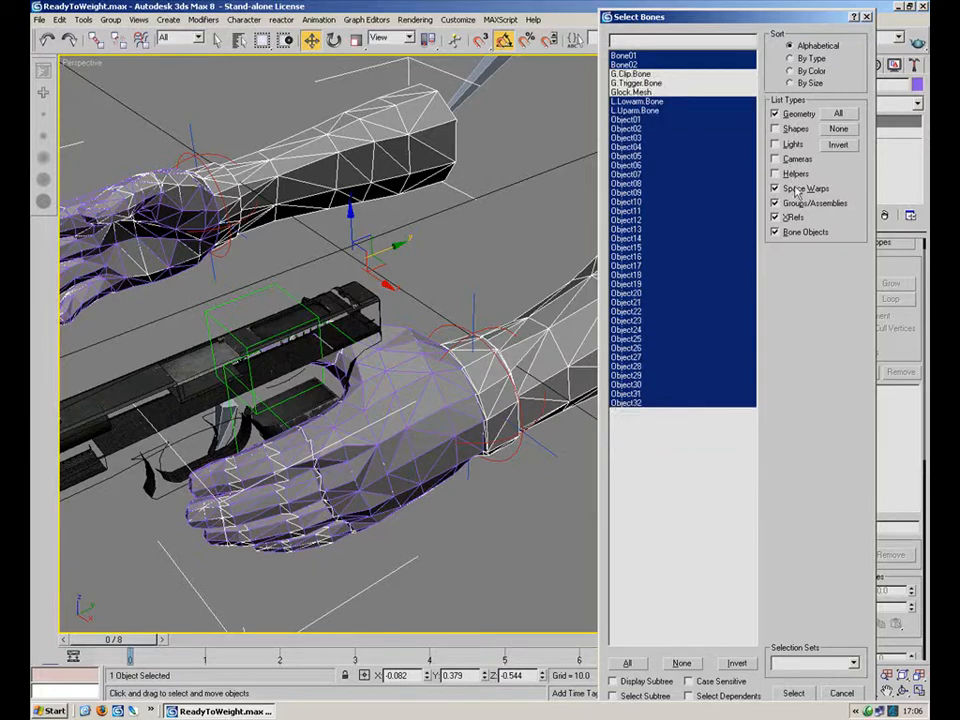
click(795, 216)
click(793, 693)
Step: Try moving the wrist control to test how the skinned arm mesh follows
click(589, 326)
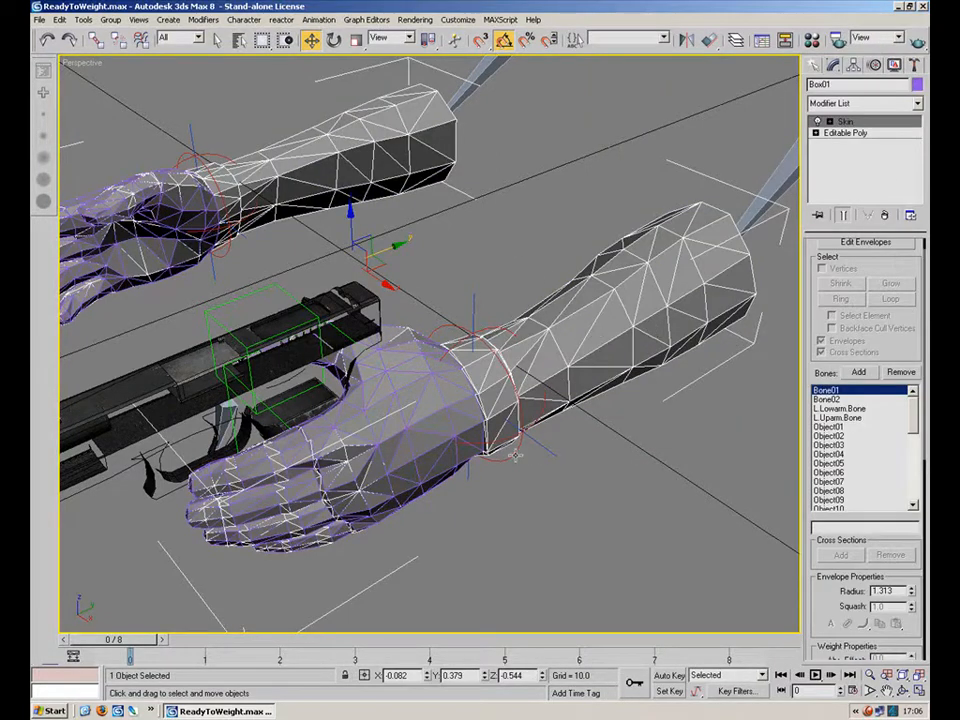
click(536, 421)
alt+middle_drag(544, 272, 380, 188)
drag(470, 380, 561, 319)
right_click(561, 319)
alt+middle_drag(561, 319, 484, 308)
drag(421, 348, 536, 262)
right_click(536, 262)
click(543, 167)
alt+middle_drag(541, 350, 551, 399)
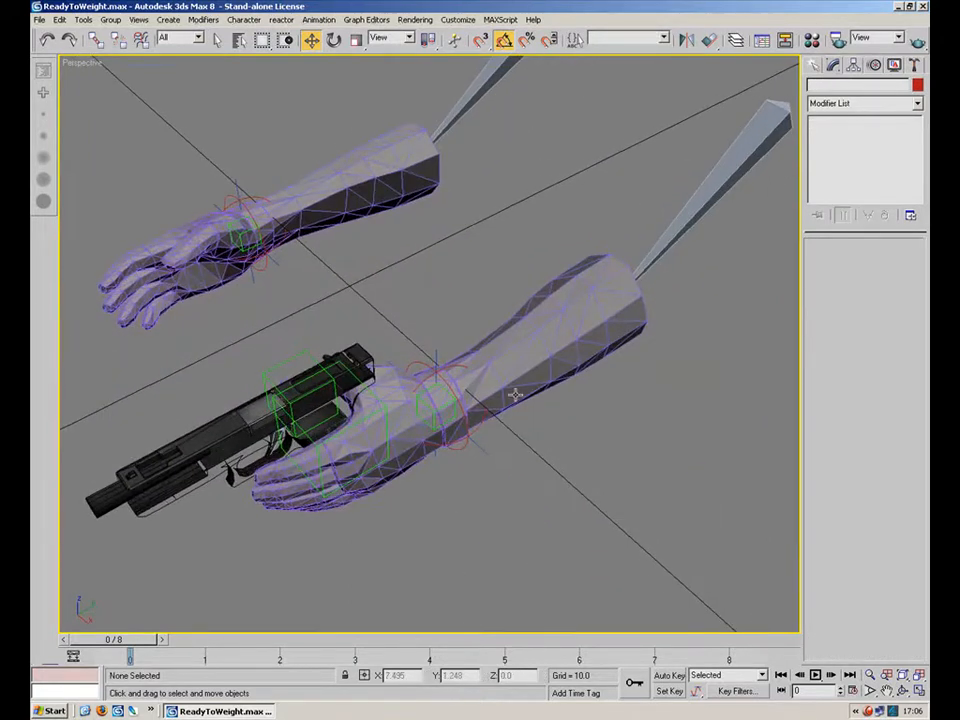
Step: Hide the pistol mesh
alt+middle_drag(422, 321, 496, 273)
scroll(496, 273, up, 5)
click(397, 293)
right_click(446, 231)
click(474, 199)
alt+middle_drag(475, 203, 559, 189)
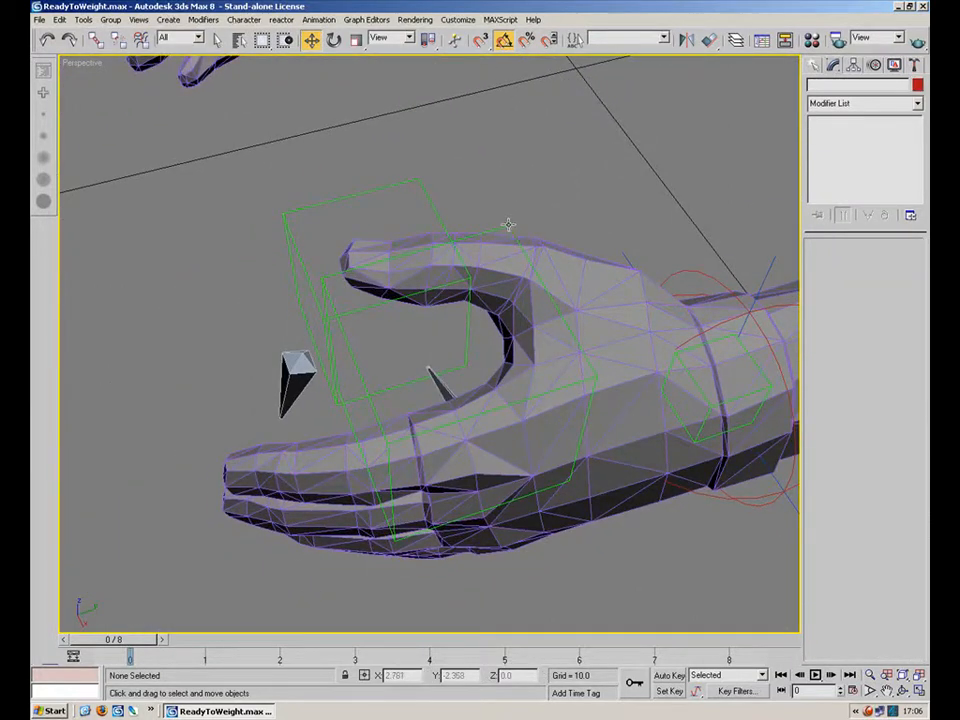
Step: Hide the pistol's remaining dummies and bones so only the arms and their rig stay in view
click(509, 223)
right_click(506, 222)
click(555, 188)
alt+middle_drag(555, 189, 480, 144)
middle_drag(549, 167, 528, 275)
scroll(572, 203, down, 5)
alt+middle_drag(573, 195, 516, 165)
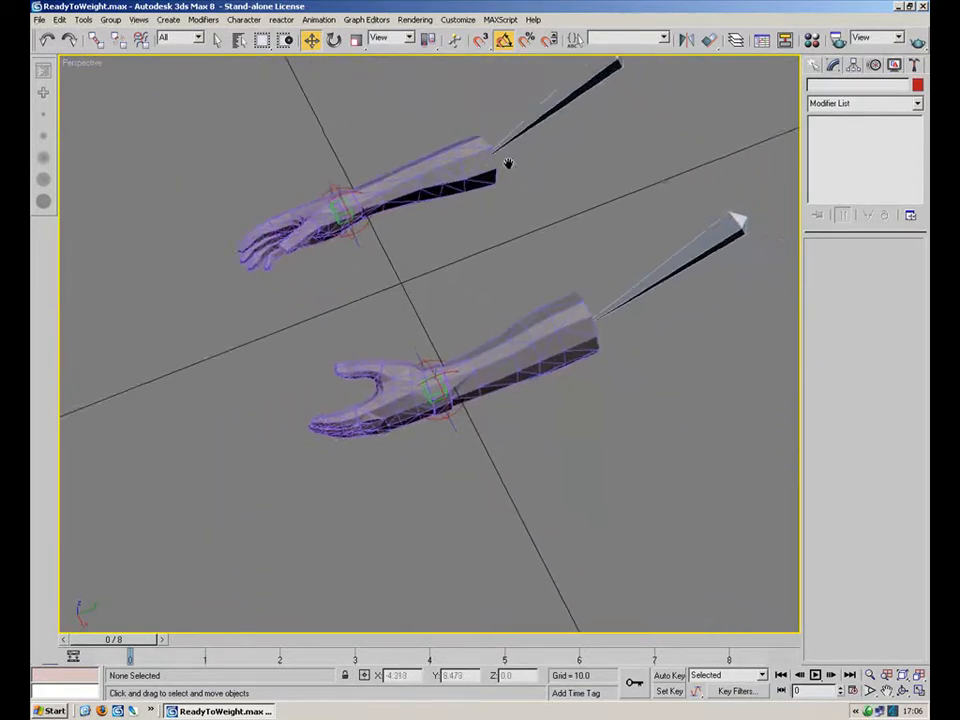
Step: Select the arm mesh and enter envelope editing in its Skin modifier
scroll(557, 380, up, 3)
click(573, 393)
alt+middle_drag(596, 392, 577, 380)
click(827, 121)
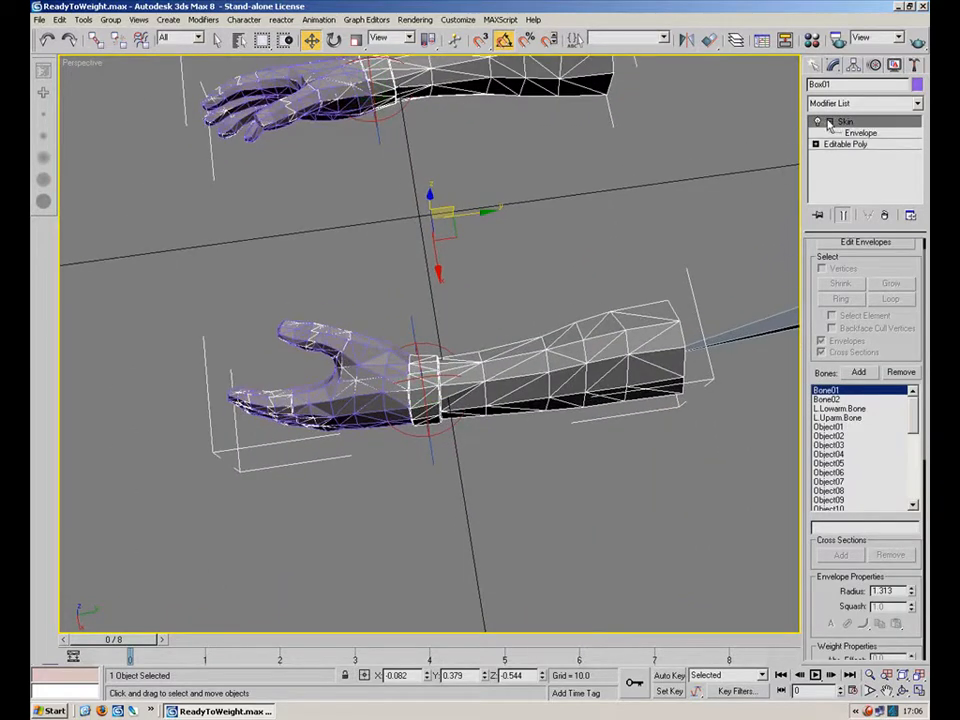
click(858, 133)
scroll(877, 296, up, 1)
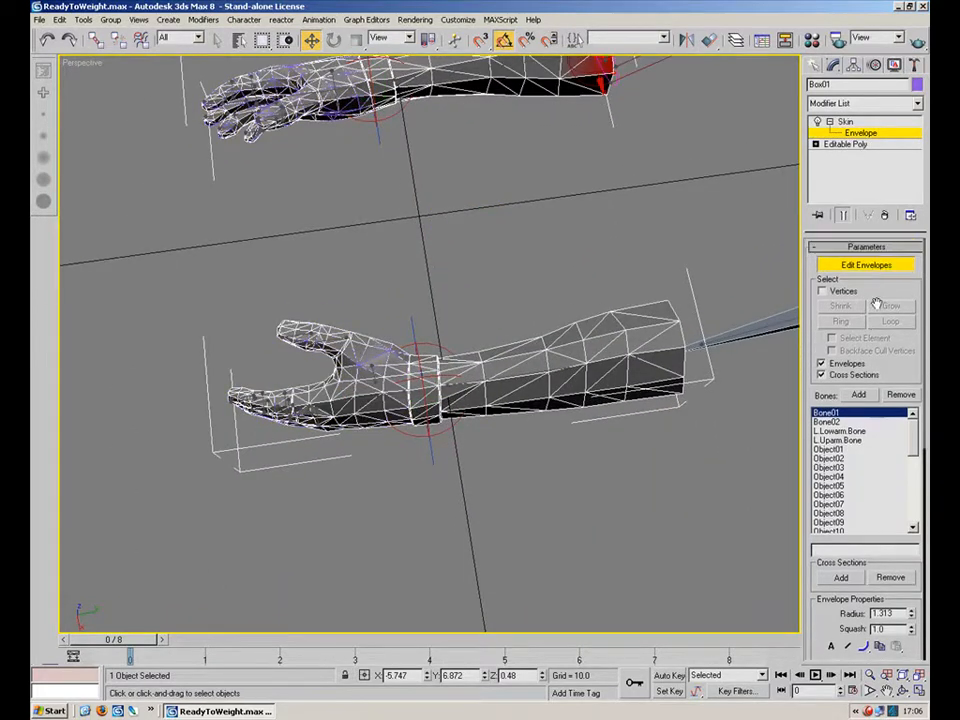
Step: Enable vertex selection for the Skin modifier and select all vertices of the nearer arm's mesh
click(822, 291)
drag(695, 240, 62, 538)
middle_drag(566, 348, 446, 330)
Step: Set the selected vertices' weight to 1 for L.Lowarm.Bone with the Weight Tool
click(524, 366)
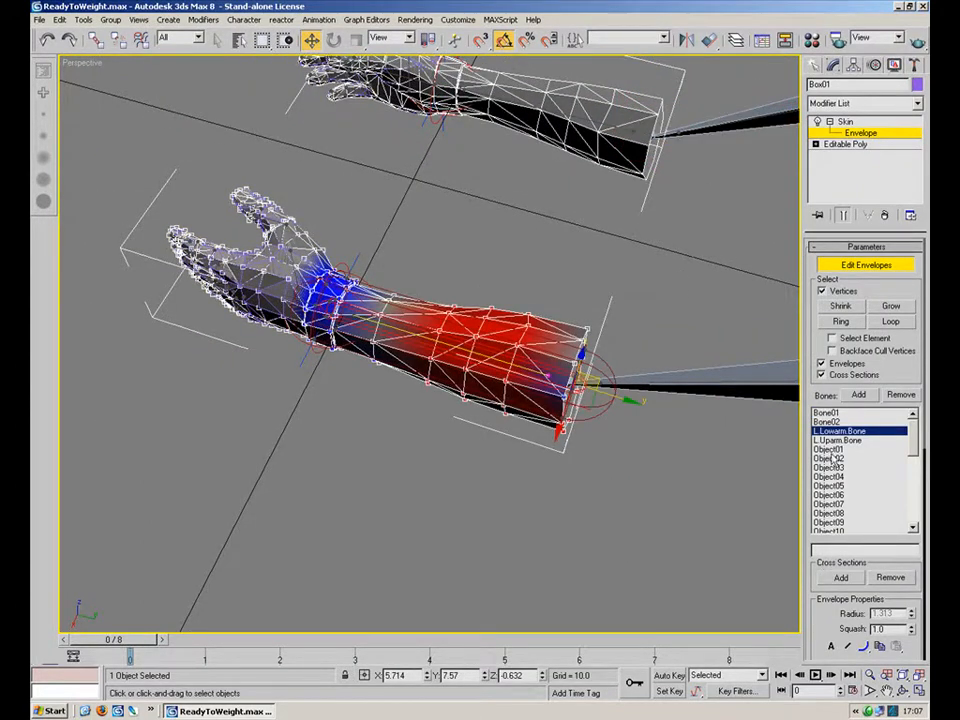
scroll(826, 567, down, 5)
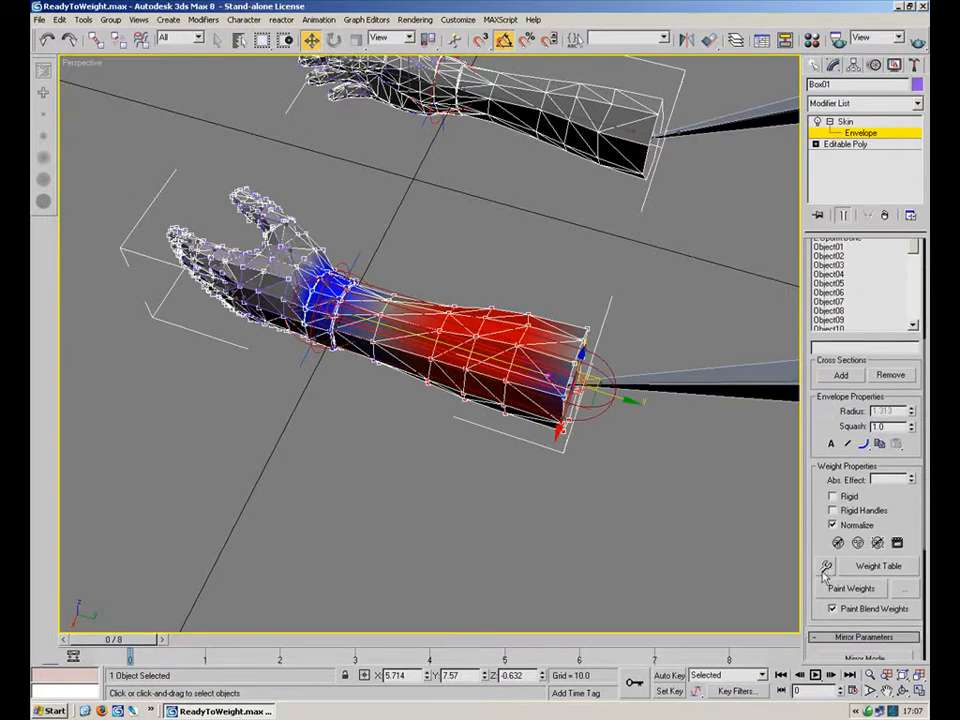
click(826, 567)
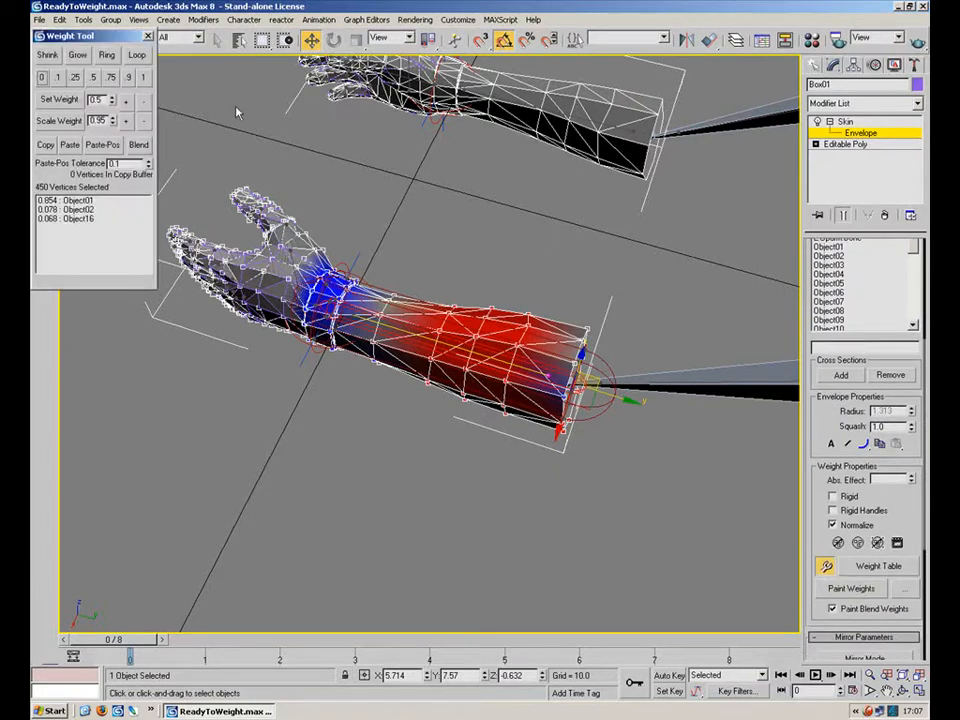
click(143, 78)
alt+middle_drag(255, 163, 500, 340)
Step: Create a dummy helper beside the nearer upper-arm bone and clone it as one copy near the farther bone
click(814, 64)
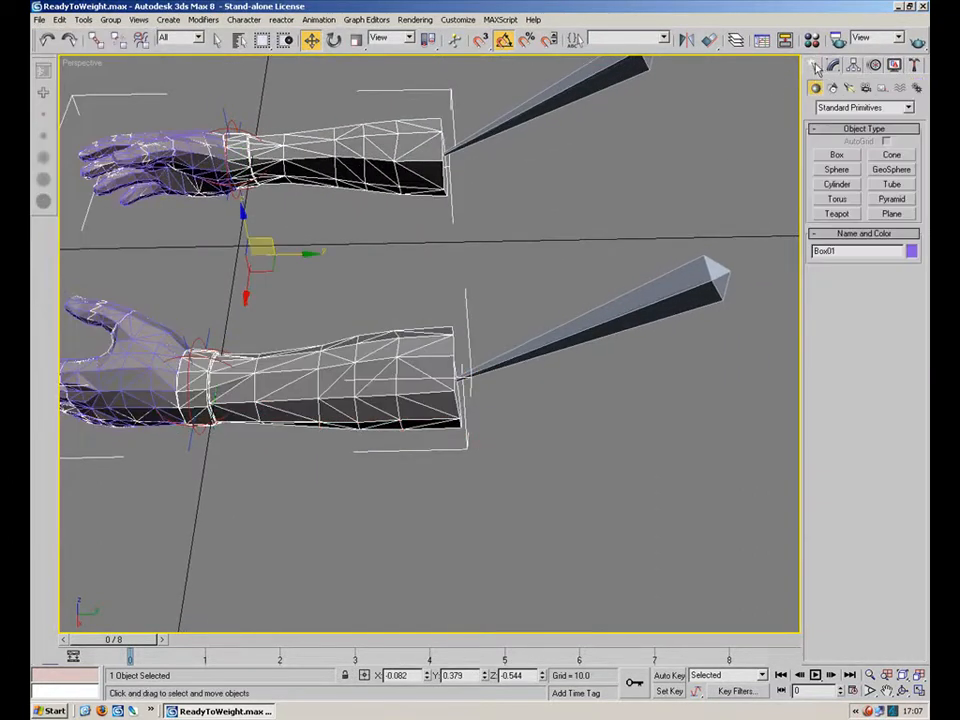
click(882, 87)
click(837, 155)
mouse_move(611, 484)
mouse_down()
mouse_move(600, 506)
mouse_move(597, 277)
mouse_up()
click(311, 39)
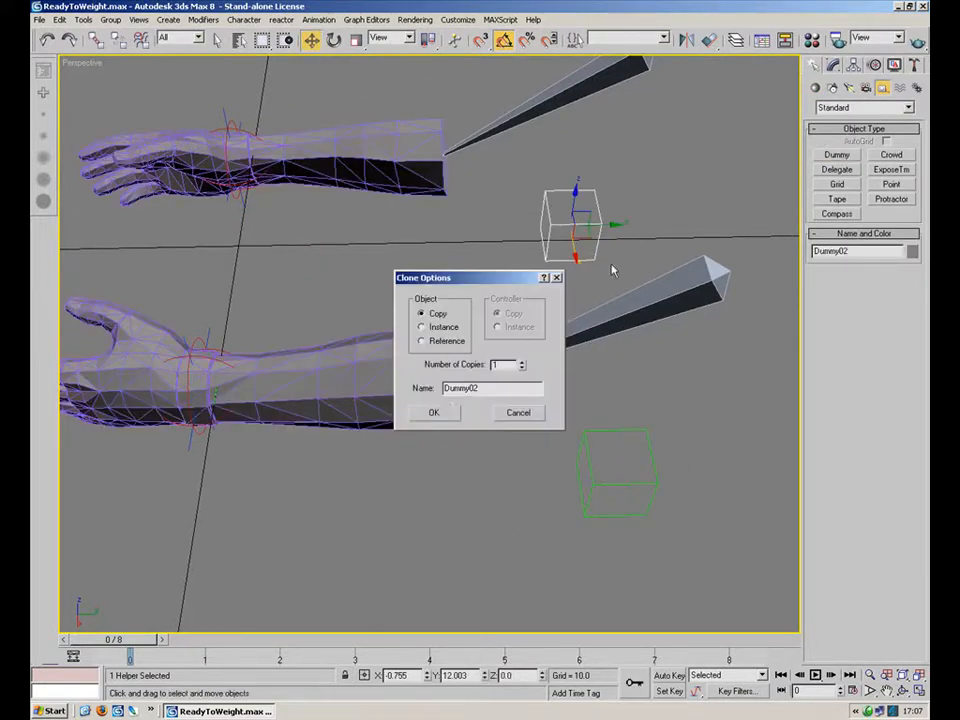
click(437, 420)
Step: Align the copied dummy to the base of the farther upper-arm bone, Bone01
mouse_move(572, 283)
alt+middle_down()
mouse_move(525, 347)
mouse_move(664, 146)
alt+middle_up()
click(708, 39)
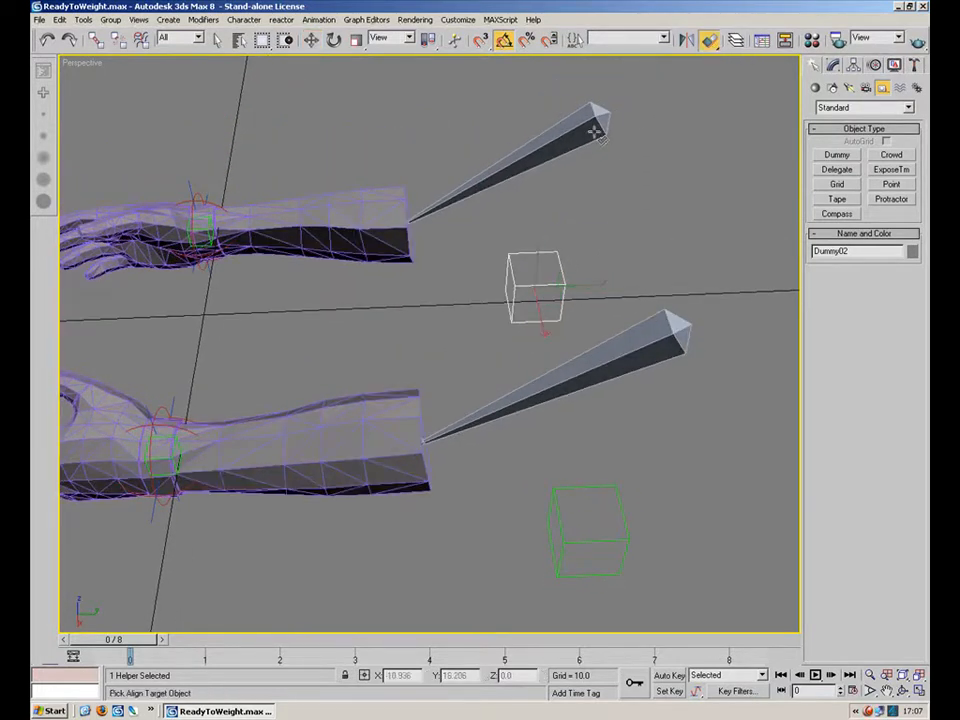
click(598, 135)
click(580, 261)
Step: Align the original dummy to the base of the nearer upper-arm bone, L.Uparm.Bone
click(606, 535)
click(708, 39)
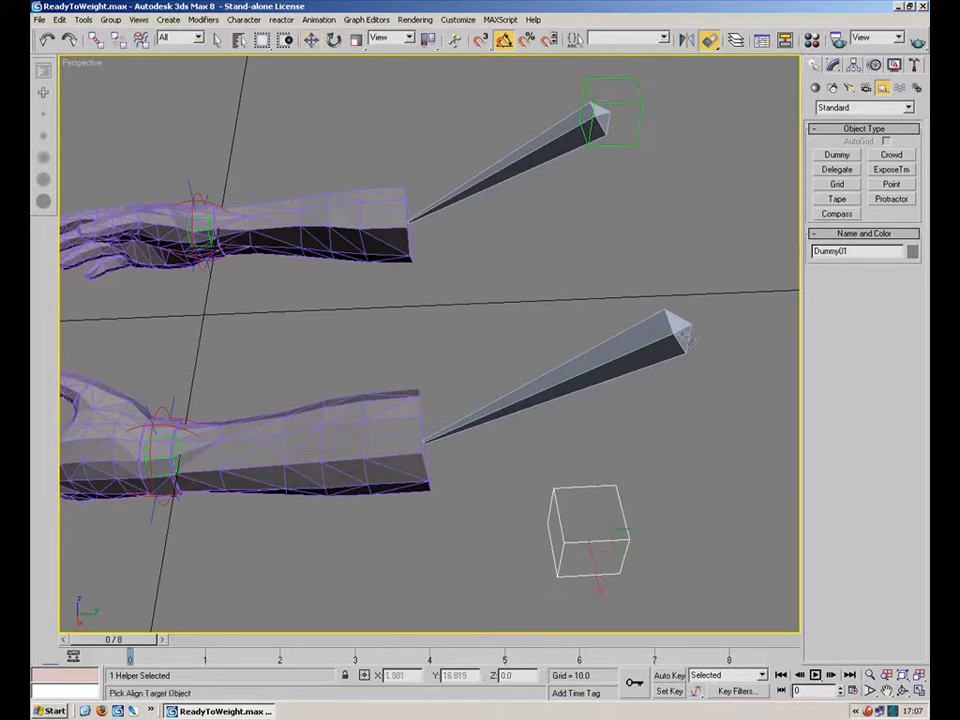
click(545, 385)
click(566, 260)
right_click(628, 246)
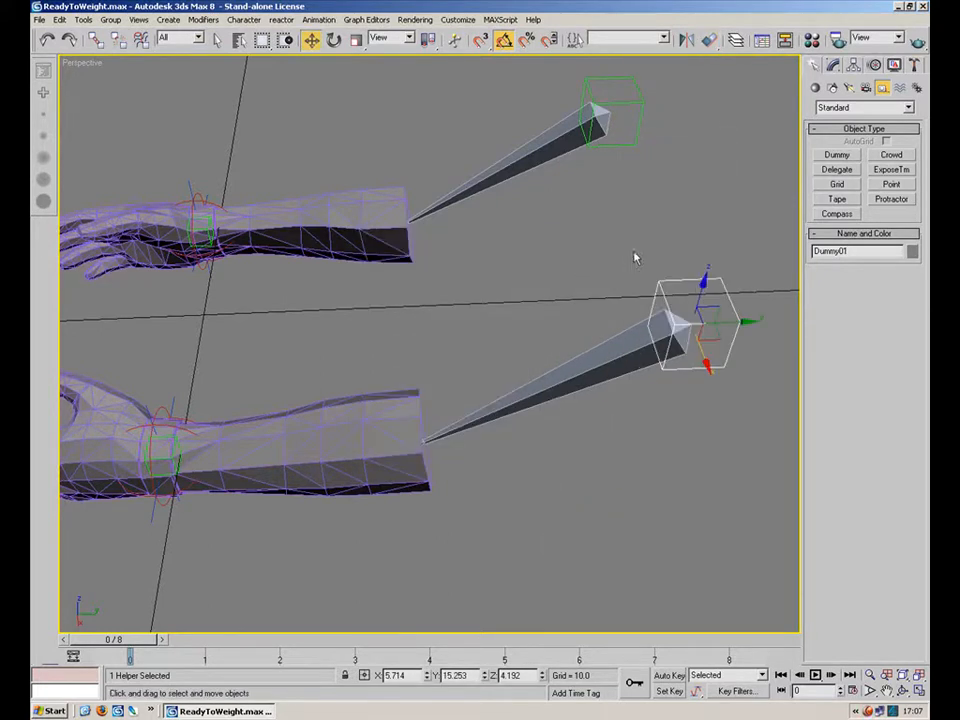
click(640, 257)
Step: Link Bone01 and L.Uparm.Bone each to the dummy at its base
click(537, 149)
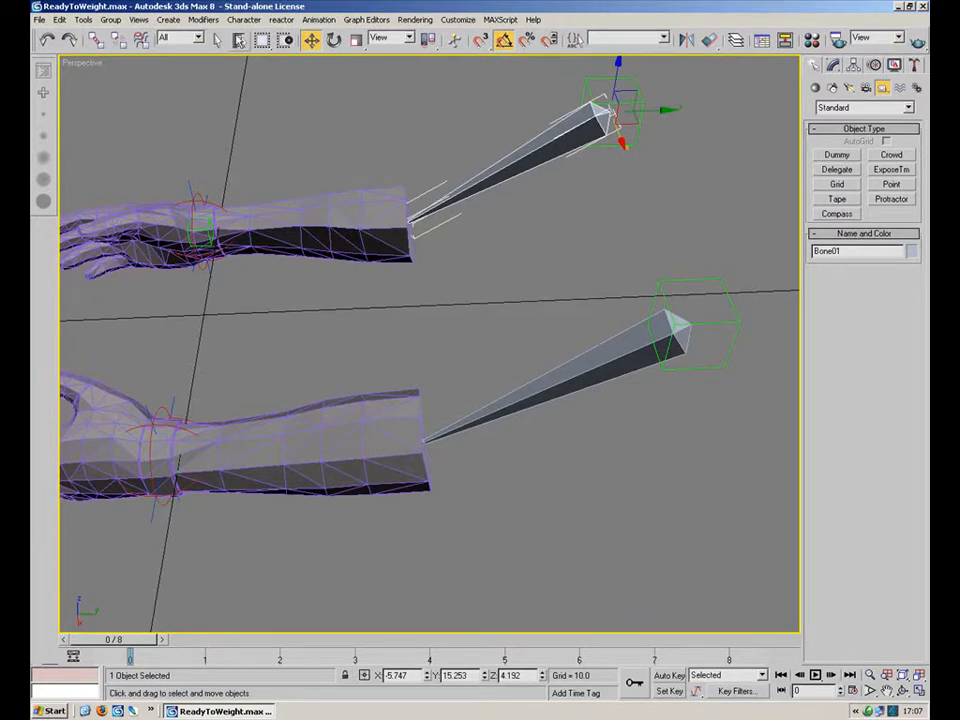
click(96, 39)
drag(547, 146, 576, 177)
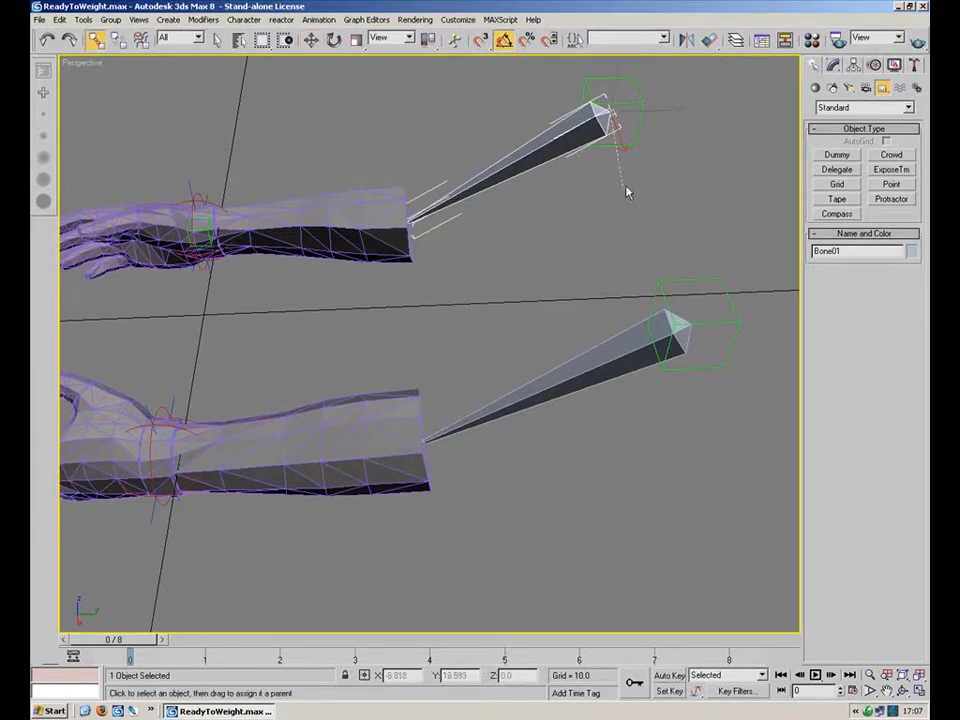
drag(648, 112, 643, 101)
click(612, 370)
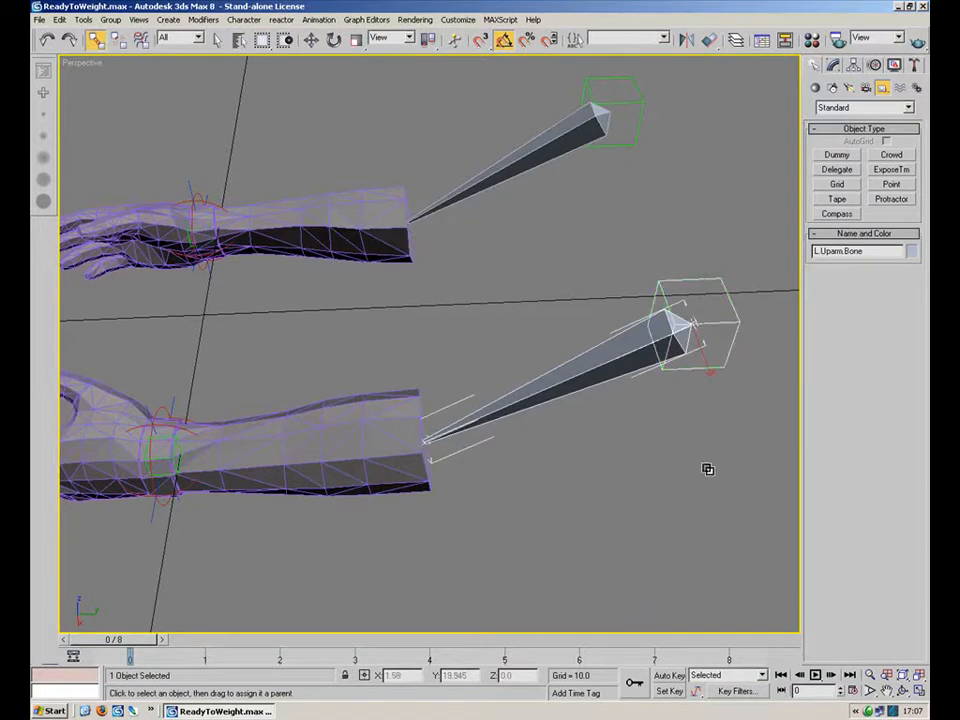
Step: Select the arm mesh and enter envelope editing in its Skin modifier
click(620, 496)
right_click(620, 496)
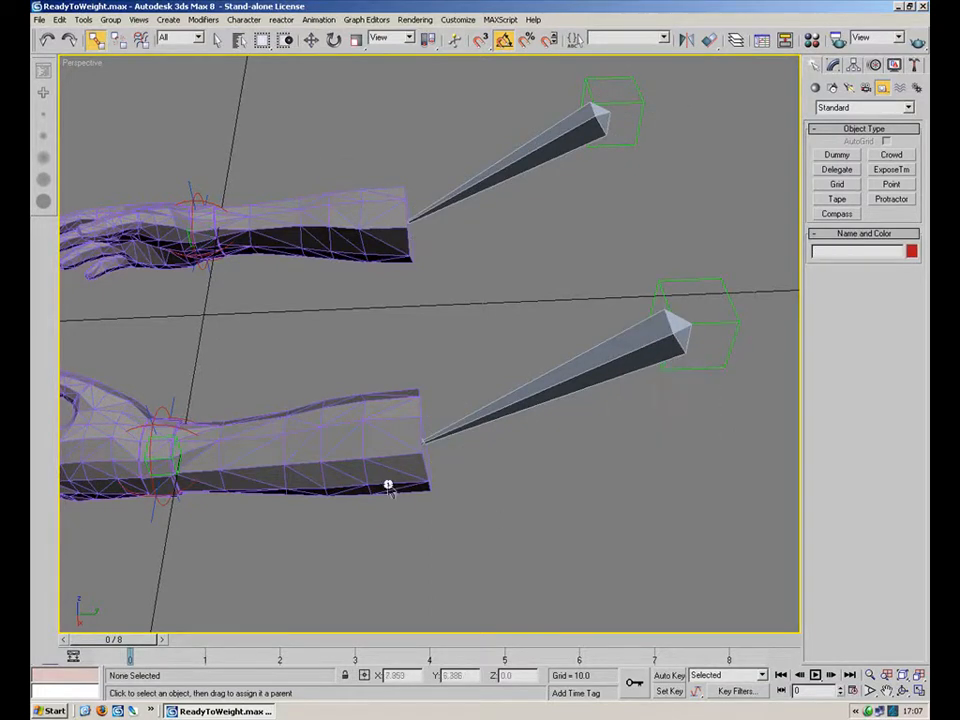
click(351, 400)
alt+middle_drag(351, 400, 615, 360)
scroll(606, 375, up, 6)
right_click(325, 197)
click(402, 196)
middle_drag(345, 326, 465, 319)
click(425, 354)
scroll(284, 357, down, 3)
click(832, 64)
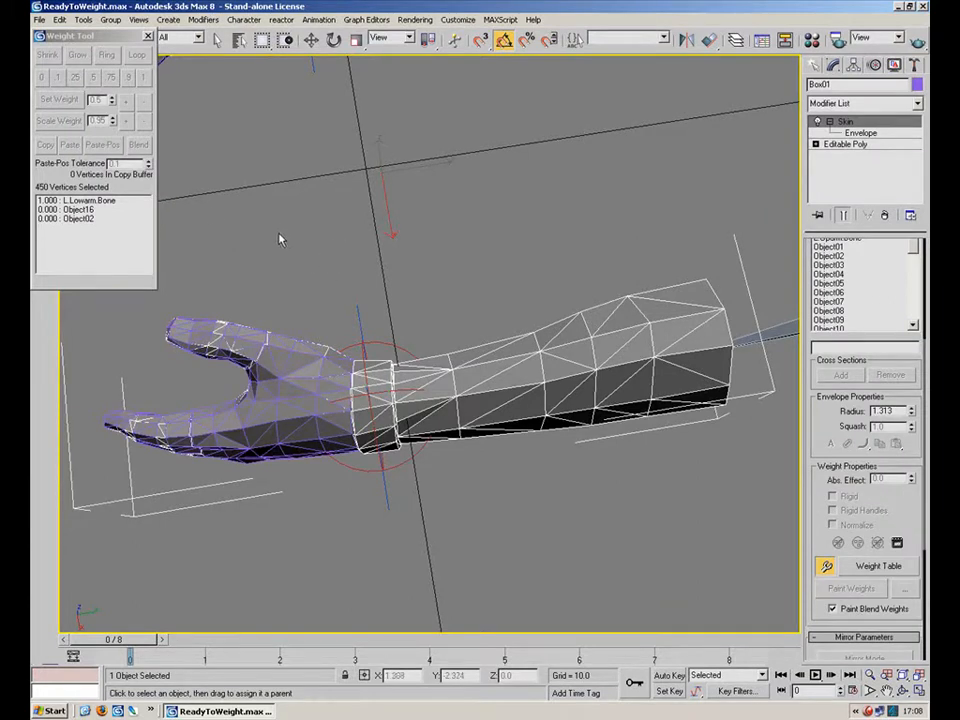
middle_drag(493, 298, 593, 283)
click(855, 133)
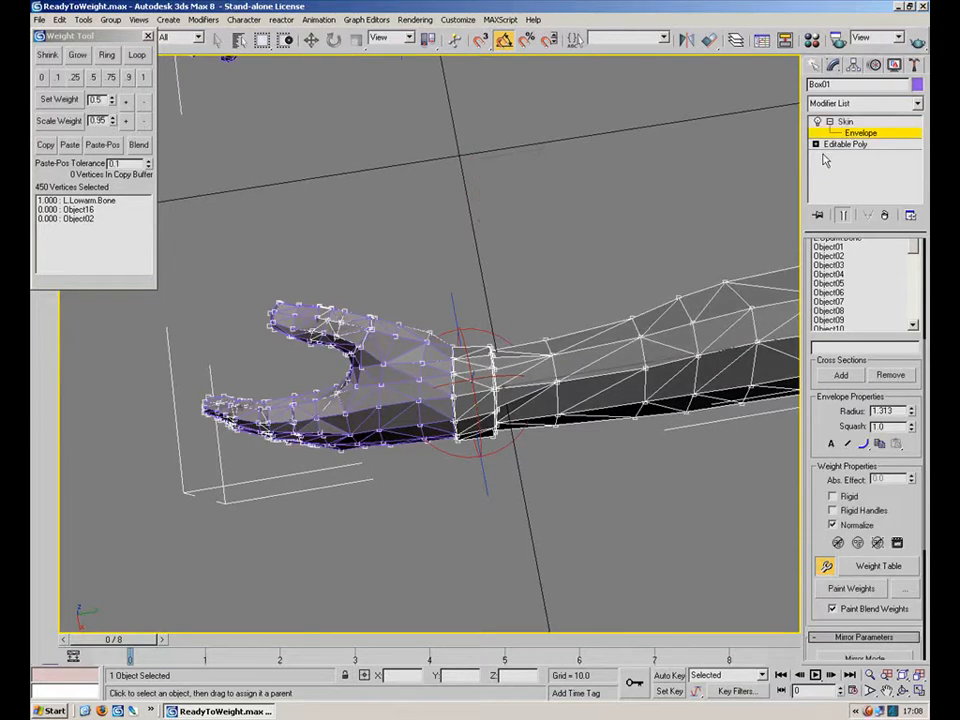
middle_drag(758, 296, 679, 296)
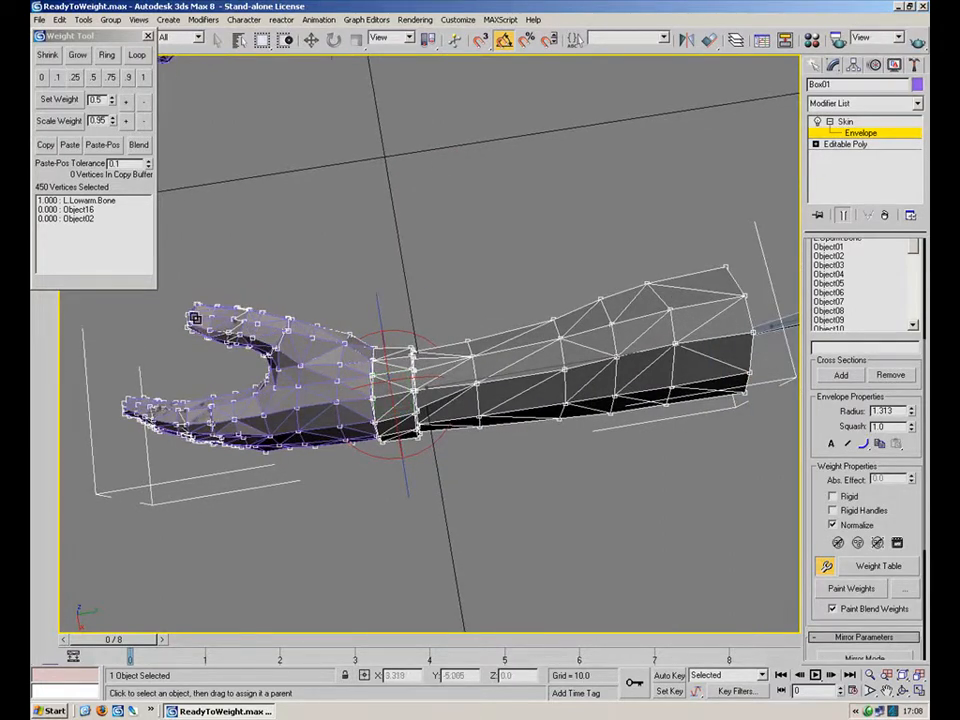
middle_drag(319, 362, 447, 351)
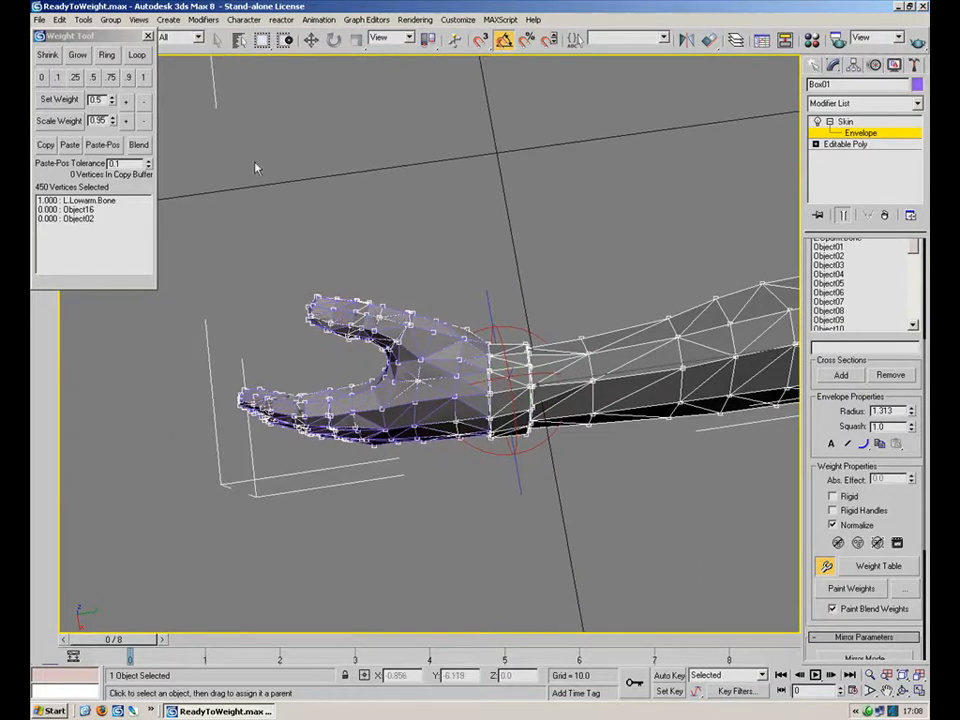
scroll(823, 422, up, 3)
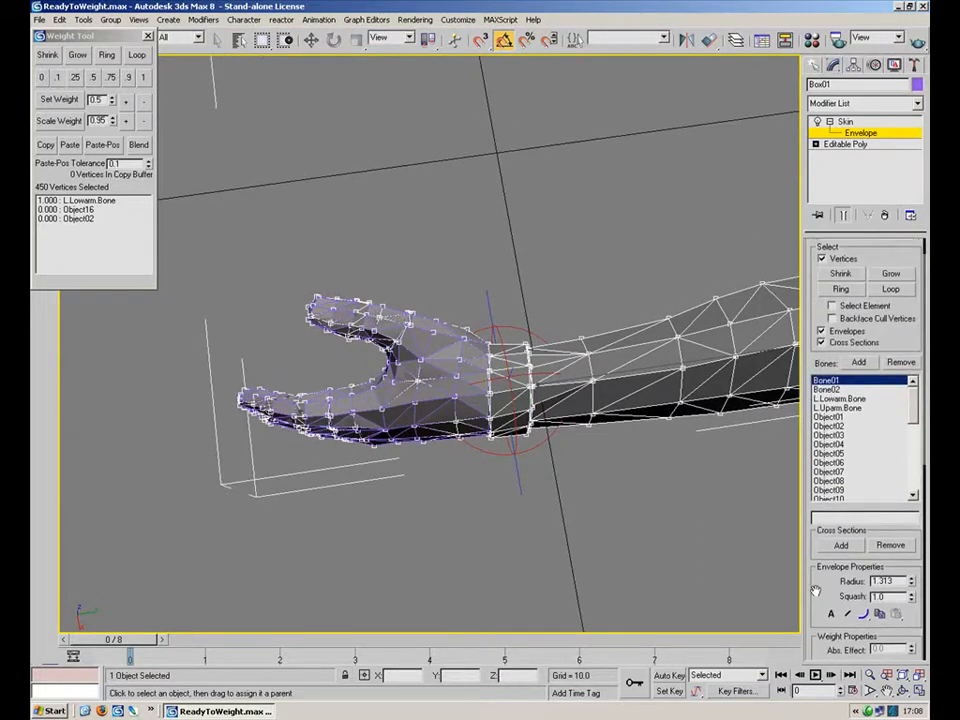
drag(230, 230, 520, 597)
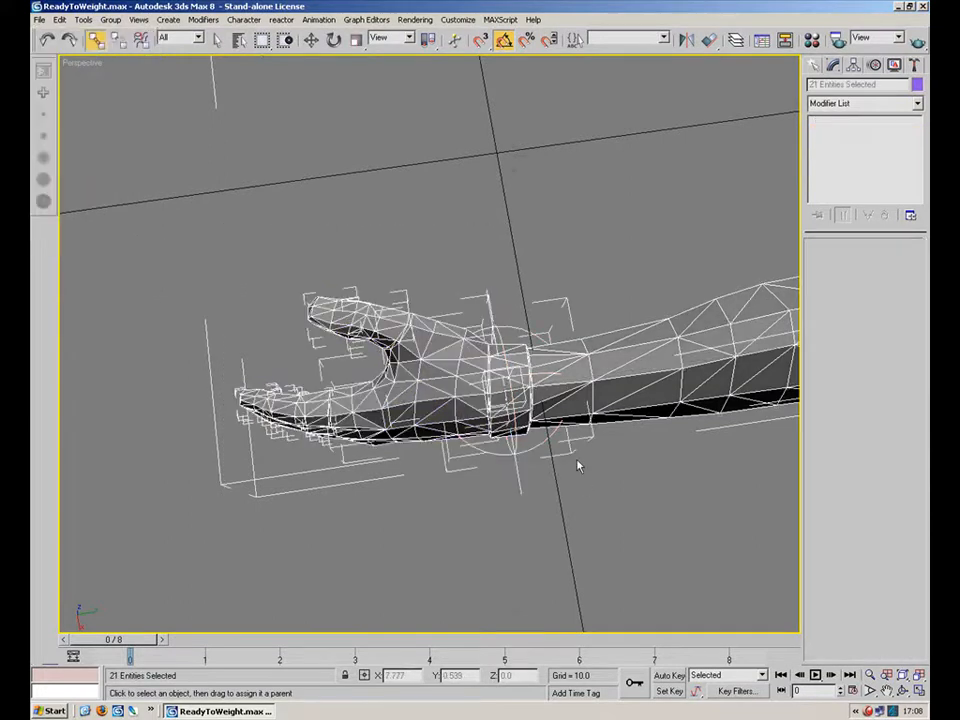
key(ctrl+z)
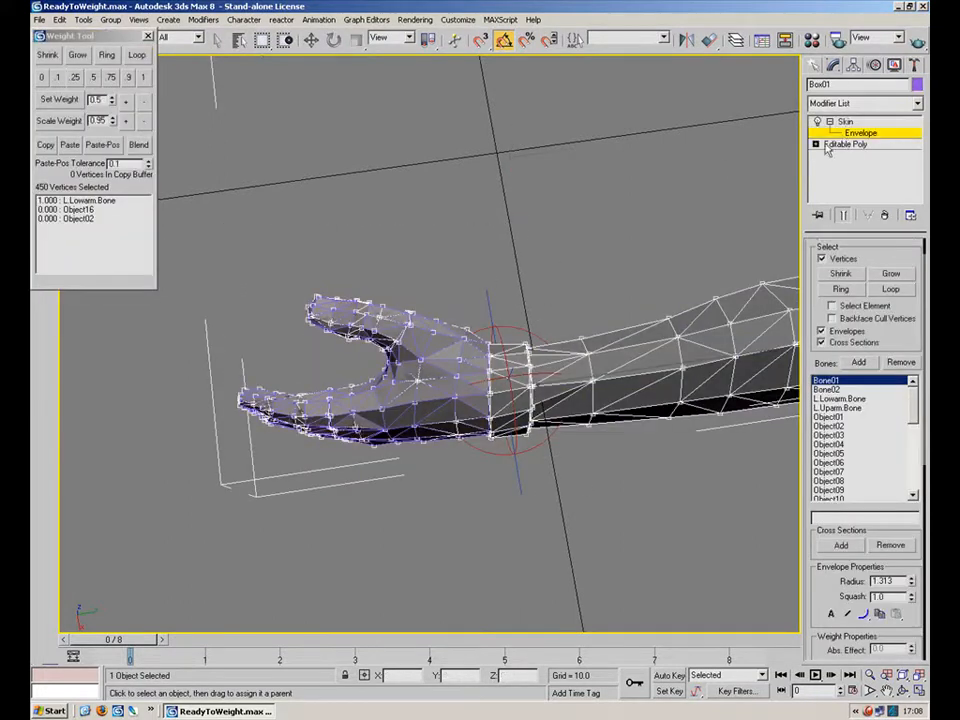
drag(205, 231, 525, 574)
key(ctrl+z)
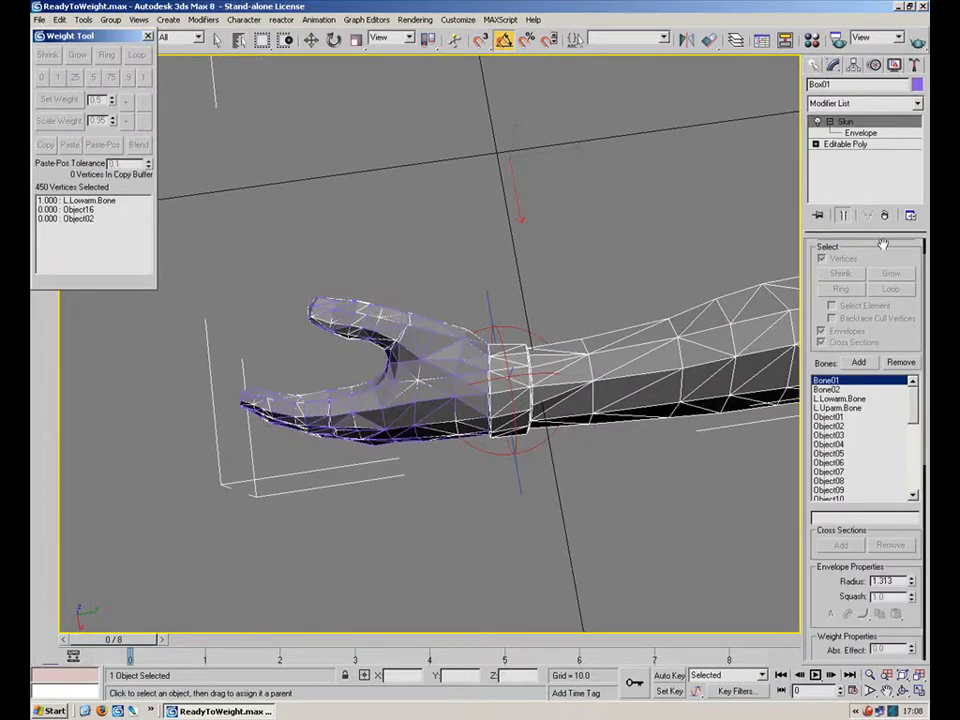
click(861, 134)
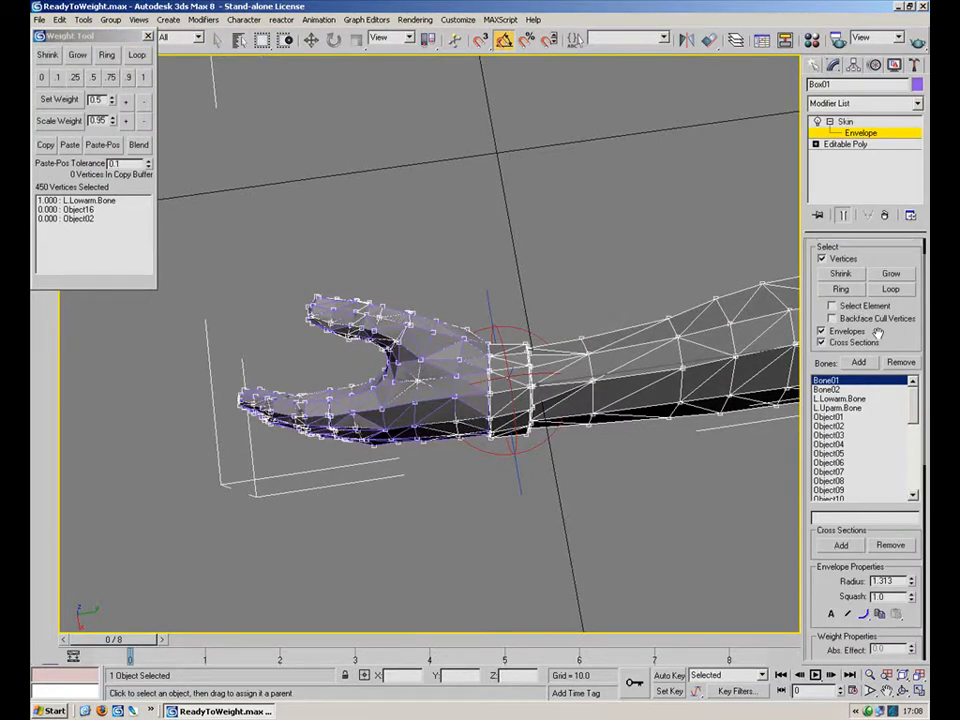
Step: Activate the Move tool, shift the Weight Tool dialog aside and select all vertices of the nearer hand up to the wrist
drag(899, 340, 899, 374)
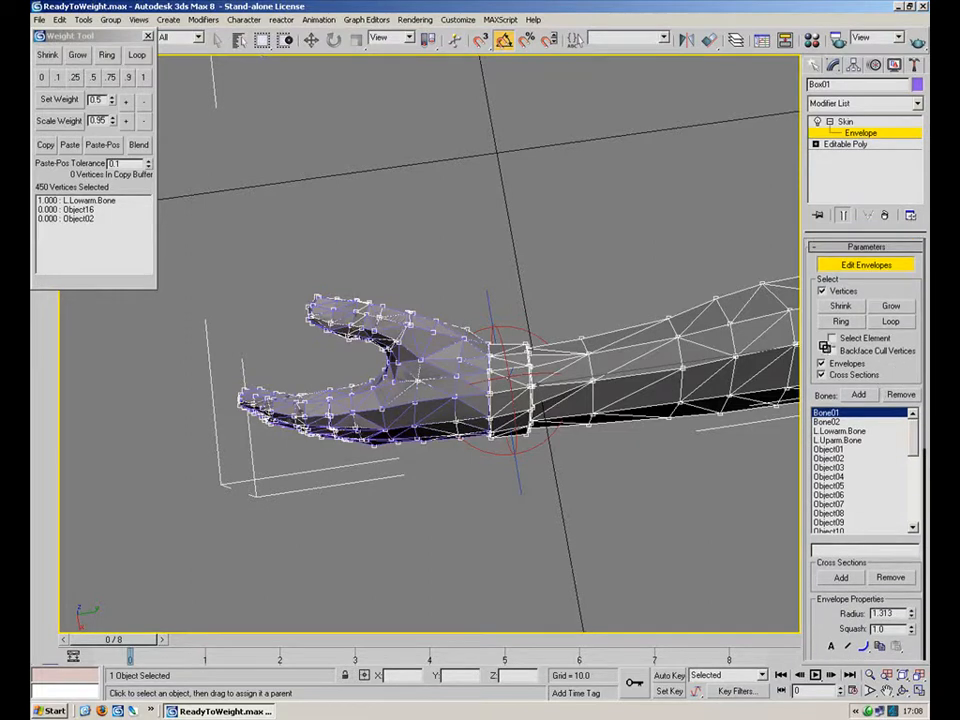
click(308, 44)
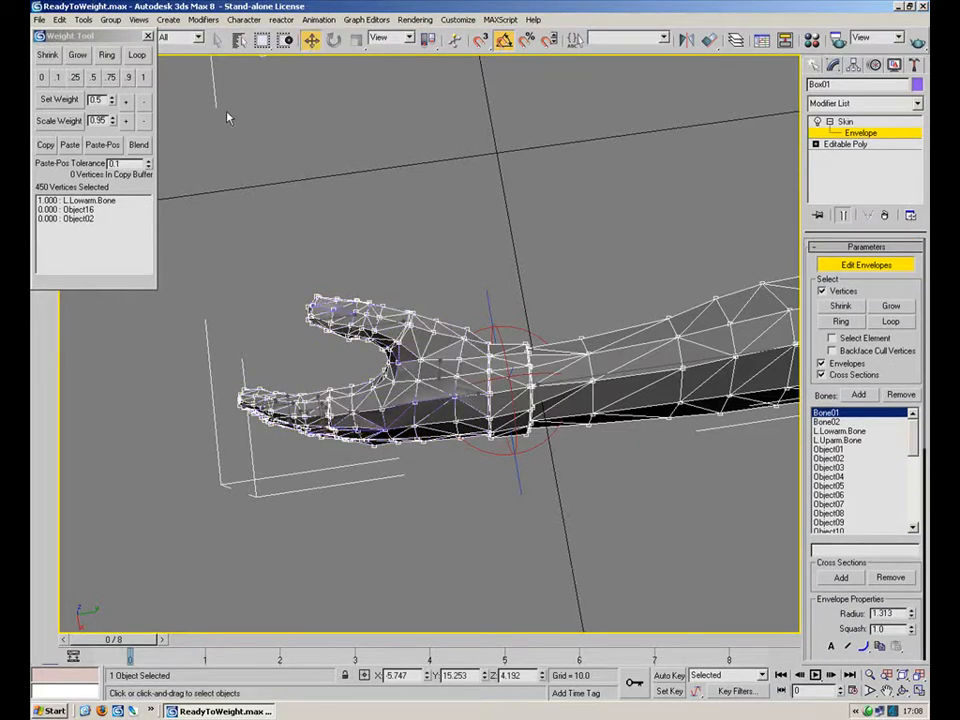
drag(77, 35, 90, 80)
drag(207, 227, 510, 579)
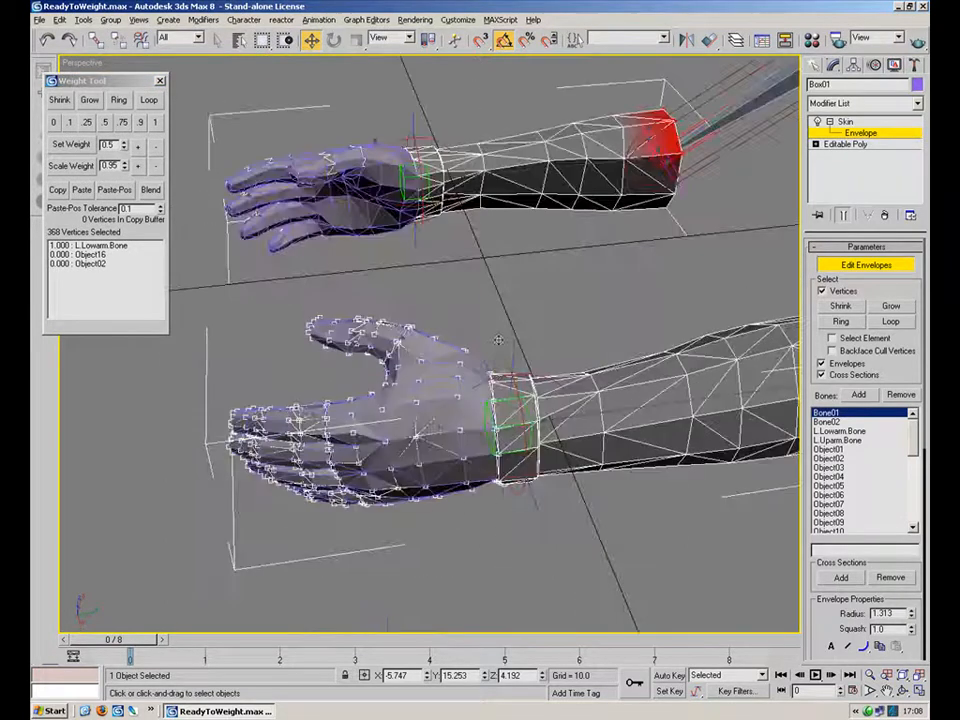
Step: Remove the stray sleeve-cuff vertices around the wrist from the hand vertex selection
alt+middle_drag(498, 340, 518, 445)
scroll(518, 445, up, 4)
scroll(518, 445, up, 6)
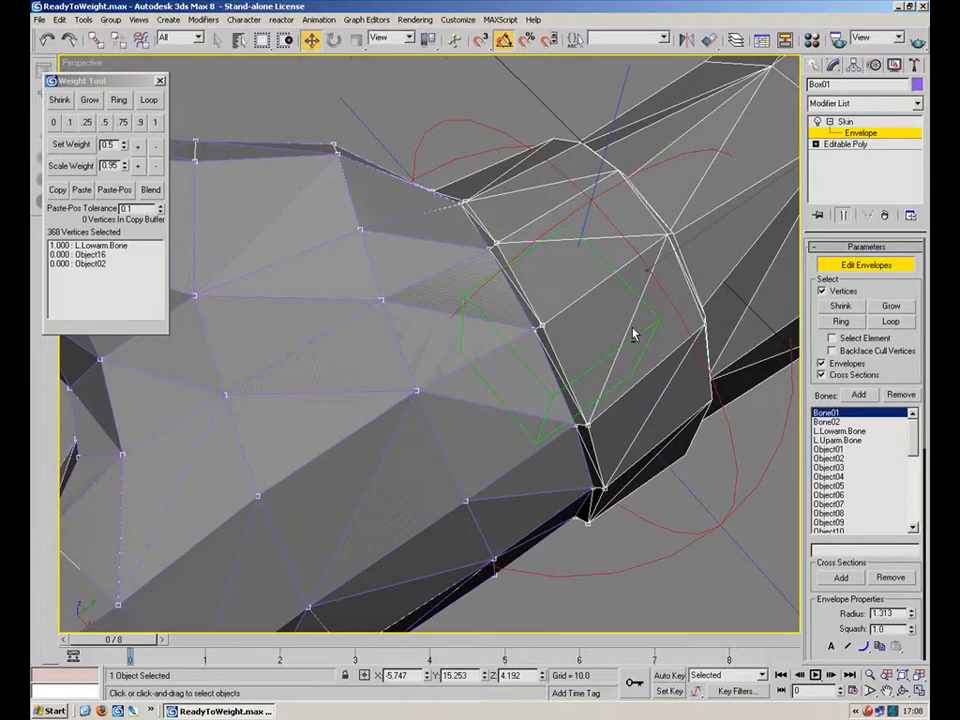
alt+middle_drag(632, 335, 474, 428)
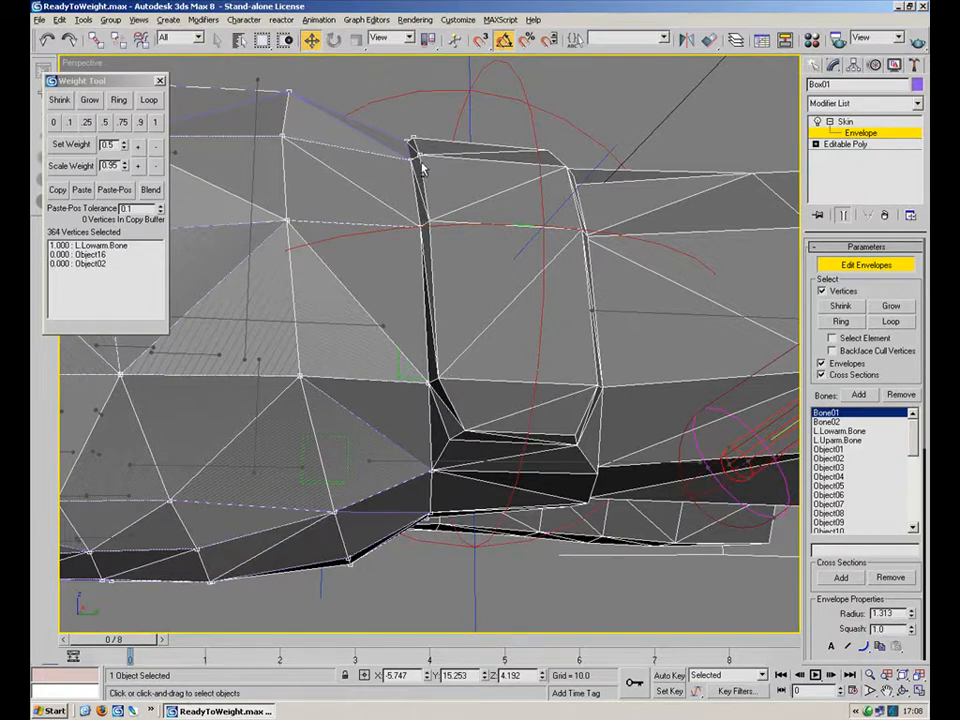
mouse_move(474, 428)
alt+middle_down()
mouse_move(454, 214)
mouse_move(514, 332)
mouse_move(478, 403)
alt+middle_up()
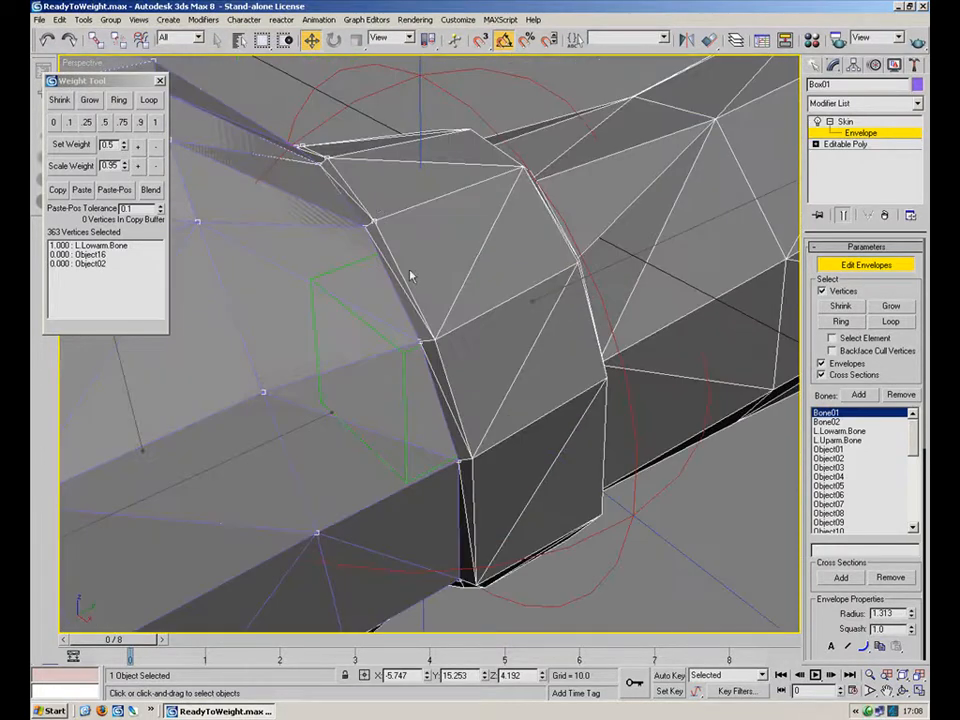
alt+middle_drag(372, 218, 642, 426)
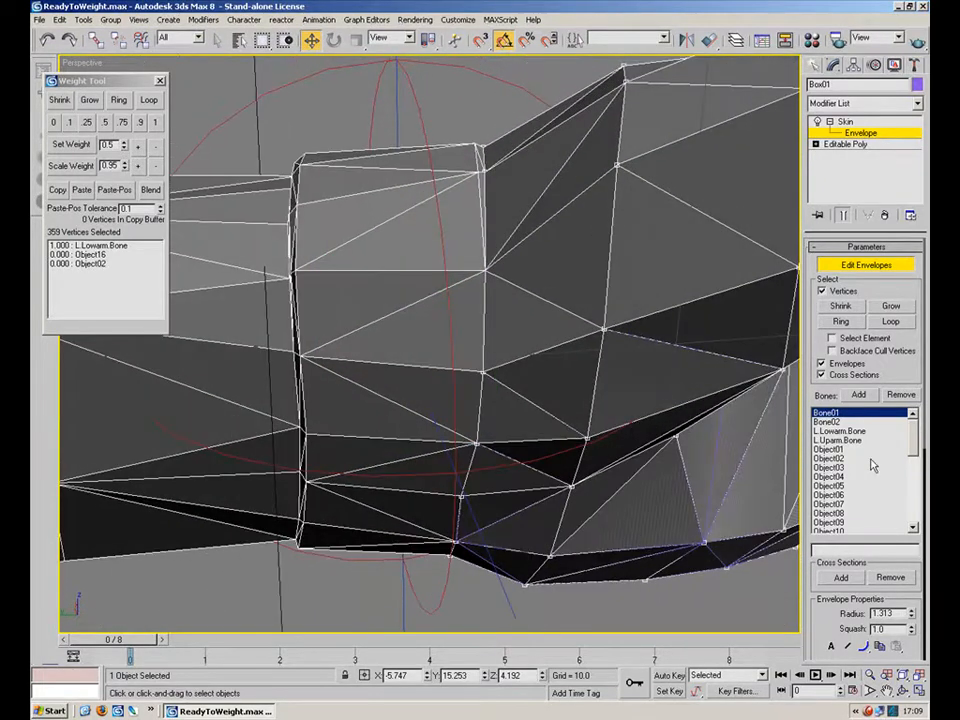
Step: Pick the palm bone Object16 and assign the selected hand vertices a weight of 1 to it
mouse_move(915, 432)
mouse_down()
mouse_move(917, 514)
mouse_move(914, 455)
mouse_up()
middle_drag(705, 468, 481, 298)
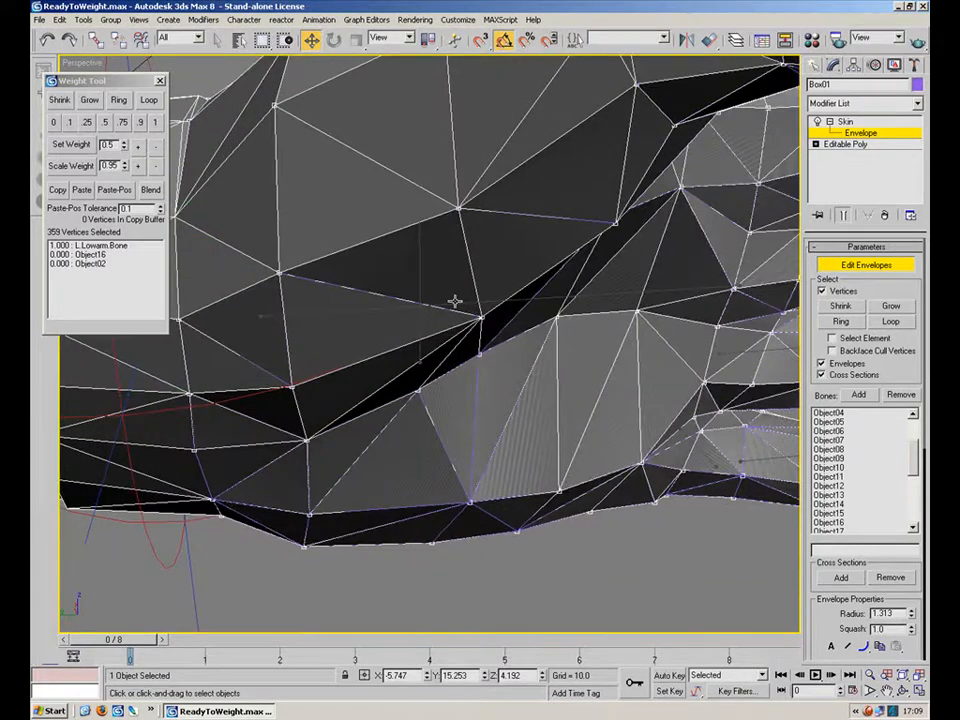
click(454, 301)
scroll(505, 403, down, 7)
alt+middle_drag(505, 403, 742, 420)
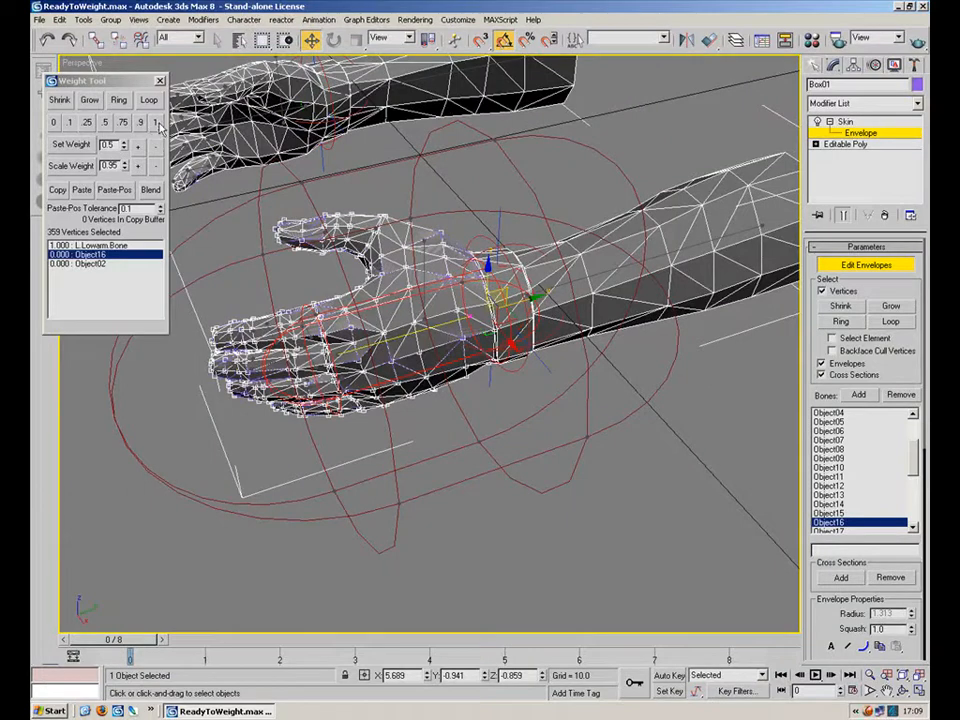
click(156, 122)
alt+middle_drag(392, 329, 552, 417)
Step: Leave envelope editing, hide everything except the arm mesh, and re-enter envelope editing
click(855, 263)
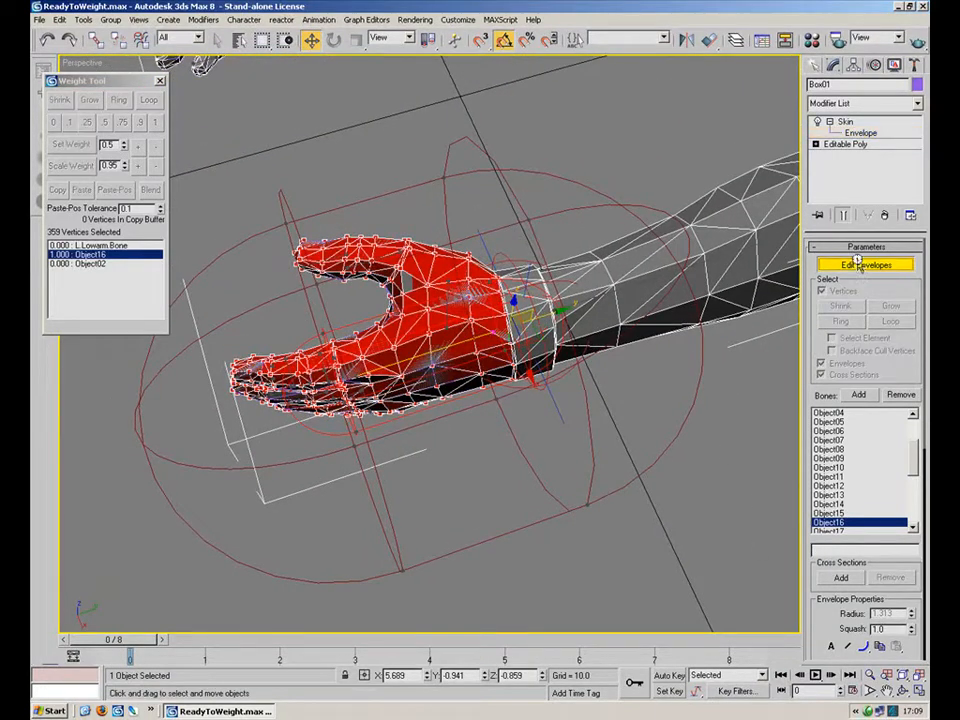
right_click(721, 238)
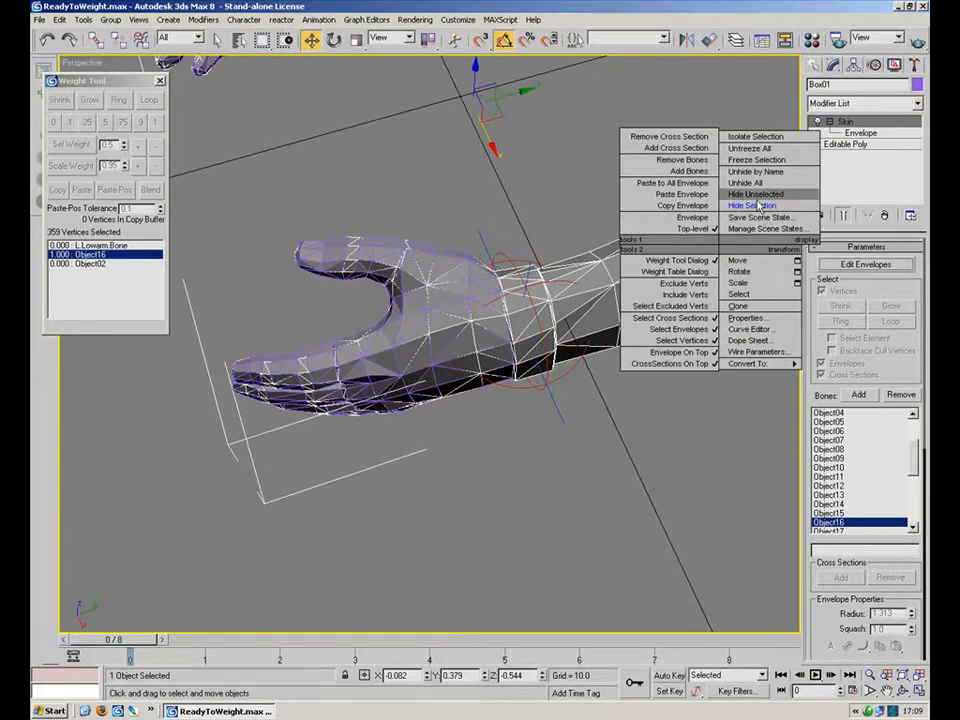
click(760, 206)
alt+middle_drag(544, 414, 501, 336)
click(840, 134)
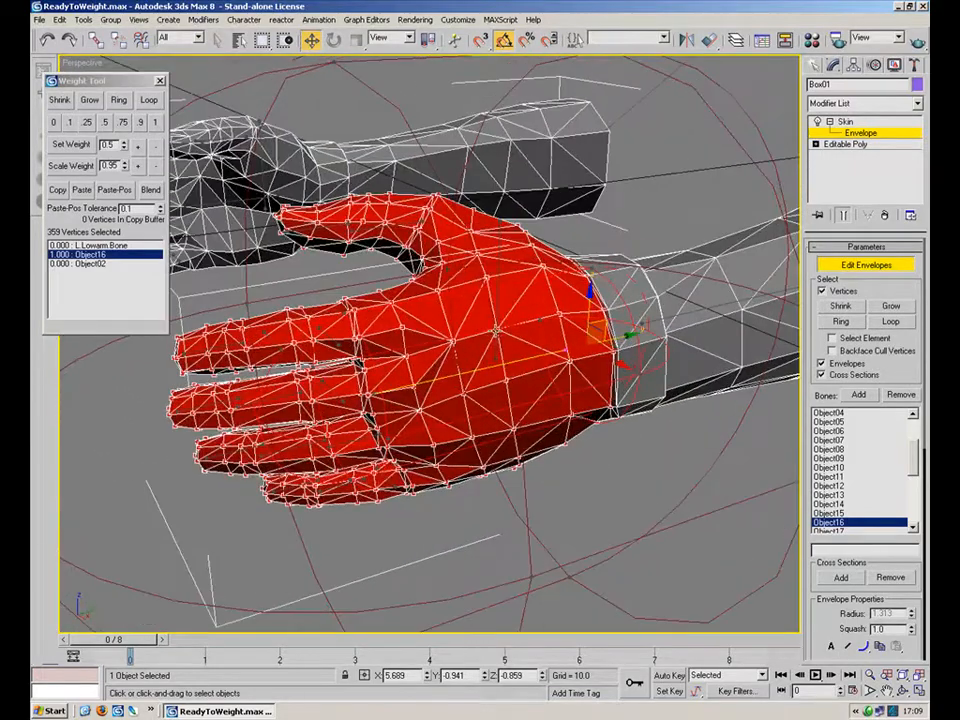
alt+middle_drag(495, 388, 510, 405)
Step: Turn on Show No Envelopes in the Skin modifier's display settings
scroll(851, 612, down, 5)
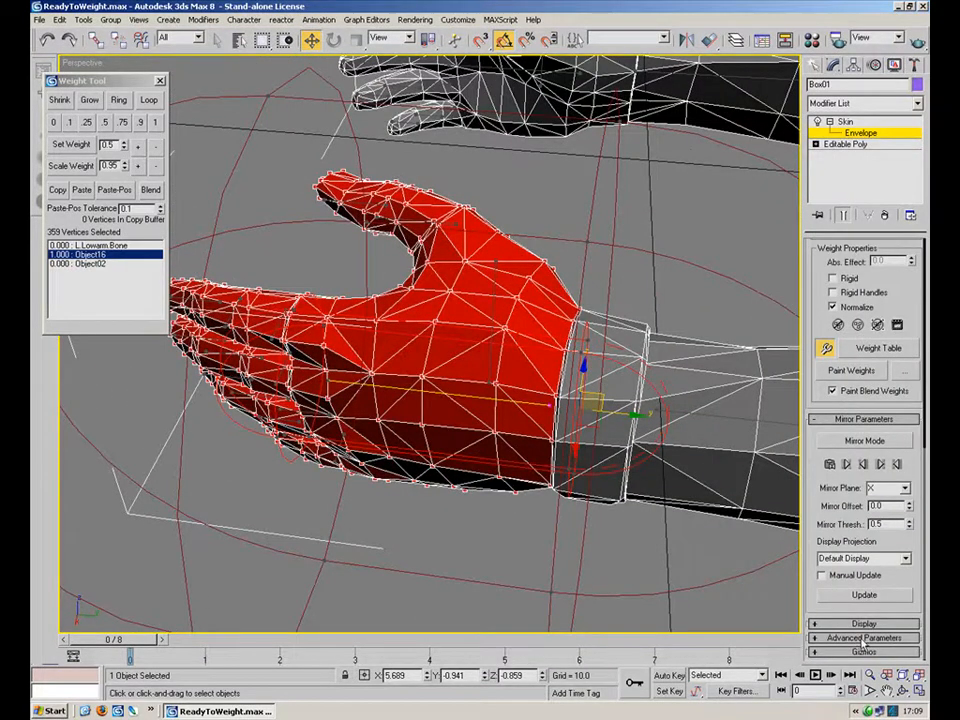
click(860, 624)
click(826, 578)
alt+middle_drag(585, 428, 718, 471)
scroll(718, 471, up, 3)
Step: Pick the thumb-base bone Object03 inside the palm and select the vertices of the whole thumb
click(487, 395)
alt+middle_drag(487, 395, 535, 297)
click(560, 310)
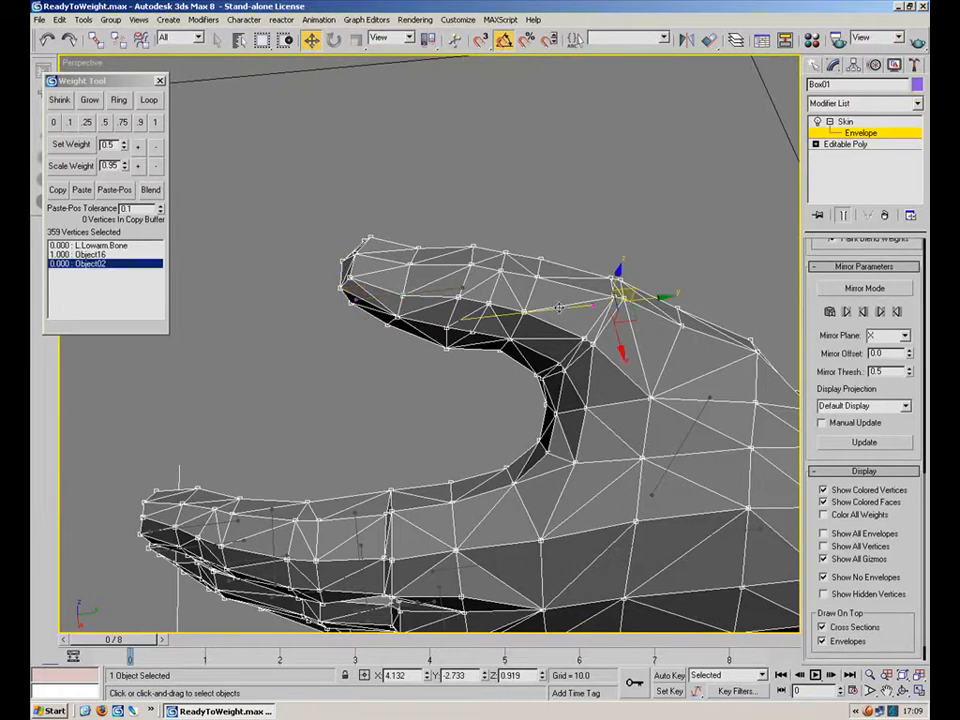
alt+middle_drag(643, 400, 600, 402)
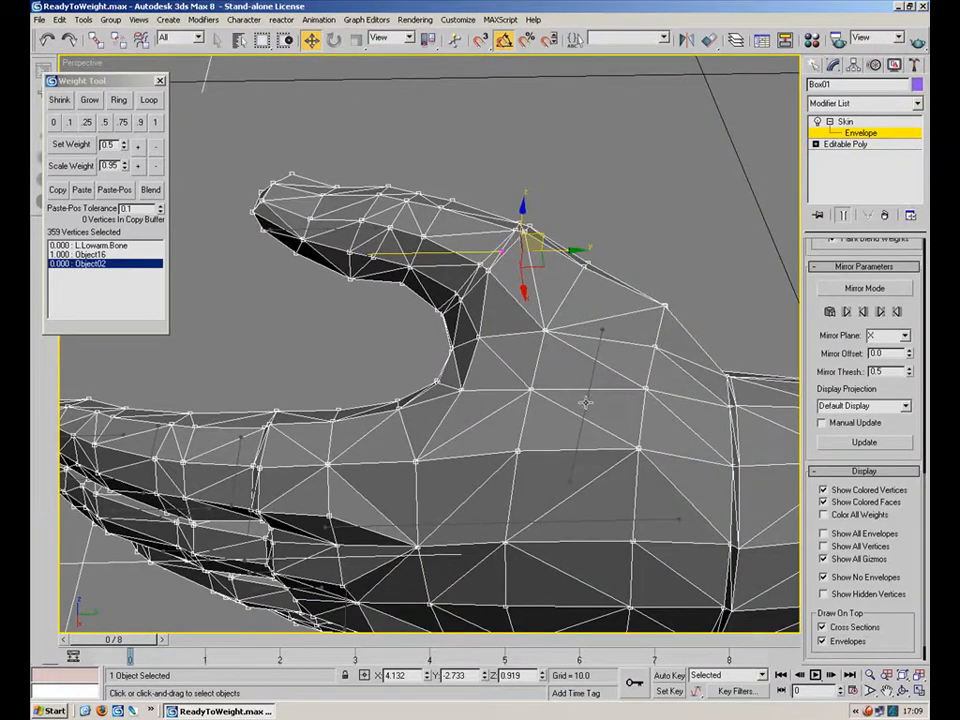
click(583, 402)
drag(718, 107, 225, 355)
alt+middle_drag(508, 393, 767, 298)
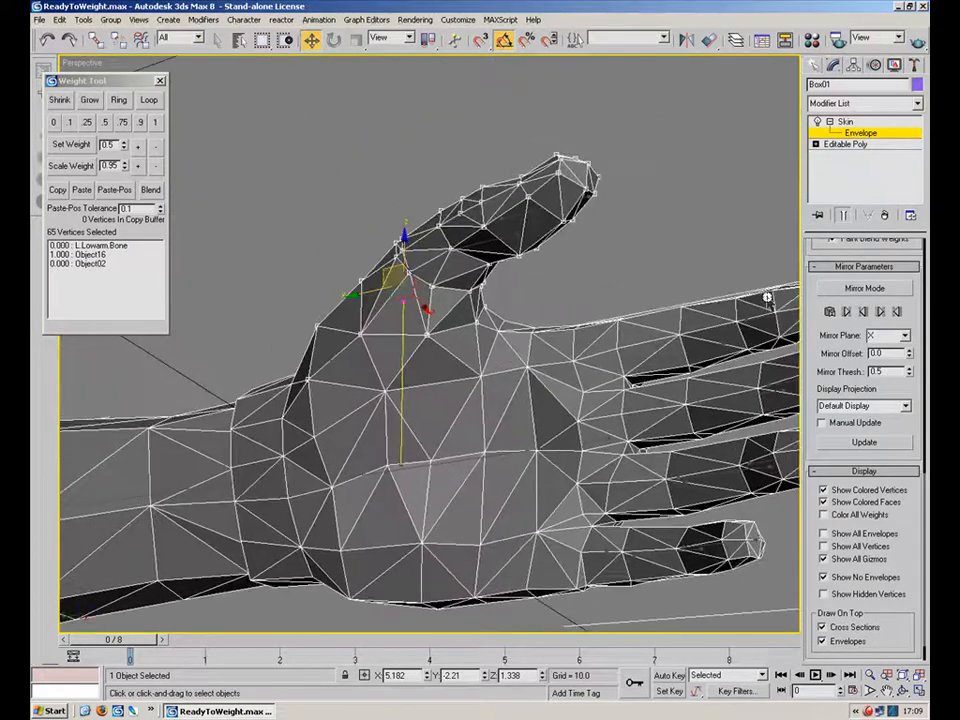
Step: Refine the vertex selection around the thumb base and assign it a weight of 1 to Object03
scroll(662, 349, up, 4)
alt+middle_drag(455, 362, 576, 347)
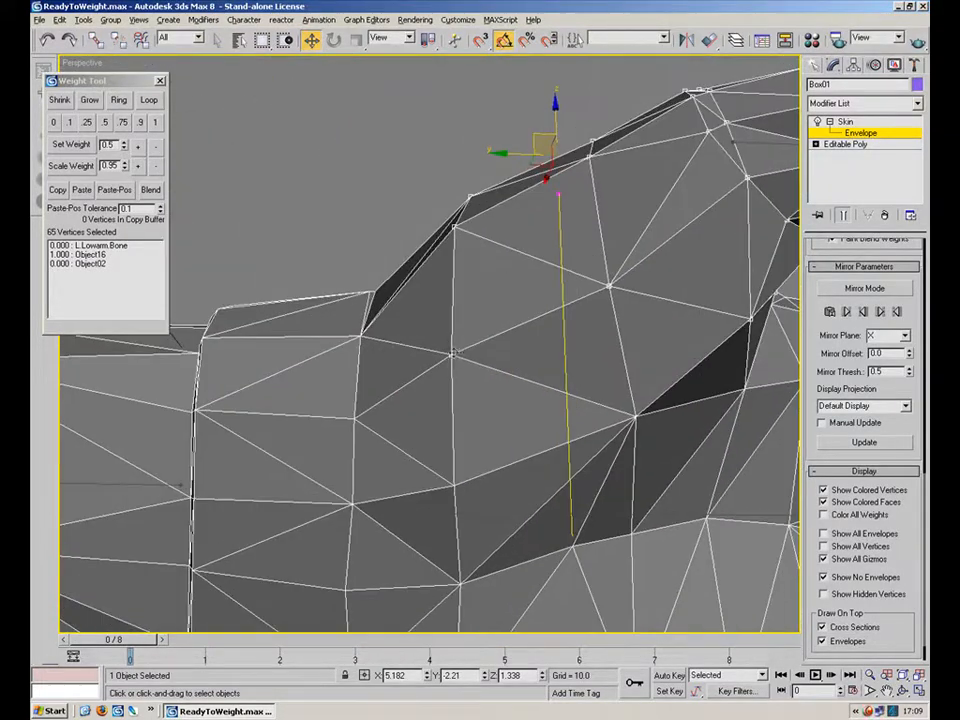
alt+middle_drag(664, 418, 304, 470)
alt+middle_drag(377, 350, 577, 421)
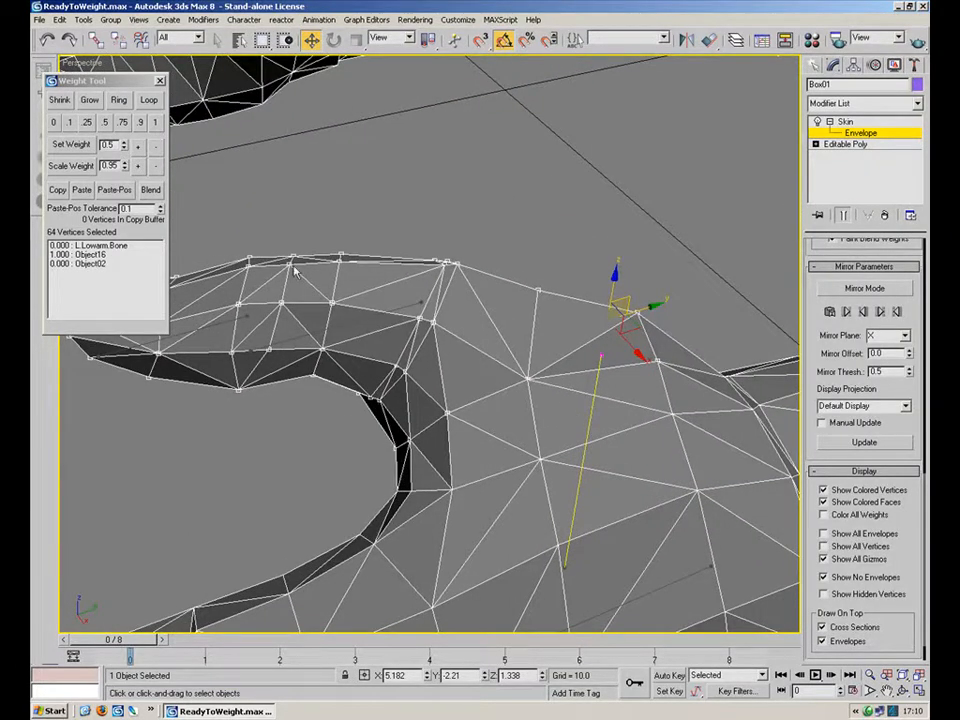
click(155, 123)
Step: Pick the thumb's middle bone Object02, limit the selection to the vertices beyond the thumb's base knuckle, and give them a weight of 1
alt+middle_drag(281, 250, 388, 336)
scroll(389, 335, down, 4)
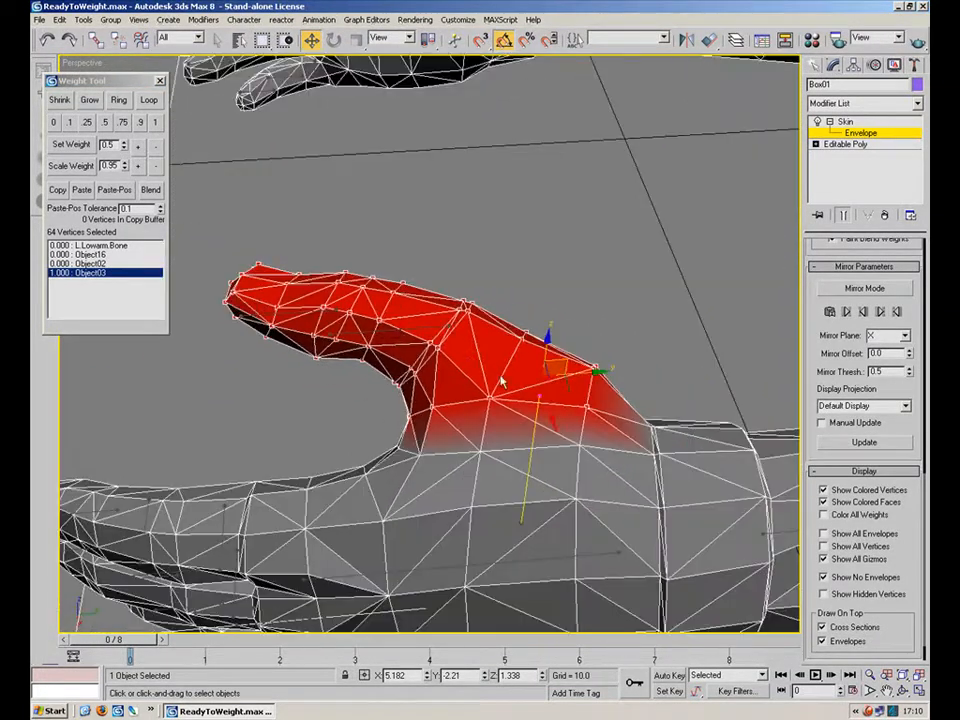
alt+middle_drag(714, 394, 531, 428)
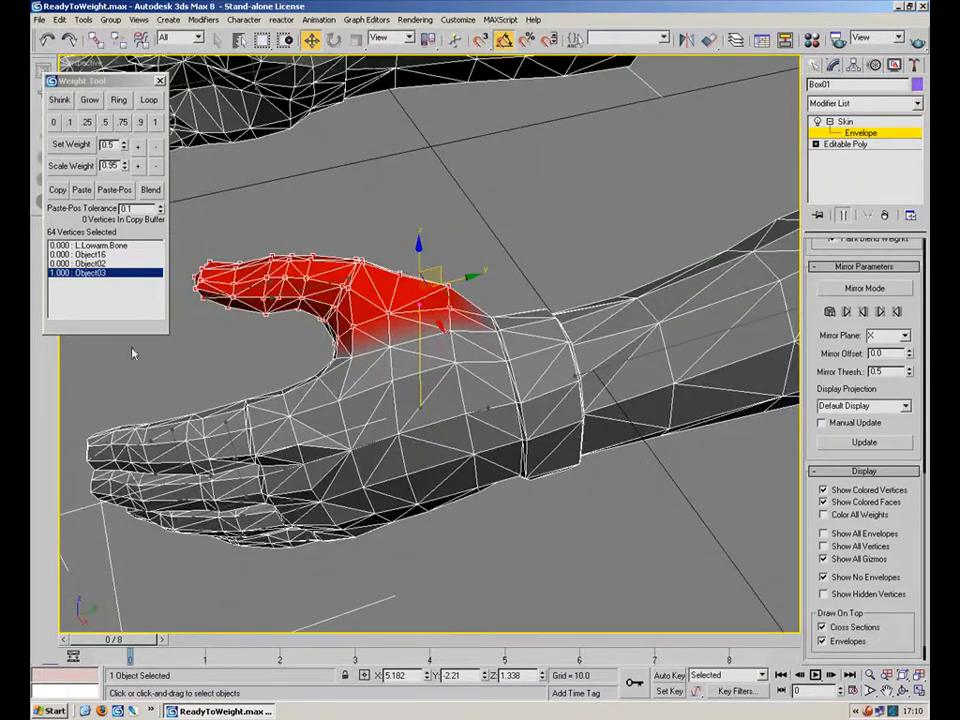
scroll(370, 383, up, 5)
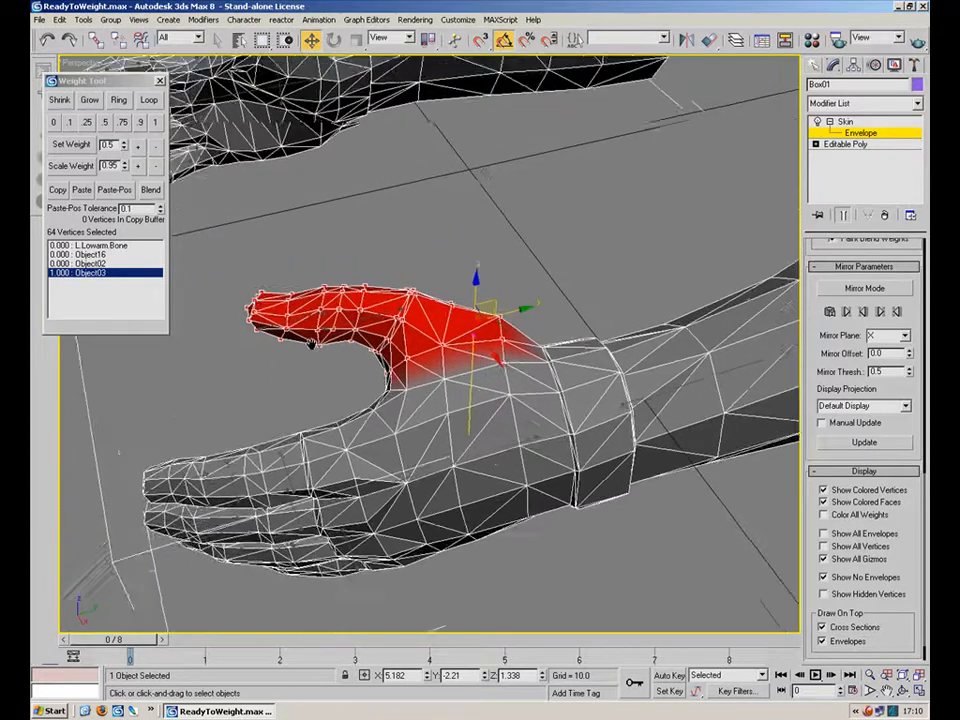
middle_drag(405, 366, 487, 376)
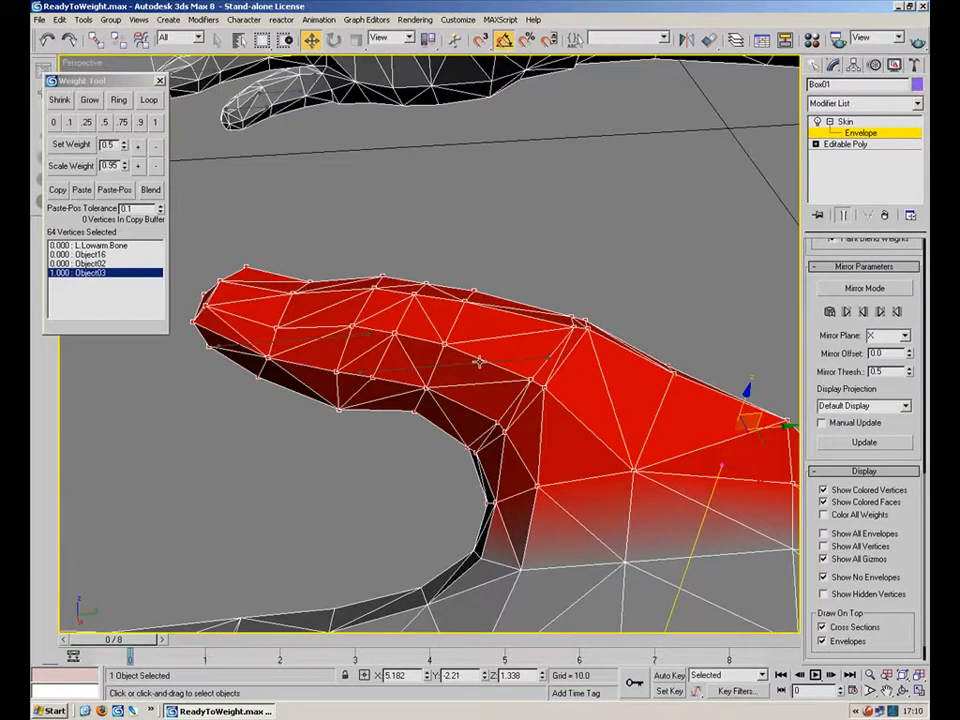
click(465, 363)
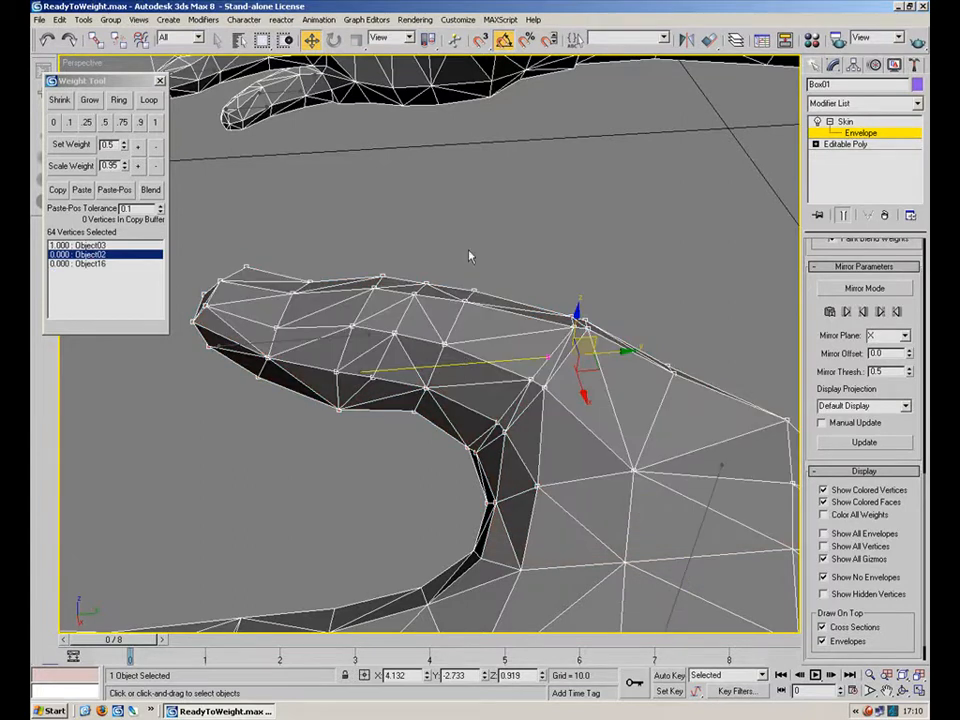
drag(335, 342, 180, 422)
alt+middle_drag(397, 391, 432, 397)
click(155, 122)
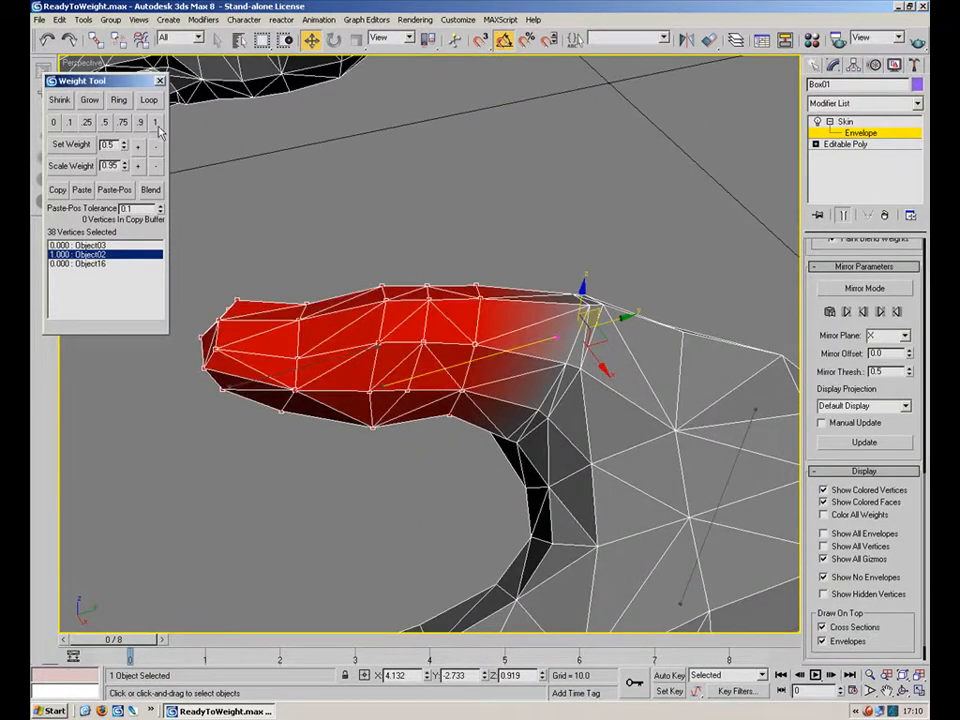
Step: Pick the thumb's tip bone Object01, select the vertices at the thumb's tip, and give them a weight of 1
click(316, 361)
mouse_move(316, 361)
middle_down()
mouse_move(351, 341)
mouse_move(391, 346)
middle_up()
drag(223, 197, 380, 418)
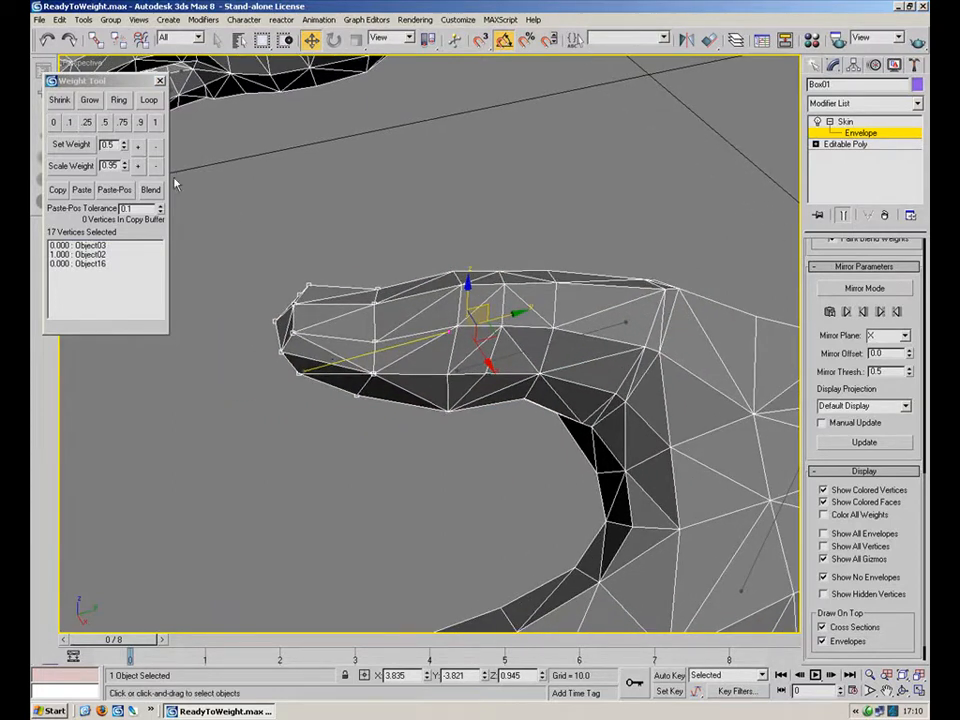
click(157, 127)
Step: Select the vertices around the thumb's outer joint, on all sides, and assign them a weight of 0.5 to Object01
middle_drag(529, 352, 478, 347)
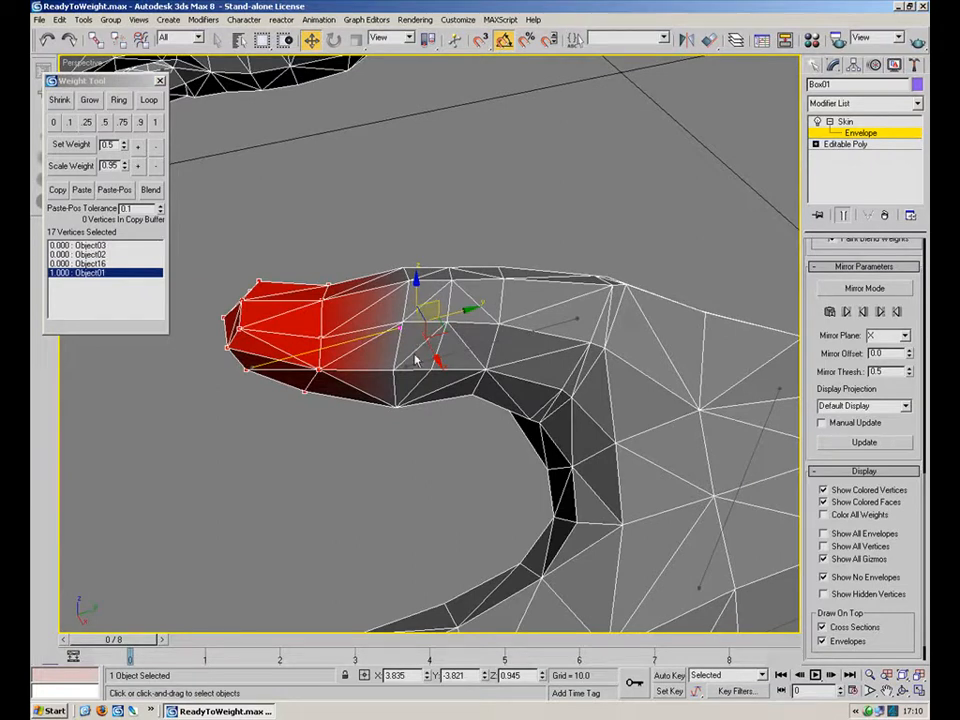
scroll(432, 350, up, 4)
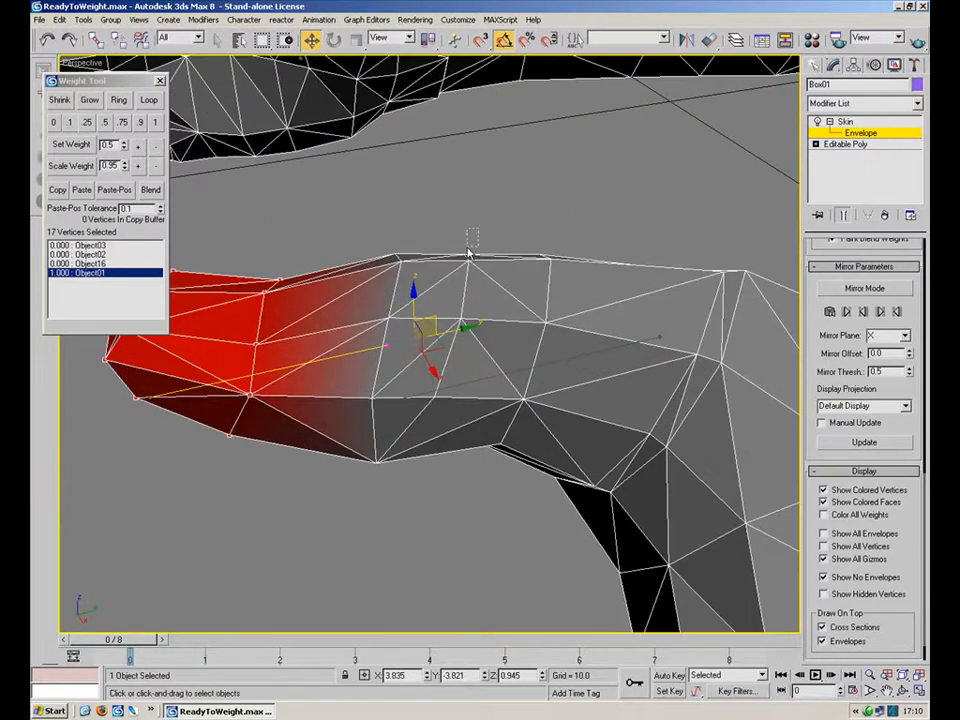
drag(388, 325, 384, 327)
ctrl+drag(416, 403, 338, 472)
alt+middle_drag(405, 408, 424, 418)
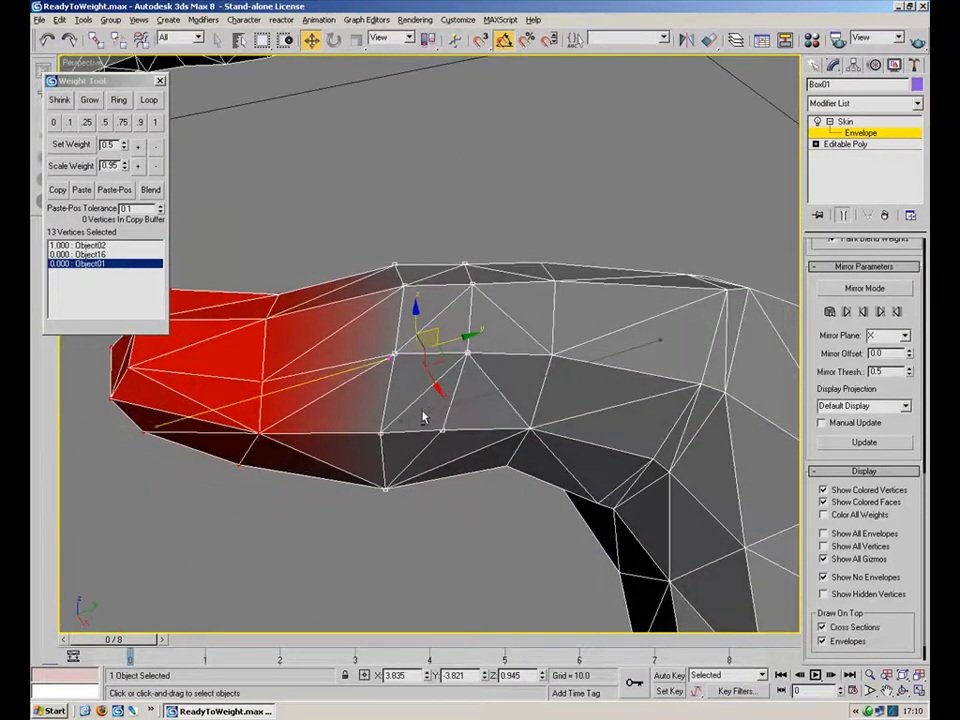
click(89, 246)
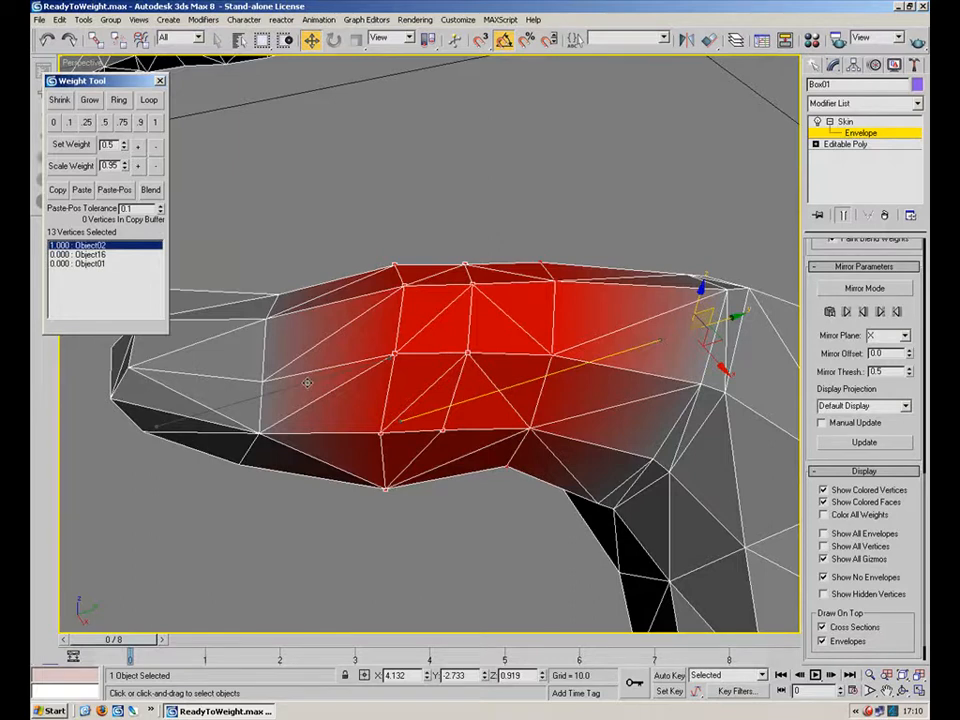
click(308, 384)
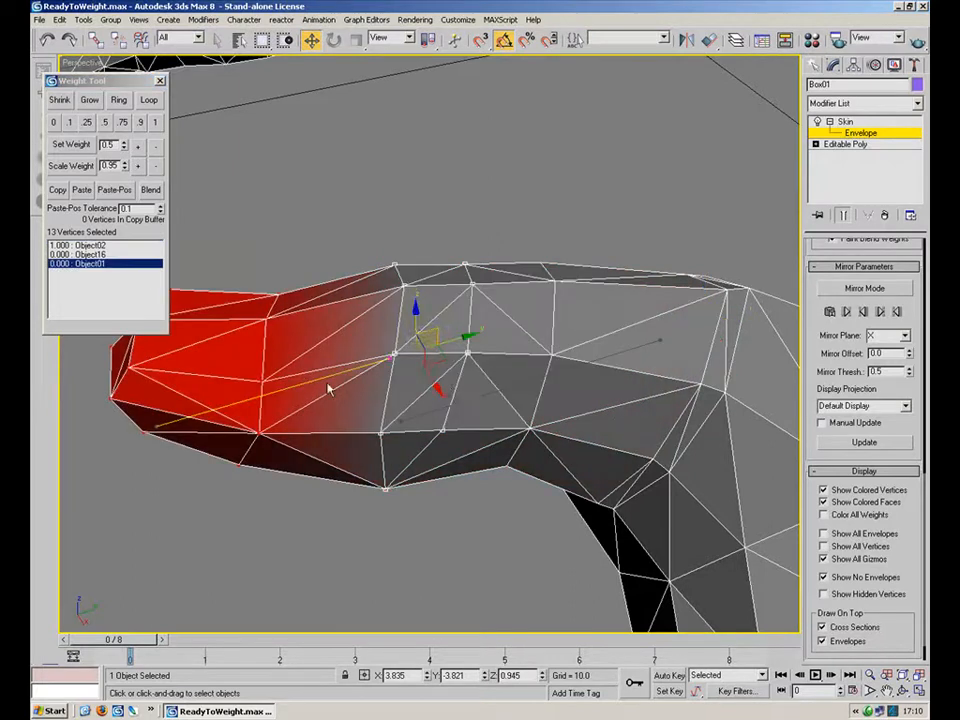
click(467, 396)
click(368, 371)
alt+middle_drag(421, 358, 250, 430)
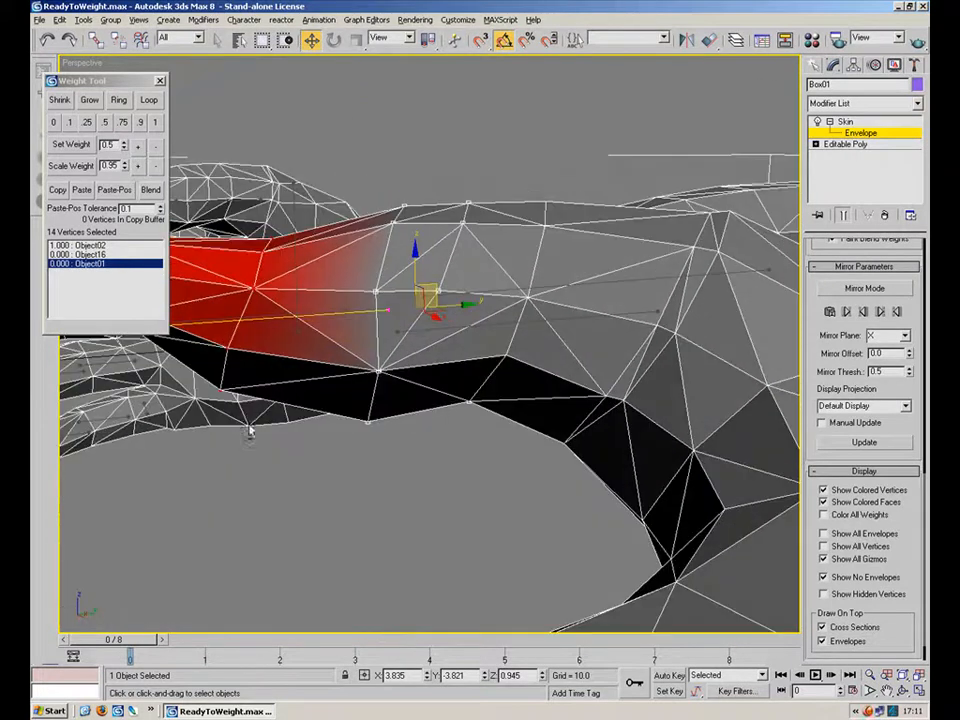
click(106, 123)
Step: Pick Object02, select the rings of vertices around the thumb's base knuckle, and give them a weight of 0.5
alt+middle_drag(332, 292, 681, 387)
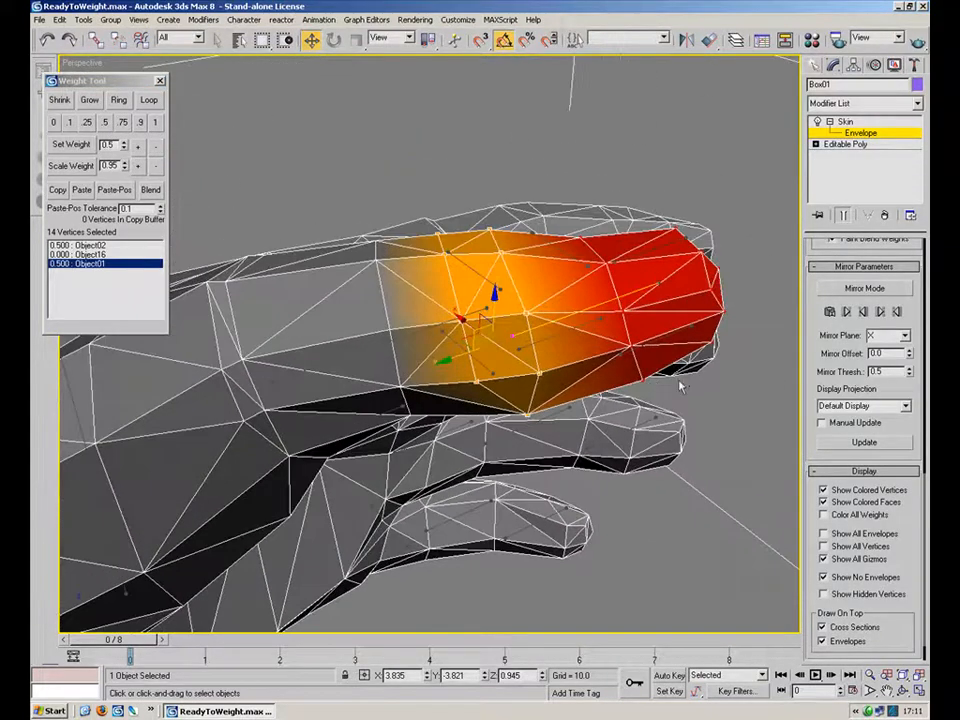
click(356, 355)
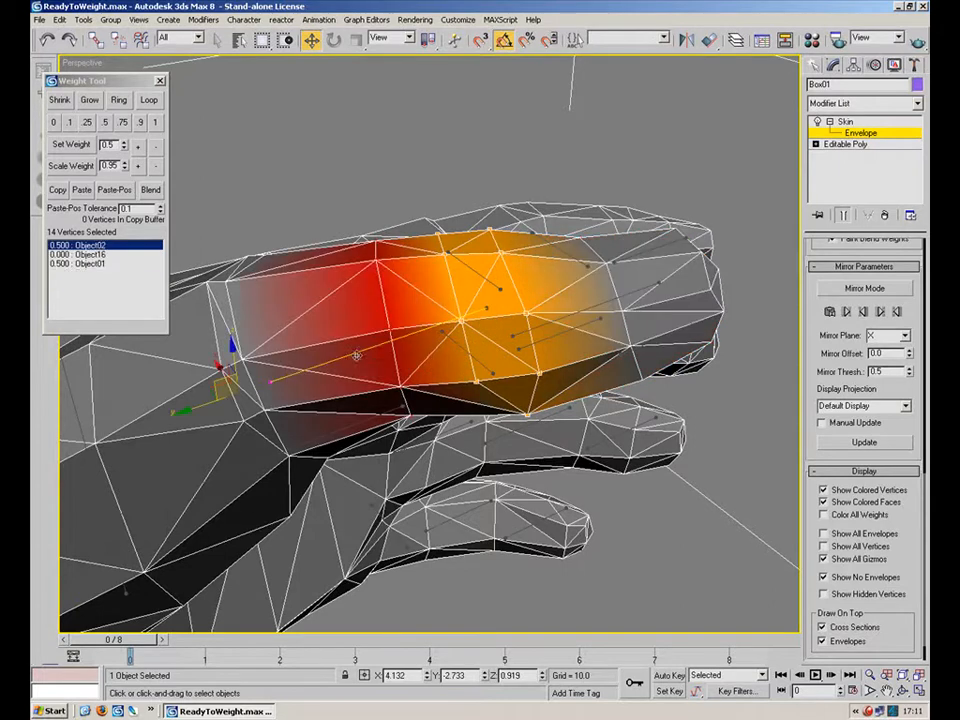
click(600, 304)
alt+middle_drag(600, 304, 307, 229)
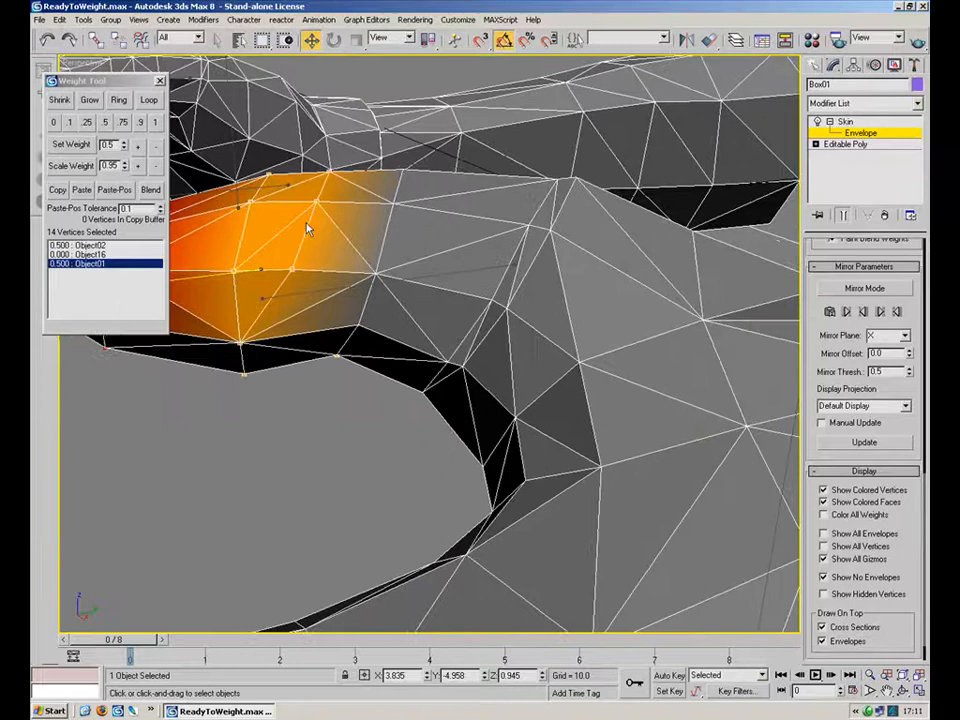
click(459, 272)
alt+middle_drag(459, 272, 478, 316)
drag(403, 231, 519, 396)
alt+middle_drag(519, 396, 474, 385)
ctrl+drag(474, 385, 404, 362)
ctrl+drag(361, 397, 349, 360)
alt+middle_drag(349, 360, 330, 305)
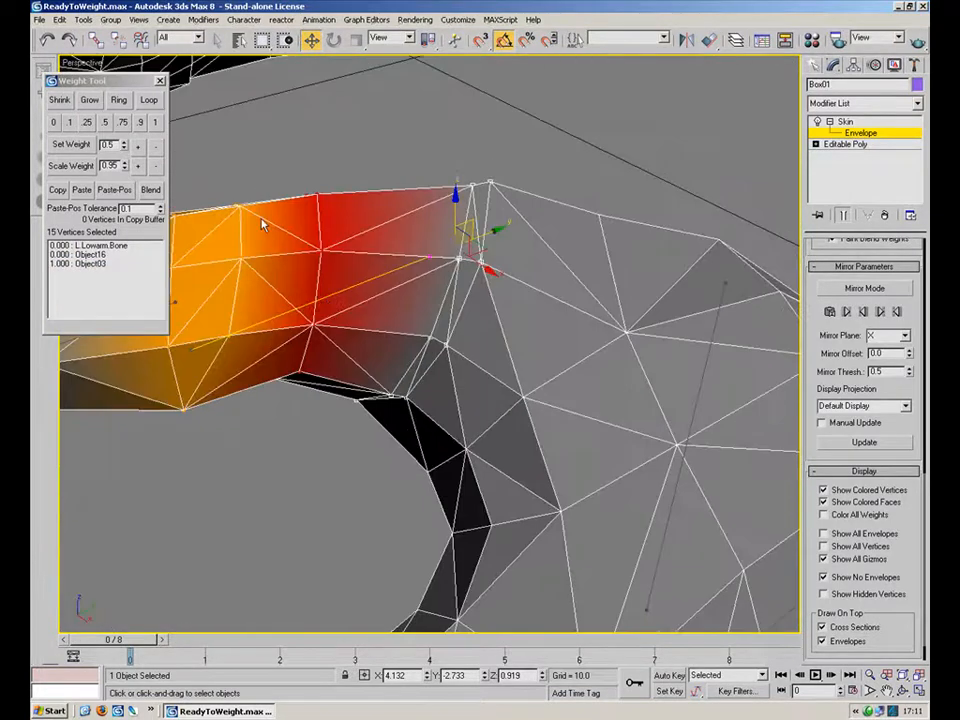
click(106, 124)
Step: Select the two vertices on the hand just behind the thumb's base knuckle and give them a weight of 0.1 to Object02
alt+middle_drag(406, 287, 583, 306)
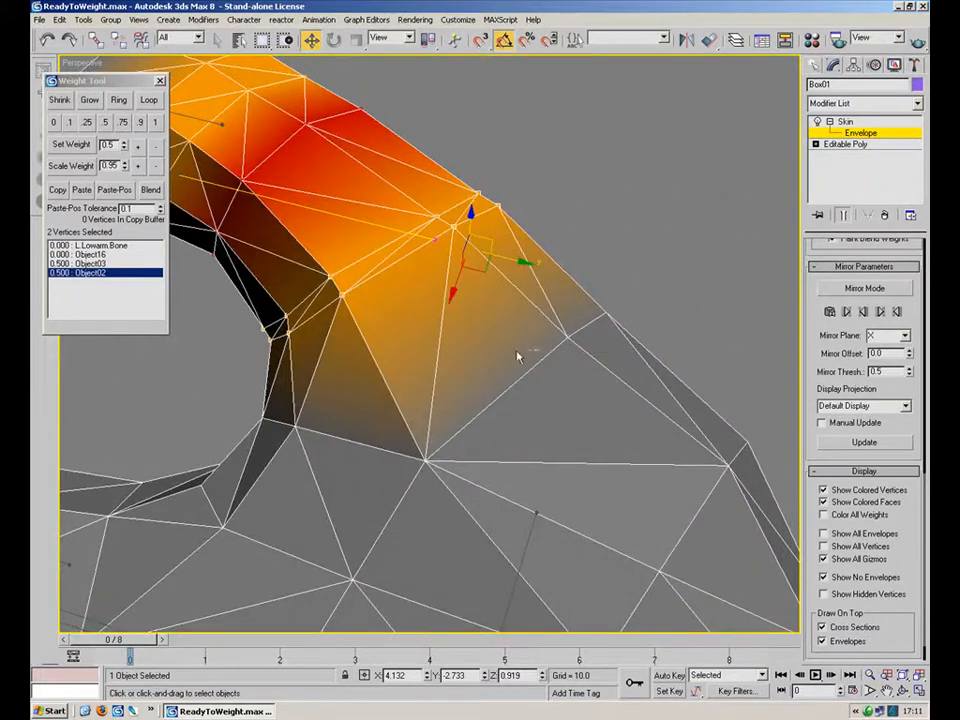
drag(518, 357, 520, 354)
click(70, 125)
mouse_move(450, 355)
alt+middle_down()
mouse_move(388, 351)
mouse_move(332, 315)
mouse_move(277, 266)
mouse_move(270, 209)
alt+middle_up()
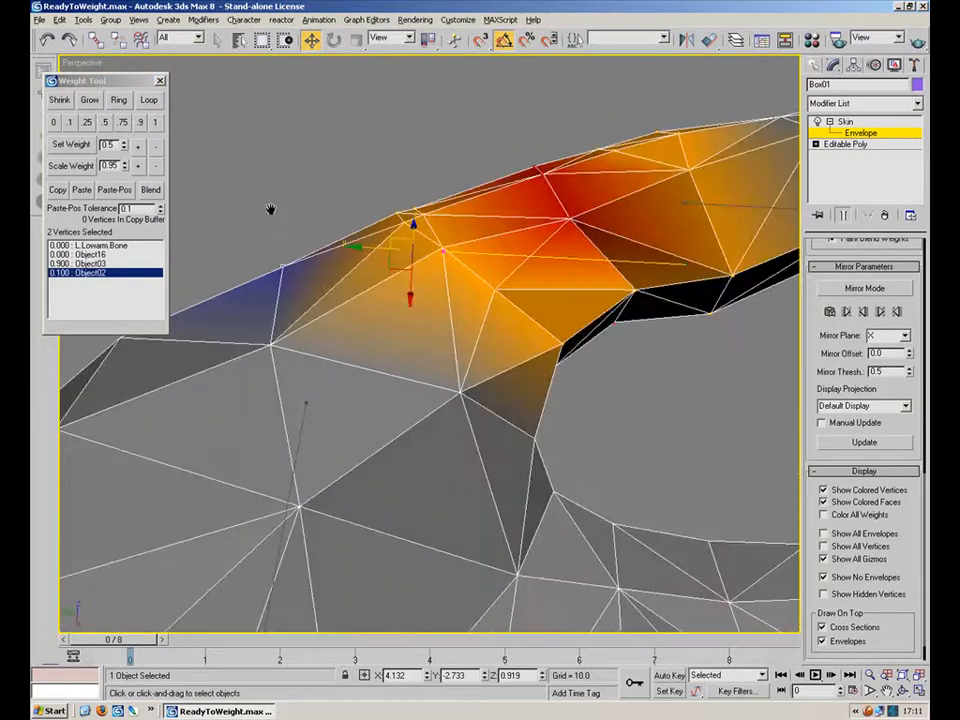
Step: Select five more vertices around the underside of the thumb's base, assign them a weight of 0.1 to Object02, and clear the selection
click(463, 392)
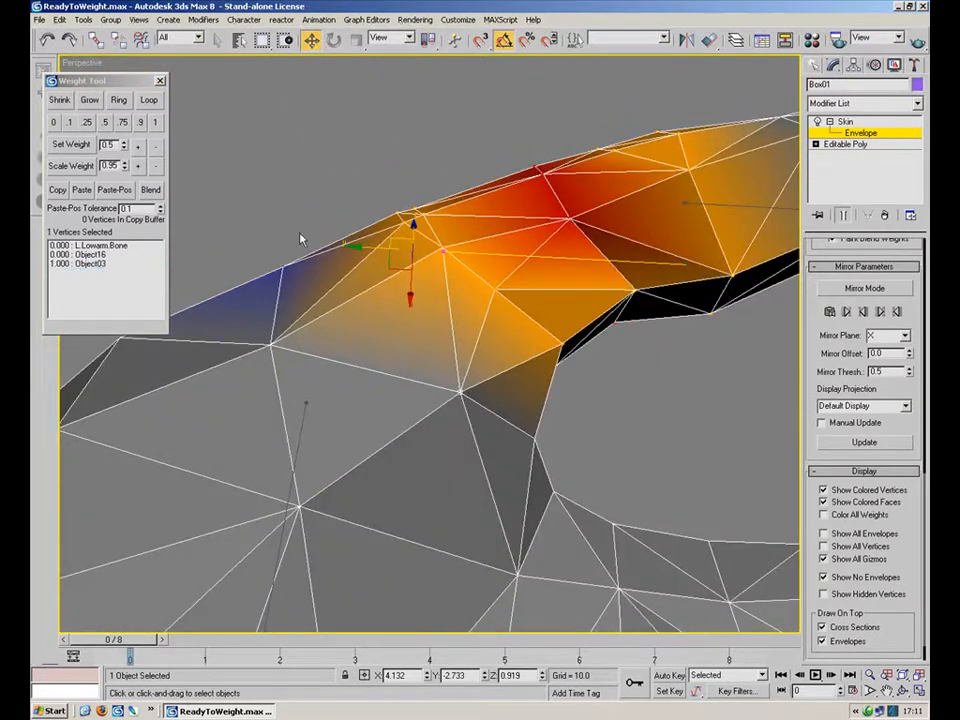
click(72, 123)
key(ctrl+z)
alt+middle_drag(373, 368, 548, 337)
ctrl+click(593, 279)
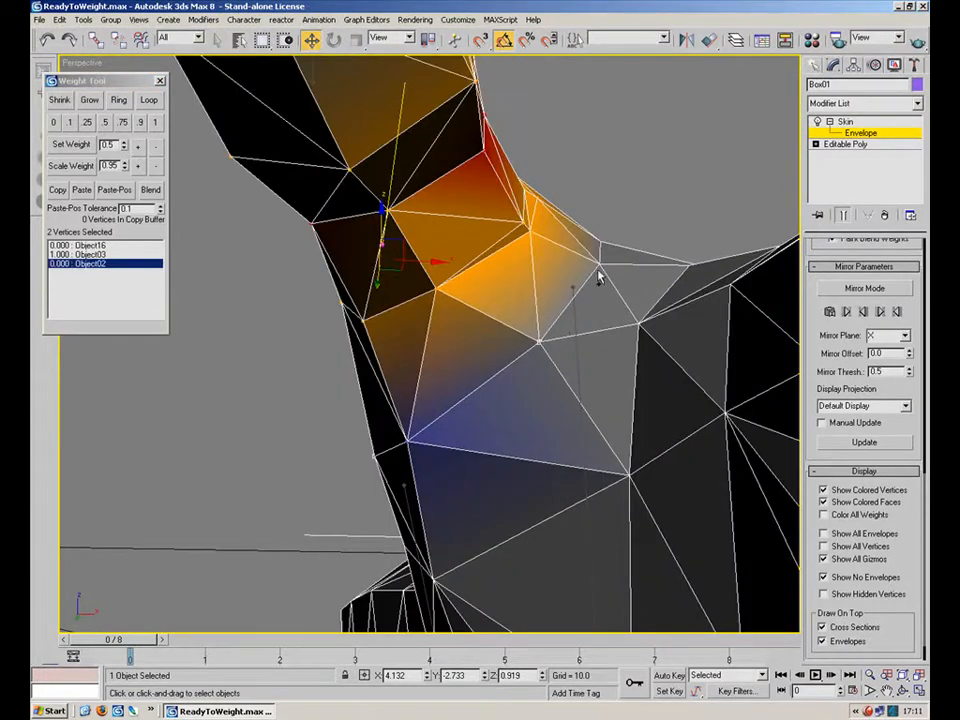
alt+middle_drag(599, 238, 562, 357)
ctrl+click(562, 357)
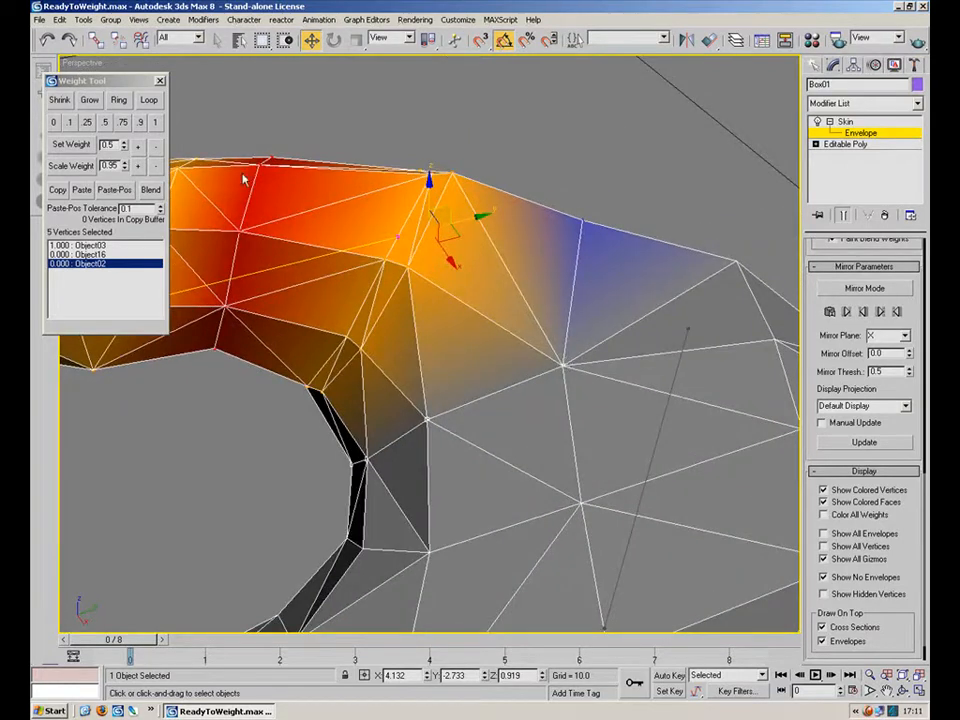
click(70, 122)
click(598, 388)
Step: Pick the index finger's base bone Object06, select the finger's vertices beyond the base knuckle, and give them a weight of 1
alt+middle_drag(598, 388, 569, 359)
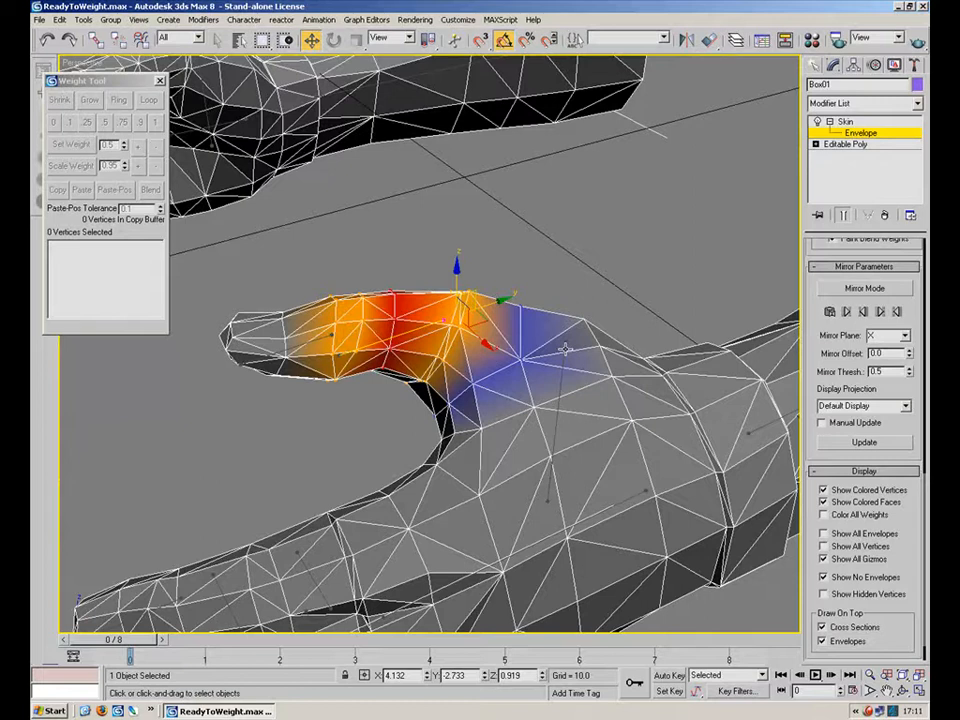
alt+middle_drag(563, 358, 662, 341)
scroll(642, 330, down, 6)
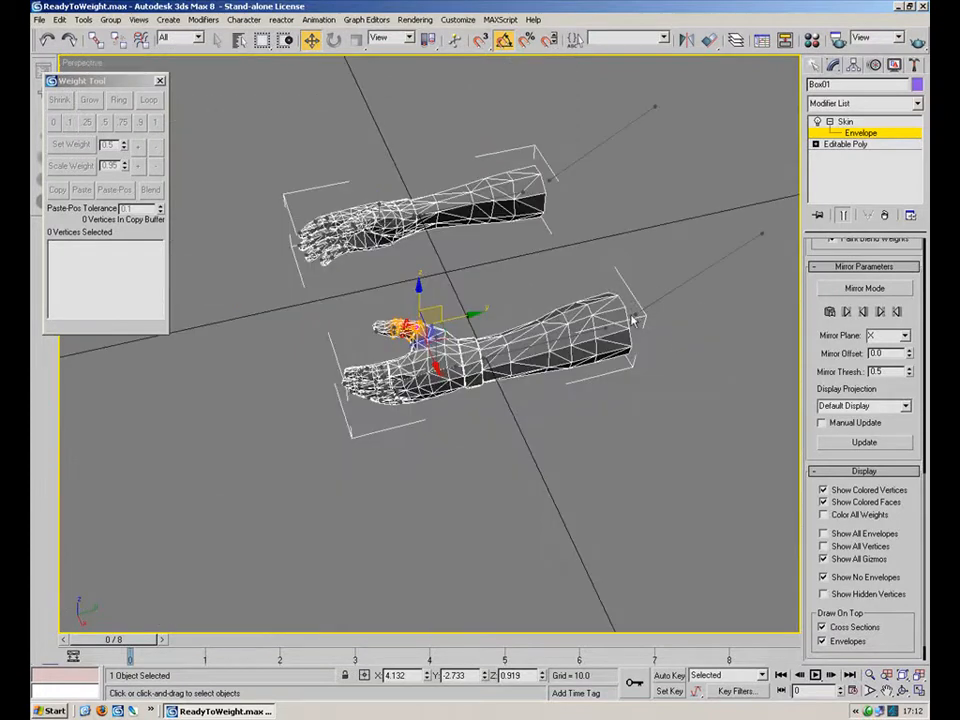
middle_drag(524, 433, 534, 435)
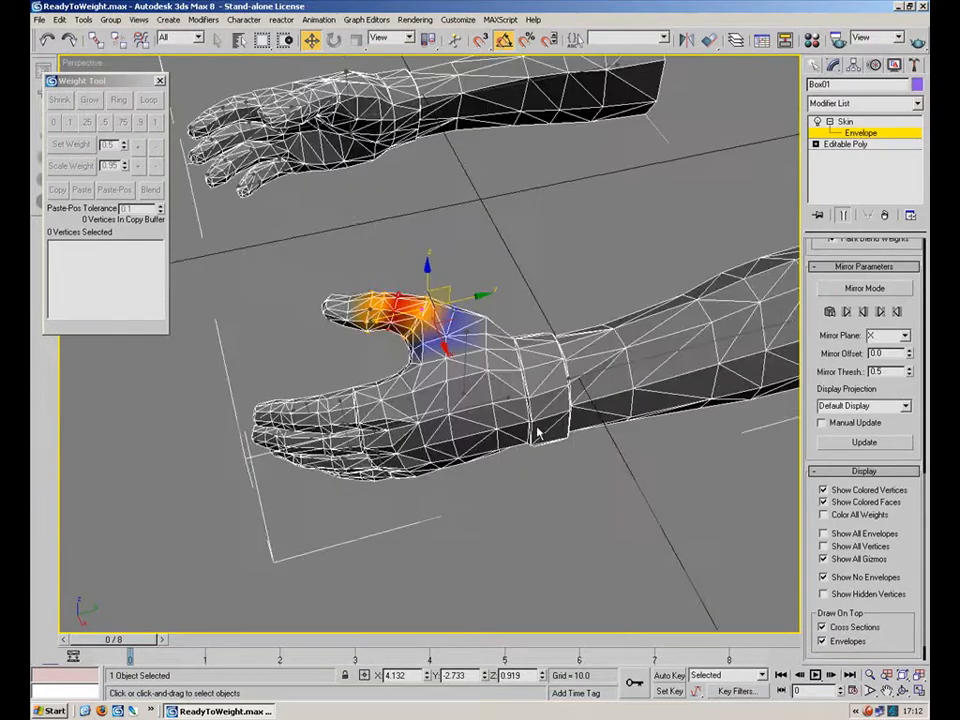
scroll(500, 446, up, 7)
alt+middle_drag(480, 452, 604, 392)
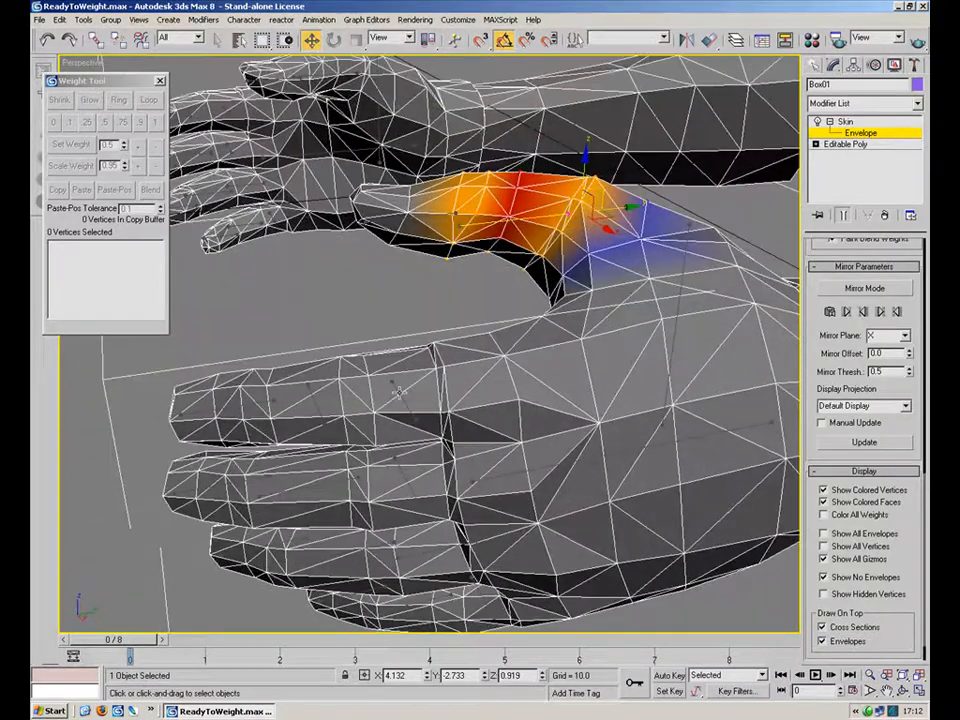
click(423, 412)
alt+middle_drag(430, 413, 424, 343)
scroll(450, 403, up, 2)
scroll(421, 327, up, 3)
drag(705, 242, 345, 385)
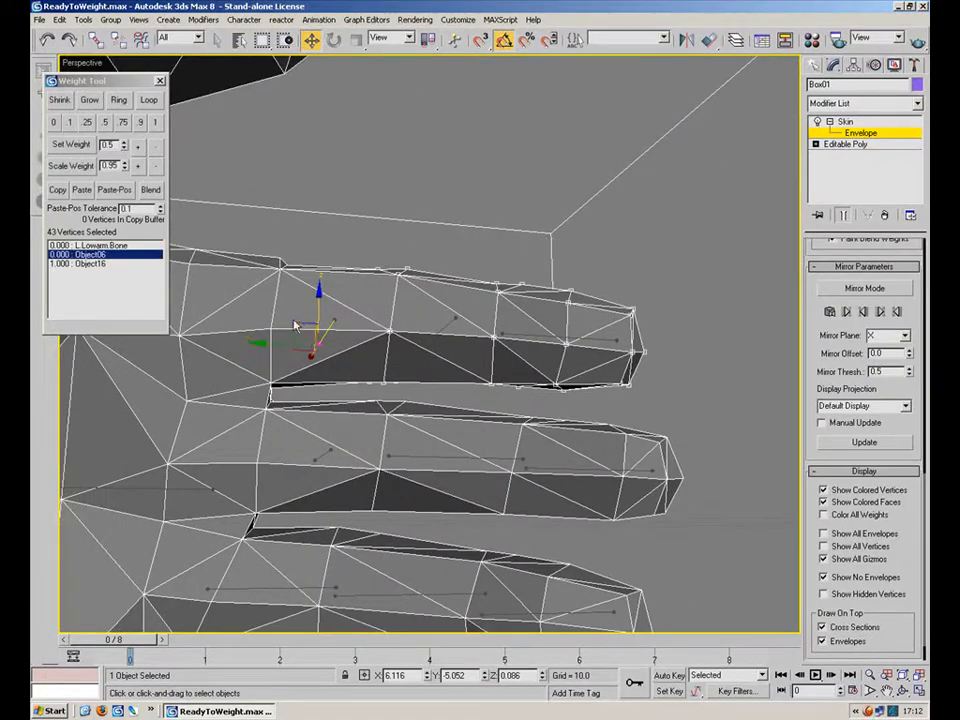
click(155, 123)
Step: Select the vertices around the index finger's base knuckle and assign them a weight of 1 to Object06
alt+middle_drag(520, 305, 332, 343)
scroll(487, 323, down, 3)
alt+middle_drag(487, 323, 249, 324)
scroll(304, 310, up, 3)
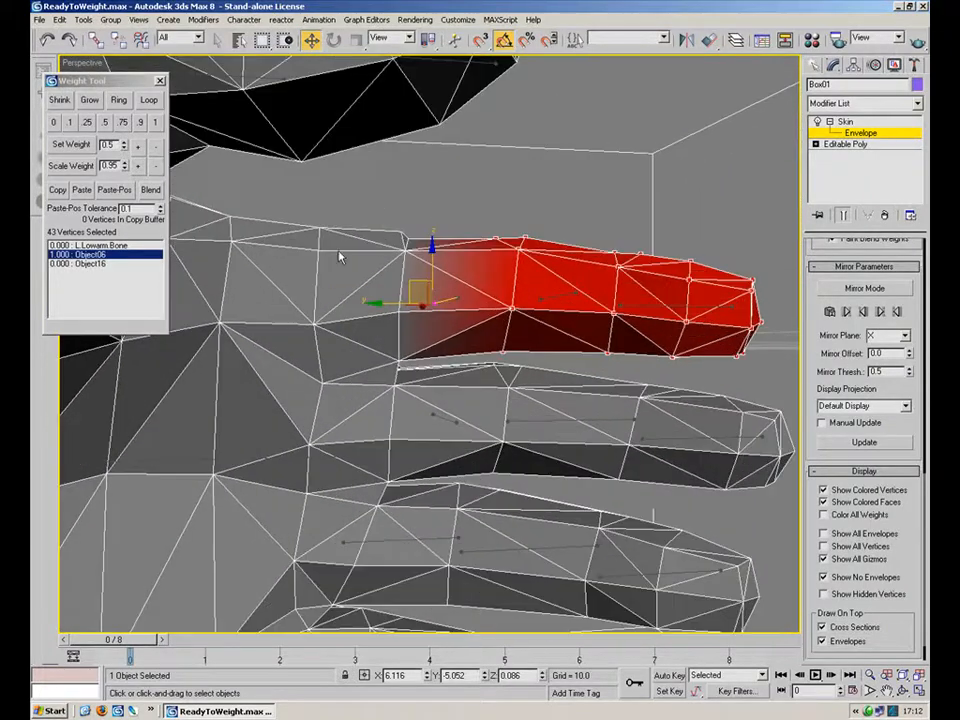
drag(460, 210, 353, 312)
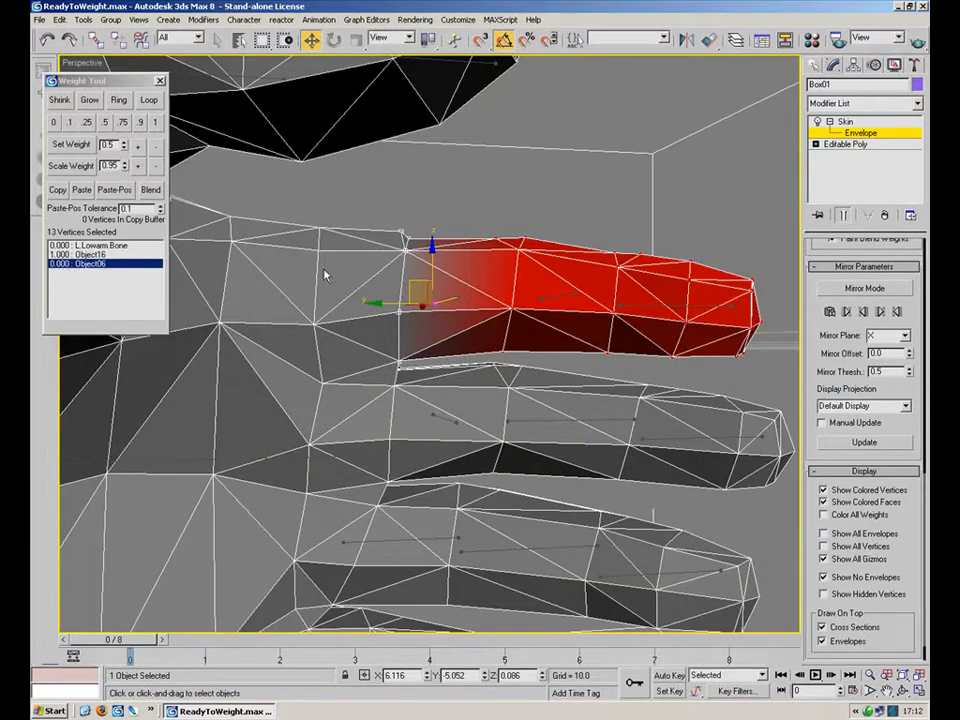
click(156, 123)
Step: Pick the index finger's middle bone Object05, select the vertices from the outer joint to the fingertip, and give them a weight of 1
alt+middle_drag(614, 312, 339, 332)
middle_drag(460, 370, 723, 427)
scroll(472, 324, up, 3)
click(474, 323)
alt+middle_drag(474, 323, 656, 200)
middle_drag(656, 200, 612, 202)
drag(415, 352, 410, 349)
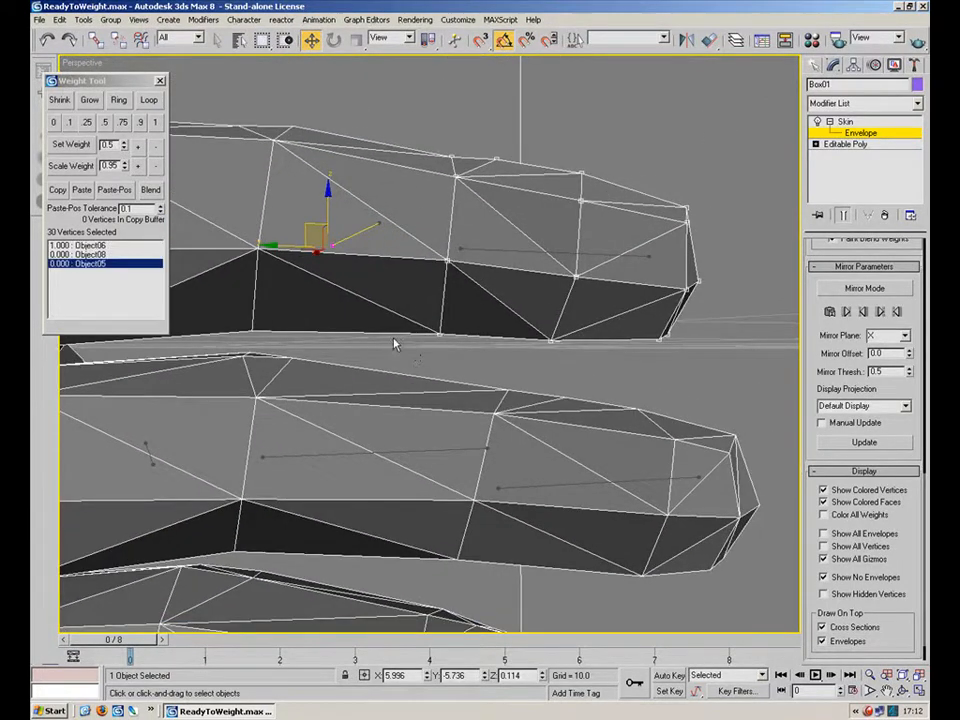
click(156, 124)
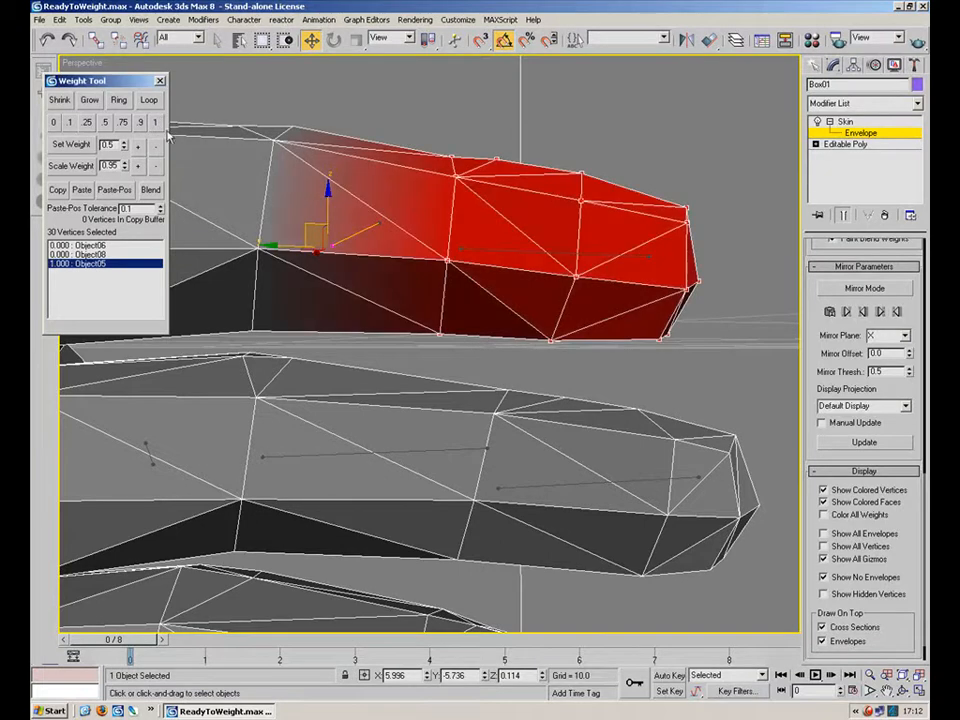
Step: Pick the index finger's tip bone Object04, select the fingertip vertices, and give them a weight of 1
click(530, 258)
drag(725, 153, 531, 348)
alt+middle_drag(633, 297, 449, 317)
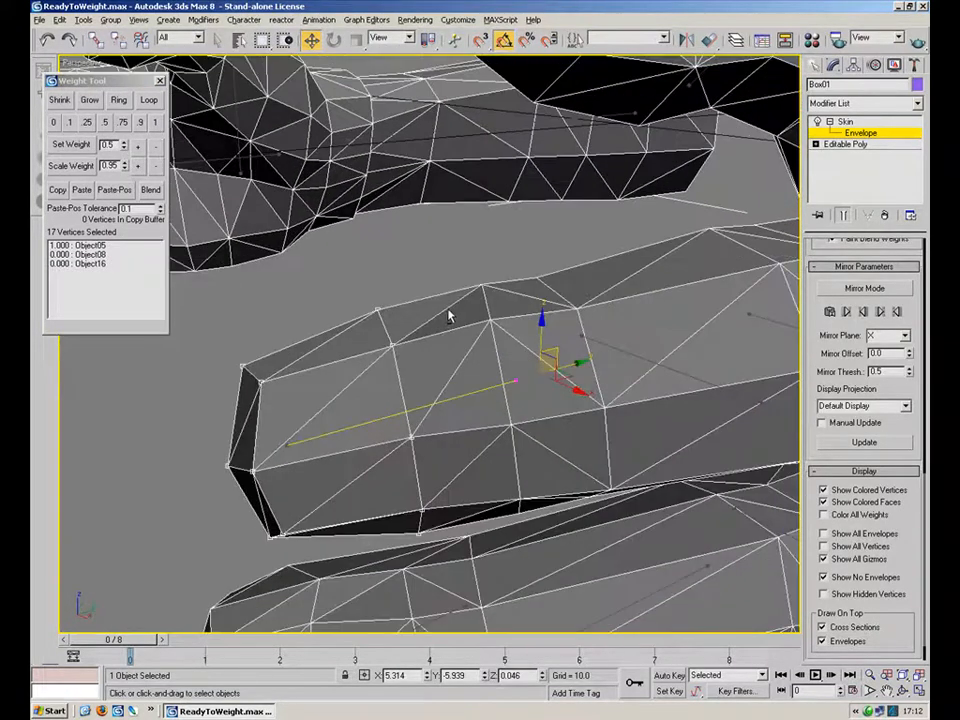
click(155, 122)
Step: Select a single vertex near the index finger's base knuckle and assign it a weight of 1 to the palm bone Object16
scroll(493, 347, down, 5)
scroll(493, 347, up, 2)
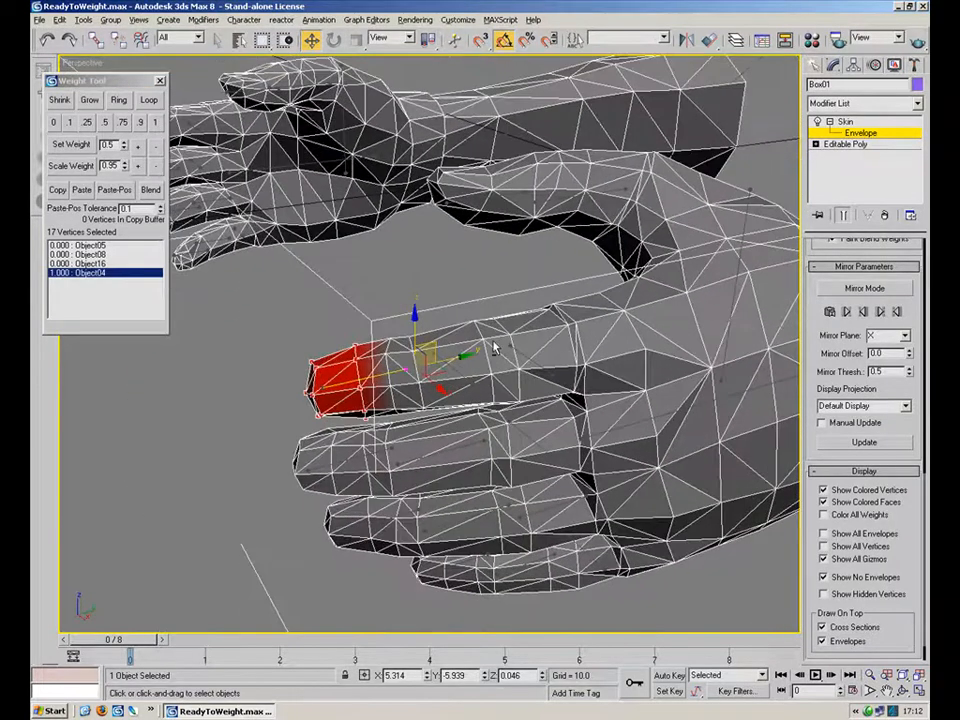
click(538, 361)
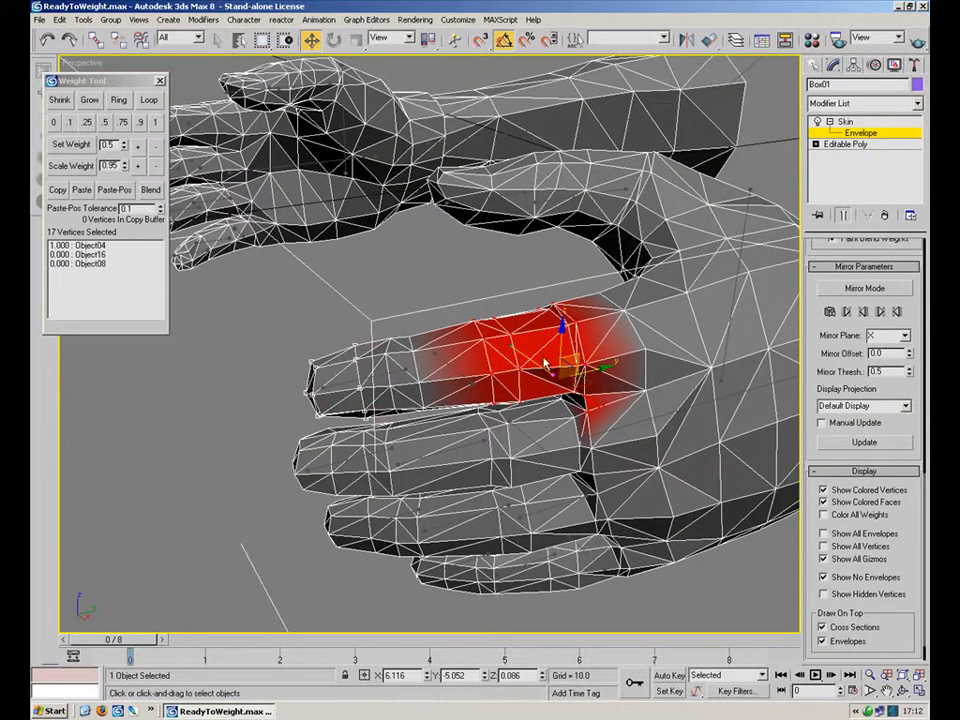
scroll(545, 362, up, 5)
click(578, 292)
scroll(640, 360, down, 4)
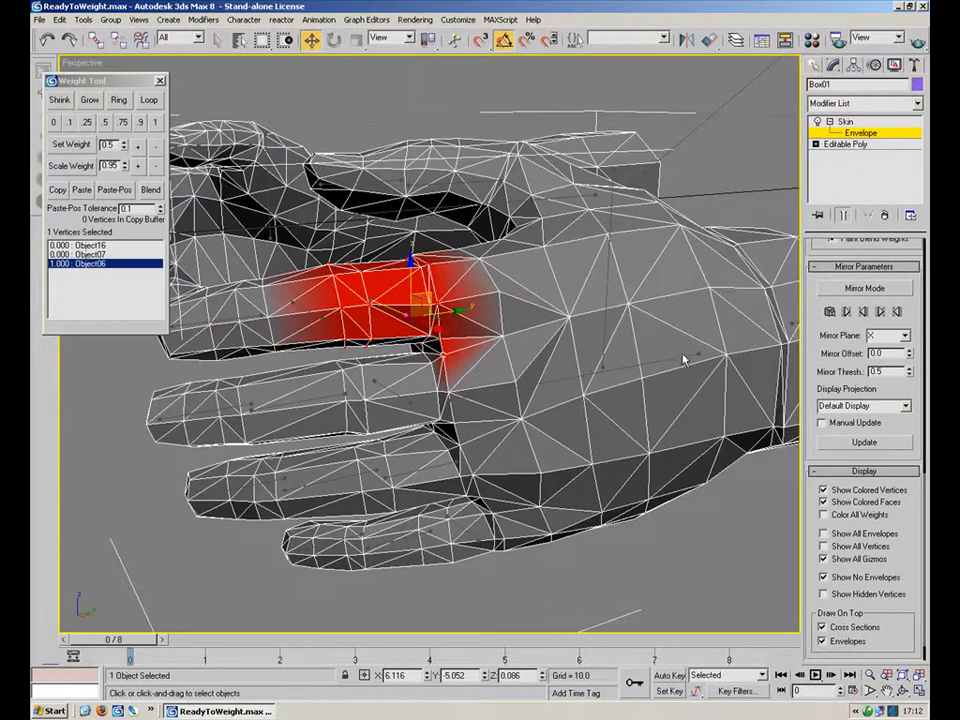
click(738, 340)
click(155, 124)
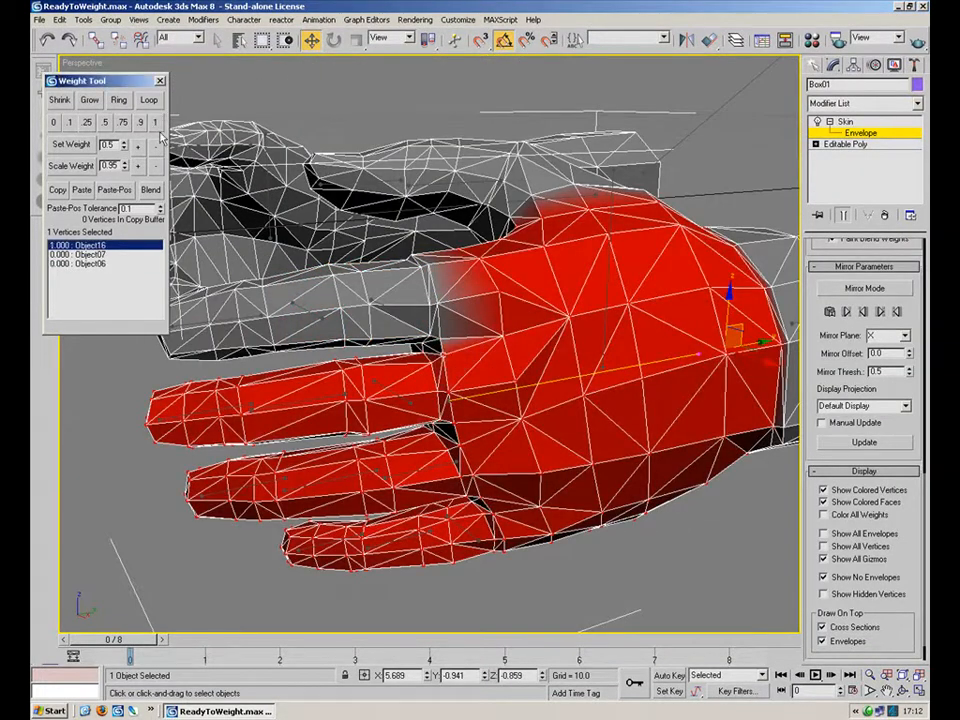
Step: Pick Object04, select the vertices around the index finger's outer joint, and give them a weight of 0.5
scroll(418, 292, up, 4)
click(386, 289)
alt+middle_drag(433, 289, 490, 349)
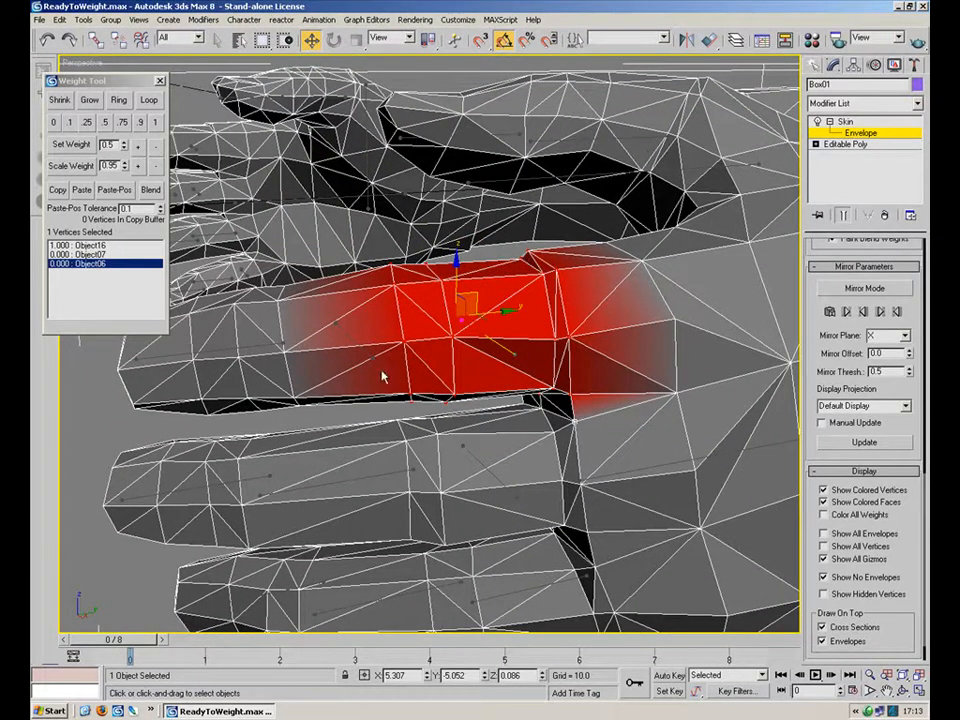
click(345, 332)
alt+middle_drag(345, 332, 445, 345)
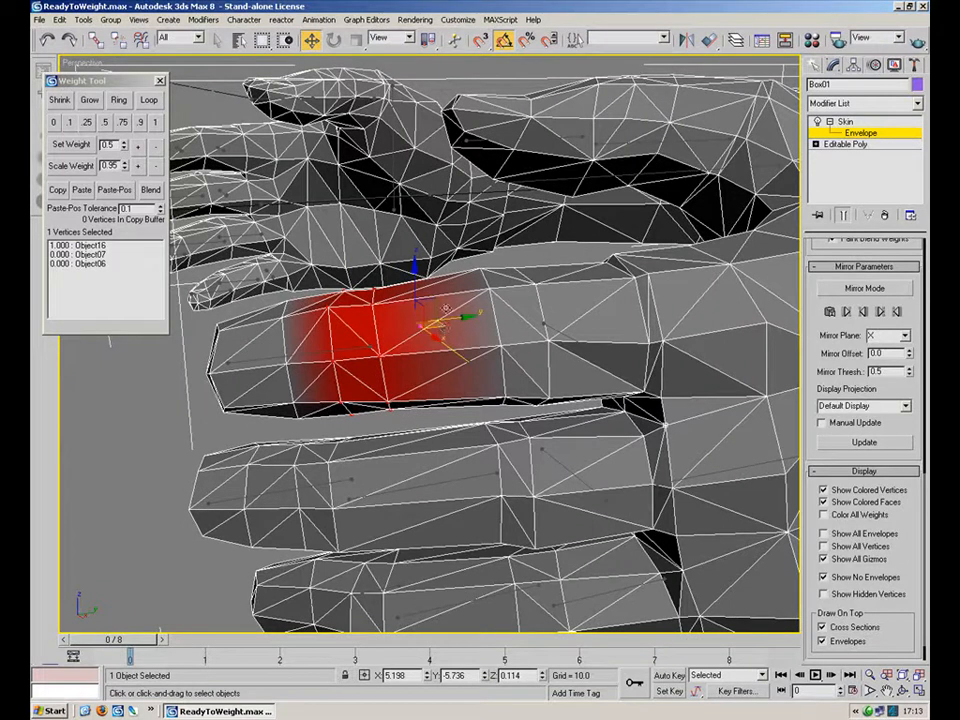
click(267, 360)
alt+middle_drag(313, 356, 388, 256)
scroll(435, 171, up, 5)
drag(410, 158, 494, 363)
alt+middle_drag(551, 326, 362, 364)
scroll(397, 354, up, 6)
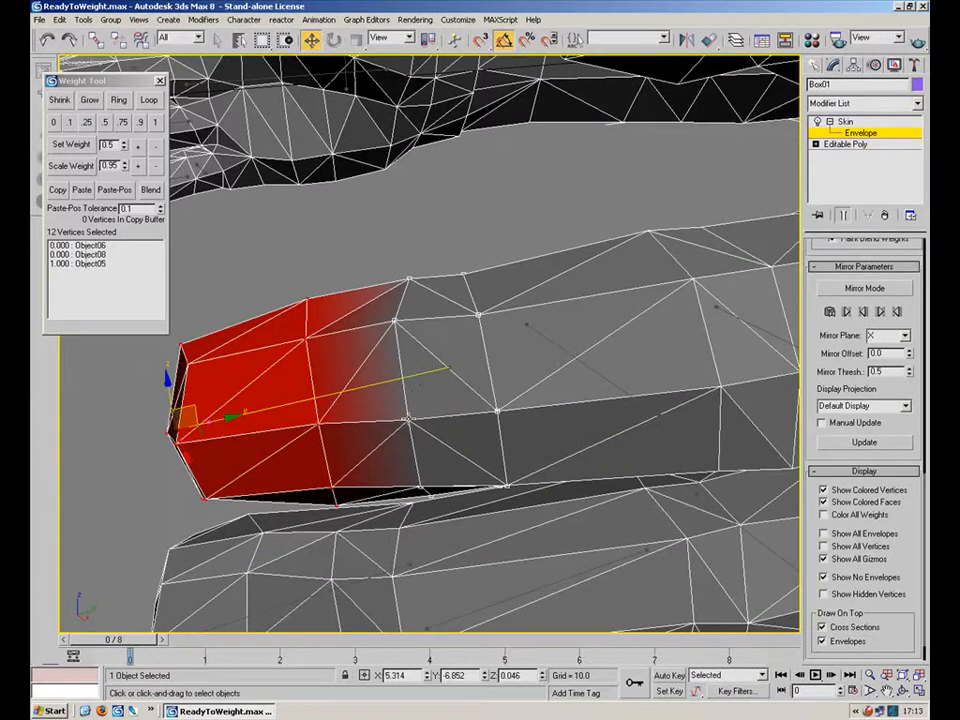
alt+middle_drag(430, 430, 560, 420)
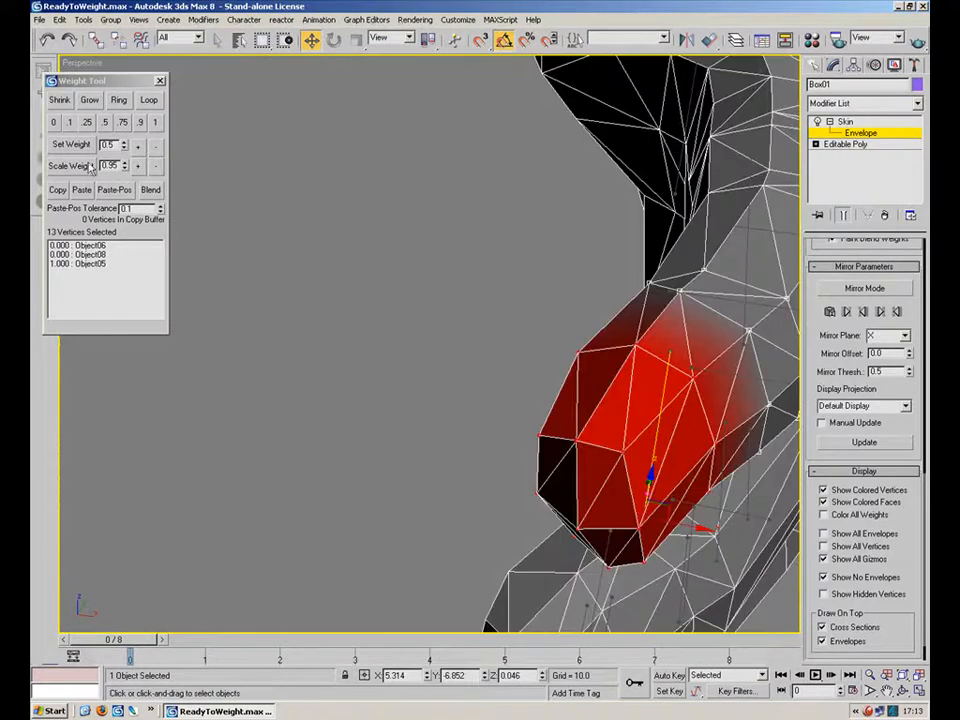
click(103, 122)
Step: Pick the index finger's middle bone Object05, select the vertices around the finger's middle joint, and give them a weight of 0.5
alt+middle_drag(311, 210, 578, 481)
click(491, 294)
mouse_move(491, 294)
alt+middle_down()
mouse_move(472, 323)
mouse_move(488, 273)
alt+middle_up()
drag(464, 228, 374, 411)
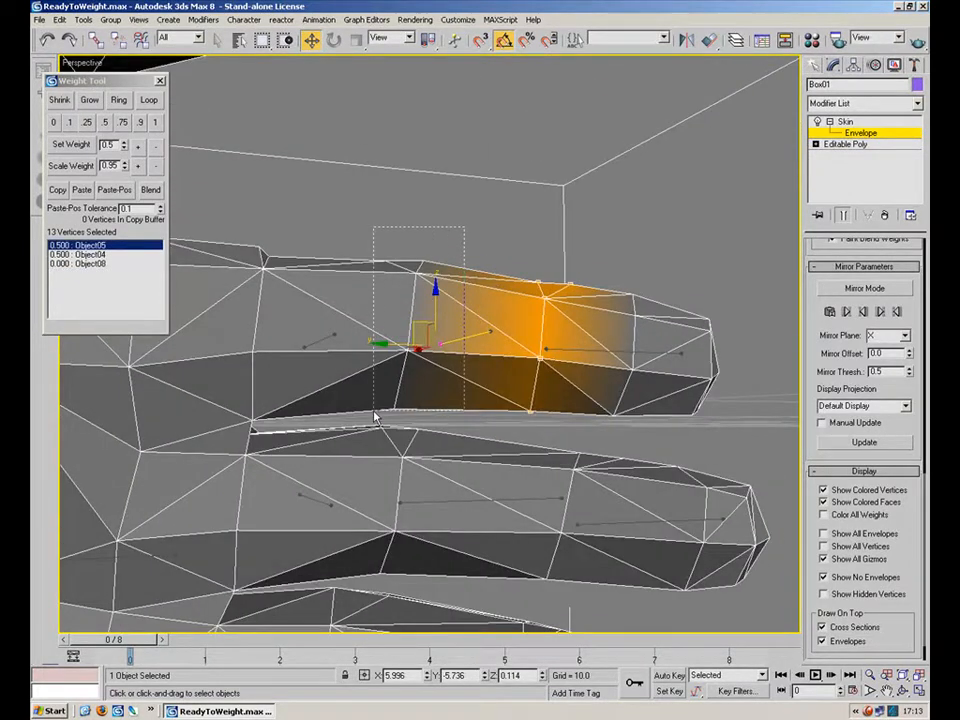
alt+middle_drag(376, 416, 235, 369)
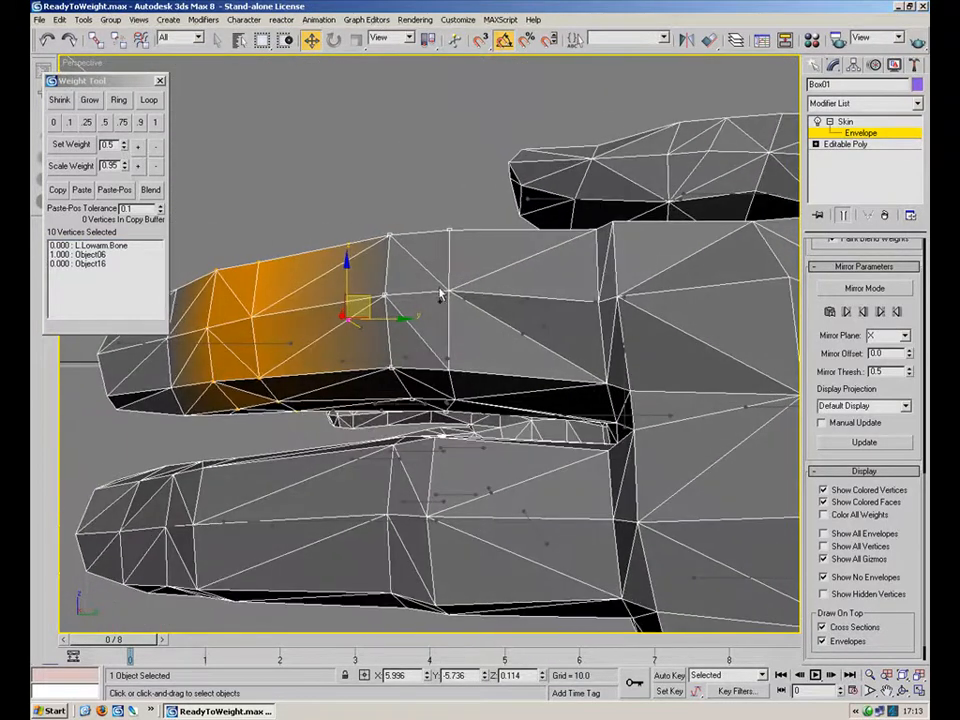
alt+middle_drag(442, 437, 470, 358)
alt+middle_drag(345, 265, 192, 334)
click(103, 123)
Step: Pick the index finger's base bone Object06, select the ring of vertices around the base knuckle, and give them a weight of 0.5
alt+middle_drag(326, 254, 334, 330)
click(463, 395)
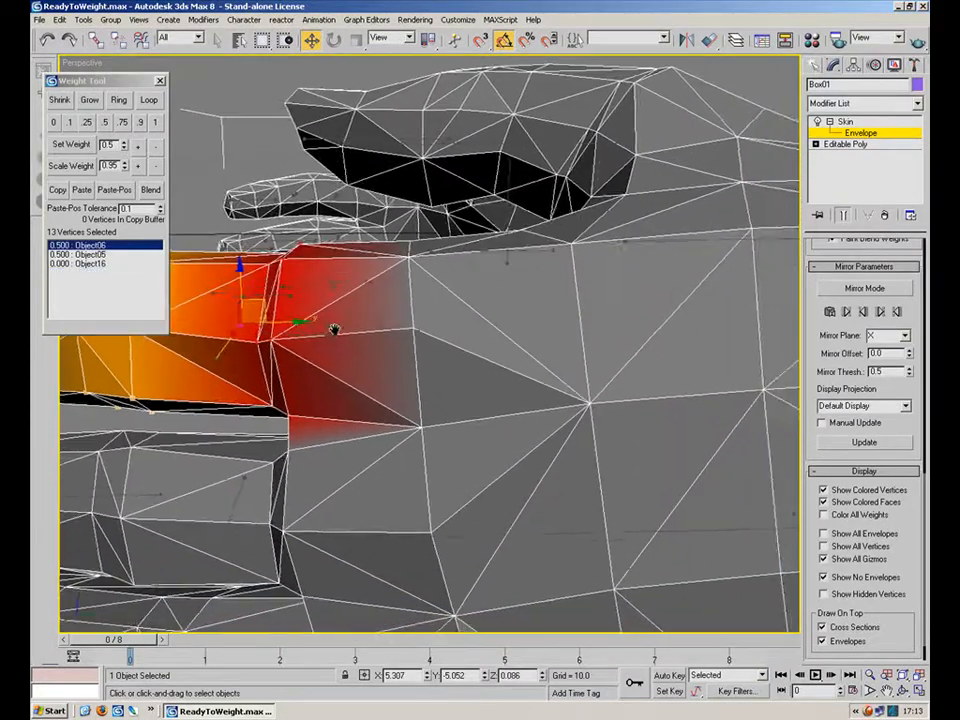
scroll(399, 360, down, 3)
alt+middle_drag(399, 360, 501, 345)
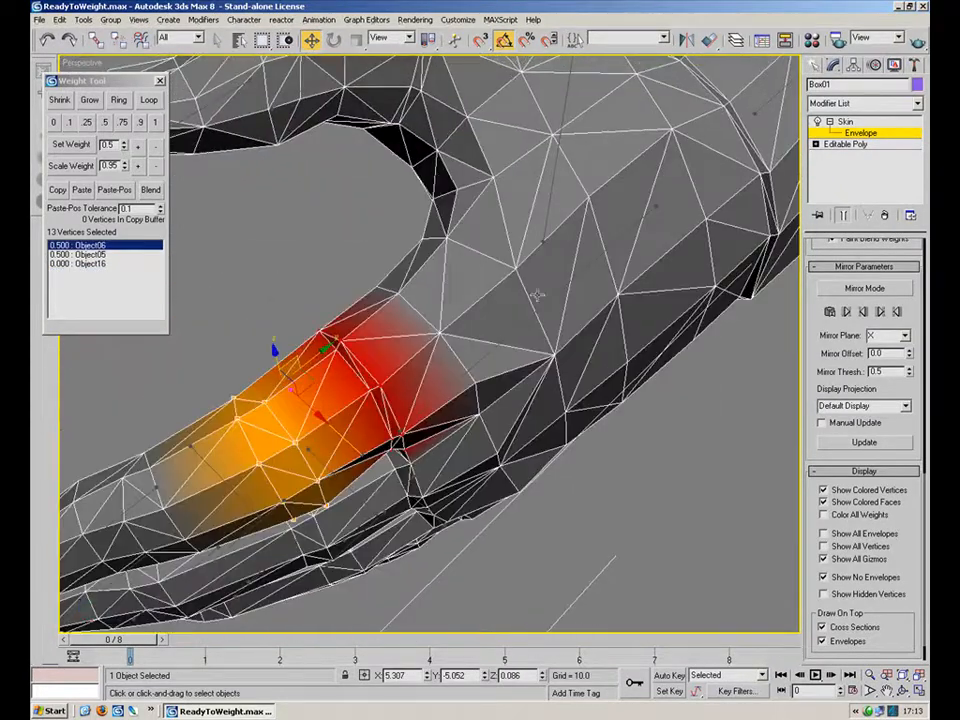
alt+middle_drag(557, 293, 455, 366)
click(456, 367)
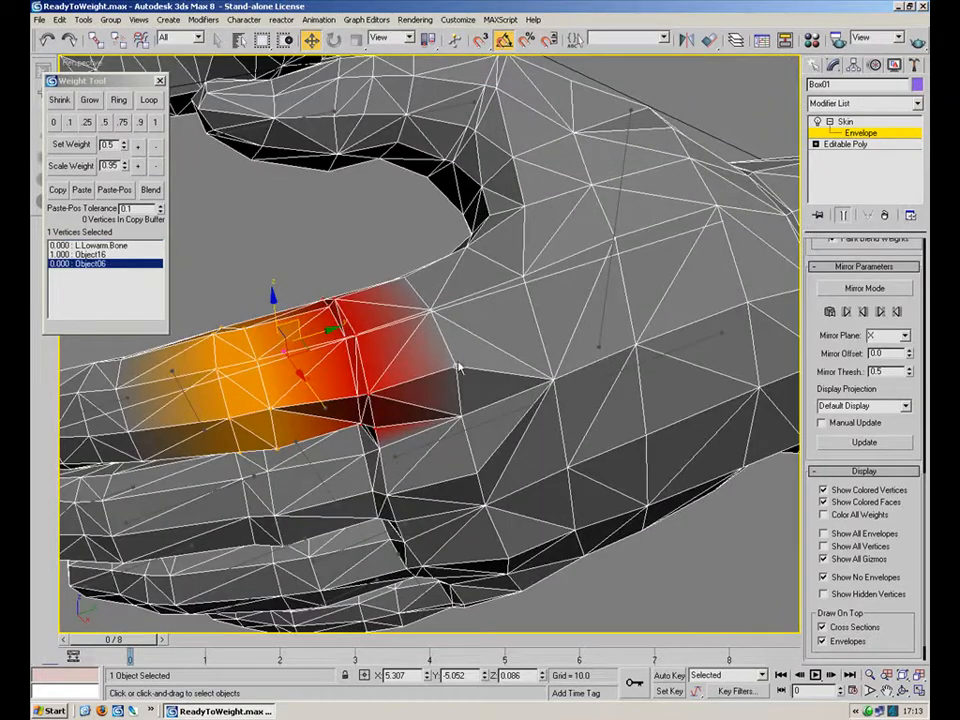
scroll(433, 318, up, 4)
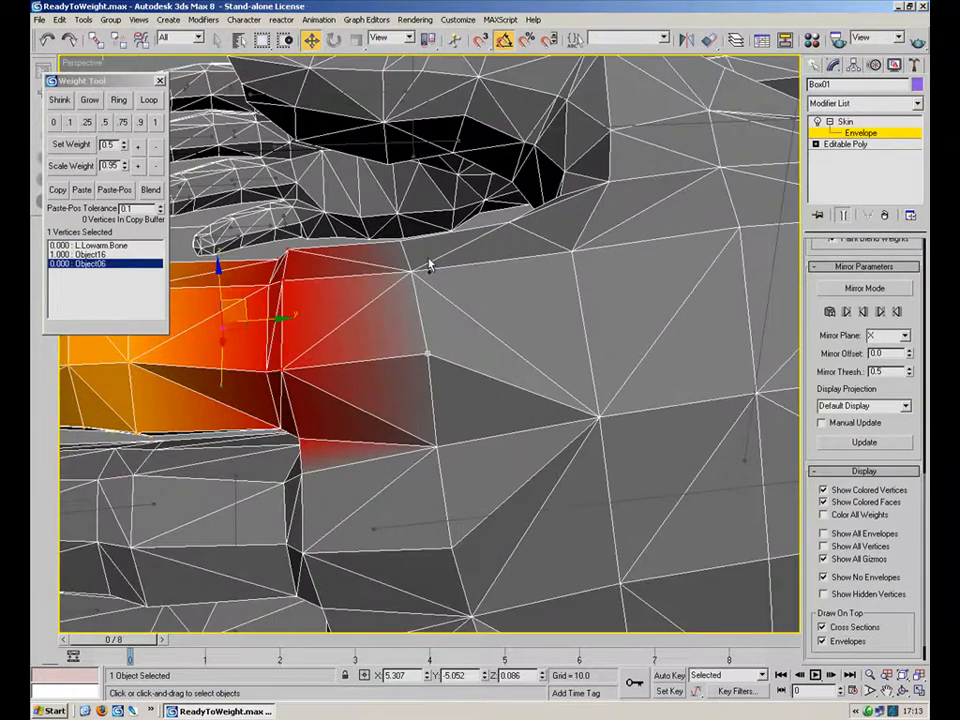
alt+middle_drag(410, 248, 449, 332)
ctrl+click(432, 383)
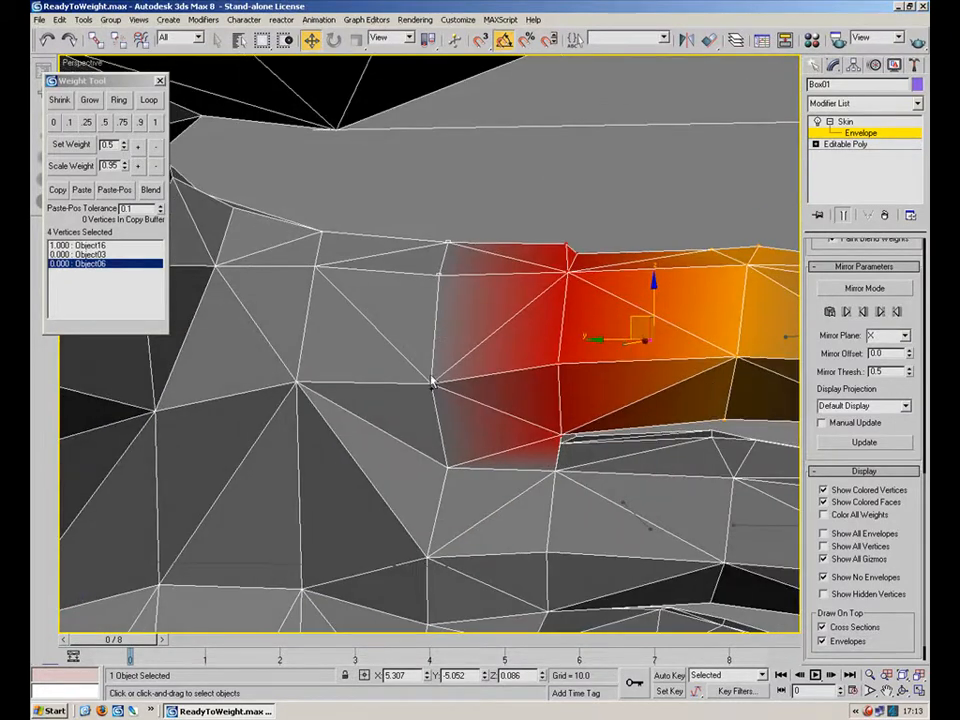
ctrl+click(449, 466)
alt+middle_drag(449, 466, 527, 451)
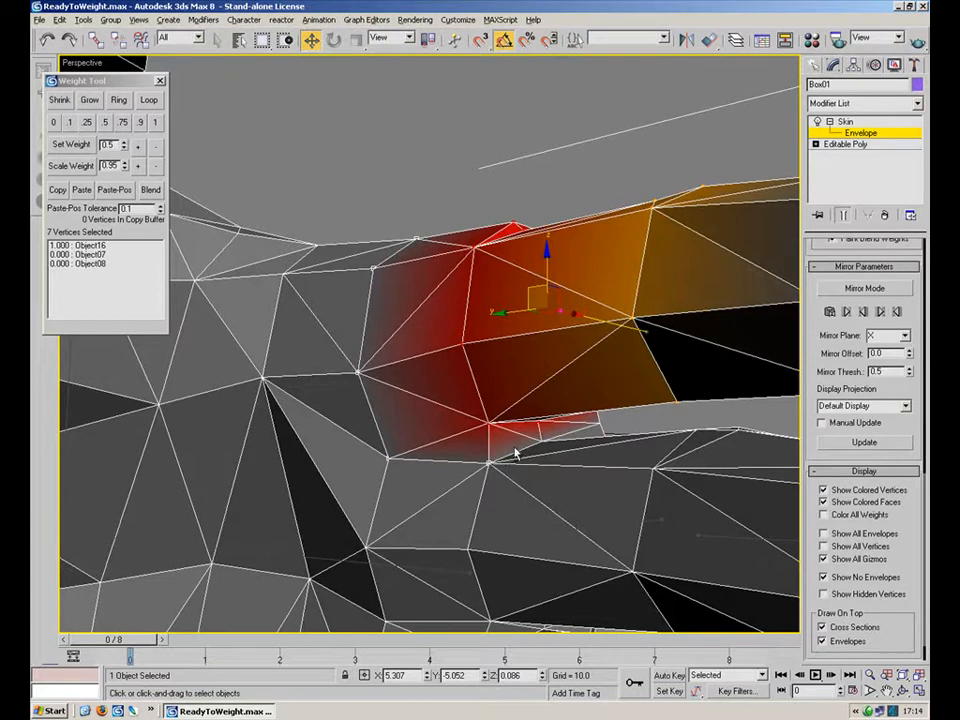
alt+middle_drag(506, 461, 540, 463)
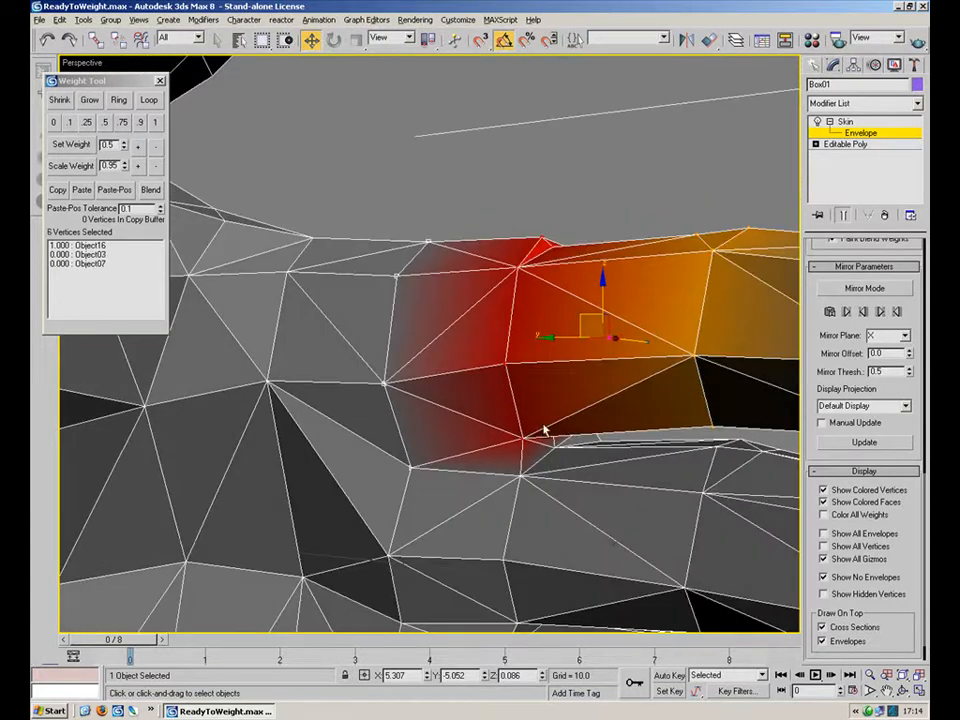
alt+middle_drag(519, 369, 514, 214)
click(105, 122)
click(478, 147)
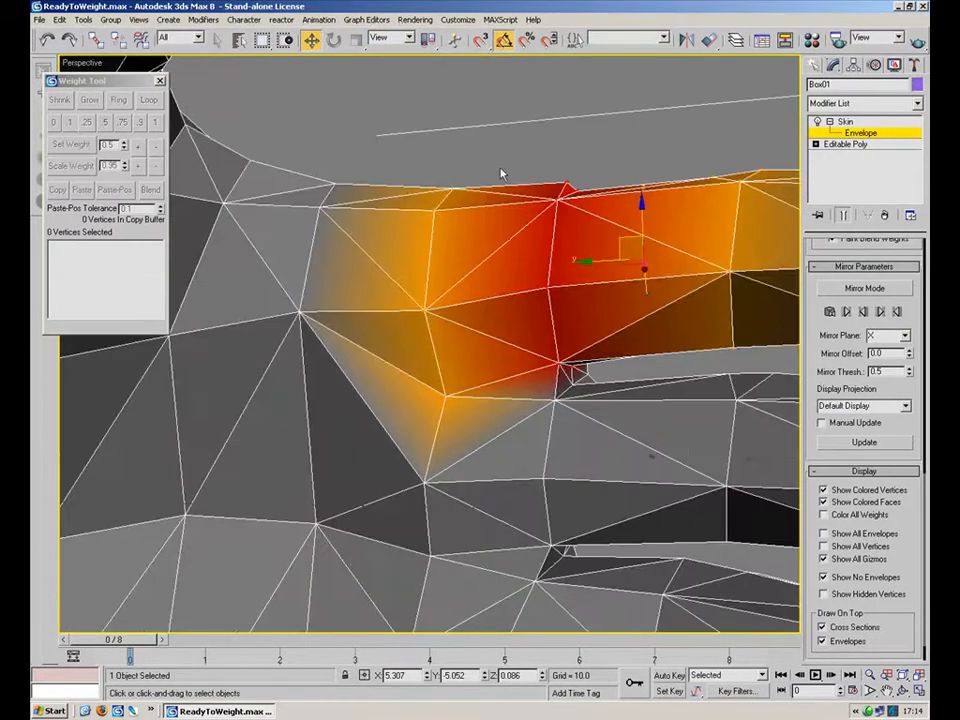
click(322, 236)
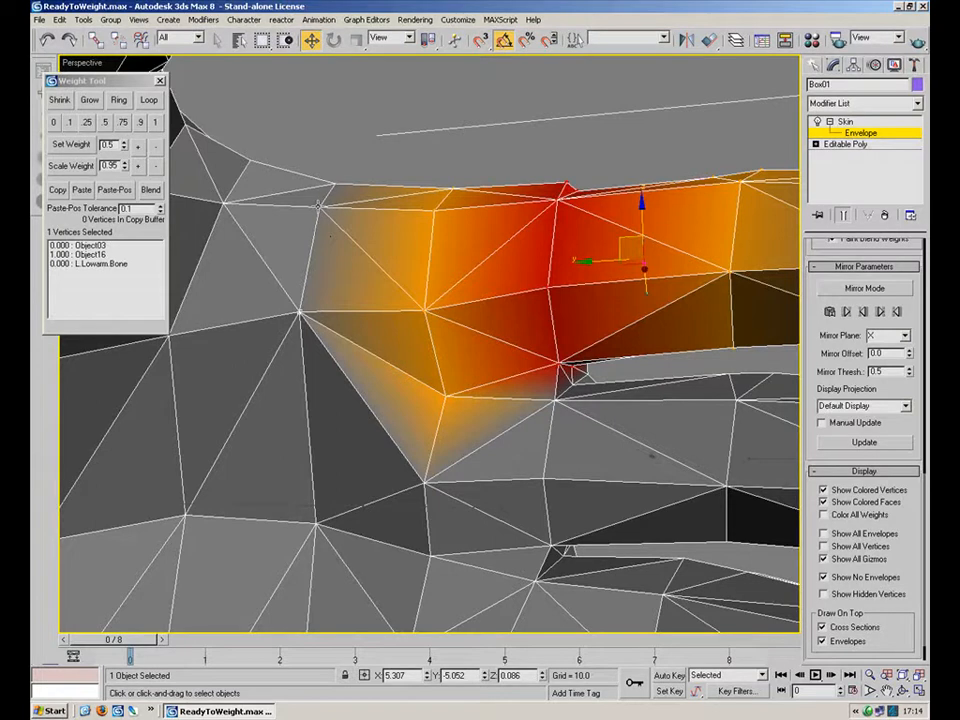
click(425, 484)
alt+click(436, 485)
click(313, 213)
click(412, 146)
Step: Pick the middle finger's base bone Object07, select all the vertices of the middle finger, and give them a weight of 1
middle_drag(587, 347, 481, 240)
scroll(413, 332, down, 3)
click(352, 362)
alt+middle_drag(352, 362, 440, 366)
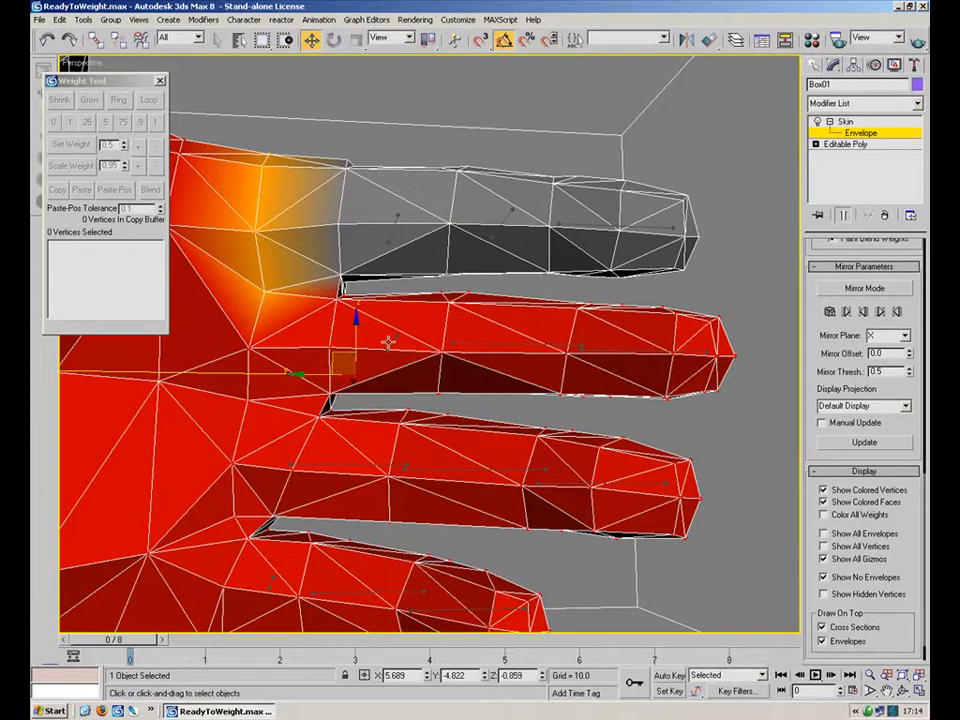
click(390, 348)
drag(722, 300, 437, 403)
ctrl+drag(494, 294, 330, 321)
ctrl+drag(323, 402, 322, 406)
alt+middle_drag(434, 383, 697, 298)
ctrl+click(506, 392)
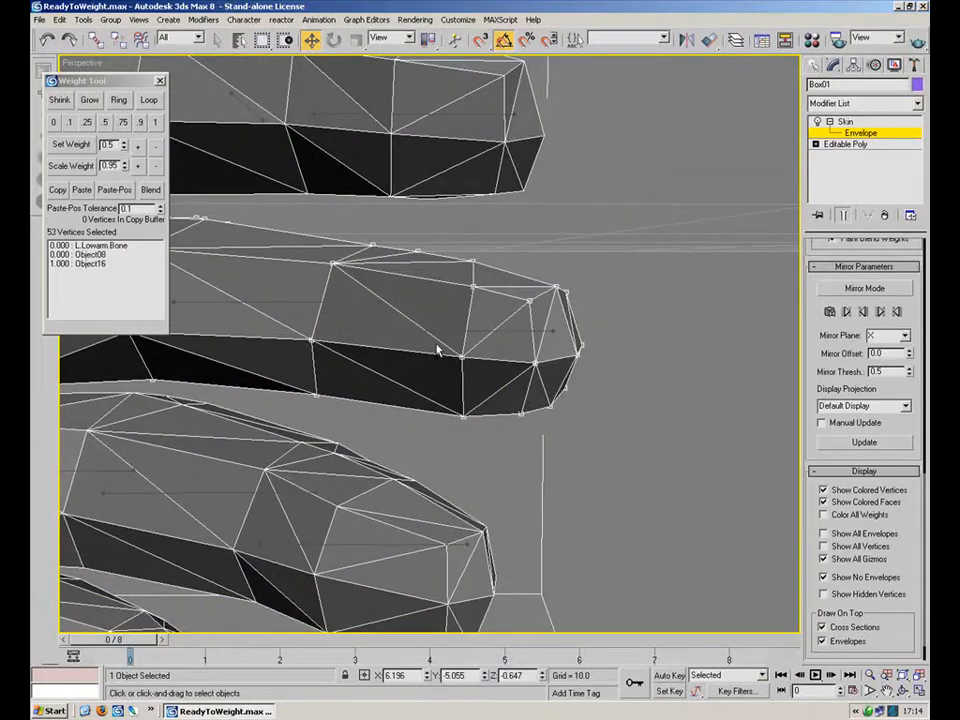
click(156, 122)
middle_drag(317, 268, 457, 290)
ctrl+click(222, 147)
Step: Pick the middle finger's middle bone Object08, select the vertices from the outer joint to the fingertip, and give them a weight of 1
alt+middle_drag(340, 280, 438, 286)
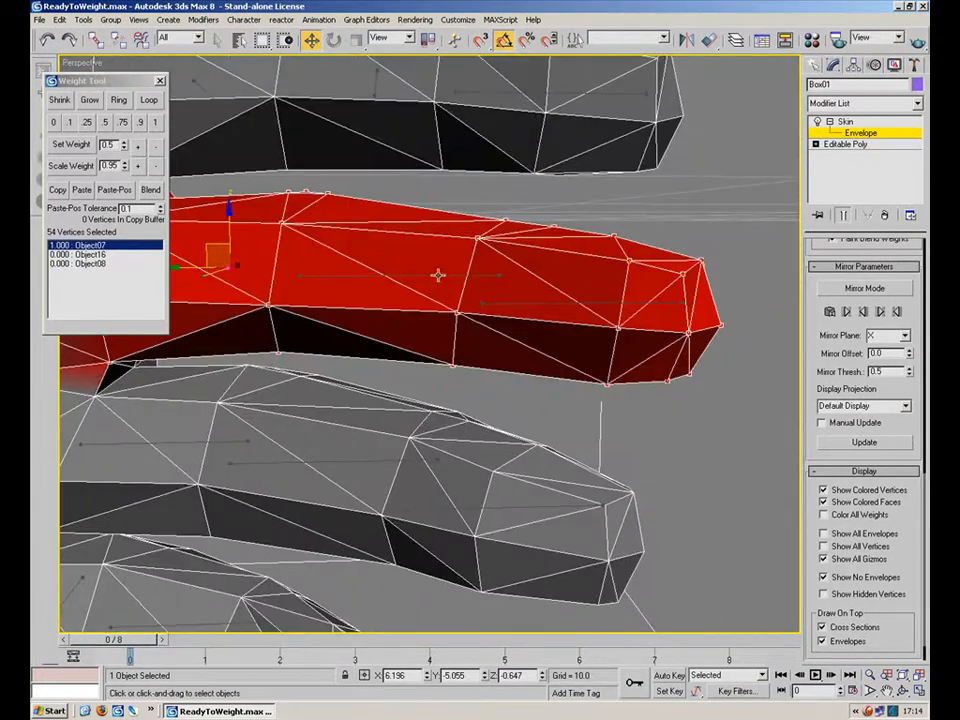
click(438, 274)
alt+middle_drag(595, 290, 690, 232)
drag(722, 200, 489, 322)
click(155, 122)
alt+middle_drag(385, 244, 477, 240)
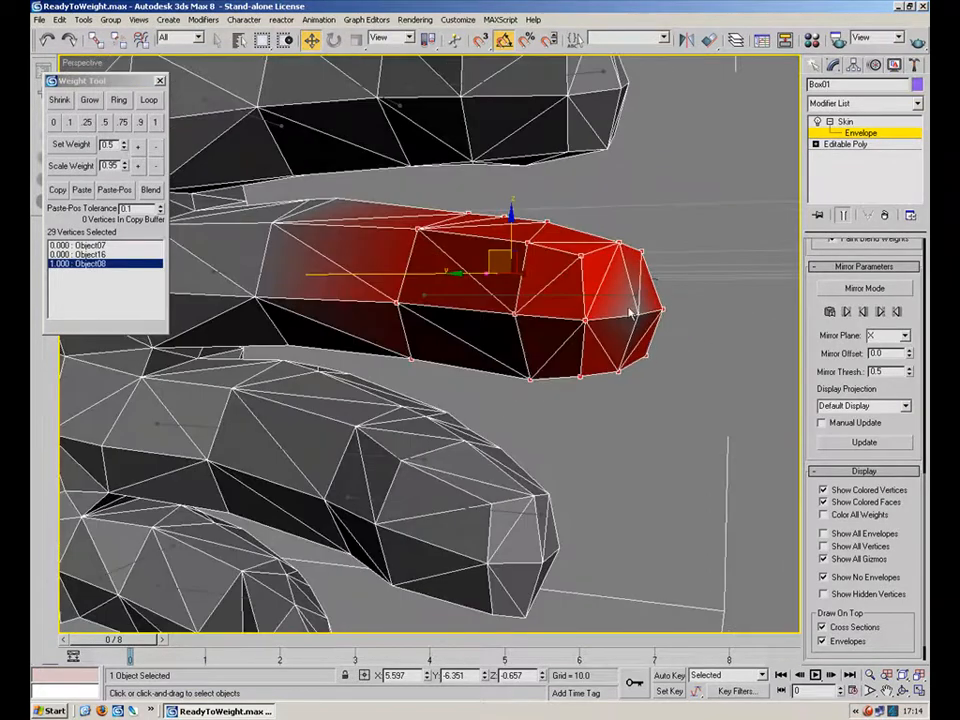
click(159, 124)
Step: Pick the middle finger's tip bone Object09, select only the fingertip vertices without those at the outer joint, and give them a weight of 1
click(536, 297)
alt+middle_drag(540, 298, 507, 299)
drag(635, 200, 434, 398)
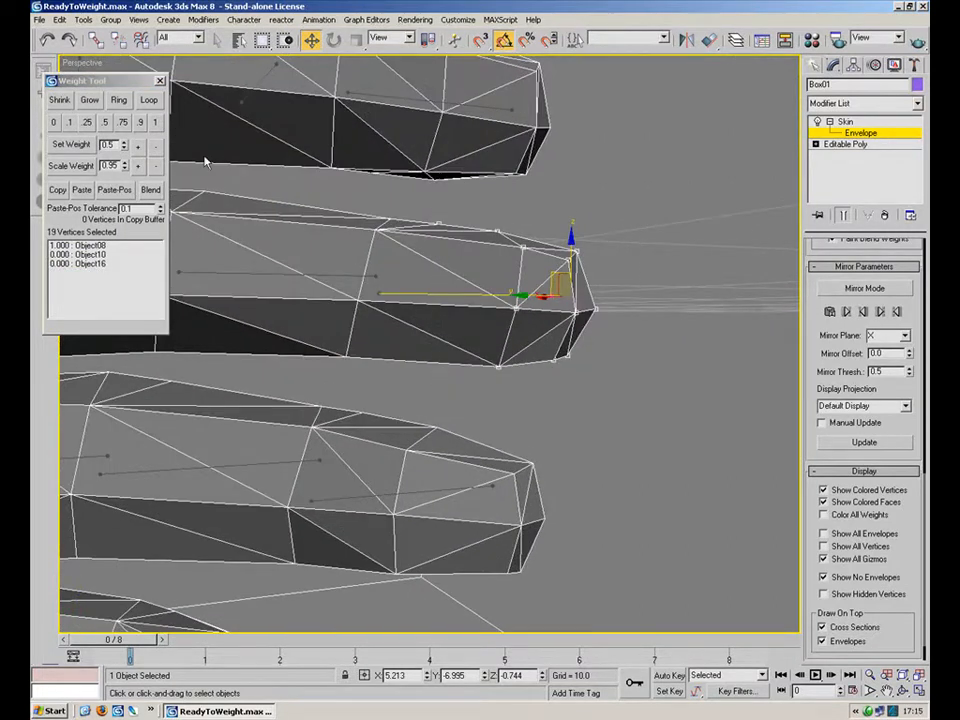
click(154, 123)
alt+middle_drag(519, 313, 270, 324)
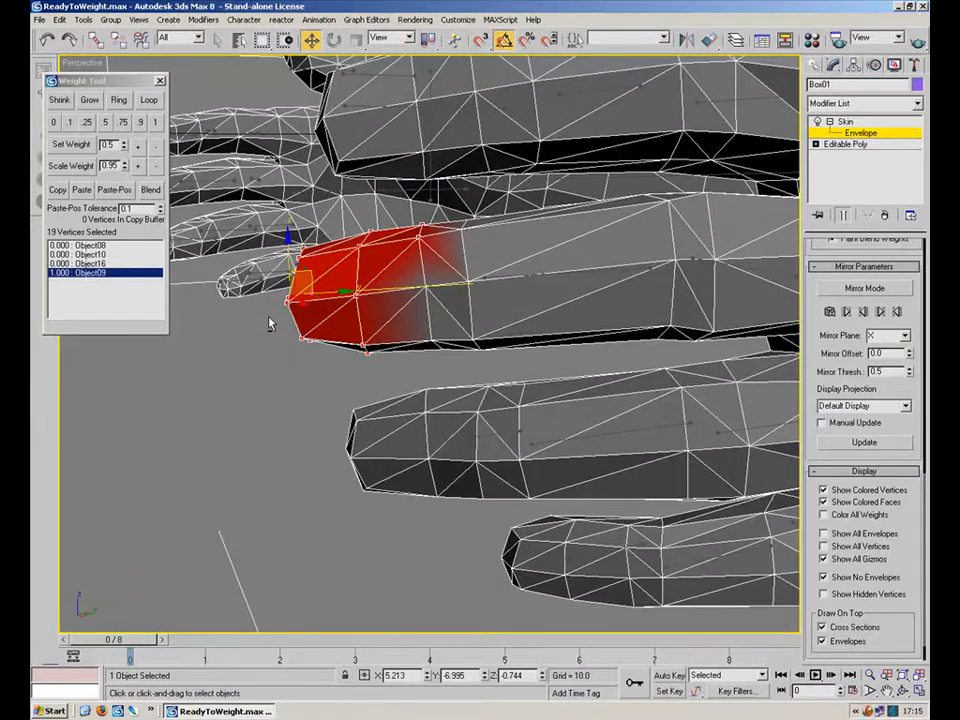
key(ctrl+z)
alt+middle_drag(377, 315, 655, 338)
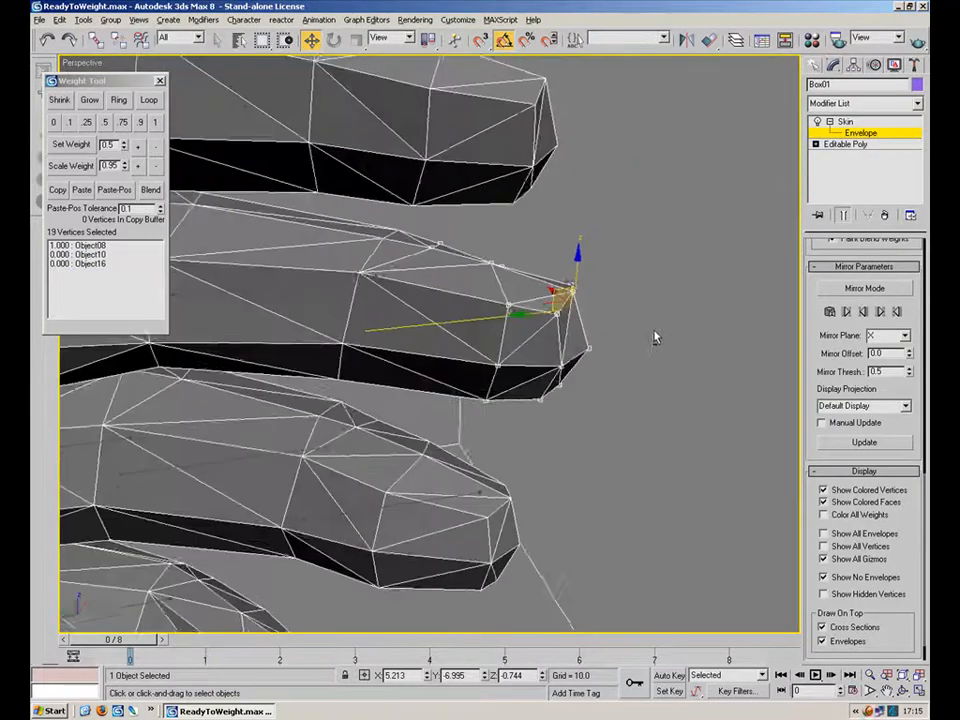
alt+drag(478, 228, 425, 254)
alt+middle_drag(474, 279, 540, 256)
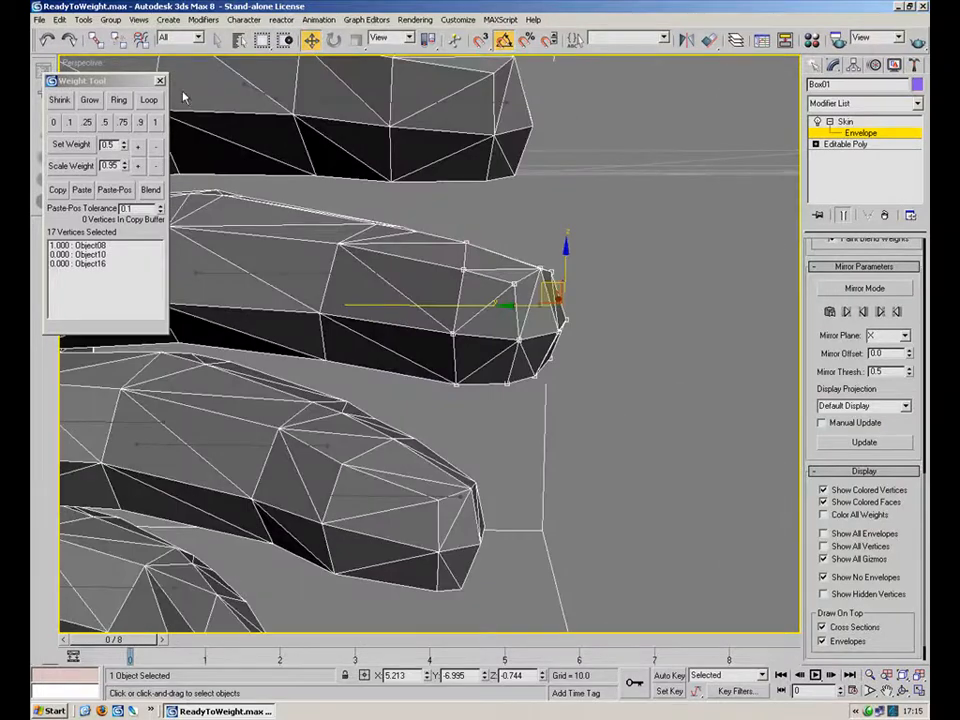
click(155, 122)
alt+middle_drag(260, 300, 517, 385)
middle_drag(385, 368, 560, 354)
scroll(326, 342, down, 5)
alt+middle_drag(326, 342, 465, 296)
scroll(465, 296, up, 5)
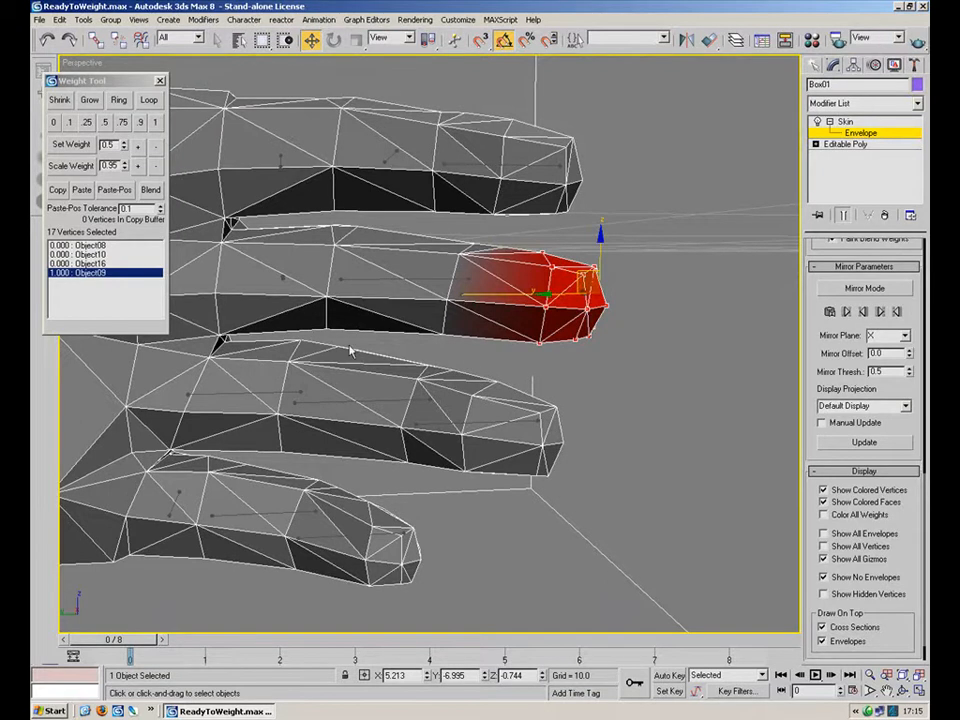
middle_drag(430, 327, 524, 348)
scroll(524, 348, down, 8)
alt+middle_drag(219, 371, 433, 470)
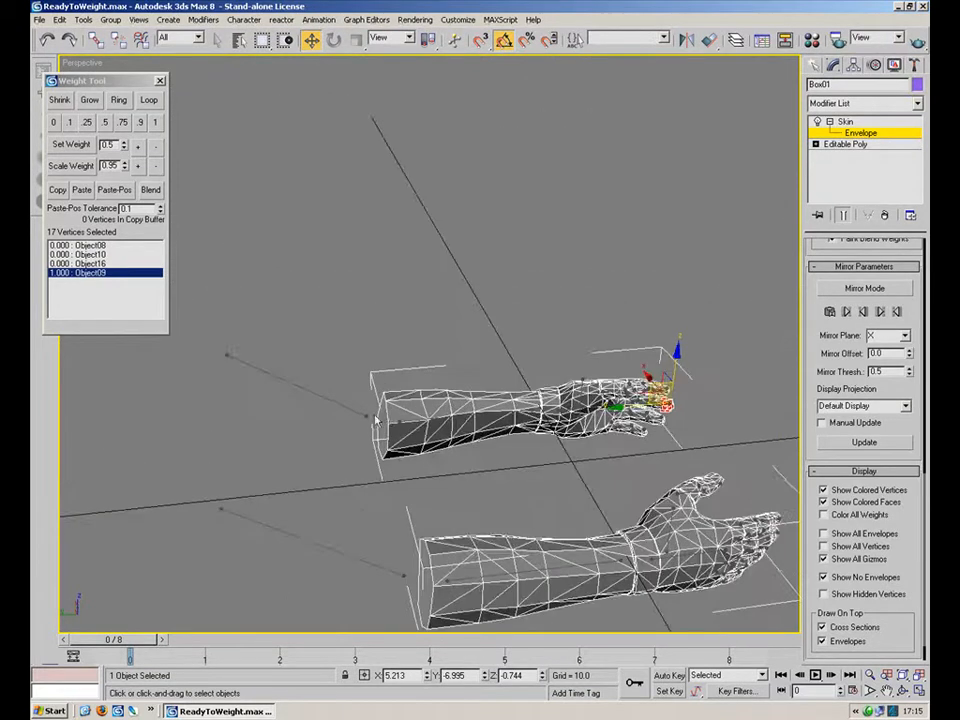
middle_drag(602, 369, 379, 373)
scroll(379, 373, up, 6)
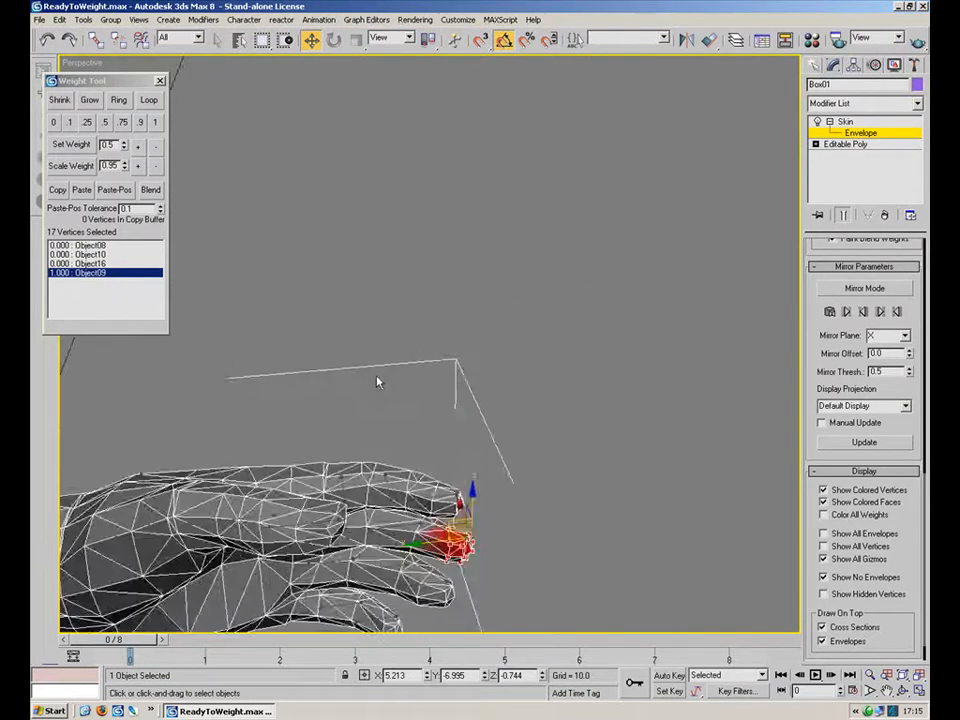
alt+middle_drag(382, 549, 490, 420)
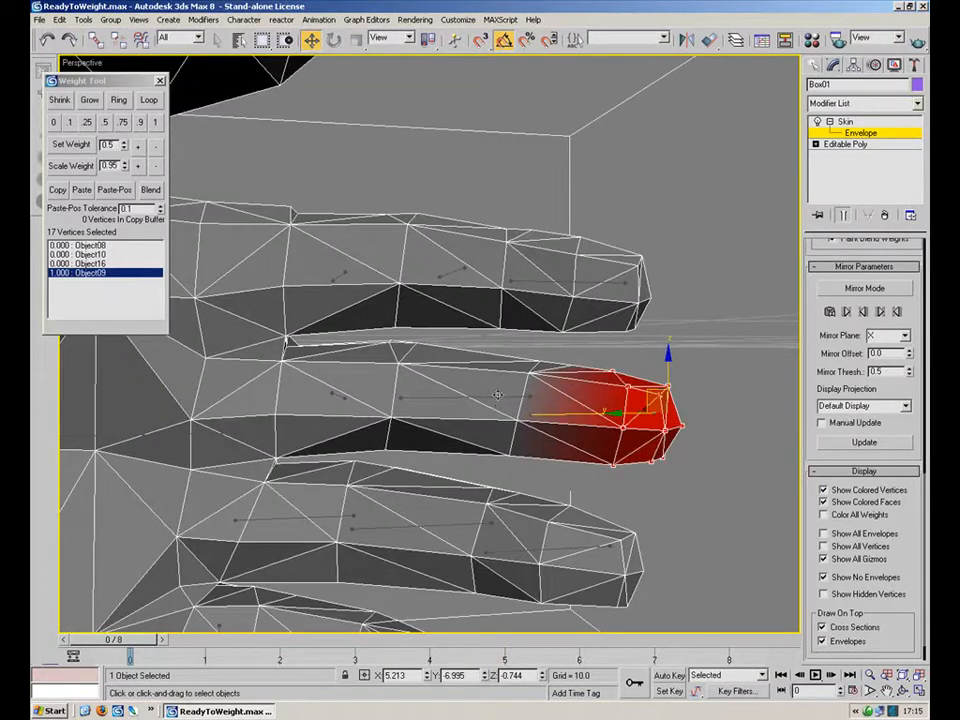
click(497, 395)
middle_drag(571, 386, 358, 386)
scroll(391, 378, up, 3)
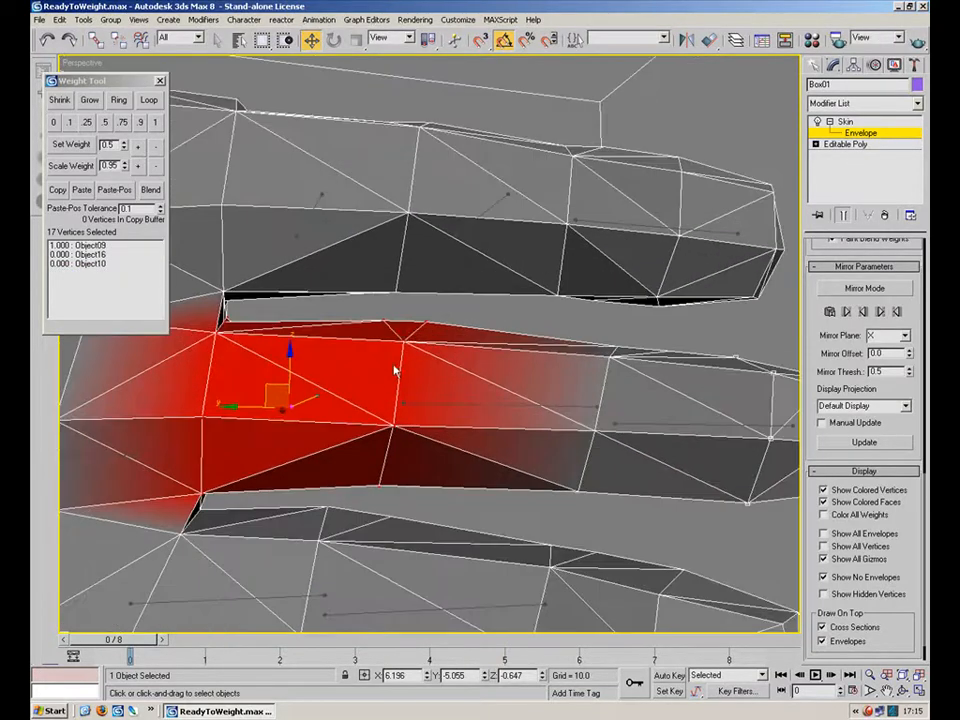
drag(360, 383, 350, 493)
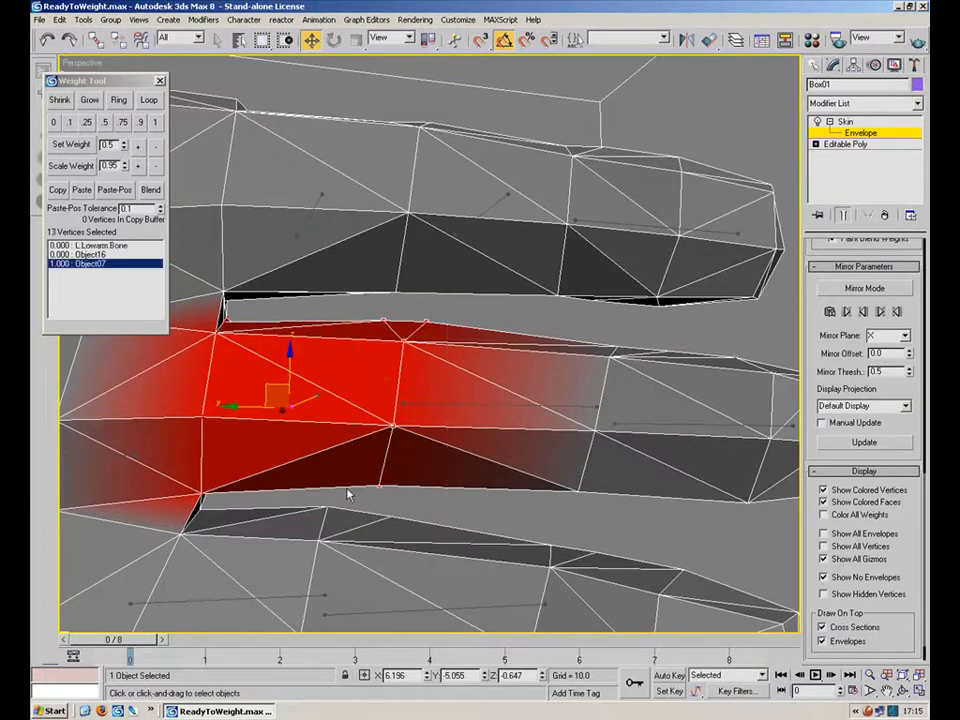
Step: Pick Object09, select the vertices around the middle finger's outer joint, and give them a weight of 0.5
click(655, 422)
middle_drag(645, 330, 547, 294)
drag(518, 334, 430, 447)
alt+middle_drag(430, 447, 279, 342)
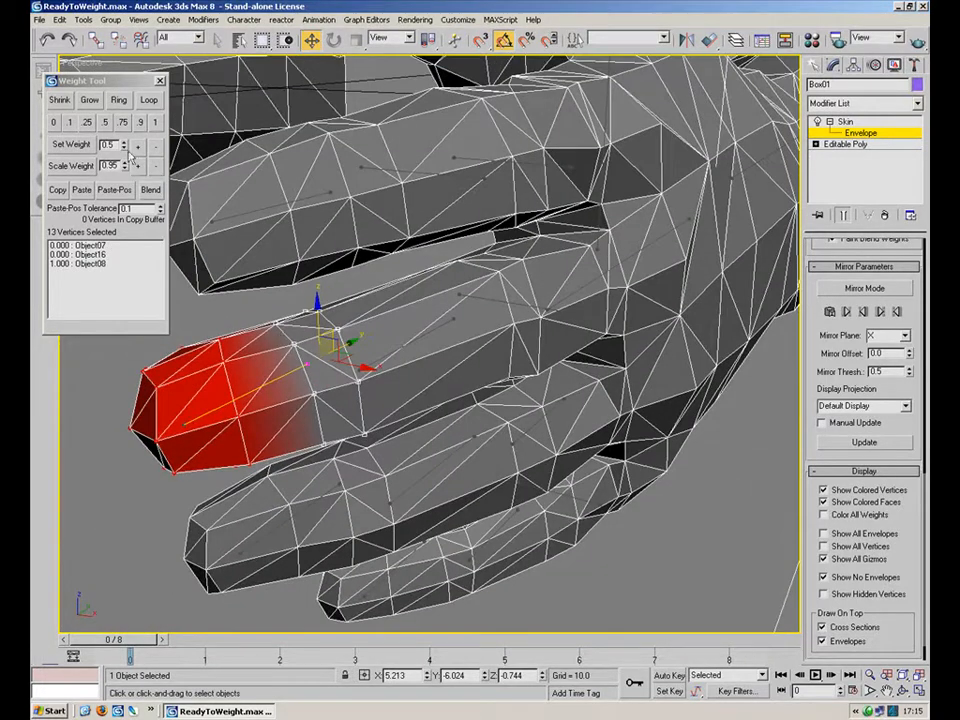
click(106, 122)
Step: Pick Object08, select the vertices around the middle finger's middle joint, and give them a weight of 0.5
alt+middle_drag(433, 327, 552, 272)
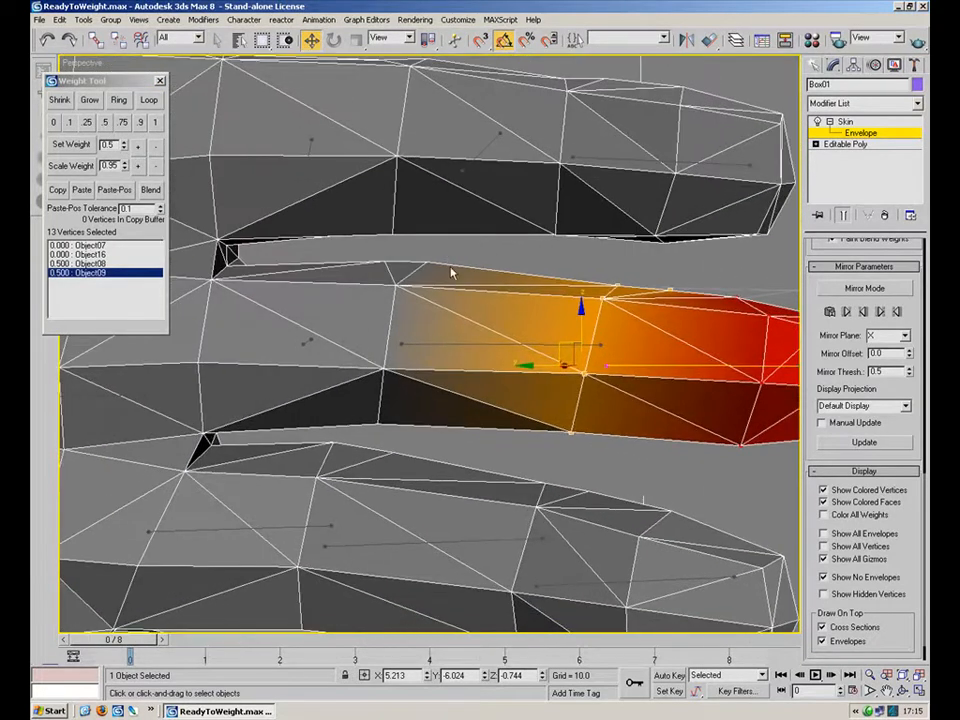
click(440, 345)
drag(408, 286, 336, 432)
mouse_move(478, 381)
alt+middle_down()
mouse_move(272, 392)
mouse_move(546, 388)
mouse_move(513, 393)
mouse_move(470, 360)
alt+middle_up()
click(109, 124)
Step: Select a single vertex at the middle finger's middle joint and compare its weights for the bones Object07 and Object08
alt+middle_drag(312, 289, 546, 362)
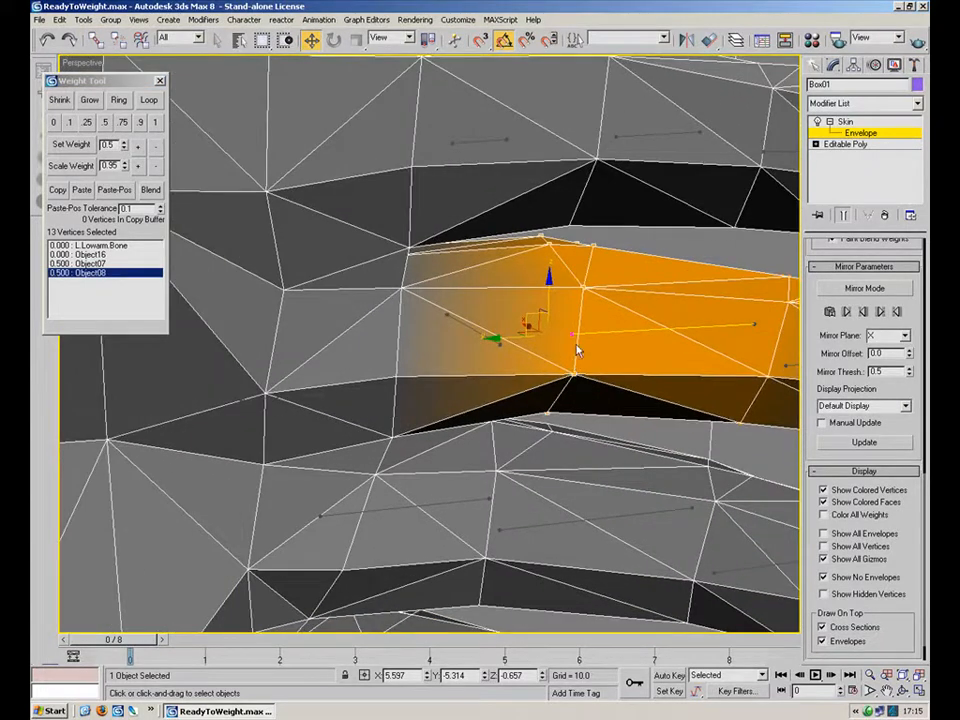
click(573, 378)
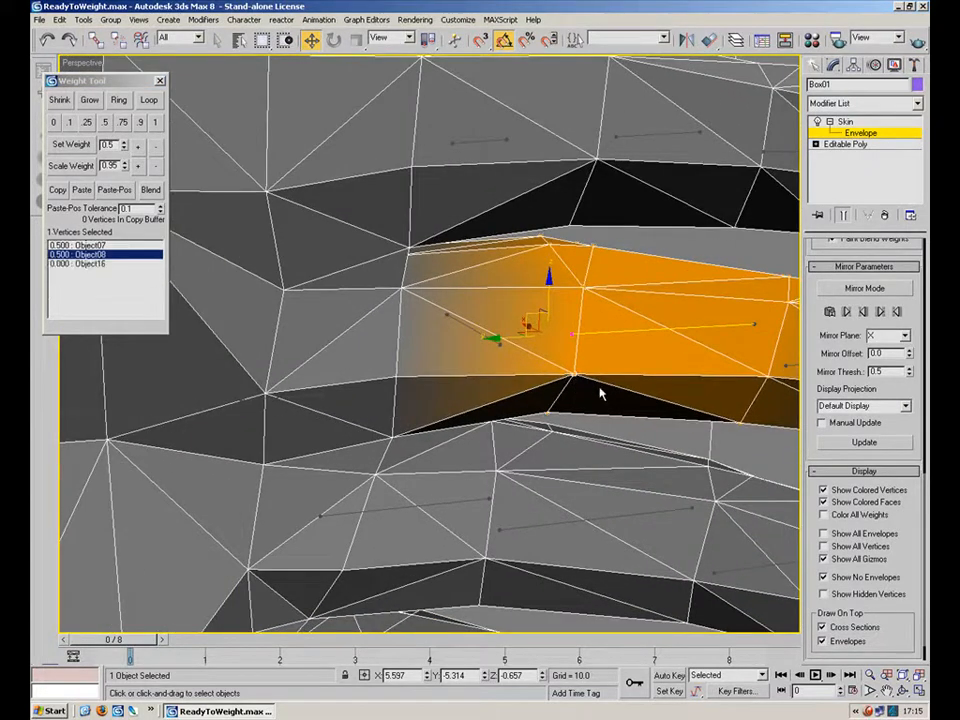
click(76, 245)
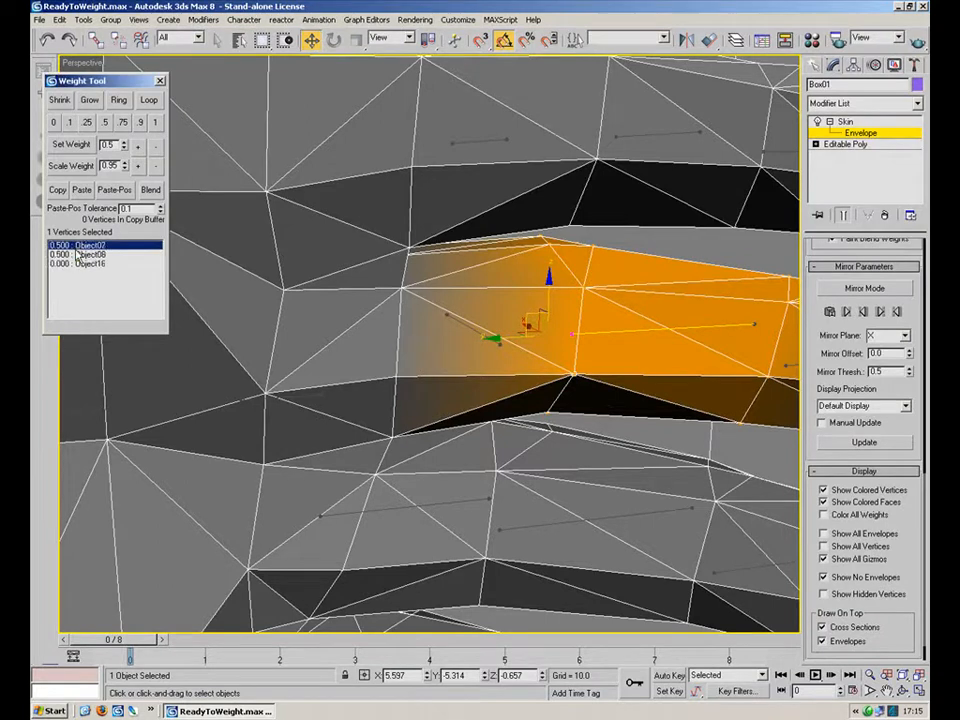
click(76, 254)
click(78, 245)
click(84, 255)
click(85, 246)
click(87, 255)
click(89, 246)
click(97, 255)
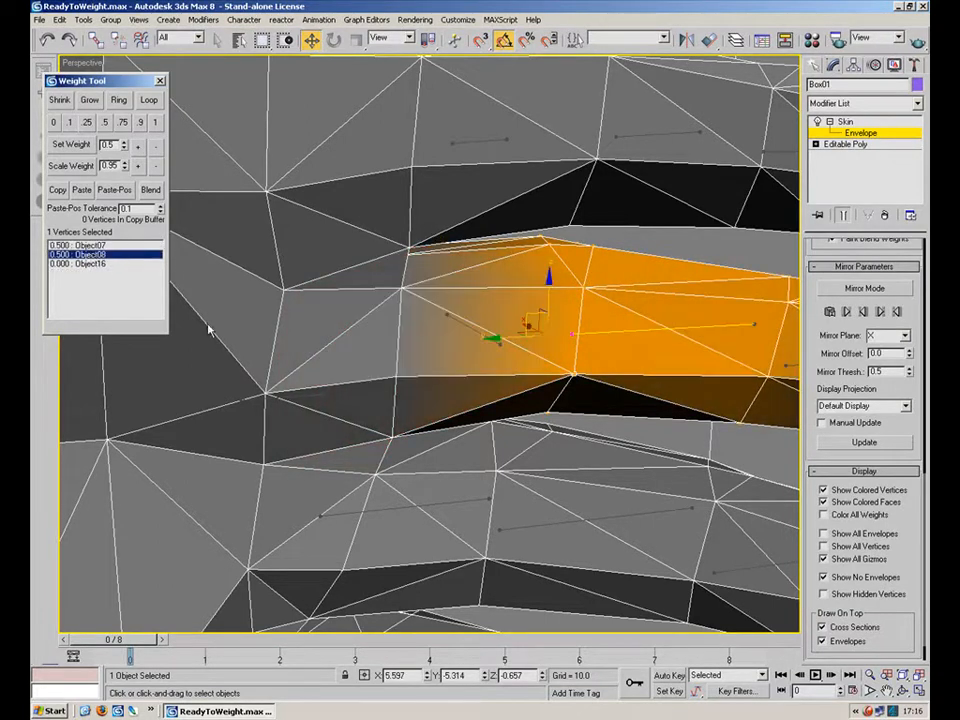
Step: Pick the forearm bone L.Lowarm.Bone and give the selected middle finger joint vertex a weight of 0.1 to it
scroll(583, 349, down, 10)
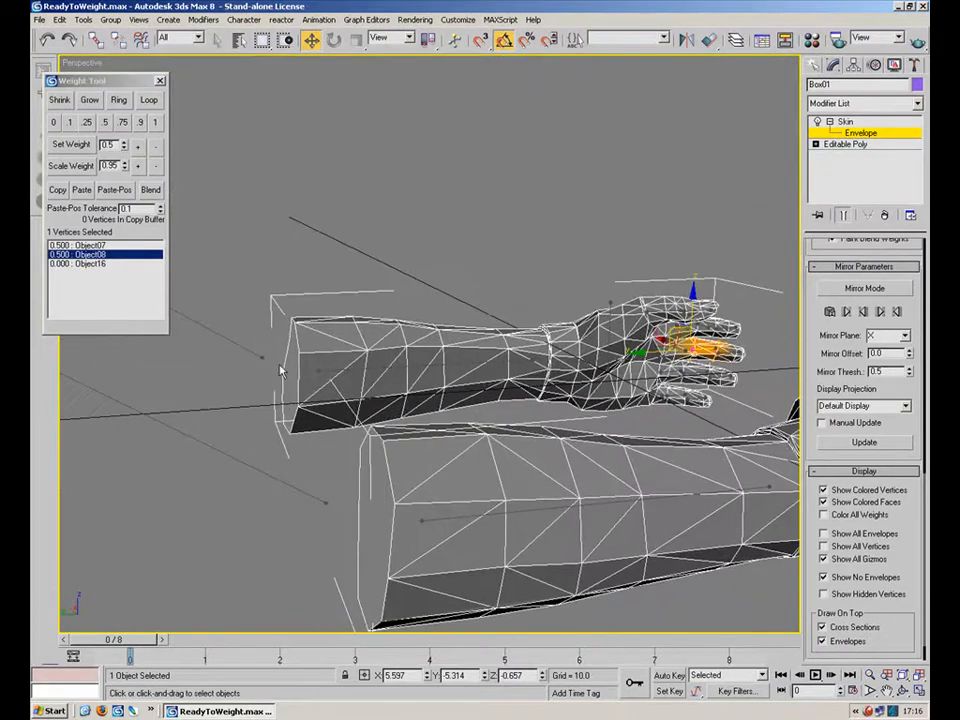
click(354, 370)
middle_drag(604, 341, 346, 343)
scroll(340, 338, up, 5)
click(55, 122)
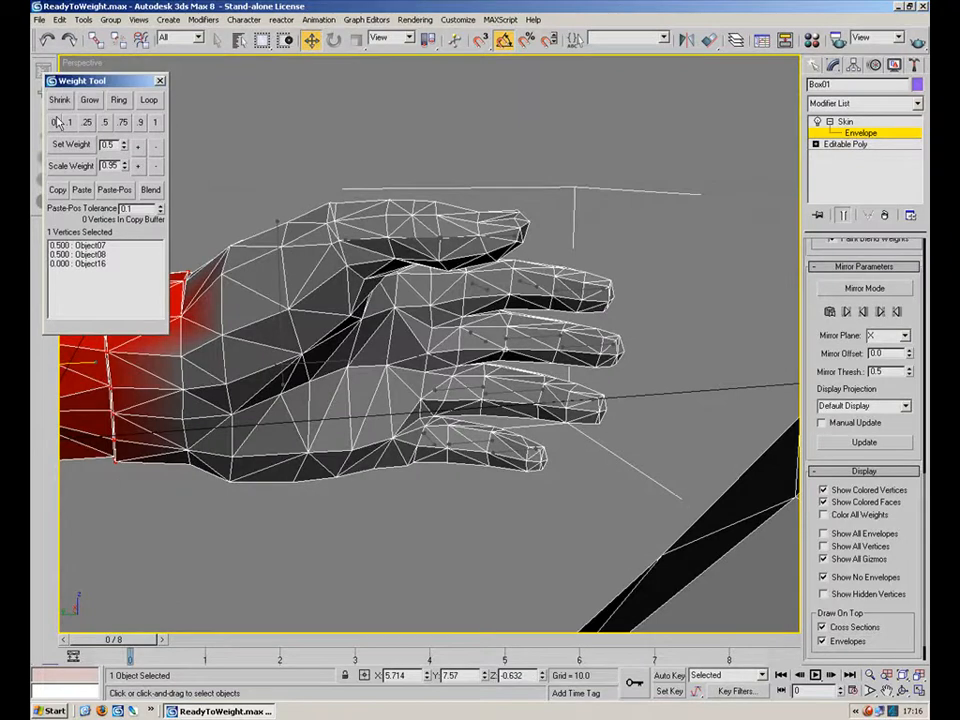
click(66, 122)
scroll(280, 320, up, 6)
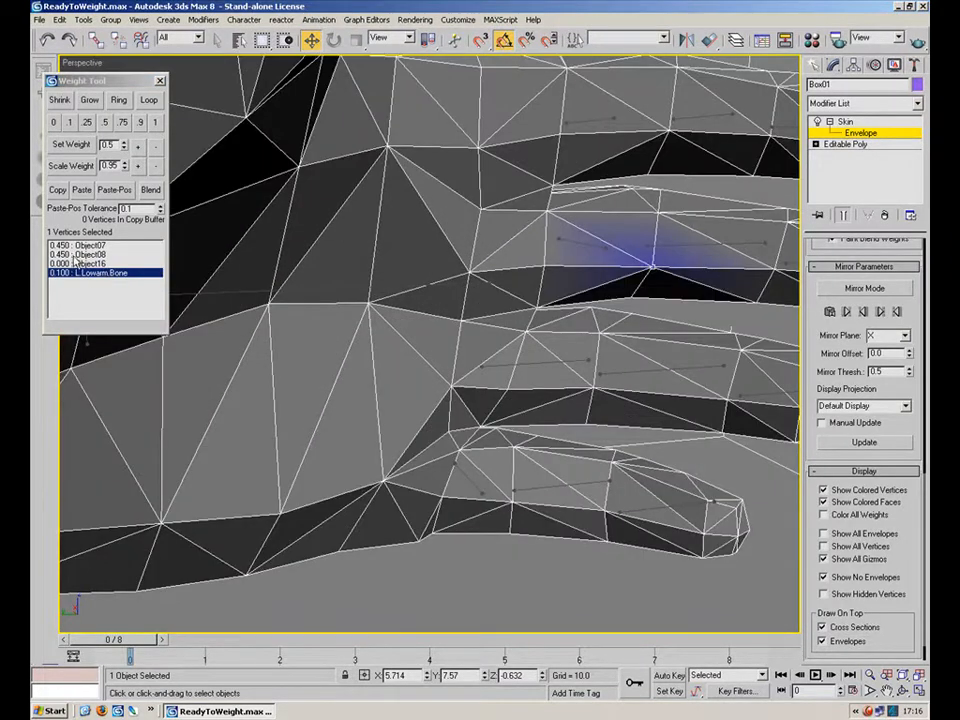
scroll(484, 360, up, 5)
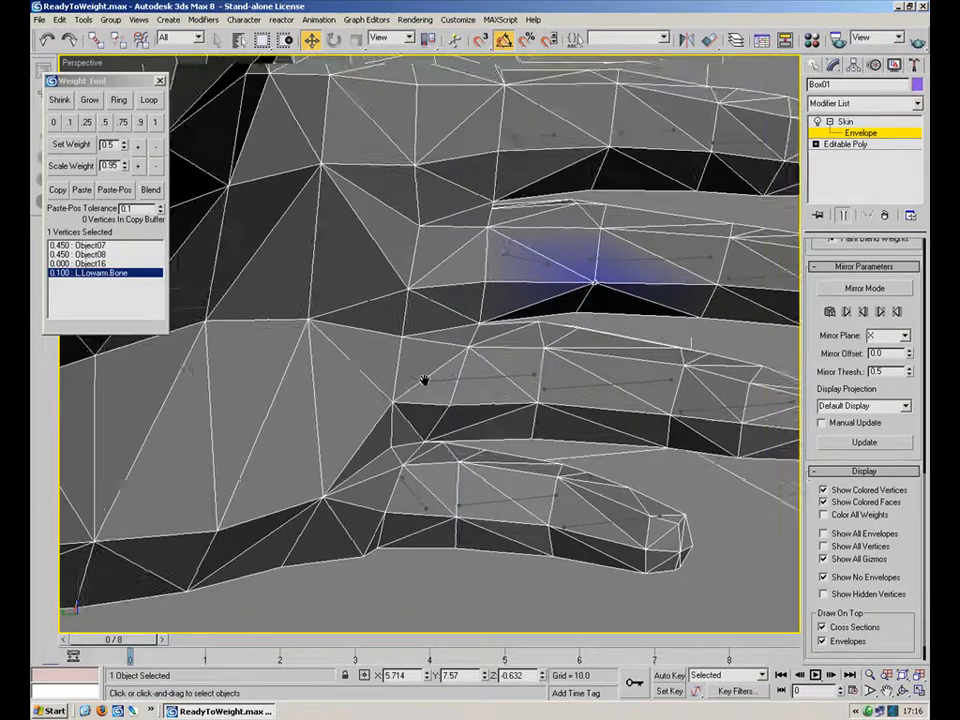
Step: Try to rebalance the middle finger joint vertex by giving it a weight of 0.5 for Object08 and Object07 in turn
click(508, 302)
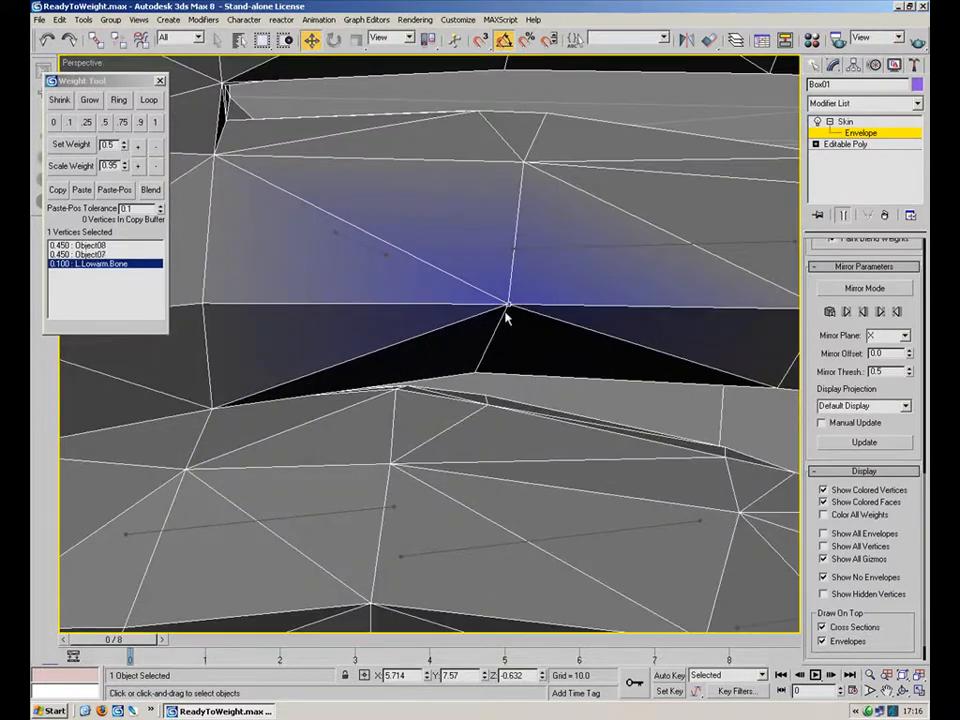
click(562, 247)
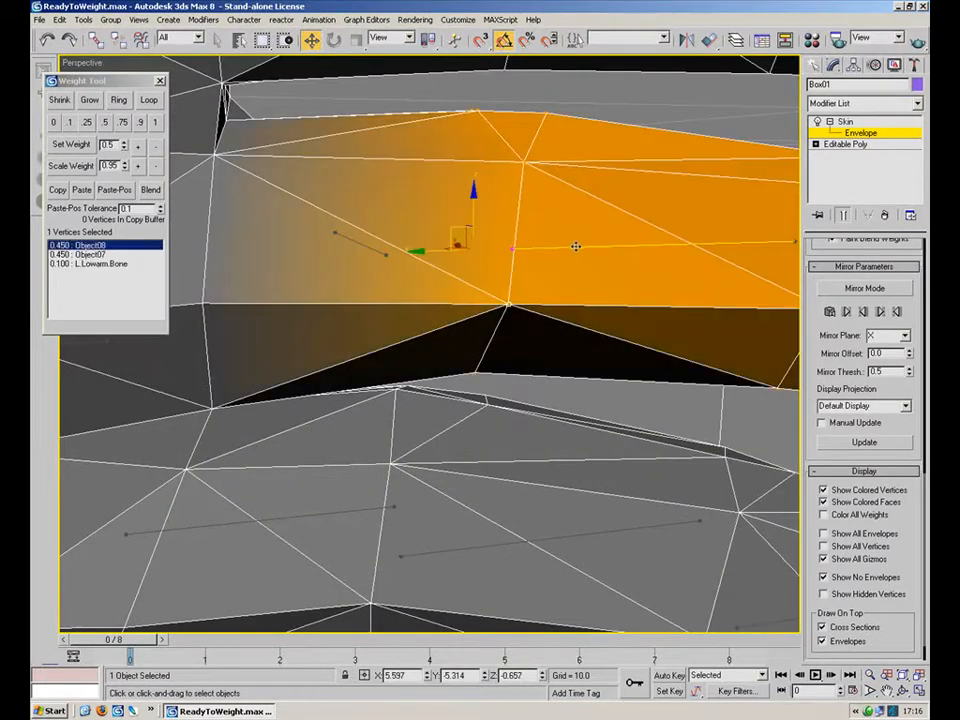
click(102, 124)
click(90, 254)
click(102, 124)
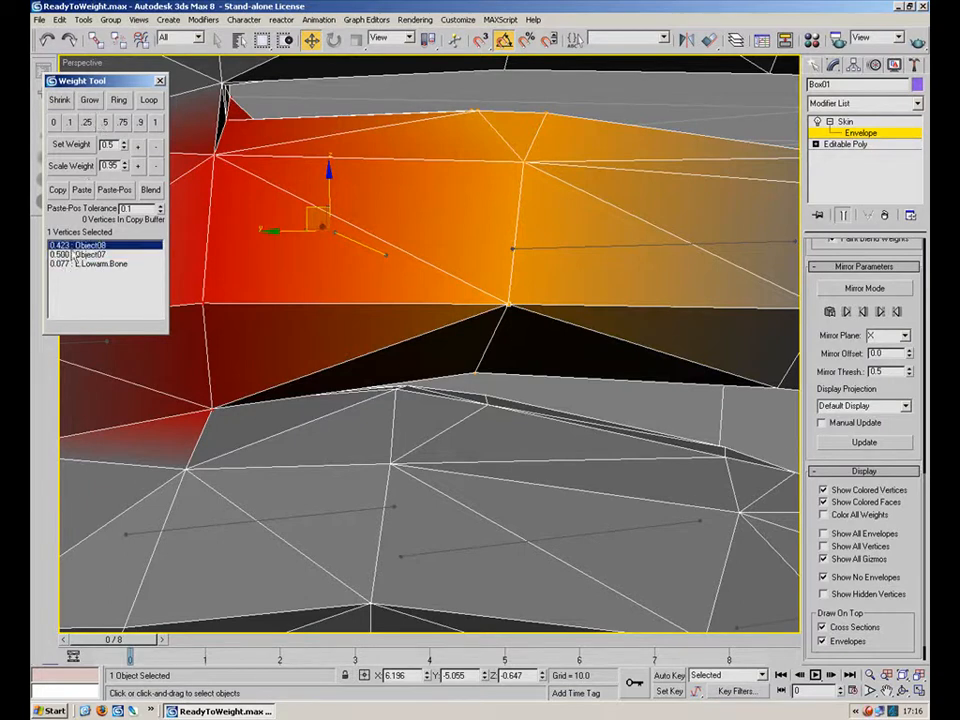
click(72, 245)
click(105, 123)
click(90, 255)
click(104, 122)
Step: Set the joint vertex's weight to 0 for L.Lowarm.Bone and 0.5 for Object08, and review each listed bone's influence
click(105, 264)
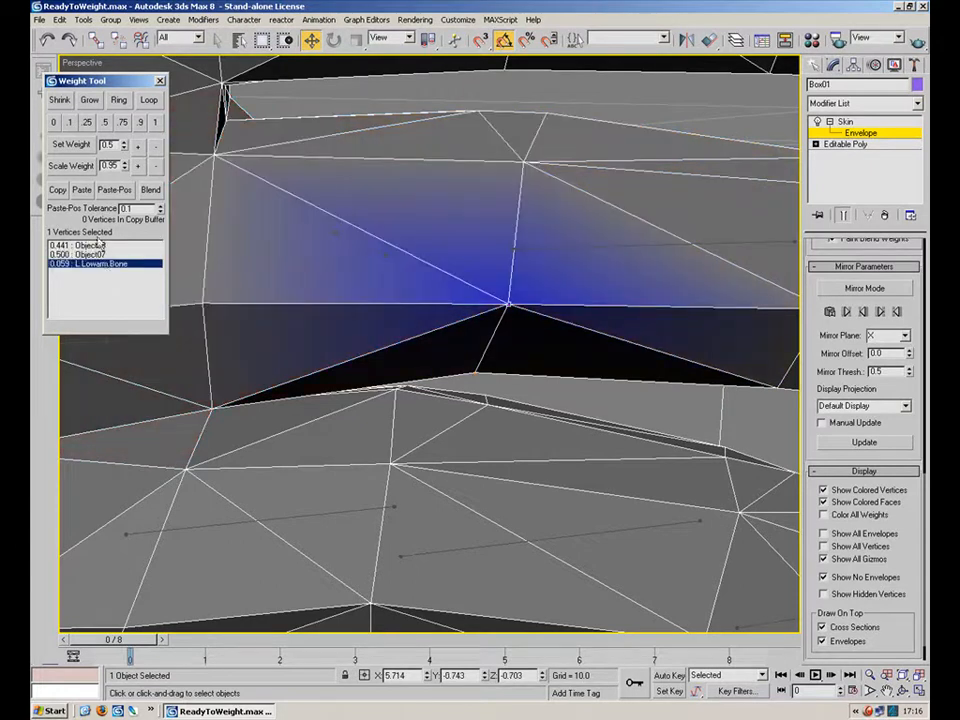
click(54, 122)
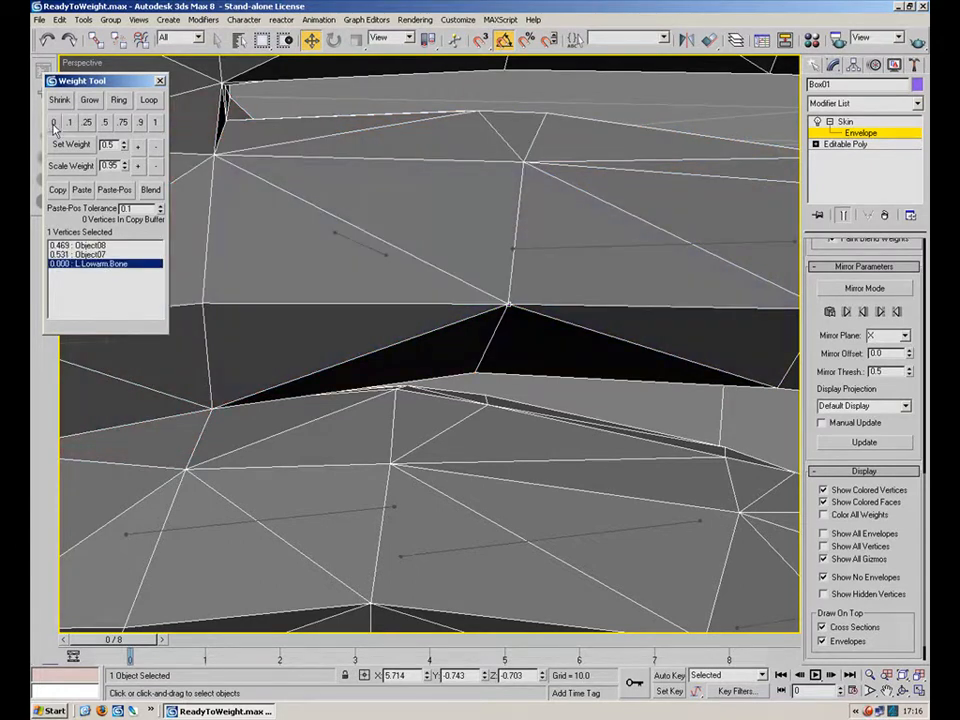
click(82, 245)
click(104, 122)
alt+middle_drag(310, 270, 420, 288)
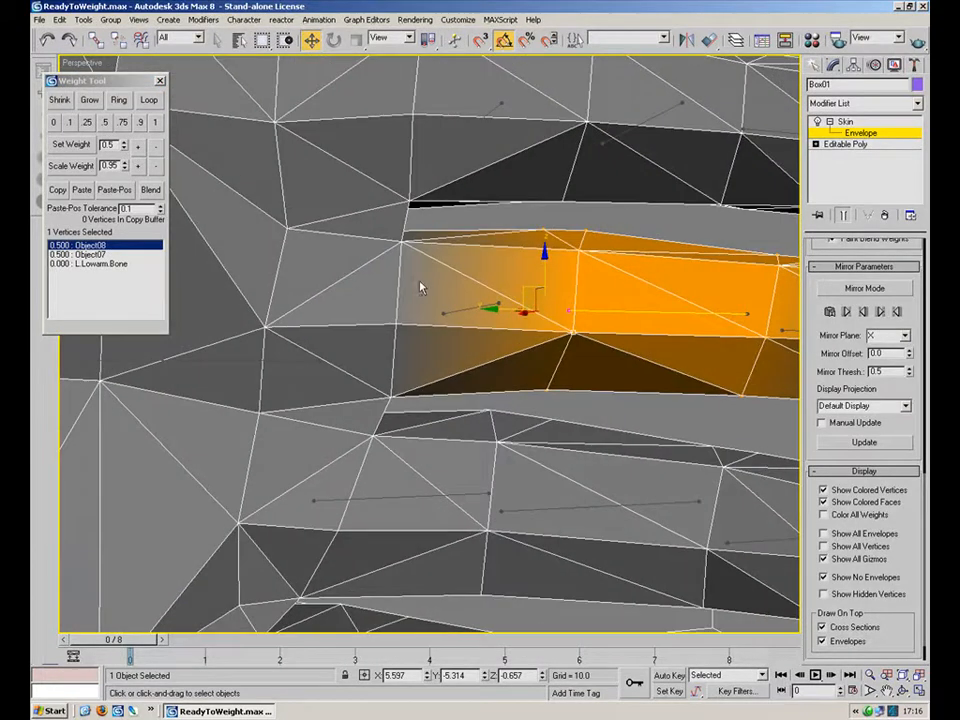
click(90, 278)
click(80, 245)
click(100, 264)
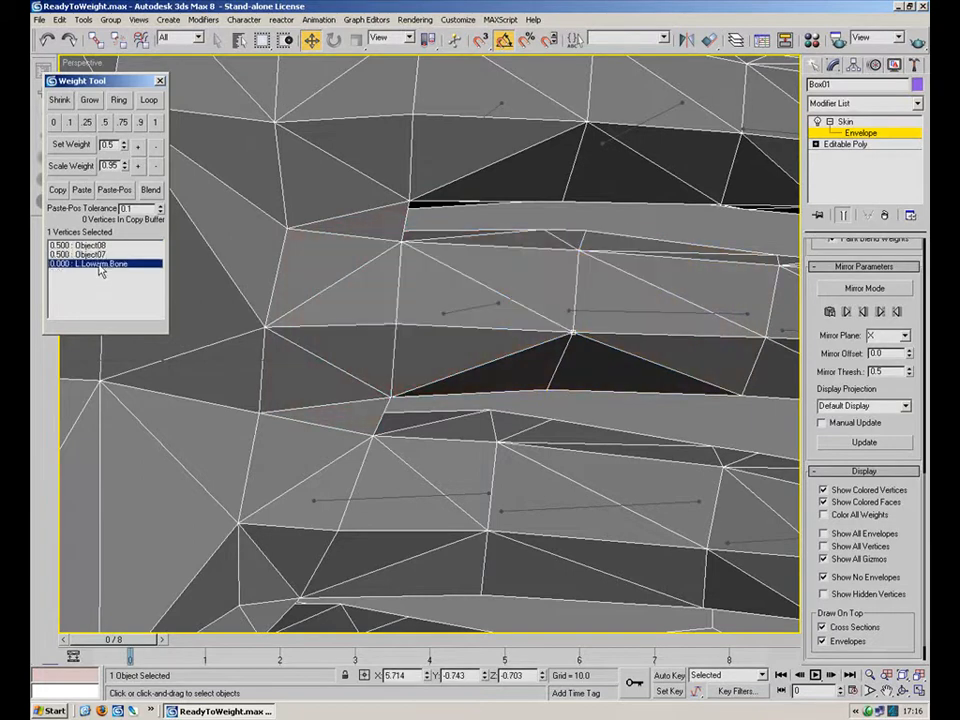
Step: Pick the ring finger's base bone Object12, select the ring finger's vertices from its base to the tip, and give them a weight of 1
alt+middle_drag(216, 280, 422, 326)
alt+middle_drag(582, 356, 379, 311)
mouse_move(587, 270)
alt+middle_down()
mouse_move(546, 317)
mouse_move(548, 300)
mouse_move(594, 281)
alt+middle_up()
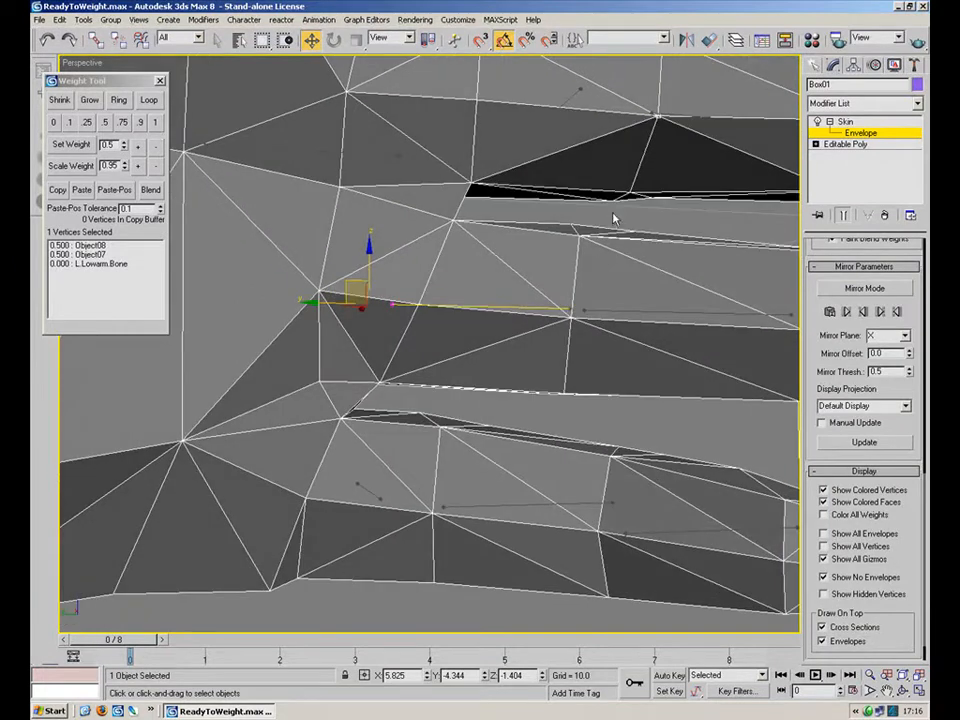
drag(645, 224, 502, 318)
ctrl+drag(479, 236, 370, 391)
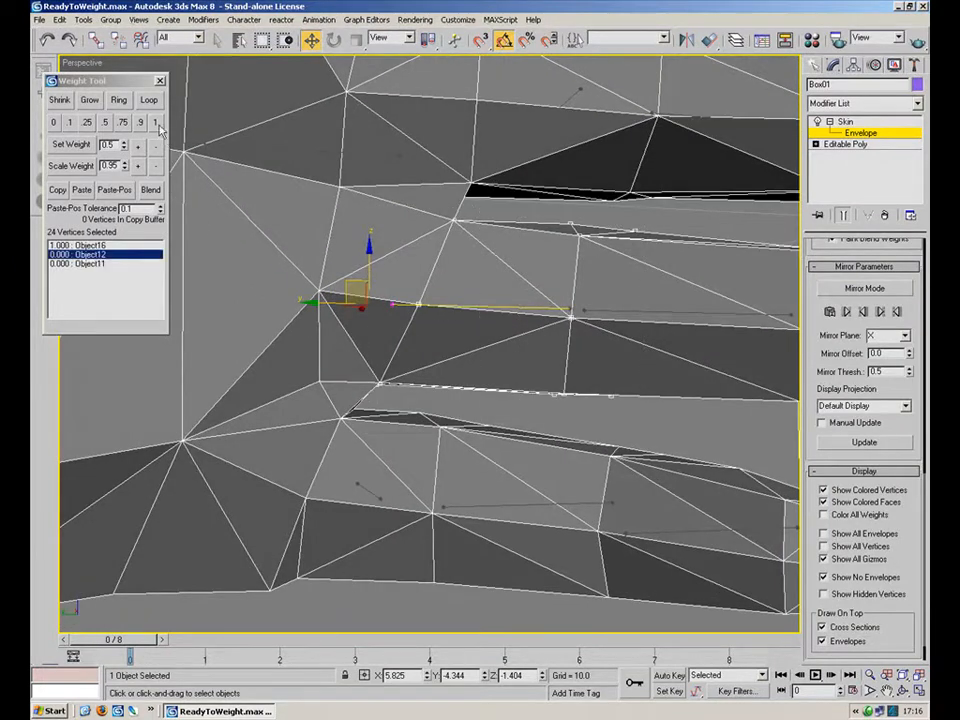
click(156, 123)
alt+middle_drag(436, 325, 461, 345)
middle_drag(591, 345, 203, 325)
ctrl+drag(669, 248, 392, 441)
click(155, 122)
Step: Pick Object11, select the ring finger vertices from the outer end of that bone to the fingertip, and give them a weight of 1
middle_drag(332, 292, 373, 315)
click(463, 313)
drag(775, 223, 461, 444)
click(155, 122)
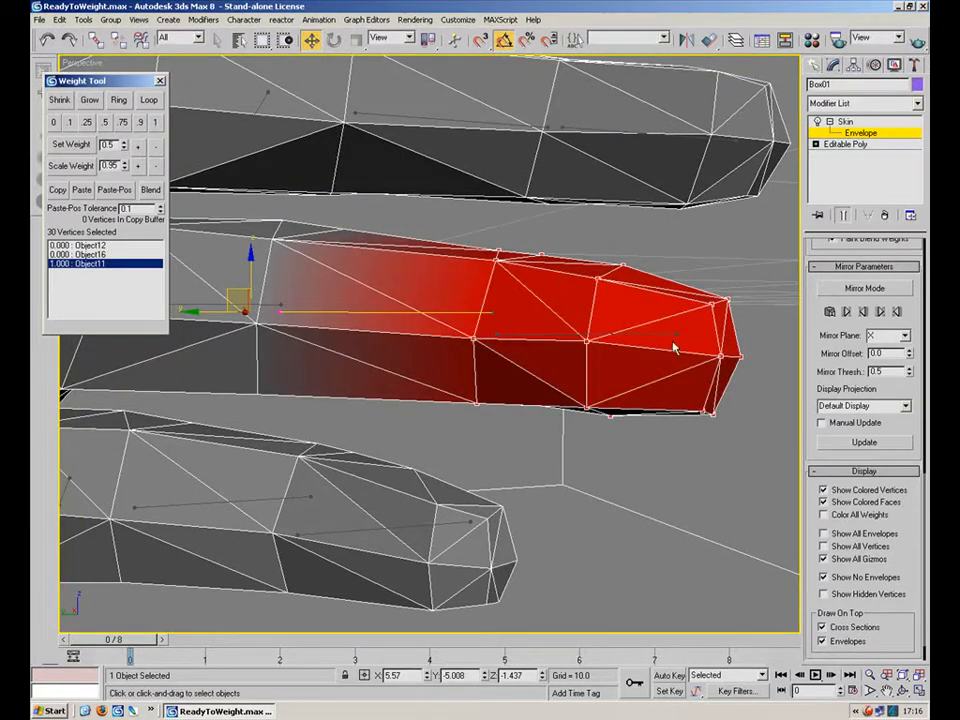
Step: Pick the ring finger's outermost bone, select the vertices at the fingertip, and give them a weight of 1
click(660, 332)
middle_drag(688, 312, 578, 335)
drag(643, 276, 530, 425)
alt+middle_drag(530, 425, 304, 433)
click(154, 122)
Step: Select the vertices around the ring finger's outer joint and give them a weight of 0.5 to the fingertip bone
alt+middle_drag(307, 204, 473, 270)
drag(375, 330, 380, 329)
ctrl+drag(386, 326, 480, 441)
alt+middle_drag(521, 427, 290, 257)
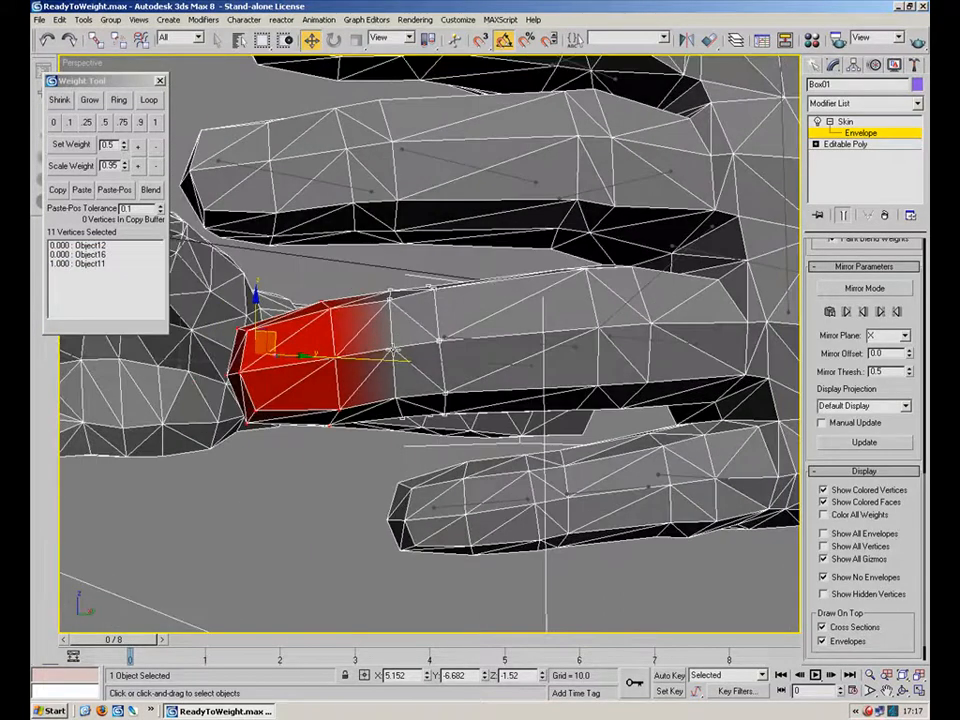
click(106, 126)
Step: Select the vertices around the ring finger's middle joint and give them a weight of 0.5 to Object11
alt+middle_drag(490, 326, 373, 373)
click(499, 346)
alt+middle_drag(465, 350, 633, 336)
alt+middle_drag(494, 294, 478, 264)
drag(484, 263, 337, 463)
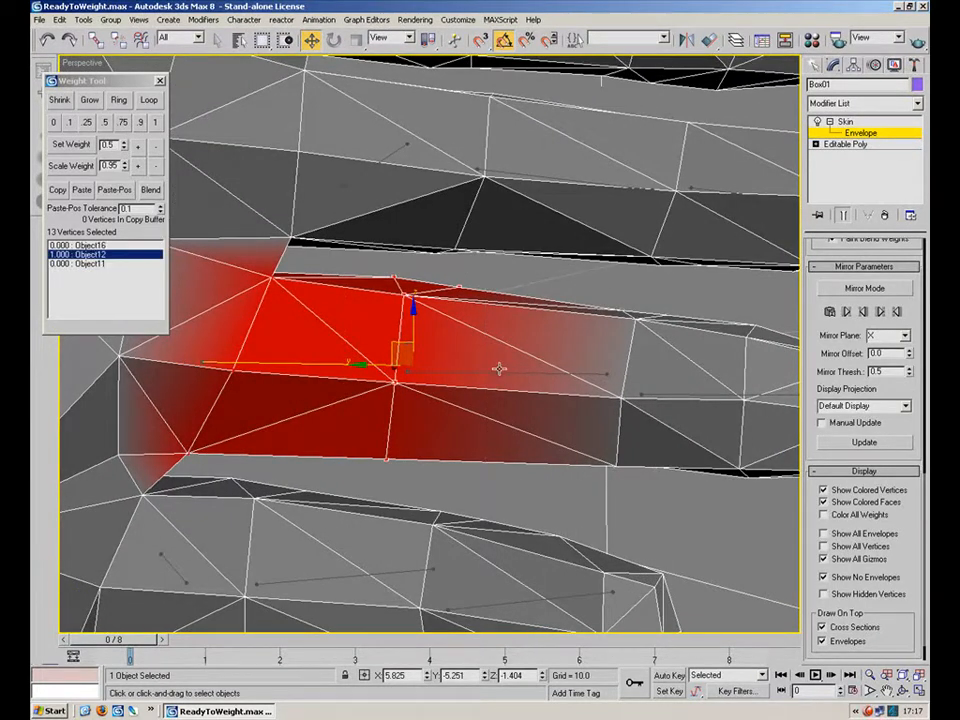
click(501, 374)
click(106, 121)
Step: Pick the middle finger's base bone Object07, select three knuckle vertices on one side of the hand, and give them a weight of 0.5
alt+middle_drag(495, 317, 128, 344)
click(443, 341)
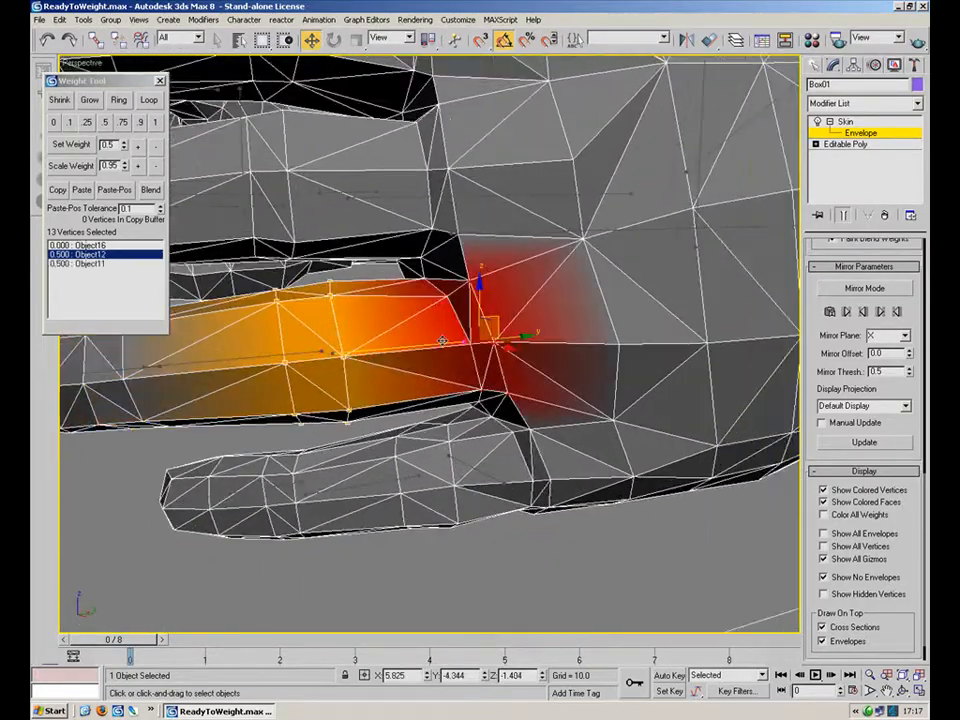
alt+middle_drag(482, 349, 393, 418)
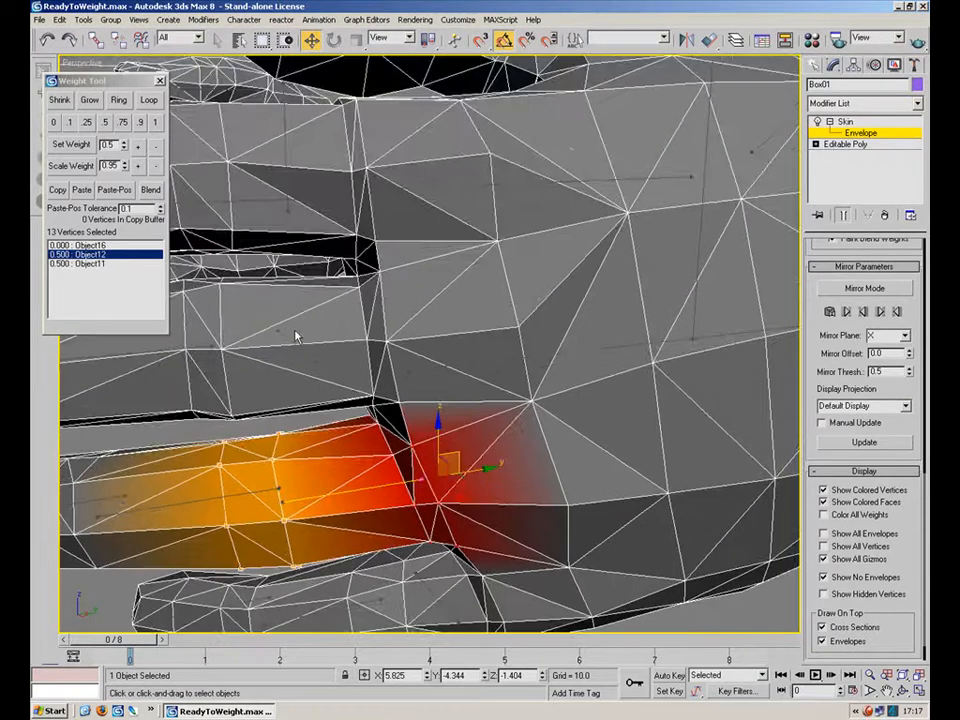
alt+middle_drag(298, 333, 476, 275)
click(498, 242)
ctrl+click(519, 326)
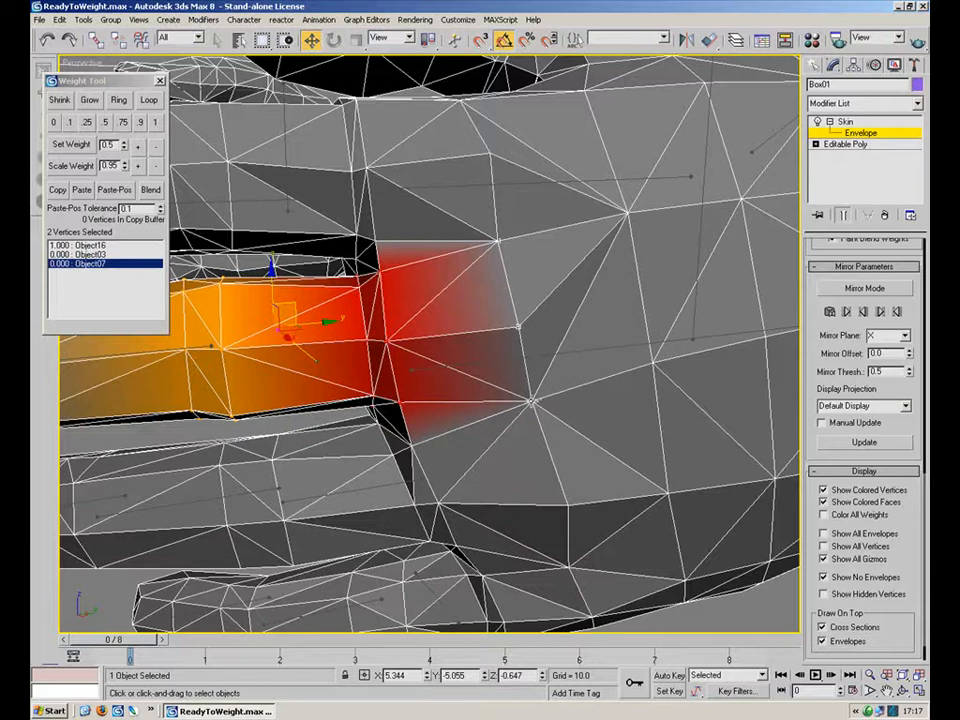
ctrl+click(531, 402)
click(106, 122)
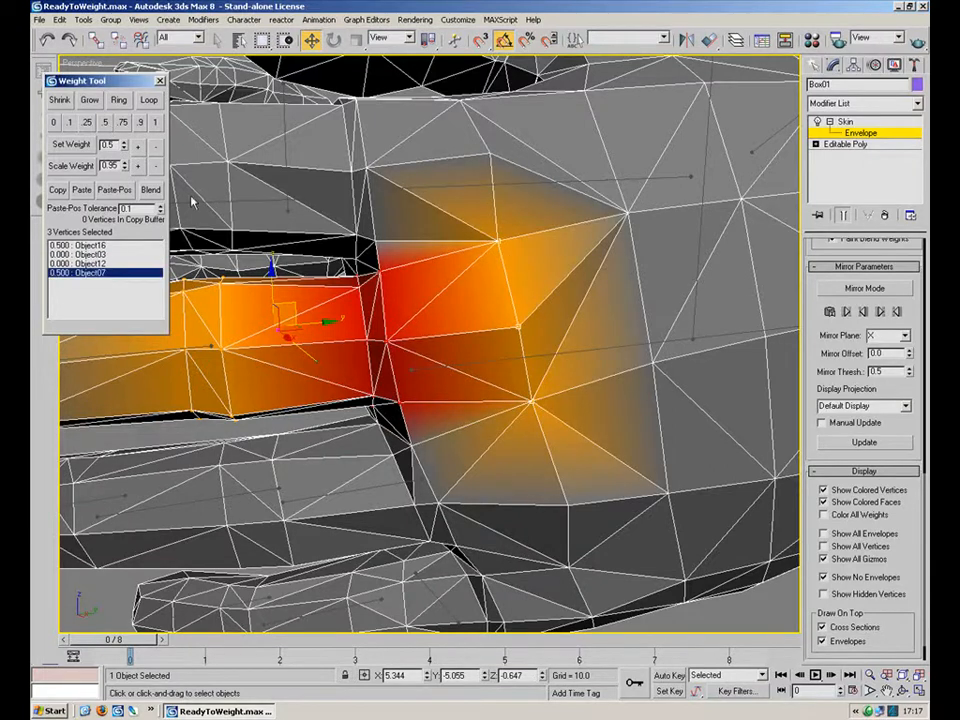
Step: Select the three middle finger knuckle vertices on the opposite side of the hand and give them a weight of 0.5 to Object07
alt+middle_drag(400, 386, 393, 305)
click(386, 301)
ctrl+click(371, 366)
ctrl+click(371, 420)
click(110, 125)
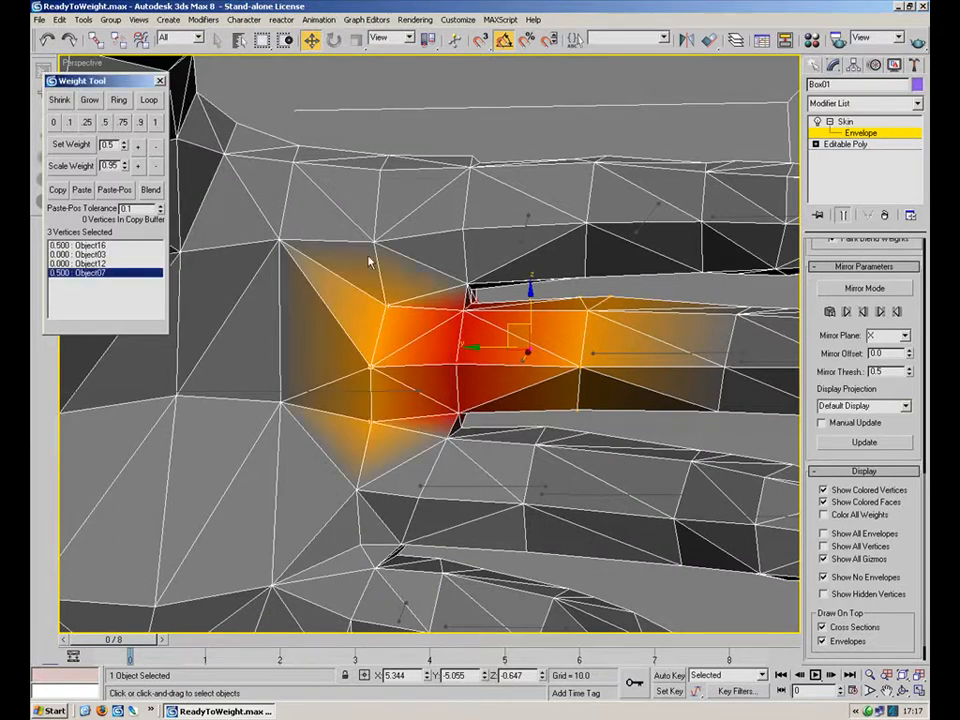
Step: Pick Object06, select the vertex shared by the index and middle finger knuckles, compare its bones, and set its Object16 weight to 0.5
click(530, 242)
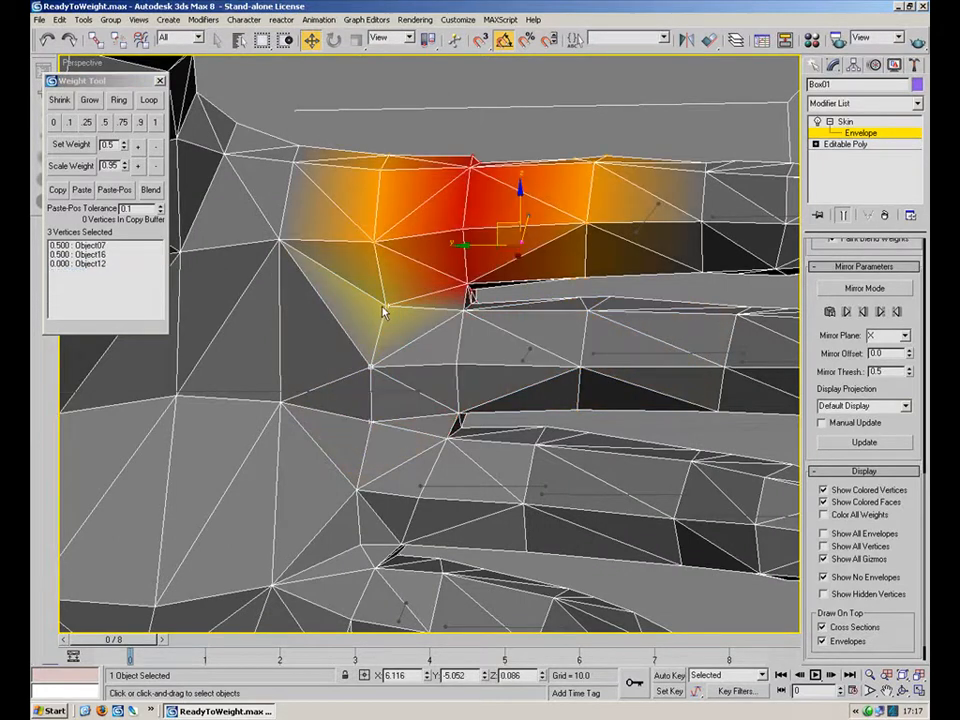
click(385, 304)
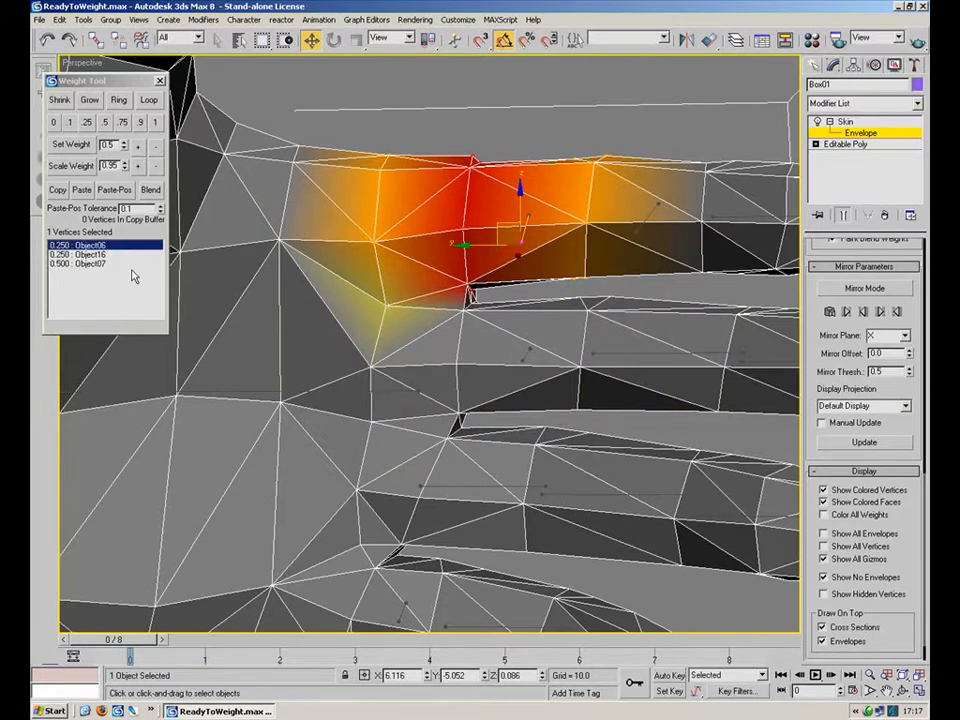
click(99, 255)
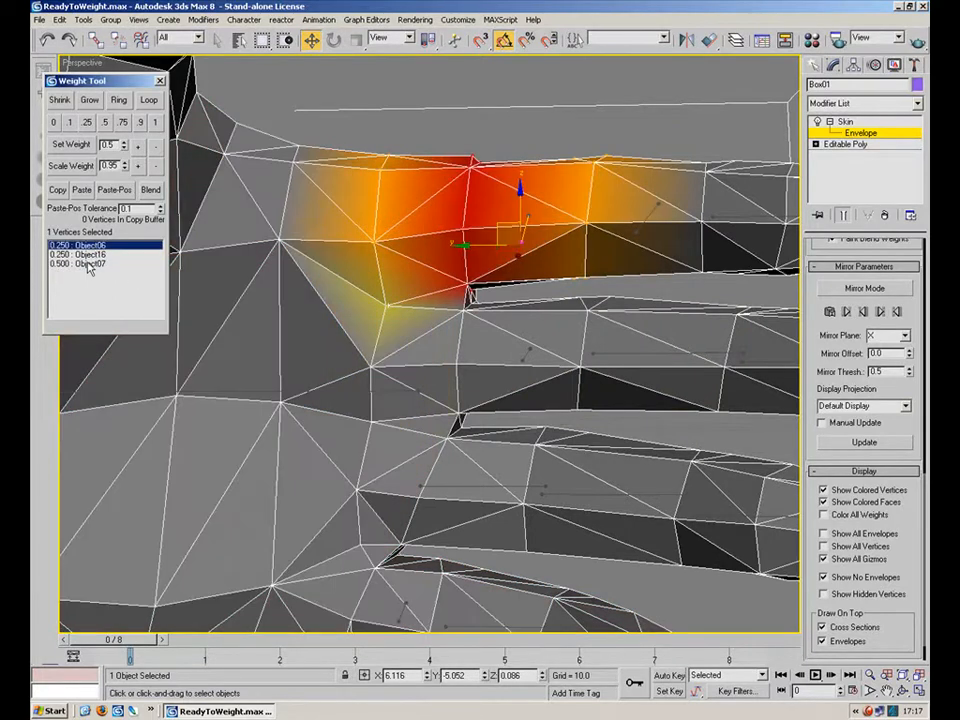
click(92, 263)
click(94, 254)
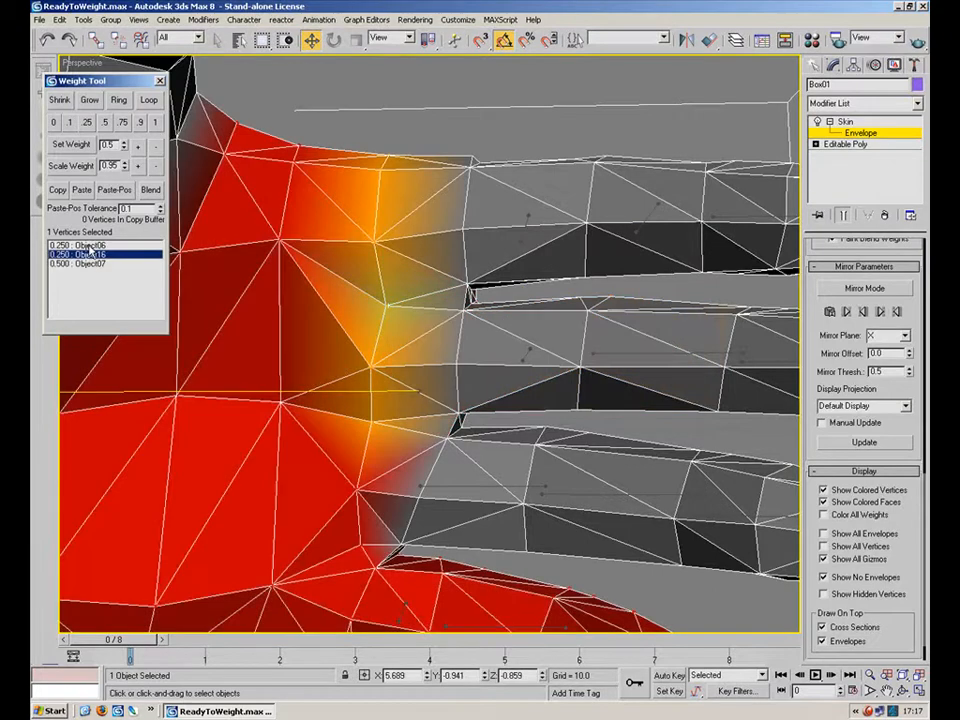
click(105, 122)
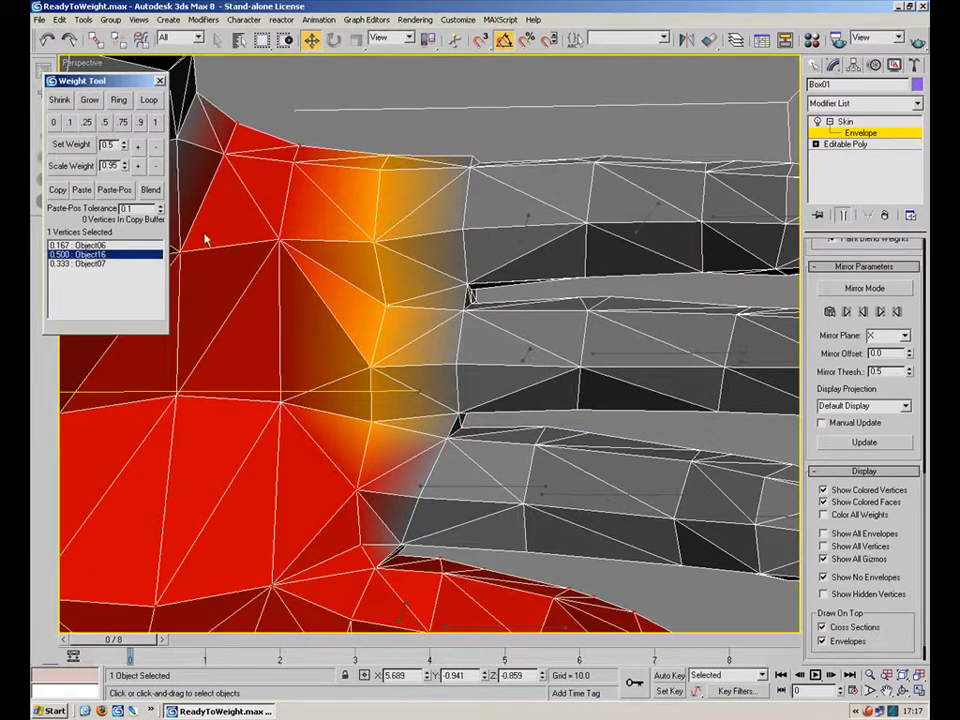
Step: Pick Object12, select the knuckle vertex behind the ring finger, and give it a weight of 0.5
scroll(425, 430, up, 4)
click(363, 403)
scroll(439, 407, down, 5)
middle_drag(455, 367, 465, 365)
middle_drag(363, 341, 439, 354)
click(437, 356)
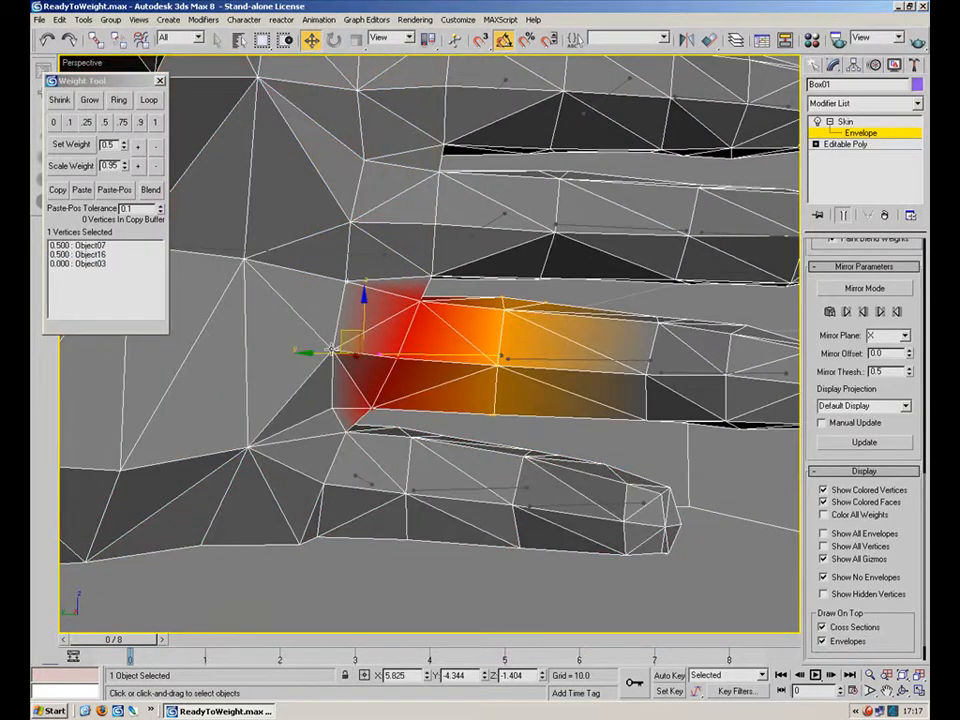
click(245, 258)
click(107, 121)
scroll(330, 314, up, 5)
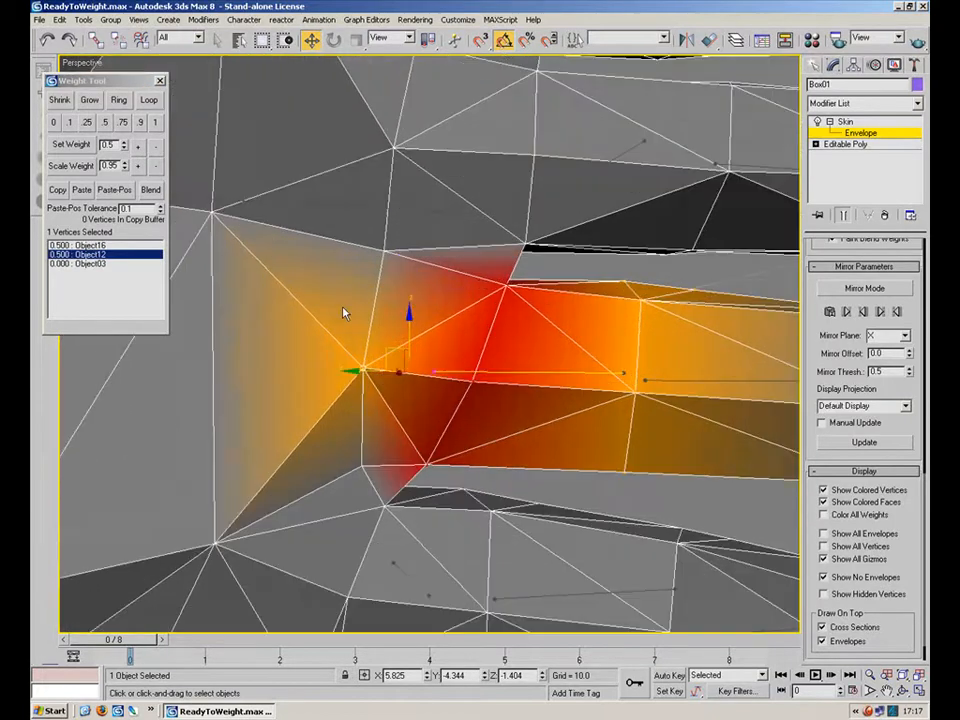
Step: Examine the influence of the hand bone Object16 over the palm, knuckles and little finger
alt+middle_drag(612, 505, 388, 440)
scroll(308, 433, down, 5)
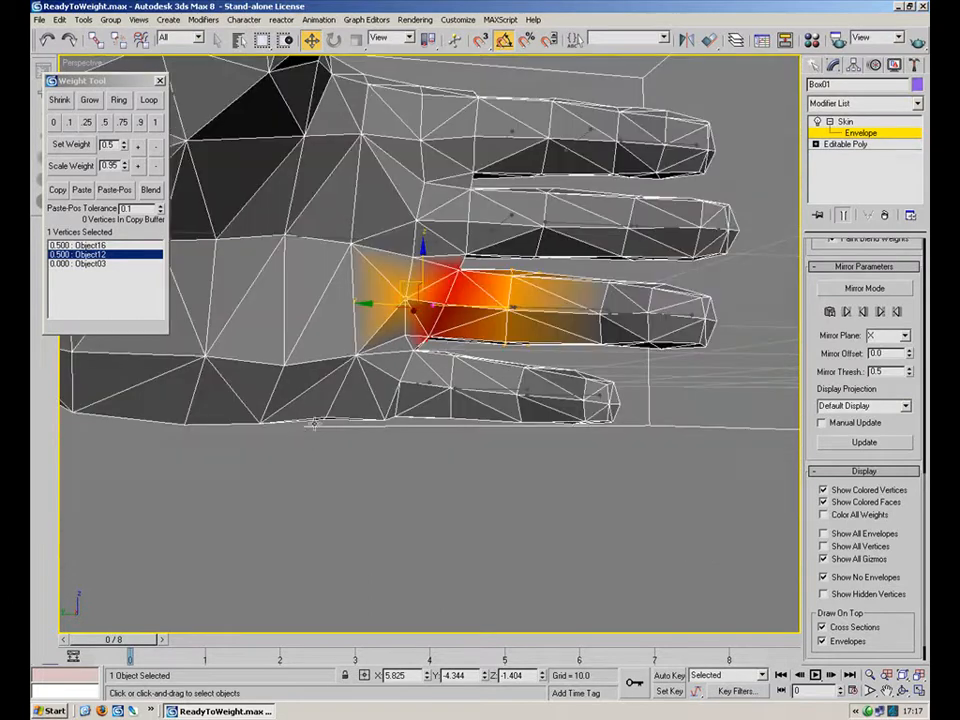
alt+middle_drag(524, 386, 499, 404)
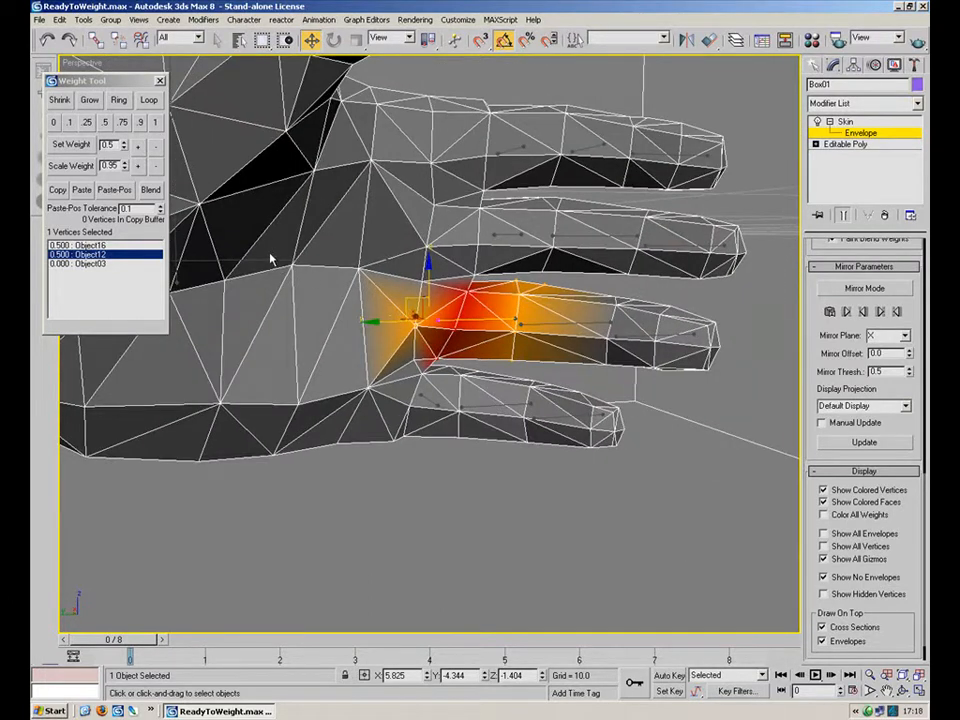
click(407, 360)
scroll(415, 364, up, 4)
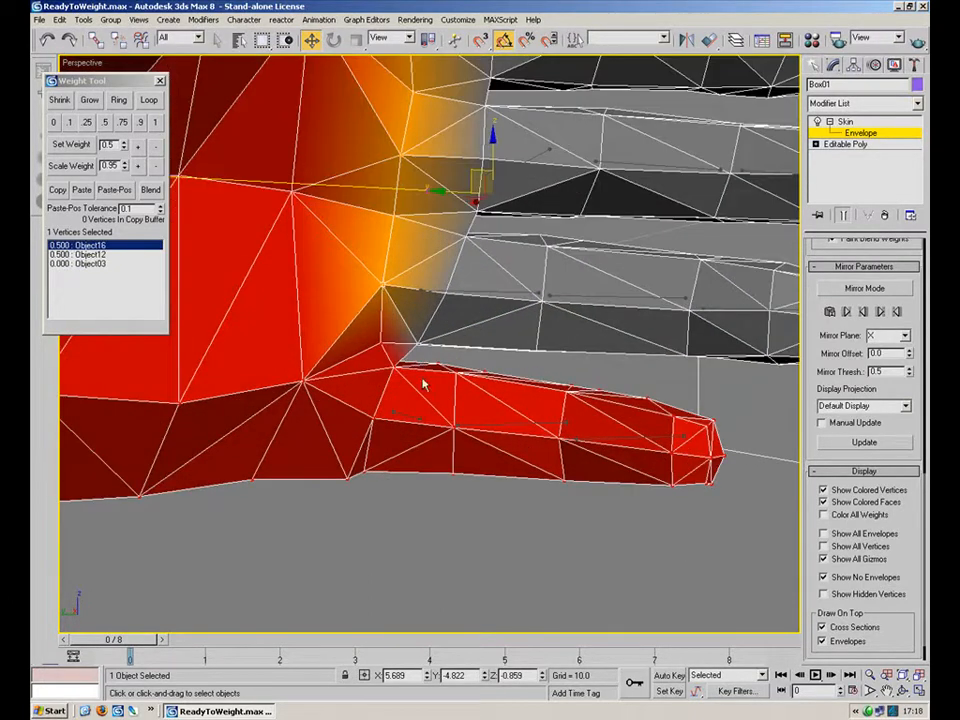
Step: Pick the little finger's base bone Object15, select all the little finger's vertices down to its base, and give them a weight of 1
click(677, 392)
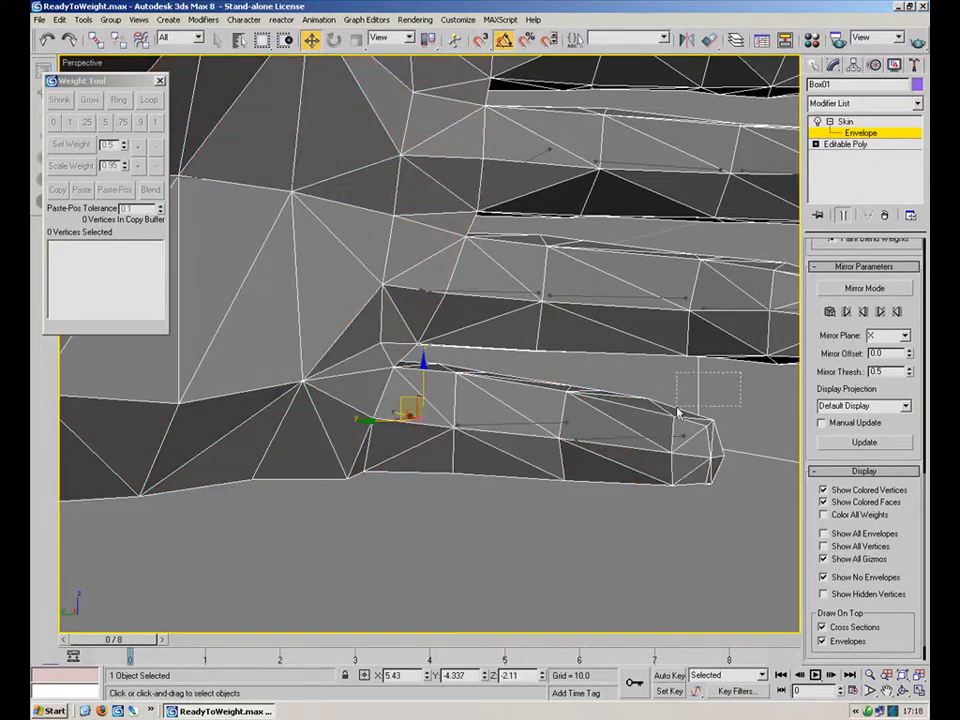
drag(713, 390, 520, 489)
alt+middle_drag(521, 403, 560, 396)
drag(527, 351, 469, 387)
drag(480, 505, 374, 407)
alt+middle_drag(374, 407, 249, 477)
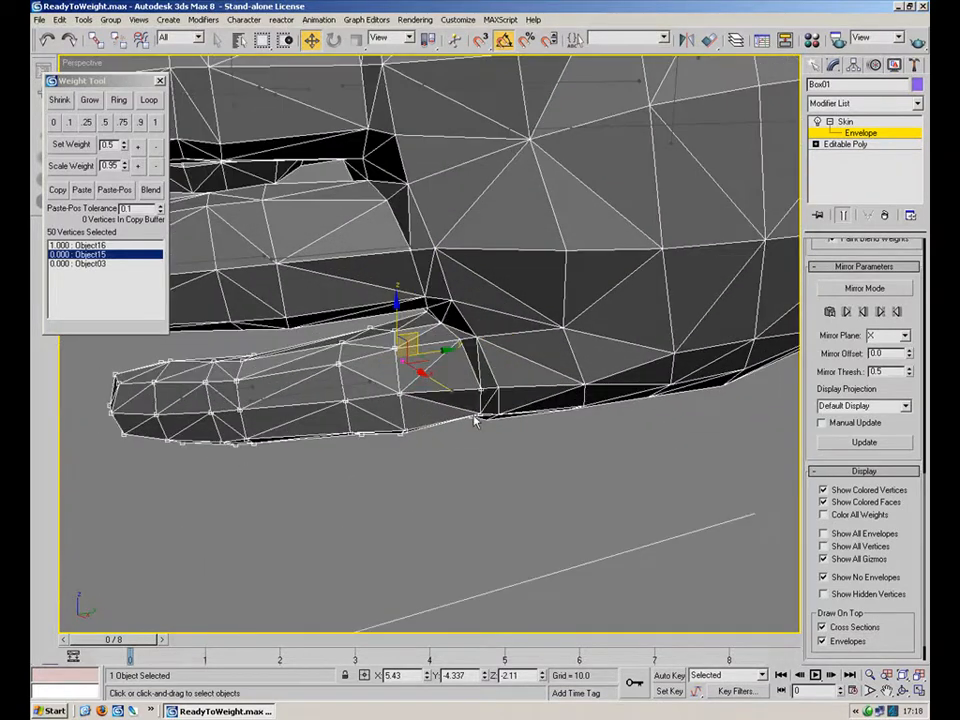
scroll(470, 421, up, 3)
ctrl+drag(576, 416, 552, 446)
ctrl+drag(532, 320, 477, 343)
alt+middle_drag(476, 329, 528, 307)
alt+middle_drag(441, 330, 544, 325)
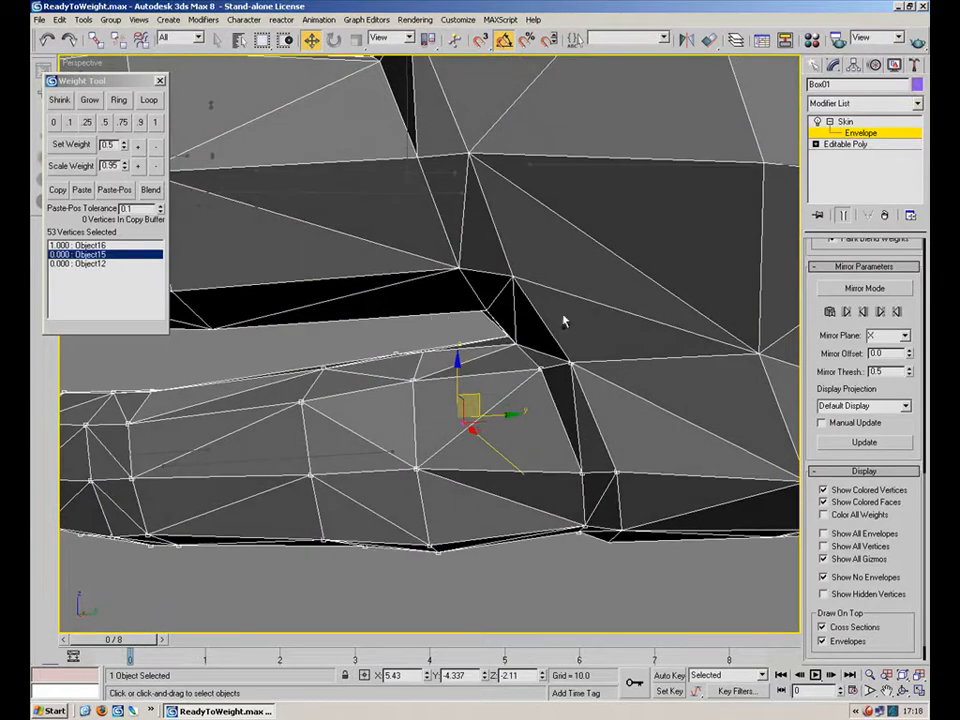
click(903, 676)
alt+middle_drag(381, 381, 598, 402)
scroll(405, 372, down, 8)
alt+middle_drag(405, 372, 486, 371)
scroll(487, 340, up, 8)
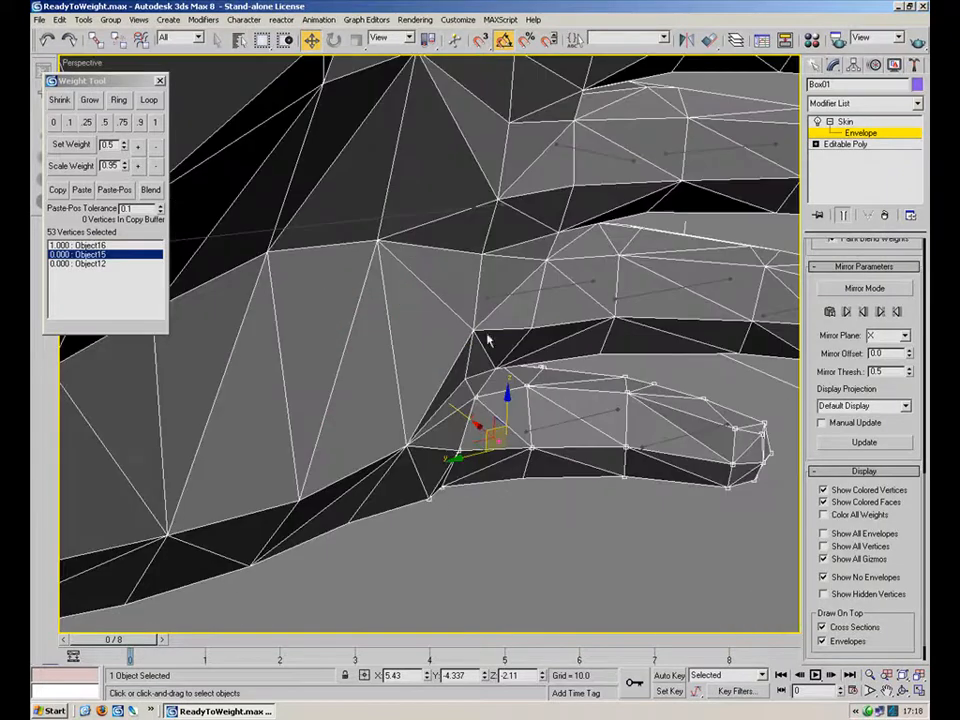
click(154, 121)
alt+middle_drag(171, 146, 459, 444)
Step: Pick the little finger's middle bone Object14, select the vertices from its outer end to the fingertip, and give them a weight of 1
mouse_move(435, 330)
alt+middle_down()
mouse_move(453, 387)
mouse_move(472, 391)
alt+middle_up()
click(476, 393)
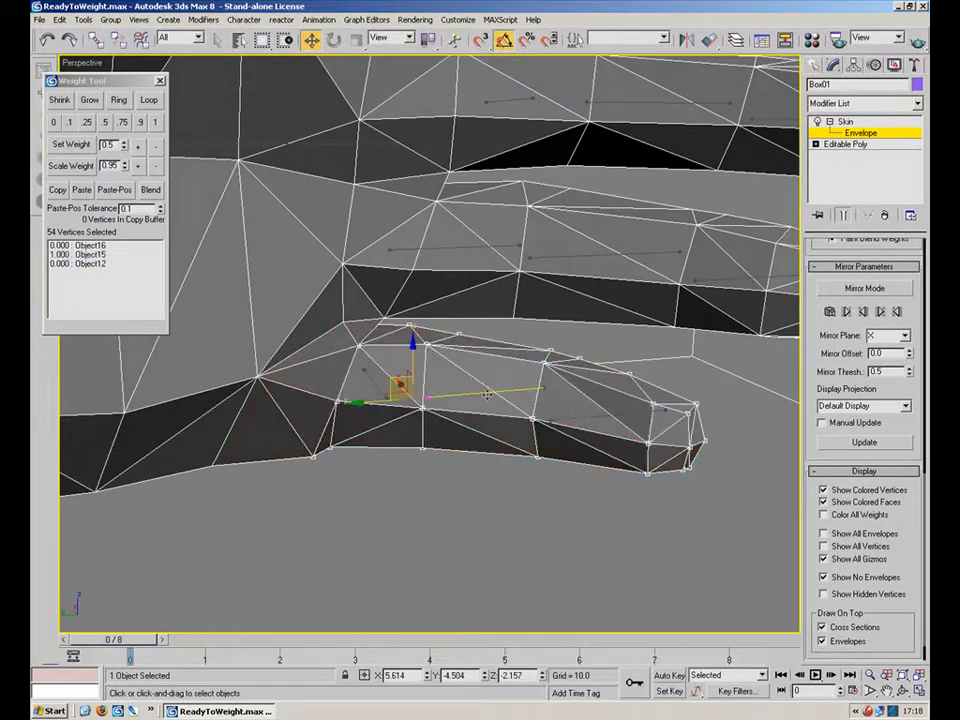
alt+middle_drag(619, 413, 585, 317)
drag(585, 316, 416, 449)
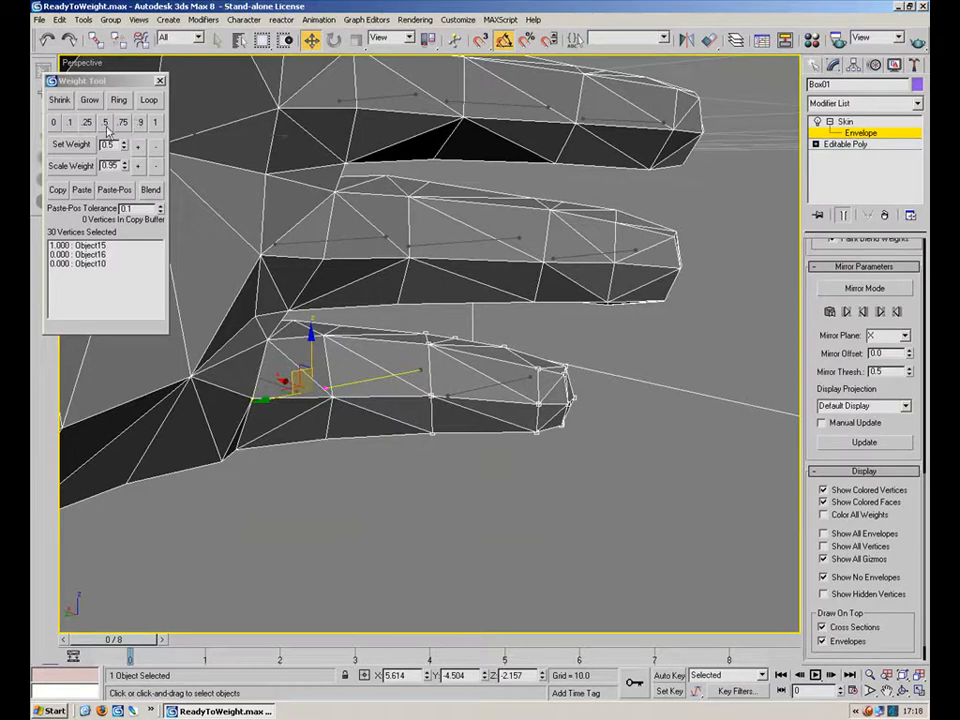
click(157, 124)
Step: Pick the little finger's outermost bone Object13, select the fingertip vertices, and give them a weight of 1
click(477, 390)
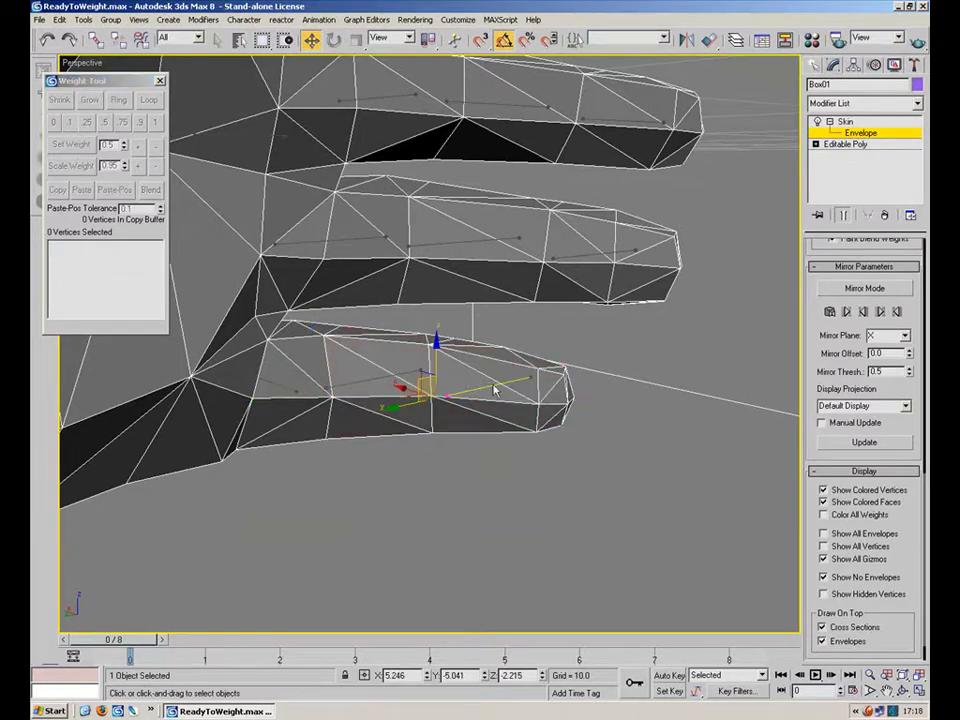
drag(574, 366, 516, 461)
alt+middle_drag(516, 461, 583, 471)
drag(489, 343, 487, 341)
click(152, 122)
alt+middle_drag(500, 300, 505, 397)
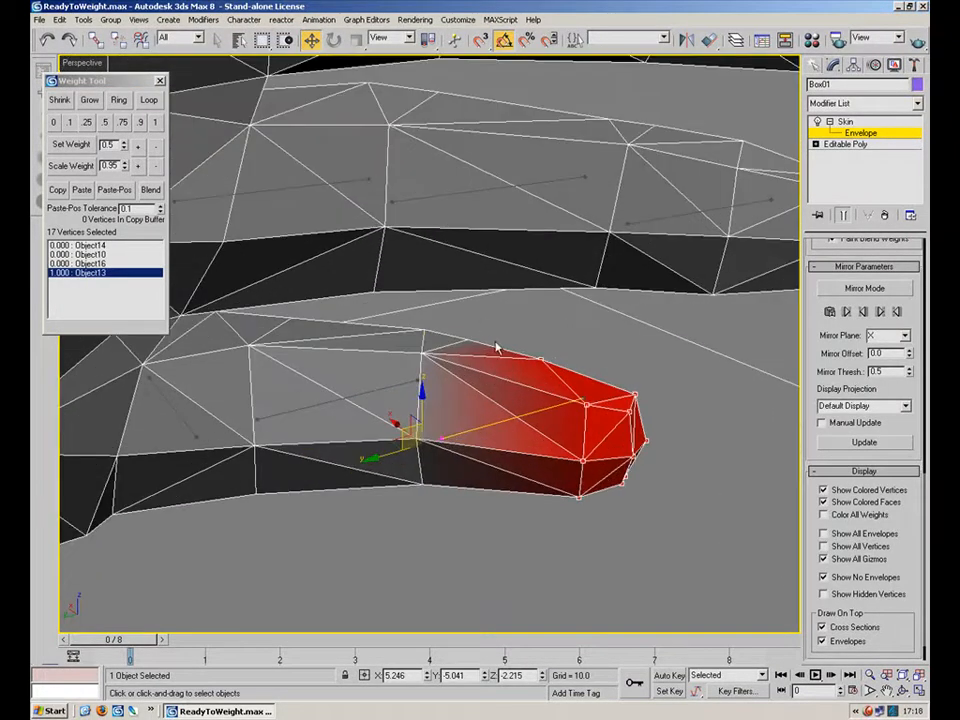
Step: Select the vertices at the little finger's outermost joint, give Object13 a weight of 0.5 there, and check the blend on Object14
alt+middle_drag(490, 332, 510, 345)
drag(489, 312, 394, 526)
alt+middle_drag(492, 425, 222, 248)
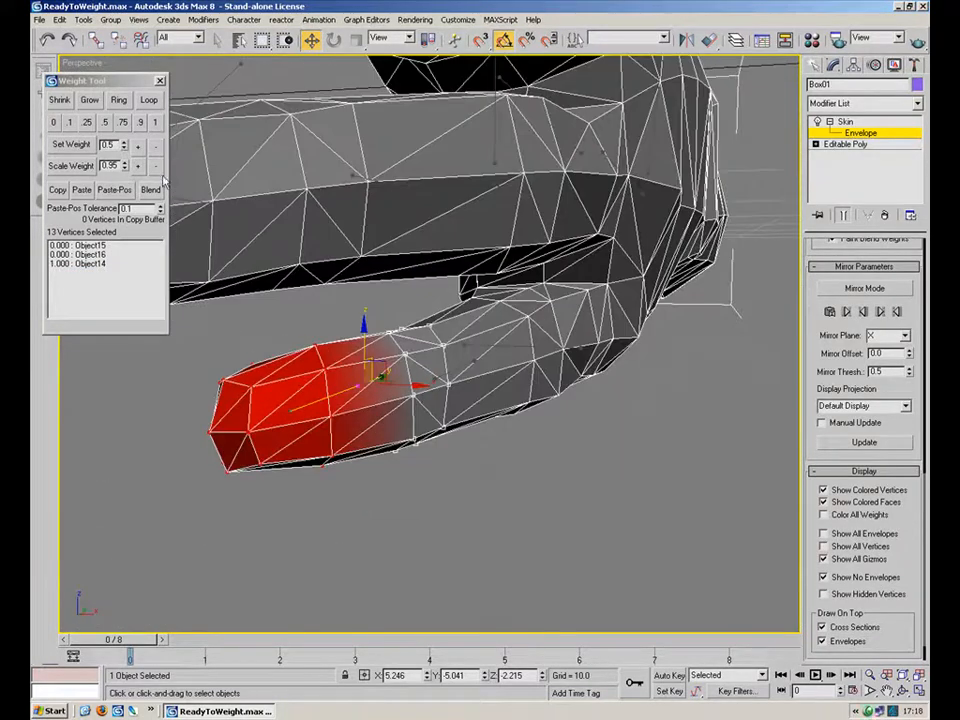
click(104, 122)
alt+middle_drag(420, 345, 609, 371)
click(302, 392)
middle_drag(304, 392, 480, 379)
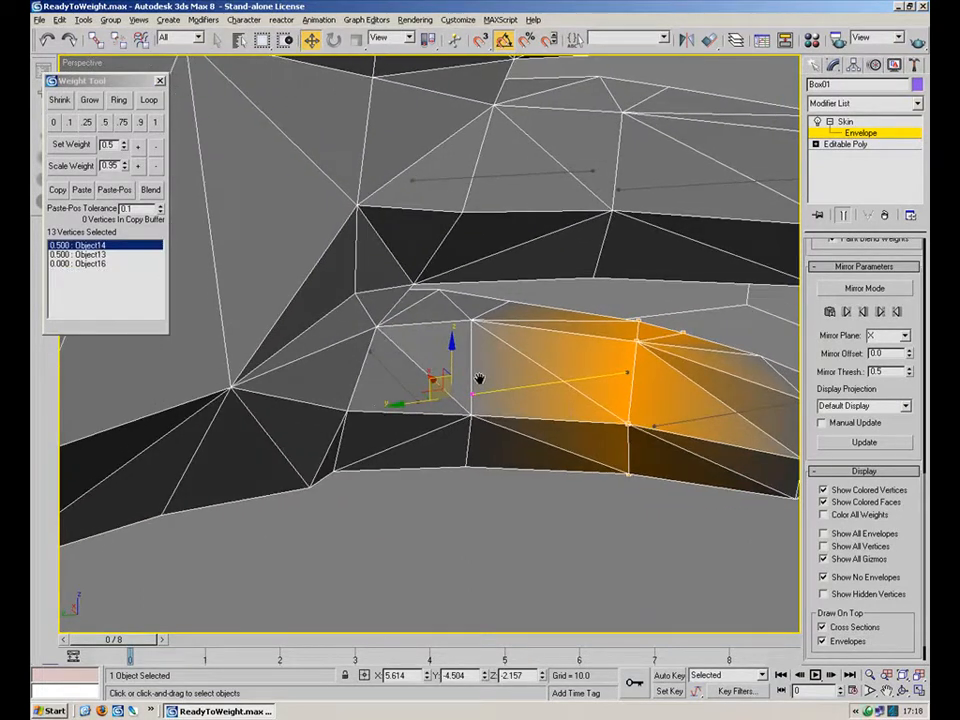
Step: Try weighting the little finger's middle joint vertices 0.5 to Object15, and restore their weight to 1
click(407, 385)
drag(460, 304, 461, 305)
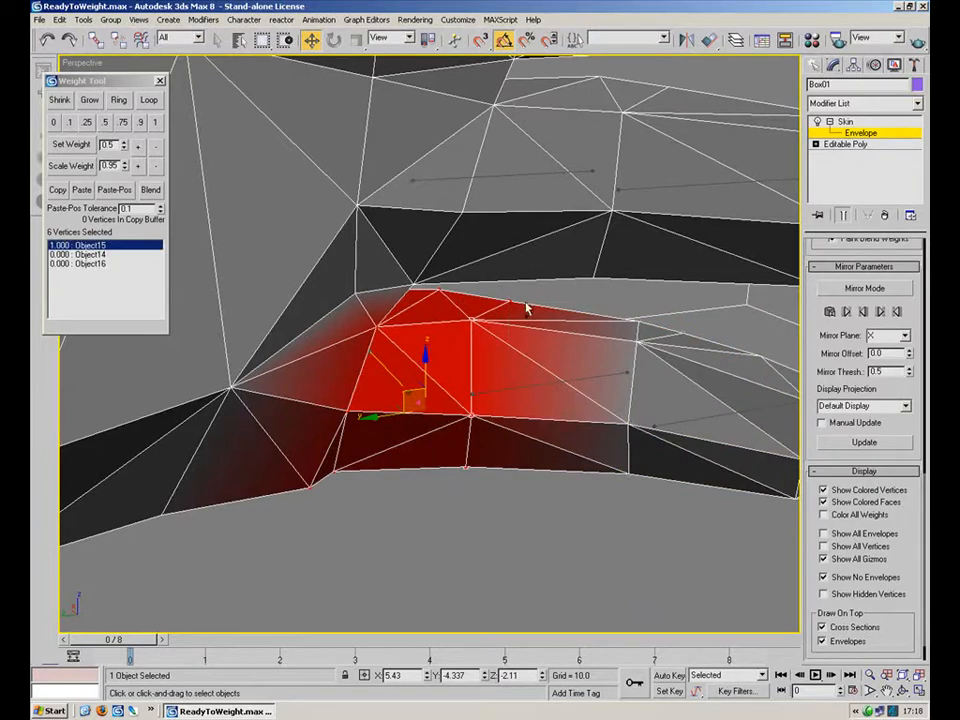
ctrl+click(492, 311)
ctrl+click(440, 289)
alt+middle_drag(501, 316, 335, 261)
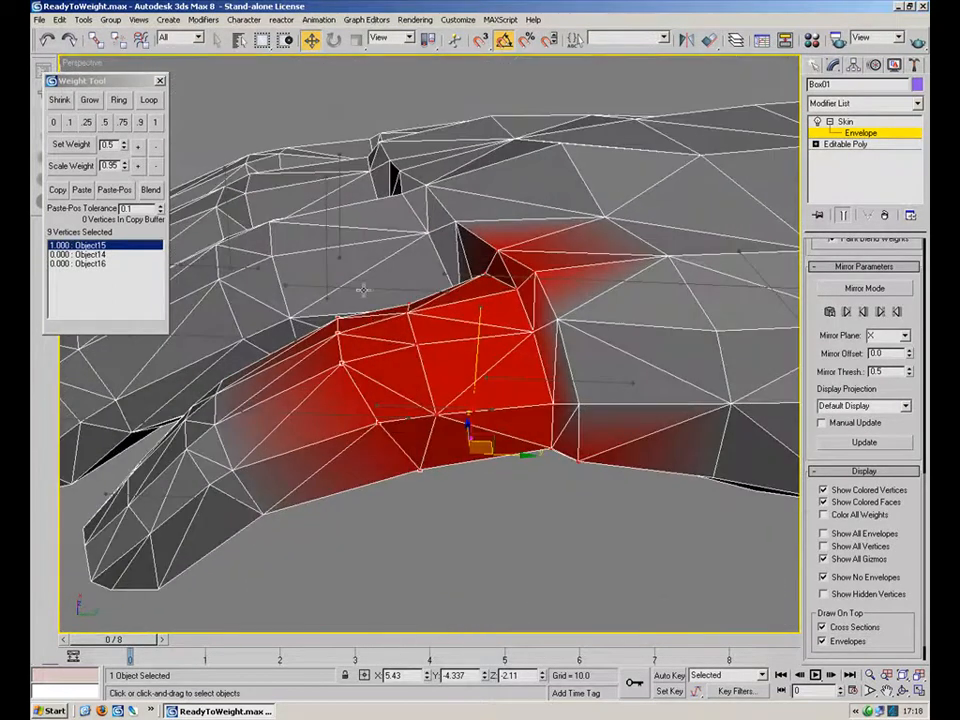
ctrl+click(420, 349)
click(105, 122)
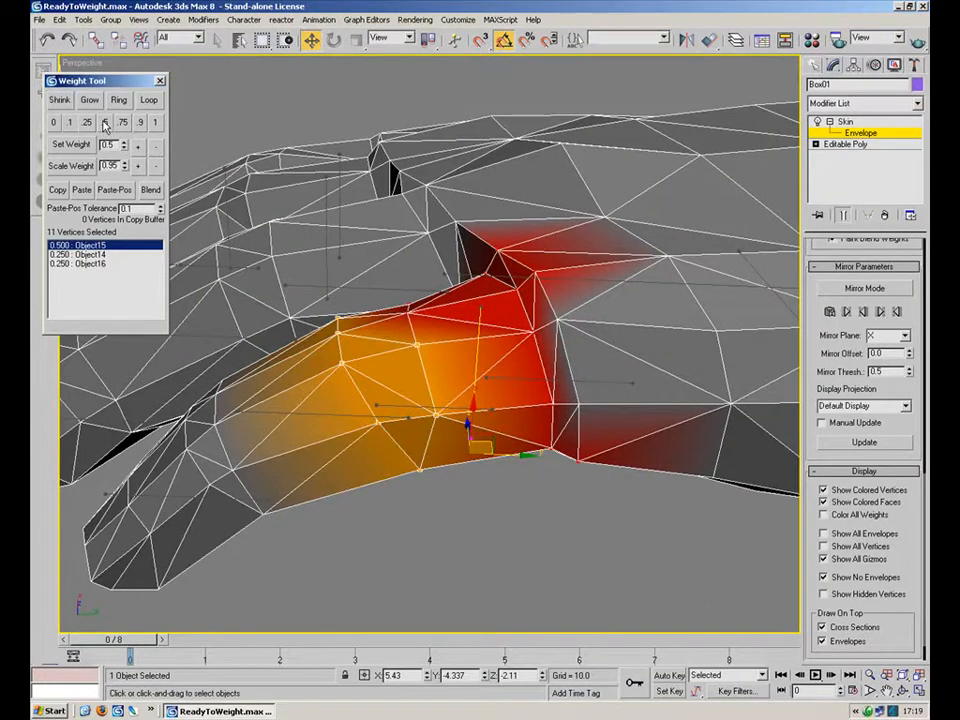
click(155, 122)
alt+middle_drag(387, 315, 403, 399)
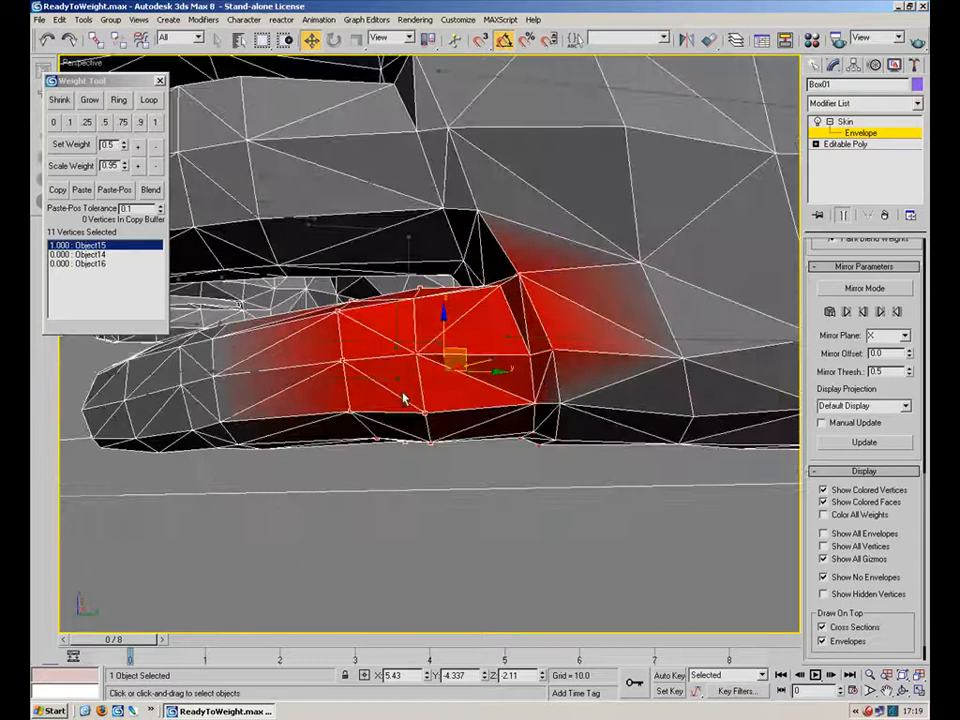
Step: Pick the little finger's middle bone Object14, select the joint vertices between it and Object15, and give them a weight of 0.5
click(331, 376)
click(336, 380)
alt+middle_drag(336, 381, 609, 420)
drag(531, 468, 431, 281)
alt+middle_drag(443, 432, 395, 438)
click(104, 121)
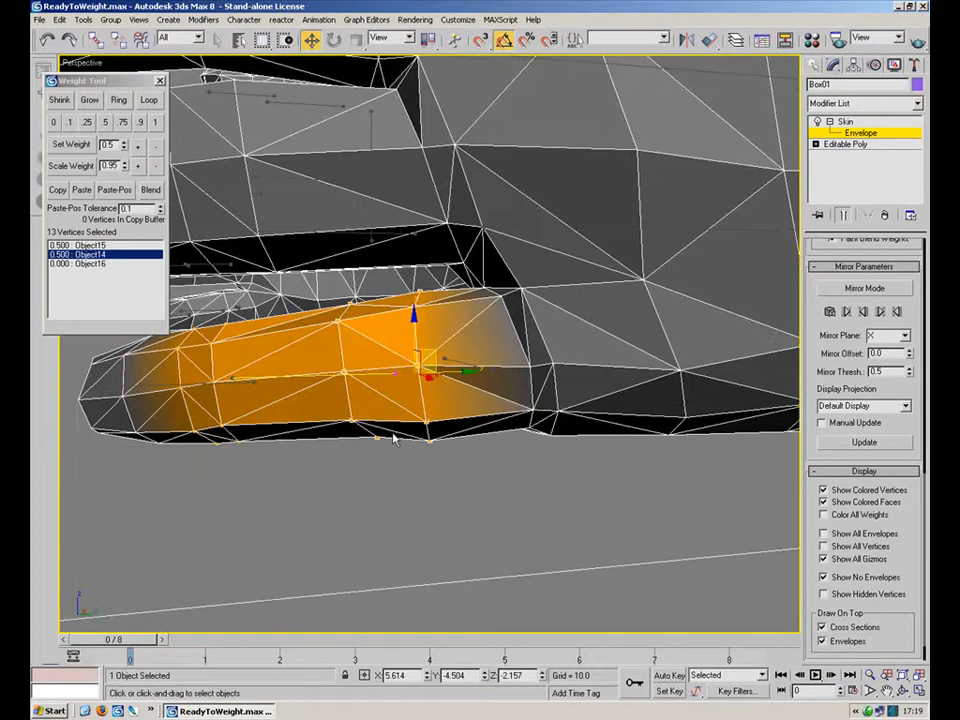
Step: Pick the base bone Object15, select the vertices around the little finger's base, and give them a weight of 1
click(467, 366)
alt+middle_drag(480, 340, 541, 402)
drag(440, 465, 365, 396)
click(157, 124)
mouse_move(392, 332)
alt+middle_down()
mouse_move(418, 174)
mouse_move(456, 229)
mouse_move(389, 342)
alt+middle_up()
Step: Give Object15 a weight of 0.5 on the little finger's knuckle vertices at the palm, back and outer edge of the hand
click(476, 333)
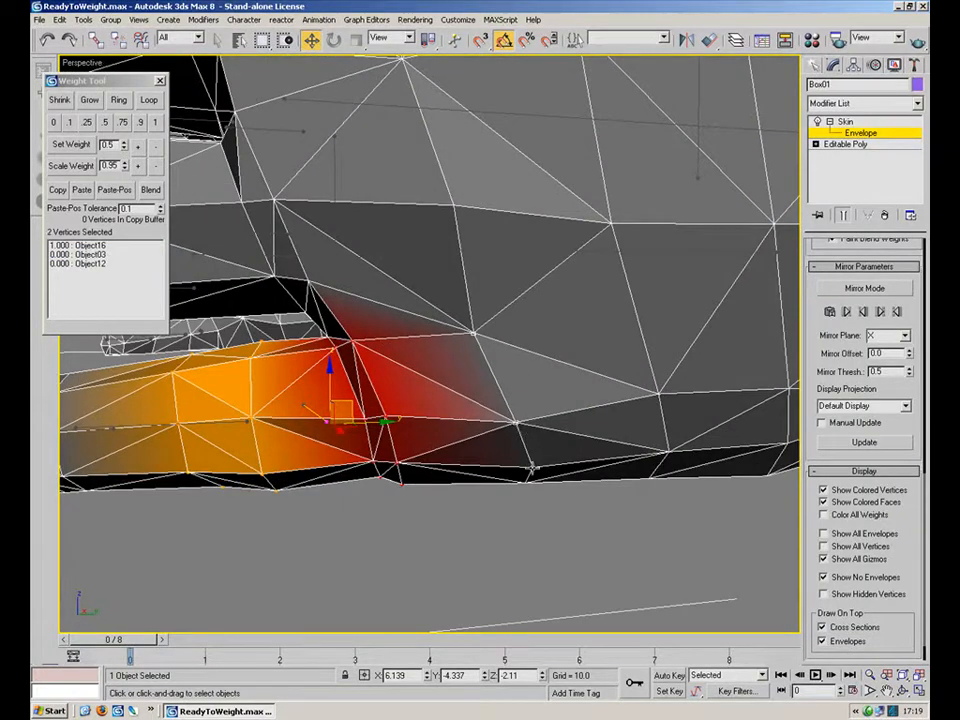
click(105, 122)
alt+middle_drag(330, 330, 343, 197)
alt+middle_drag(425, 350, 422, 378)
click(423, 377)
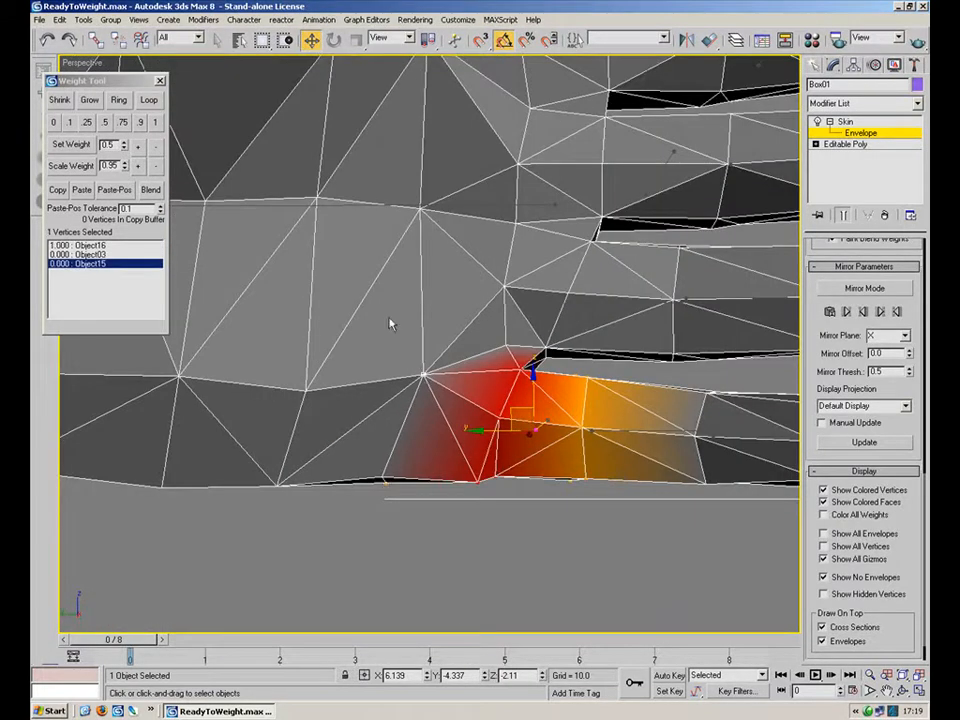
click(108, 123)
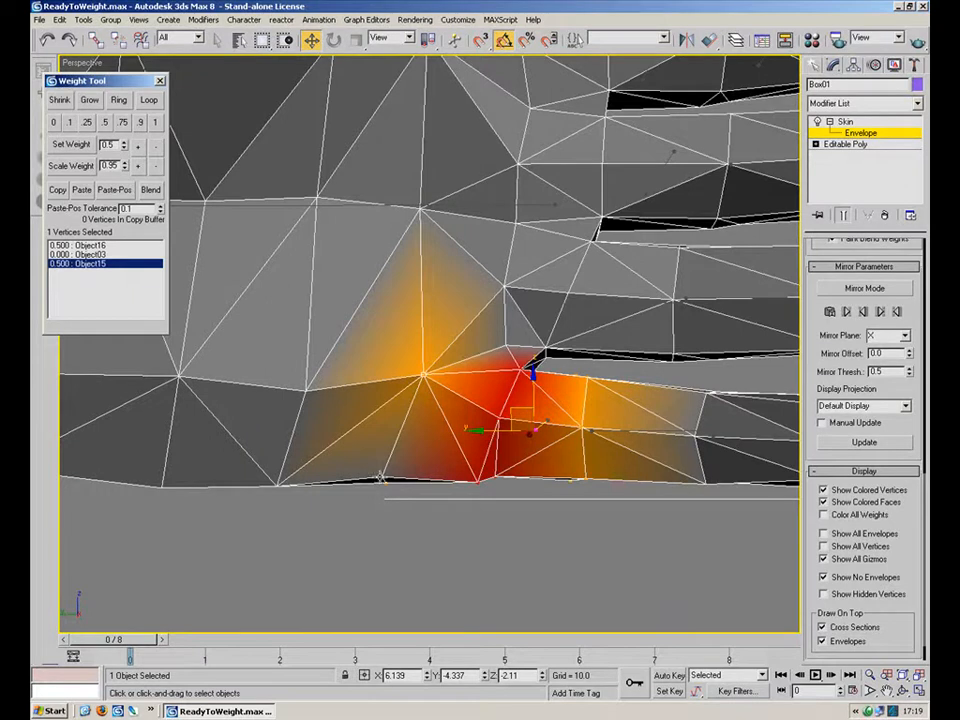
click(380, 477)
click(104, 122)
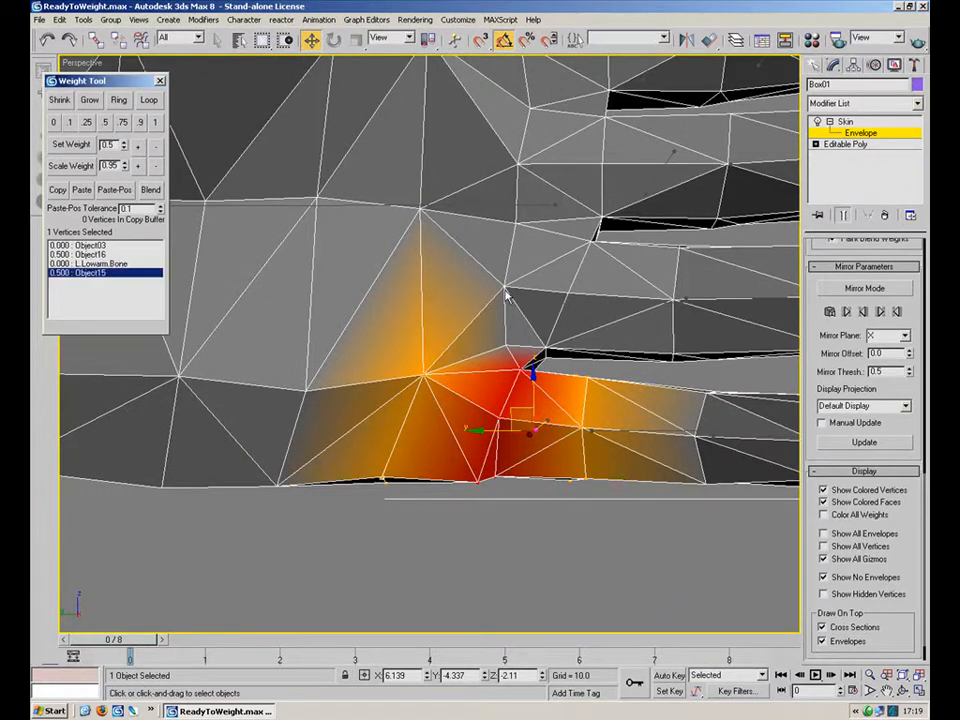
Step: Set Object15's weight to 0.5 on the vertex beside the gap between the little and ring fingers, and check it against Object16
click(505, 289)
click(422, 210)
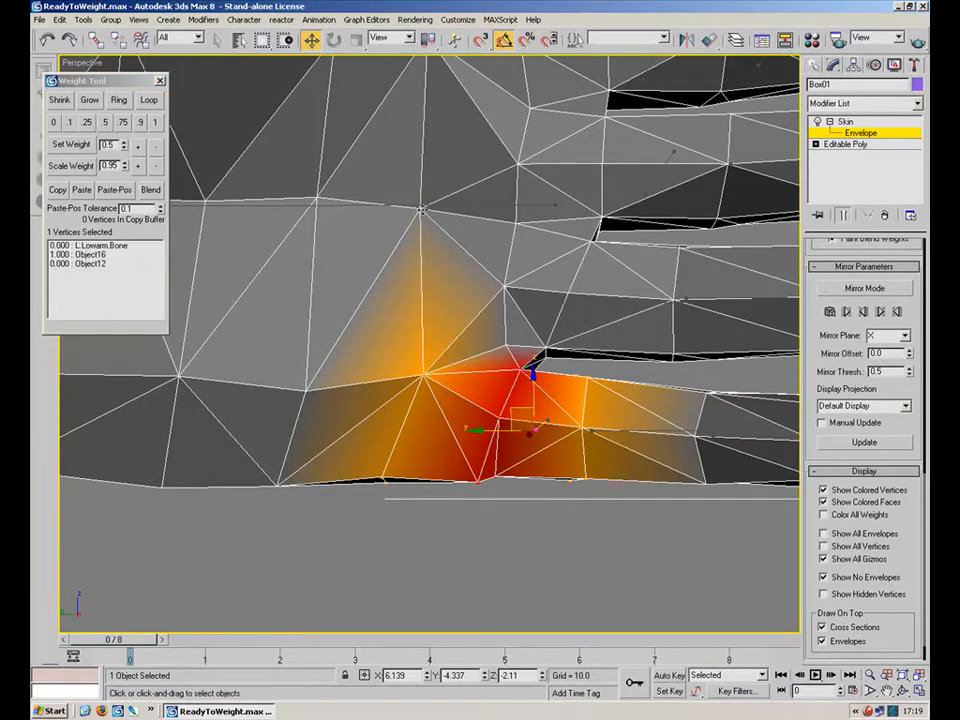
click(352, 208)
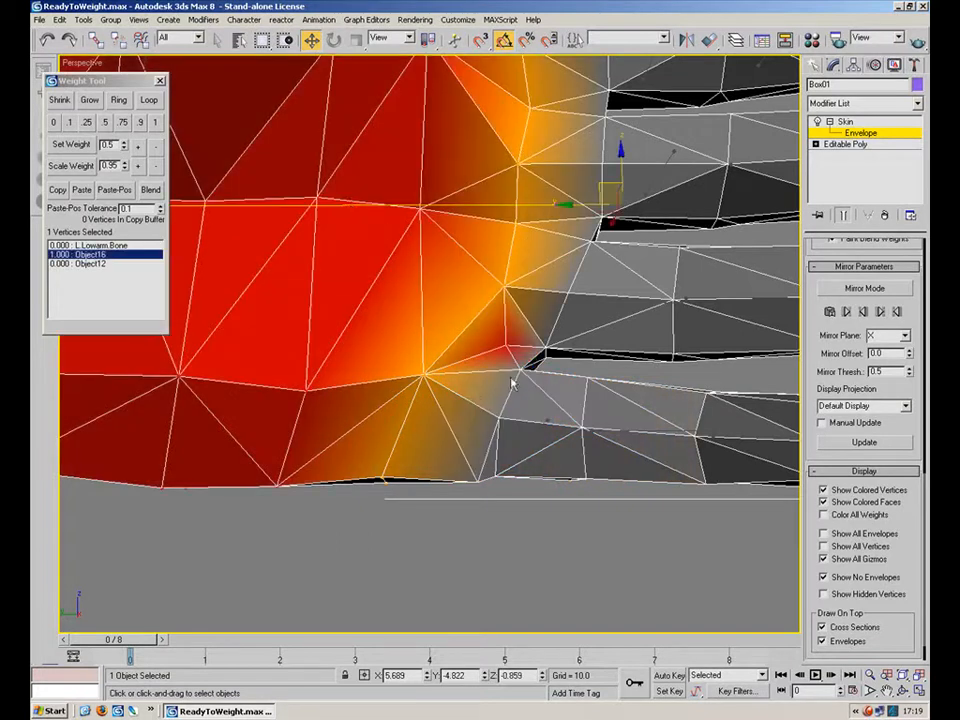
click(543, 423)
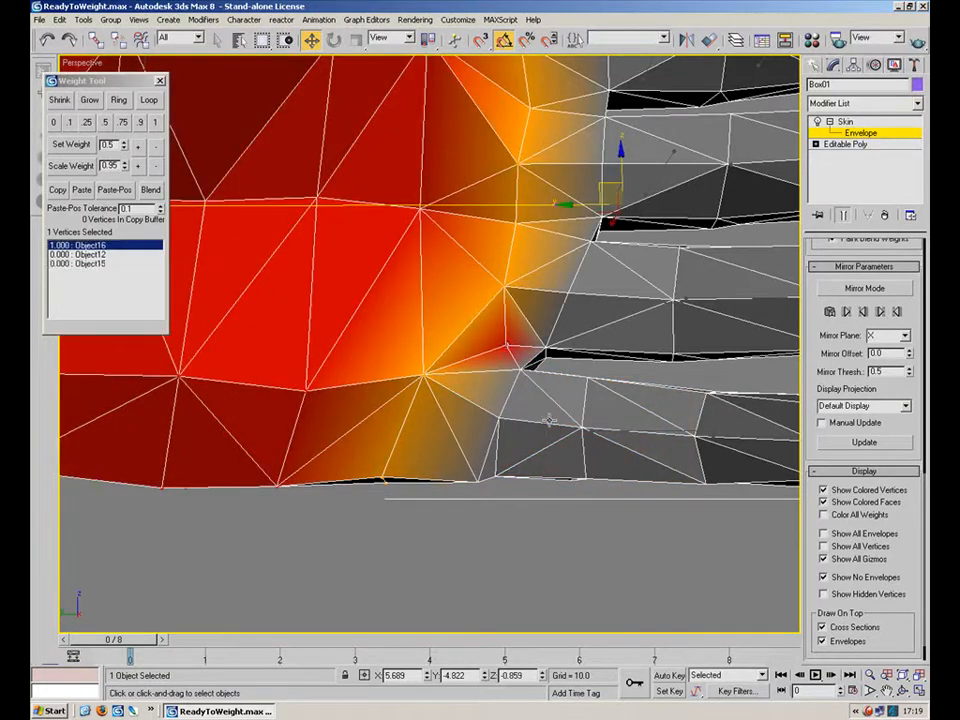
click(510, 314)
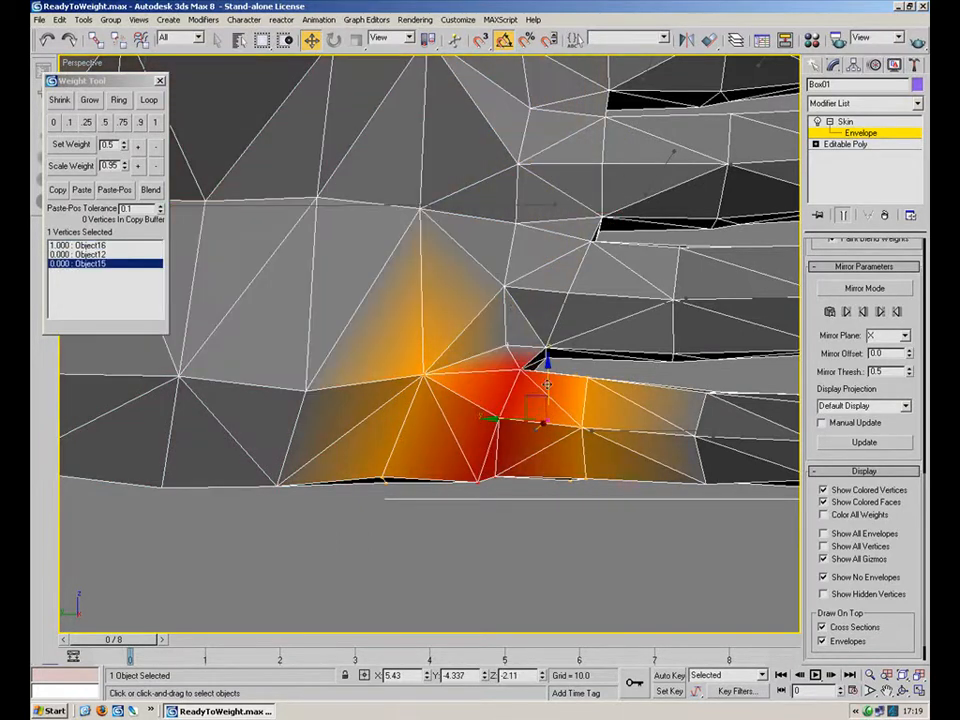
click(104, 122)
click(326, 205)
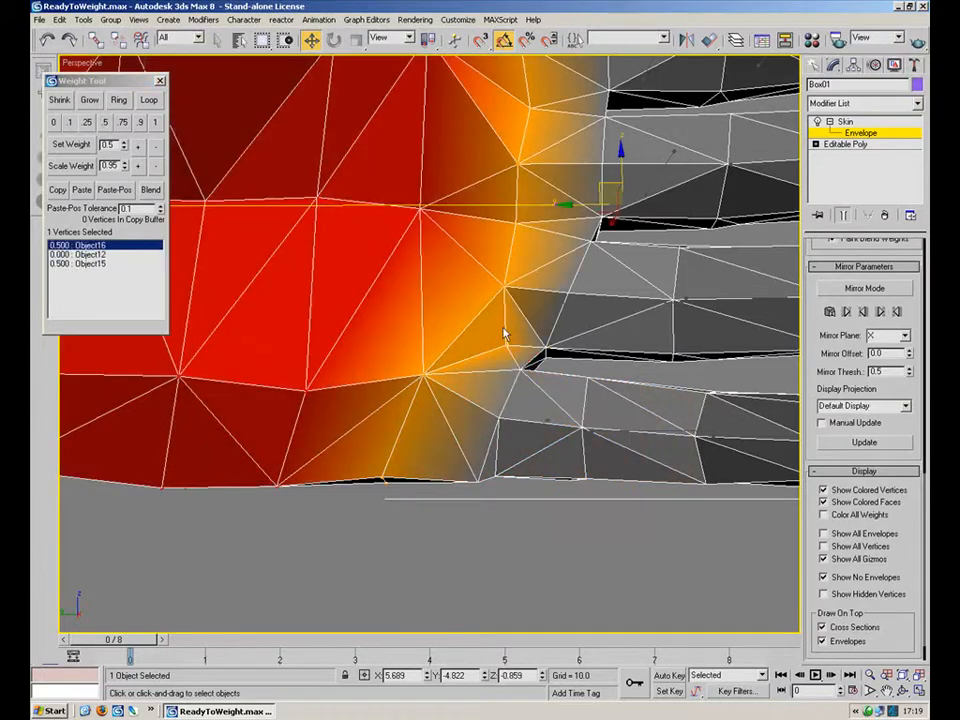
Step: Pick the thumb's base bone Object03, select the hand vertices bordering the base of the thumb, and give them a weight of 0.5
scroll(400, 300, down, 4)
middle_drag(378, 281, 440, 365)
scroll(440, 365, up, 4)
middle_drag(440, 365, 567, 490)
click(372, 262)
alt+middle_drag(347, 293, 416, 345)
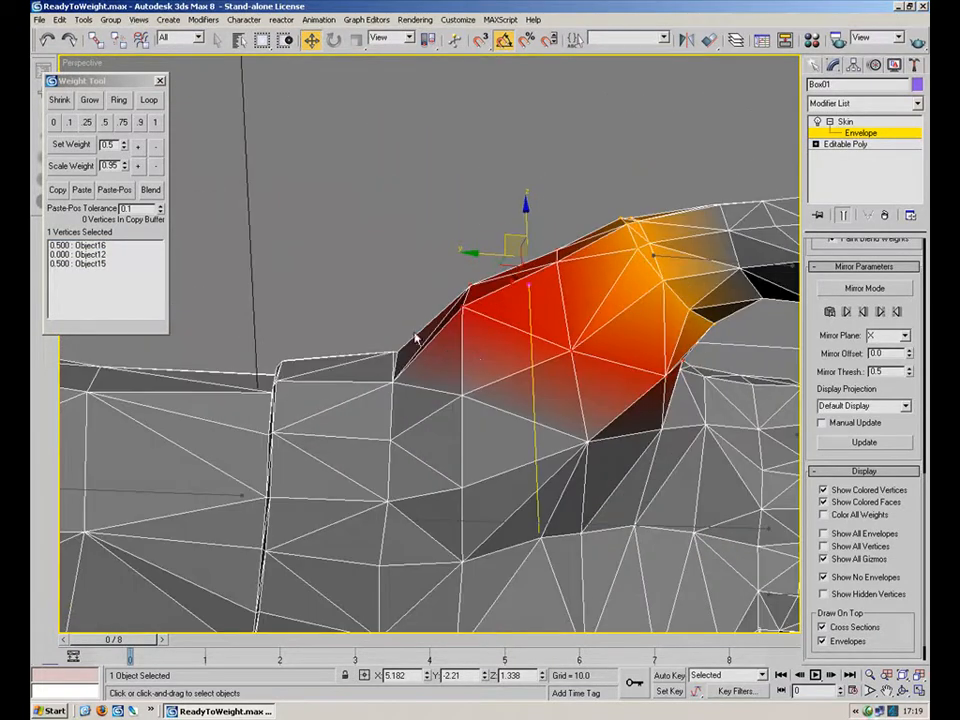
drag(401, 384, 381, 388)
click(466, 397)
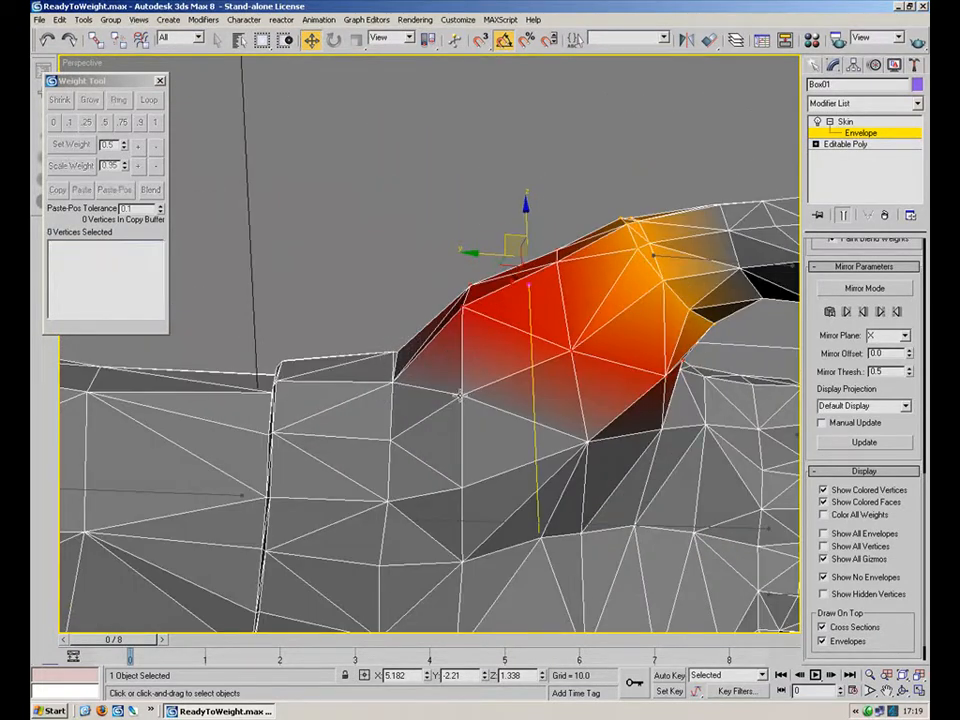
ctrl+click(587, 441)
alt+middle_drag(587, 441, 542, 401)
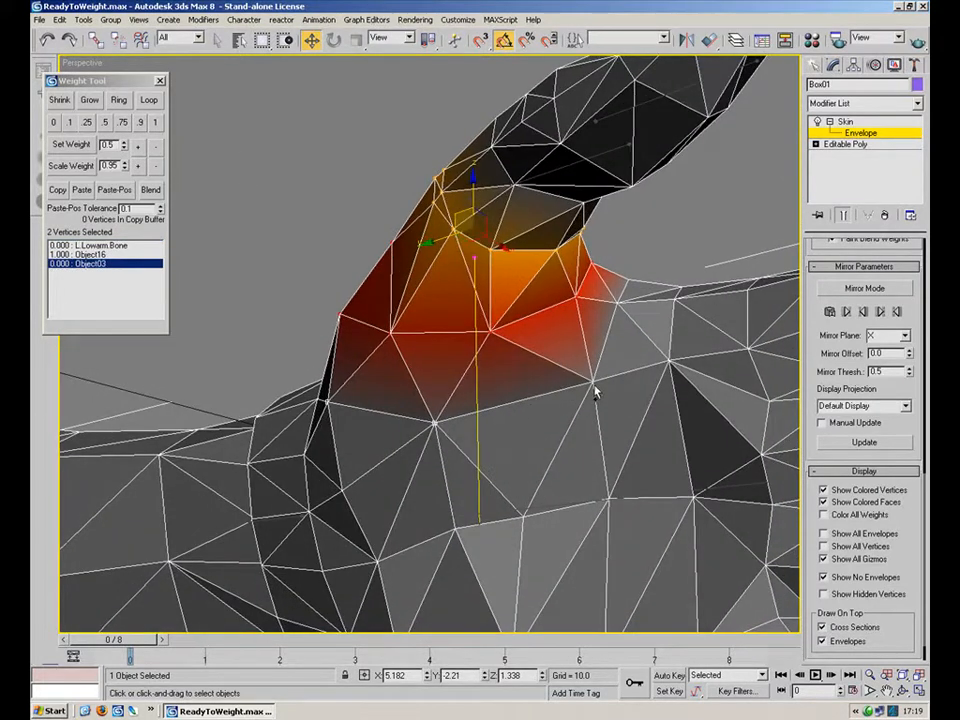
alt+middle_drag(604, 360, 644, 290)
ctrl+drag(655, 251, 642, 275)
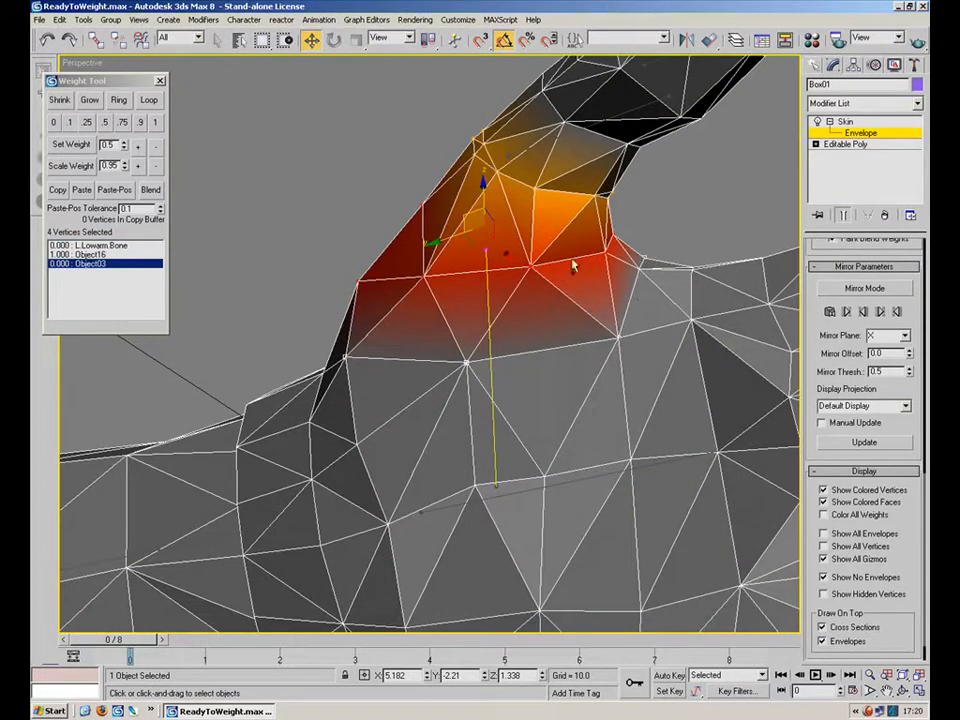
click(103, 124)
Step: Select the bordering vertices on the other side of the thumb's base and give Object03 a weight of 0.5 there
alt+middle_drag(545, 335, 345, 389)
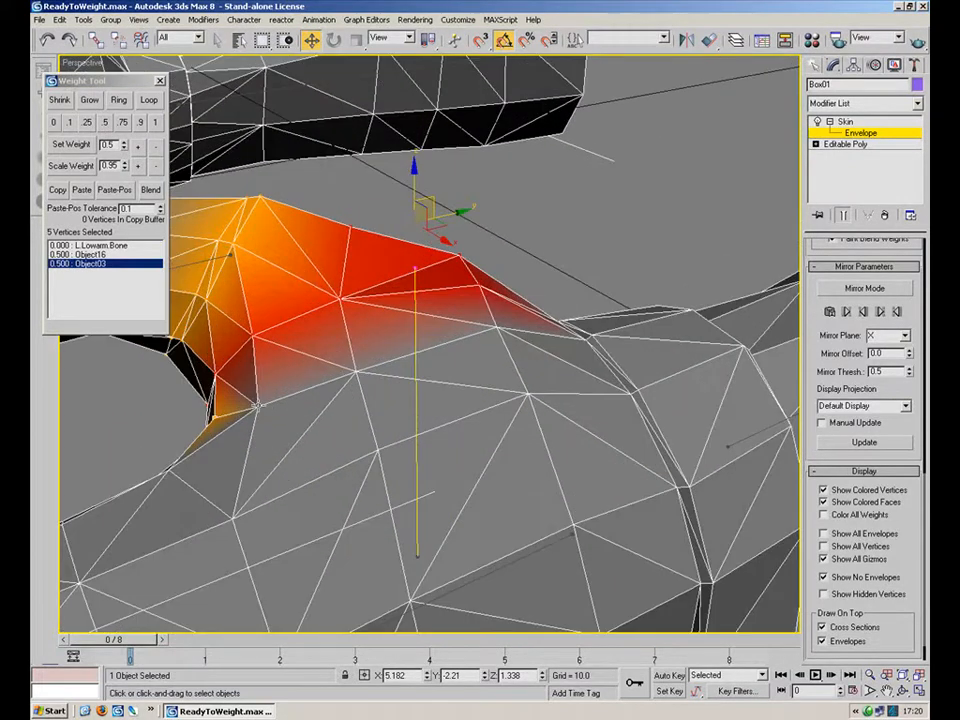
ctrl+click(493, 338)
alt+middle_drag(493, 338, 437, 347)
click(104, 122)
Step: Select the forearm-side ring of wrist vertices, give the hand bone Object16 a weight of 0.25, and check L.Lowarm.Bone's influence
alt+middle_drag(221, 231, 423, 305)
click(403, 474)
alt+middle_drag(535, 475, 617, 388)
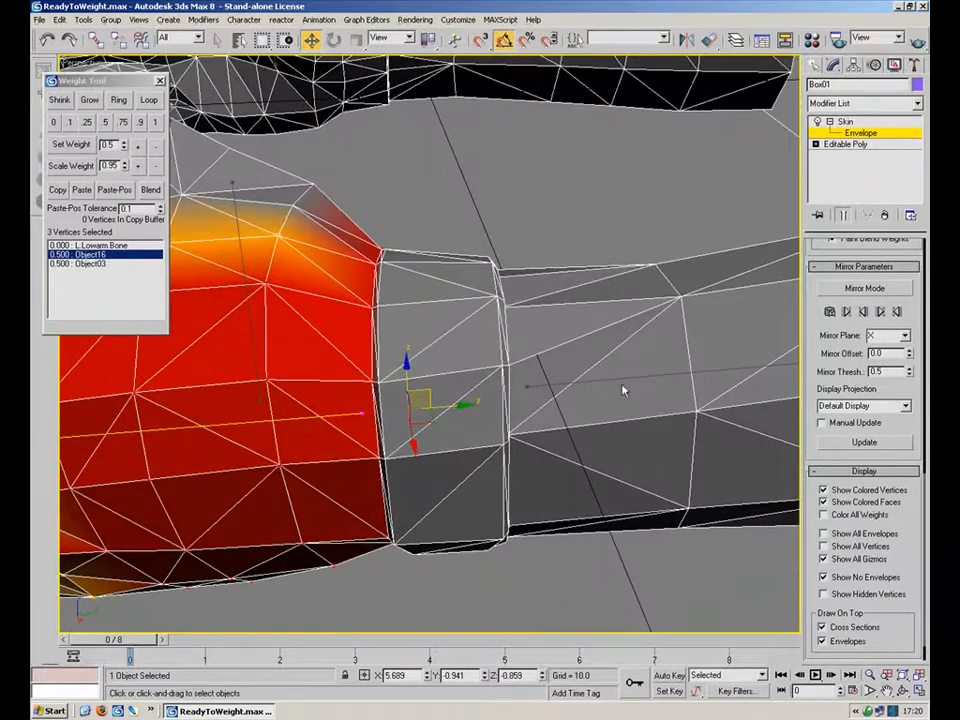
click(627, 377)
click(324, 418)
drag(535, 235, 465, 589)
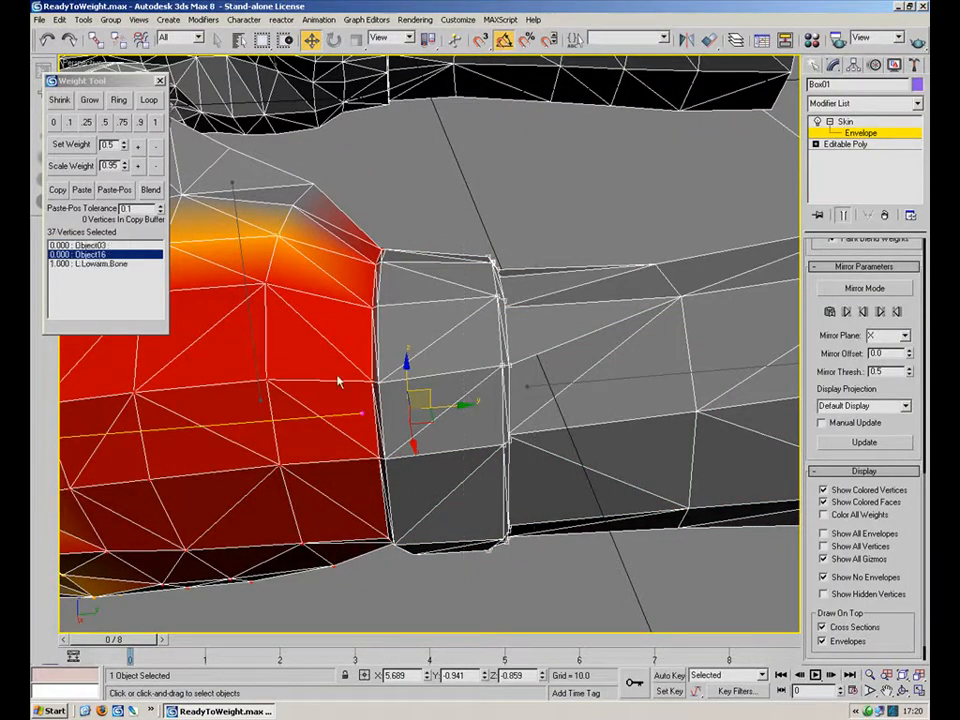
click(94, 246)
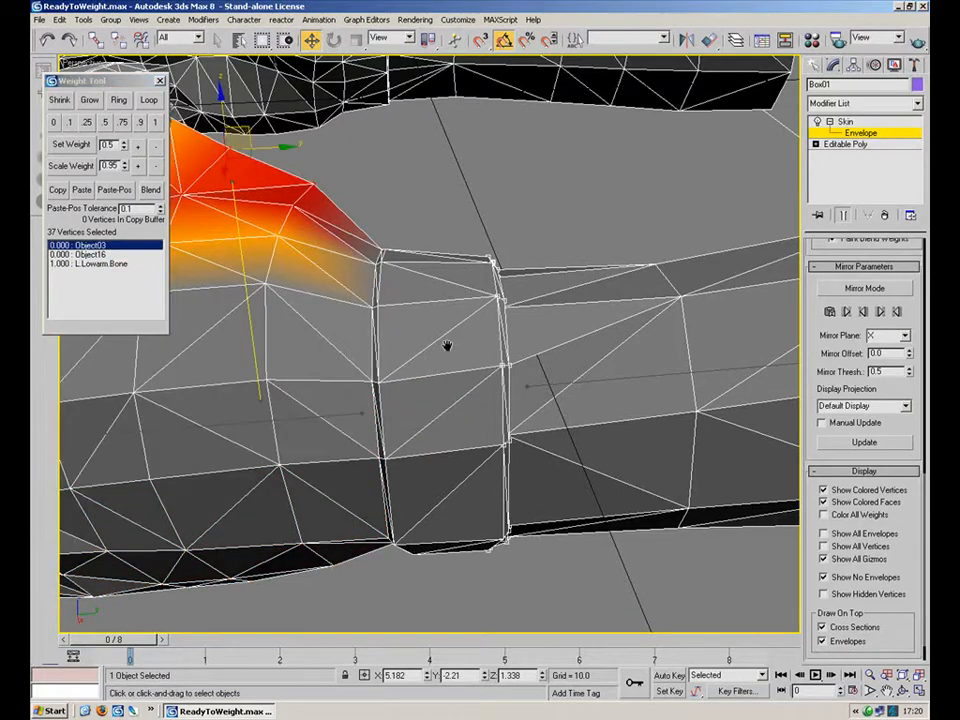
alt+middle_drag(440, 356, 451, 335)
click(364, 382)
middle_drag(549, 384, 454, 332)
alt+middle_drag(454, 332, 238, 275)
click(87, 122)
mouse_move(308, 205)
alt+middle_down()
mouse_move(399, 261)
mouse_move(435, 268)
mouse_move(322, 293)
alt+middle_up()
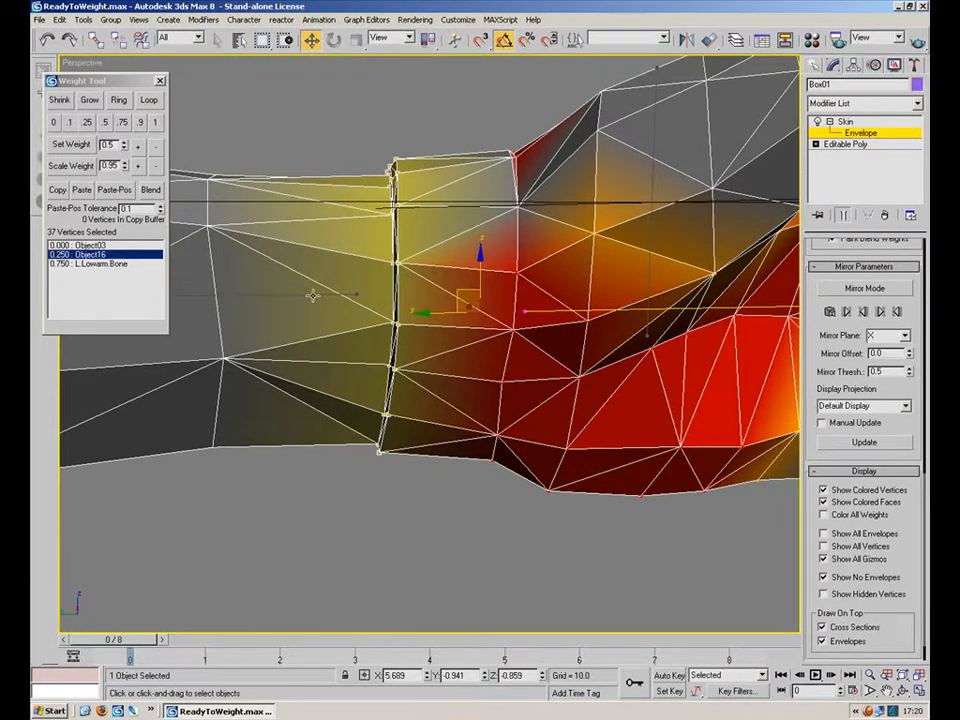
click(288, 294)
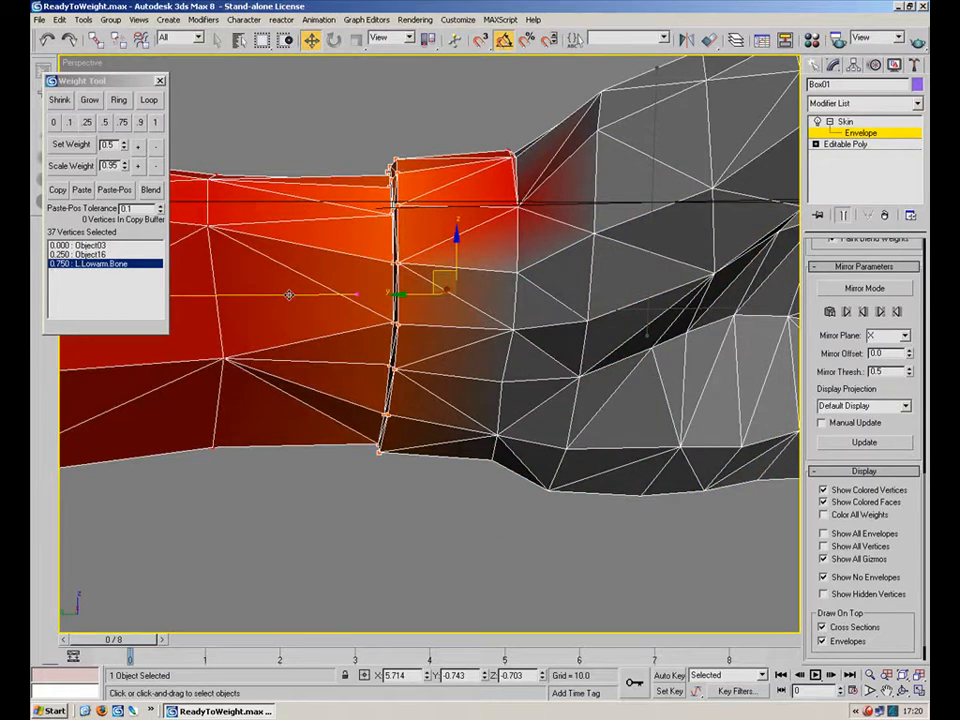
Step: Pick Object16, select the hand-side ring of wrist vertices all the way around, and give them a weight of 1
click(519, 208)
middle_drag(523, 199, 484, 320)
mouse_move(484, 320)
alt+middle_down()
mouse_move(497, 358)
mouse_move(514, 345)
mouse_move(486, 325)
alt+middle_up()
click(595, 411)
alt+middle_drag(572, 401, 445, 218)
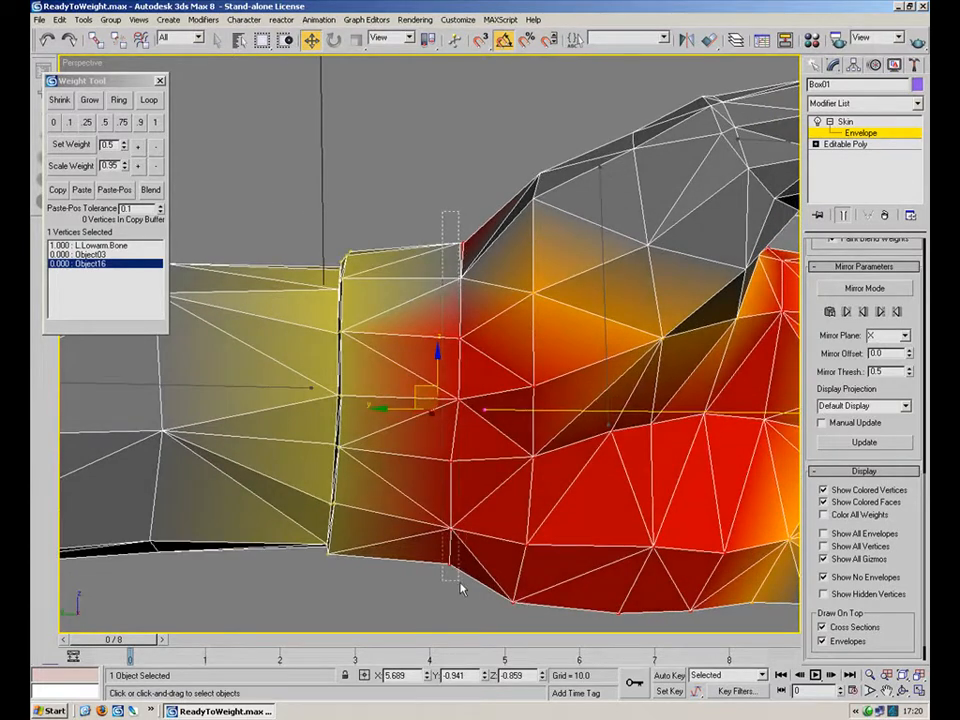
drag(479, 598, 479, 598)
alt+middle_drag(404, 434, 657, 383)
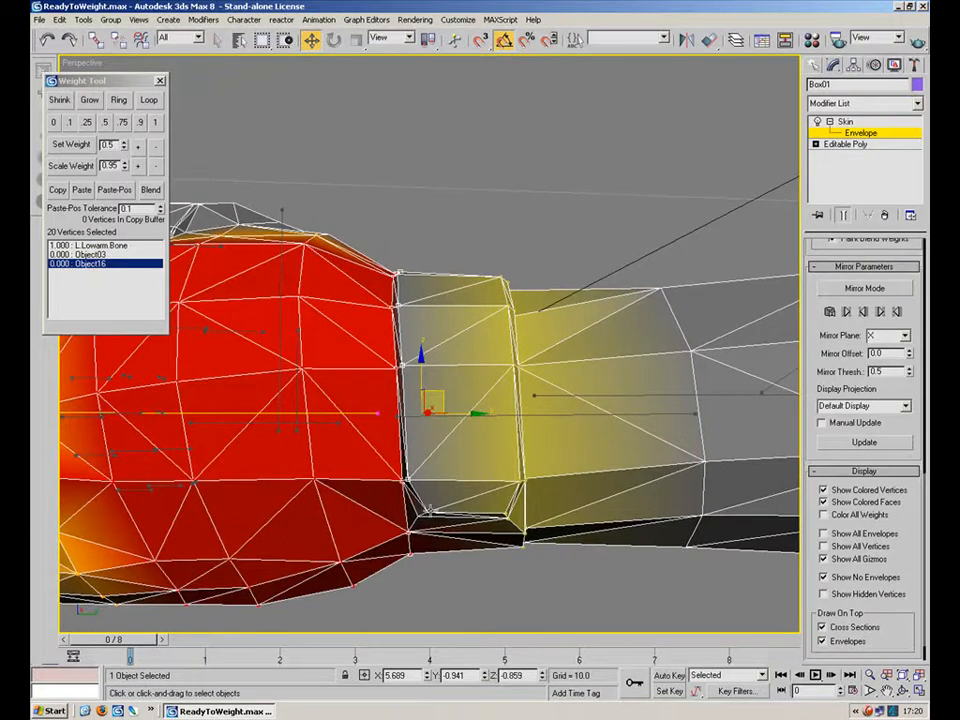
alt+middle_drag(450, 493, 200, 430)
click(155, 122)
Step: Give L.Lowarm.Bone a weight of 0.25 on the selected hand-side wrist ring
alt+middle_drag(212, 161, 341, 290)
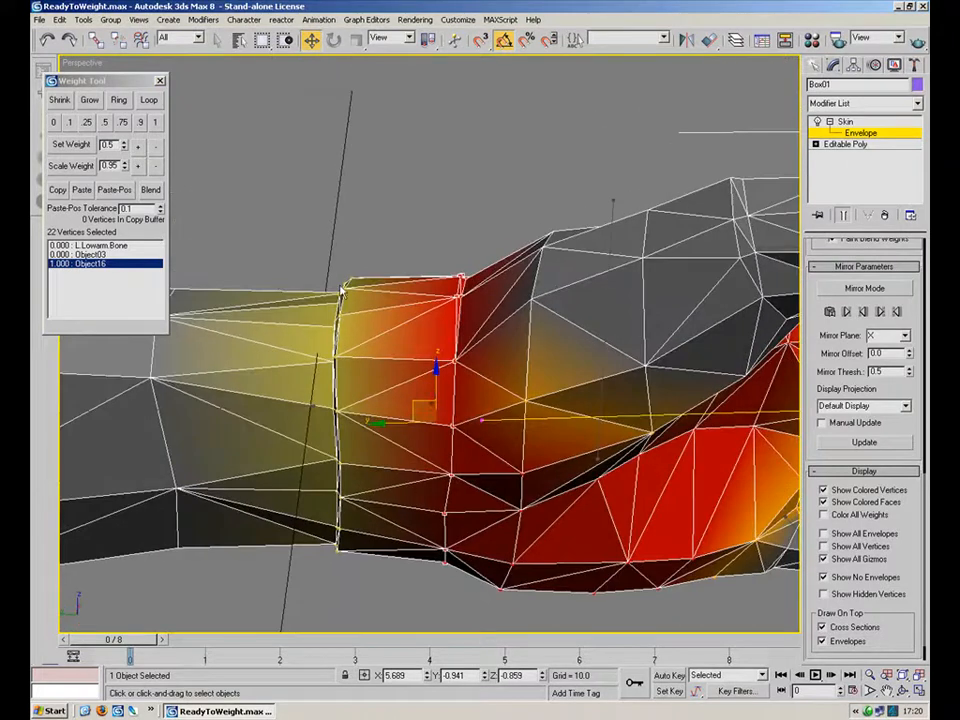
click(110, 246)
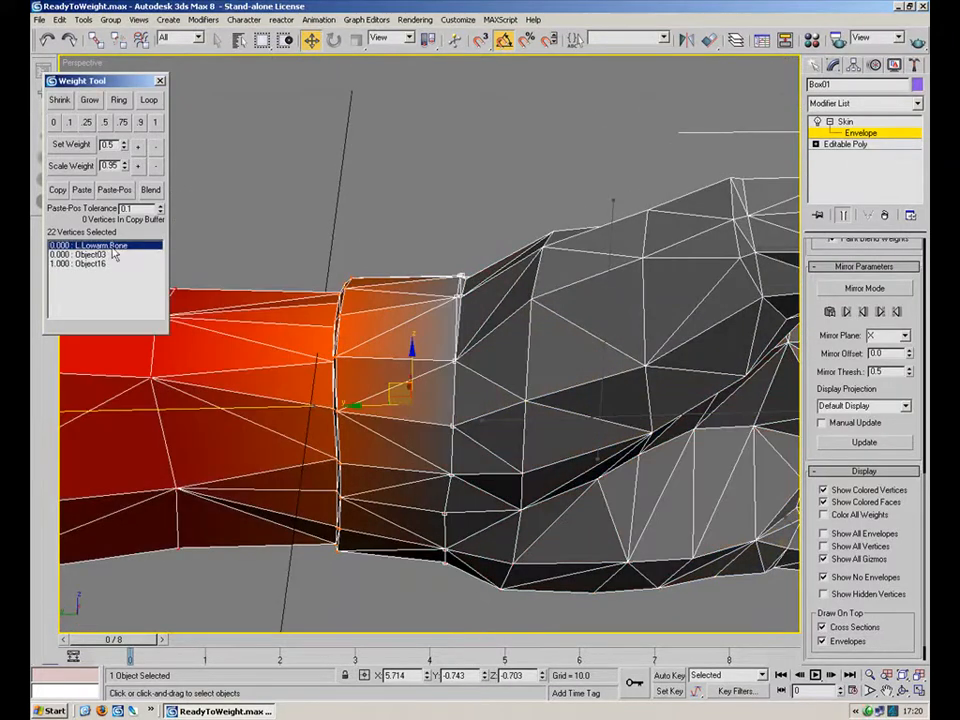
click(87, 122)
Step: Examine the influence of the hand bone Object16 and the thumb base bone Object03 around the wrist, palm and thumb
alt+middle_drag(336, 270, 543, 441)
click(561, 442)
alt+middle_drag(541, 379, 536, 284)
click(509, 352)
alt+middle_drag(509, 352, 419, 355)
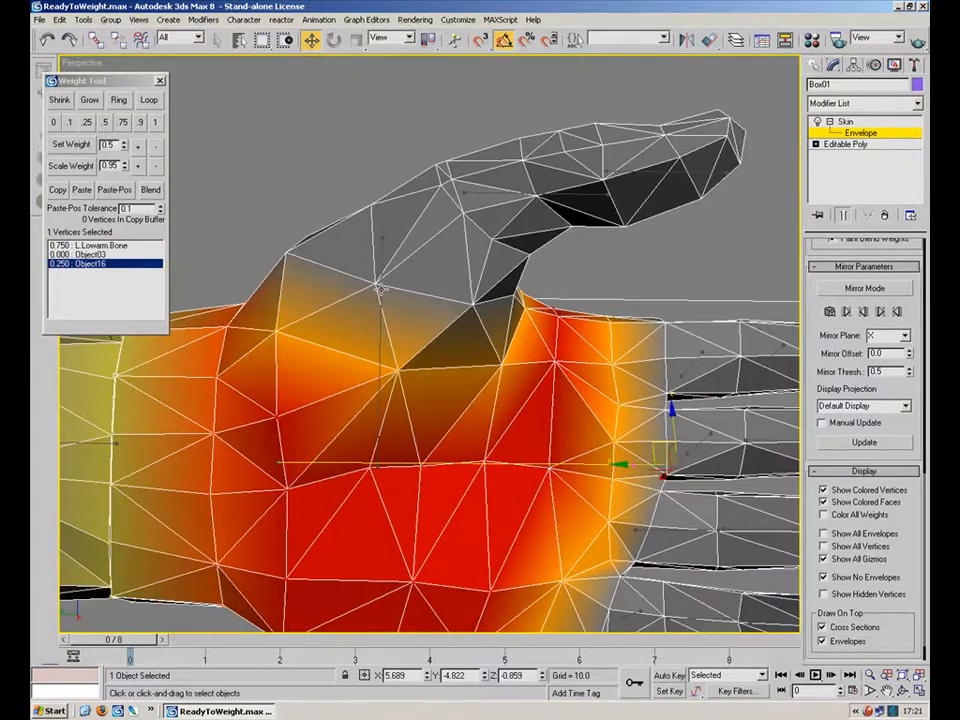
click(411, 289)
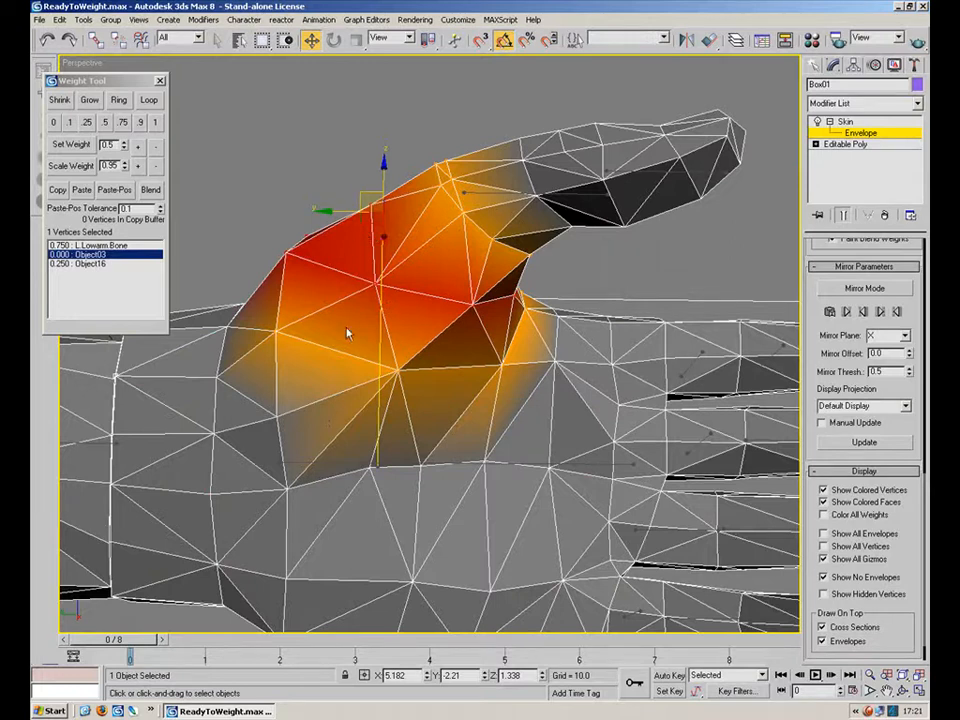
alt+middle_drag(328, 322, 472, 403)
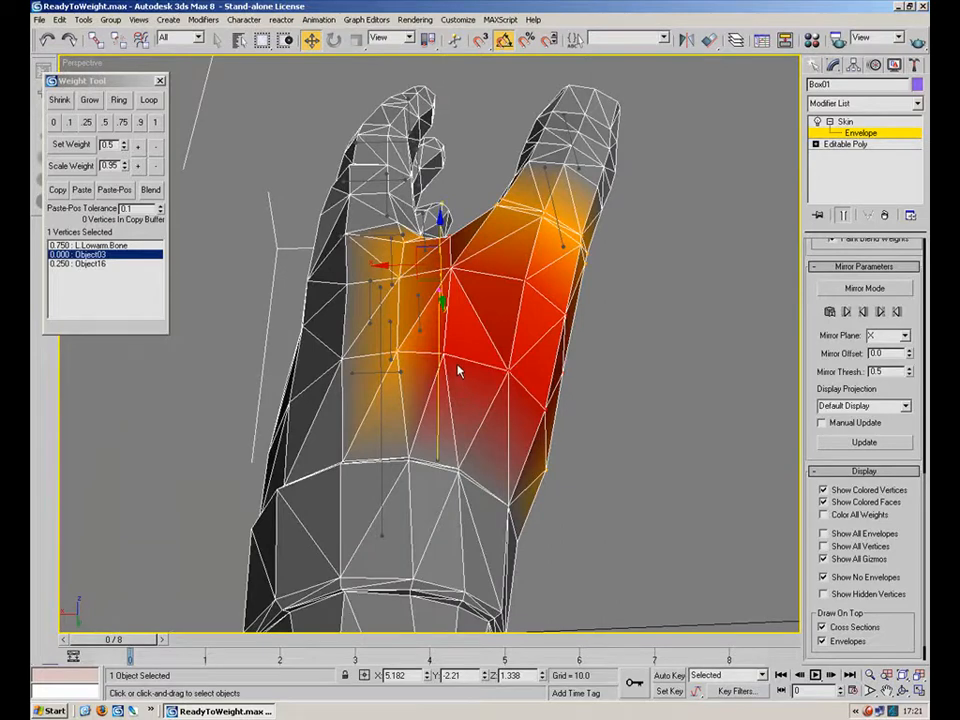
alt+middle_drag(432, 360, 668, 366)
alt+middle_drag(528, 323, 490, 297)
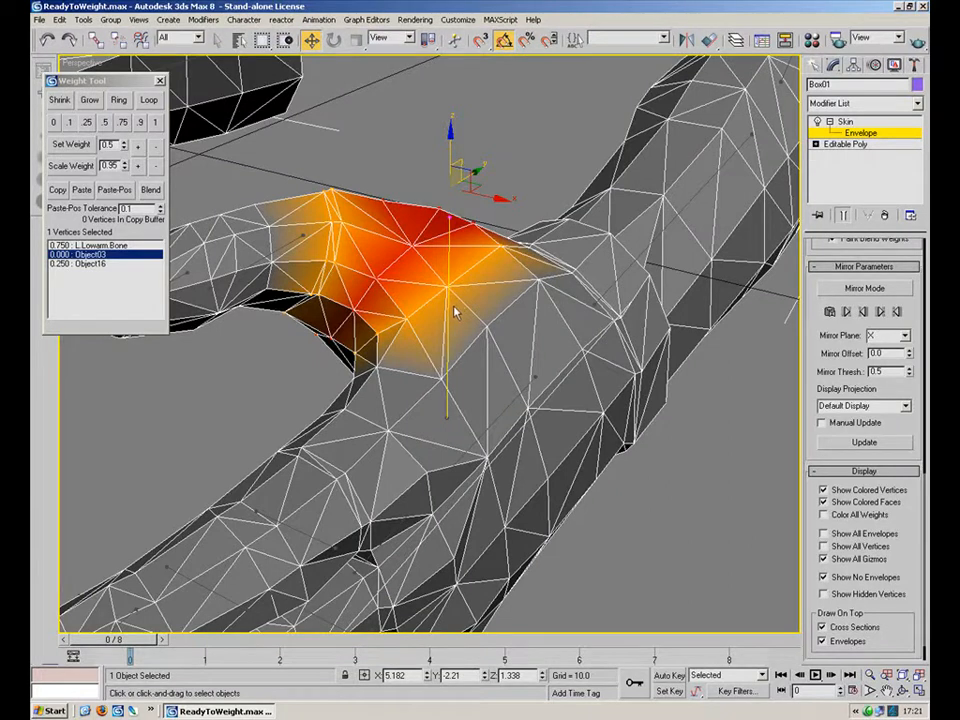
Step: Leave envelope editing on the Skin modifier and save the scene as a new file named ReadyToWeight01.max
click(847, 135)
click(38, 20)
click(80, 90)
Step: Unhide all hidden objects in the scene to bring back the pistol and controls
right_click(625, 376)
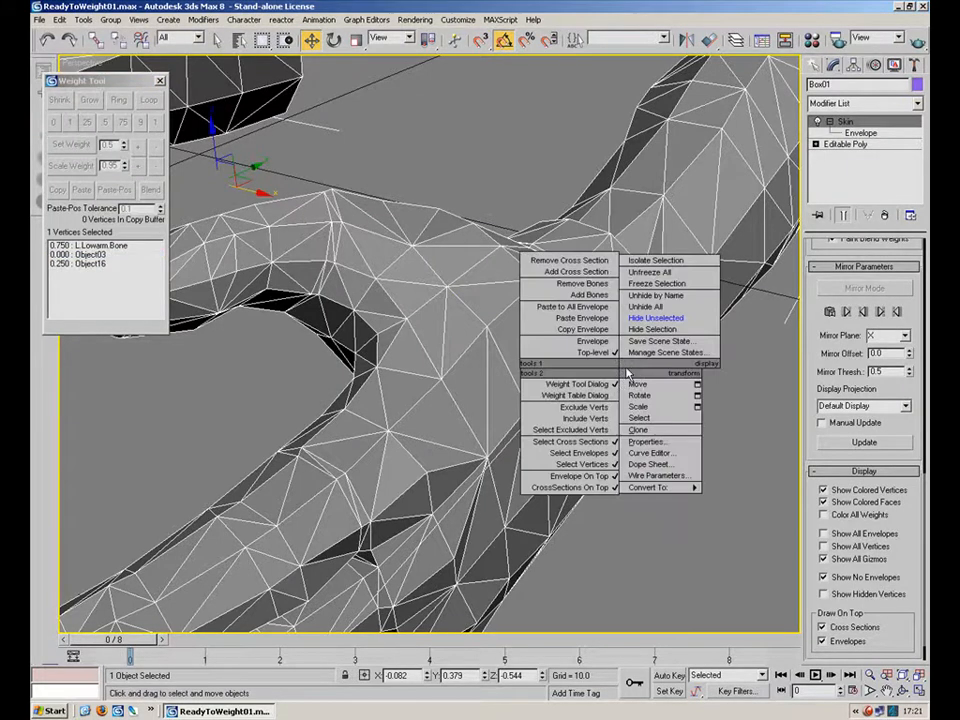
right_click(772, 372)
click(790, 350)
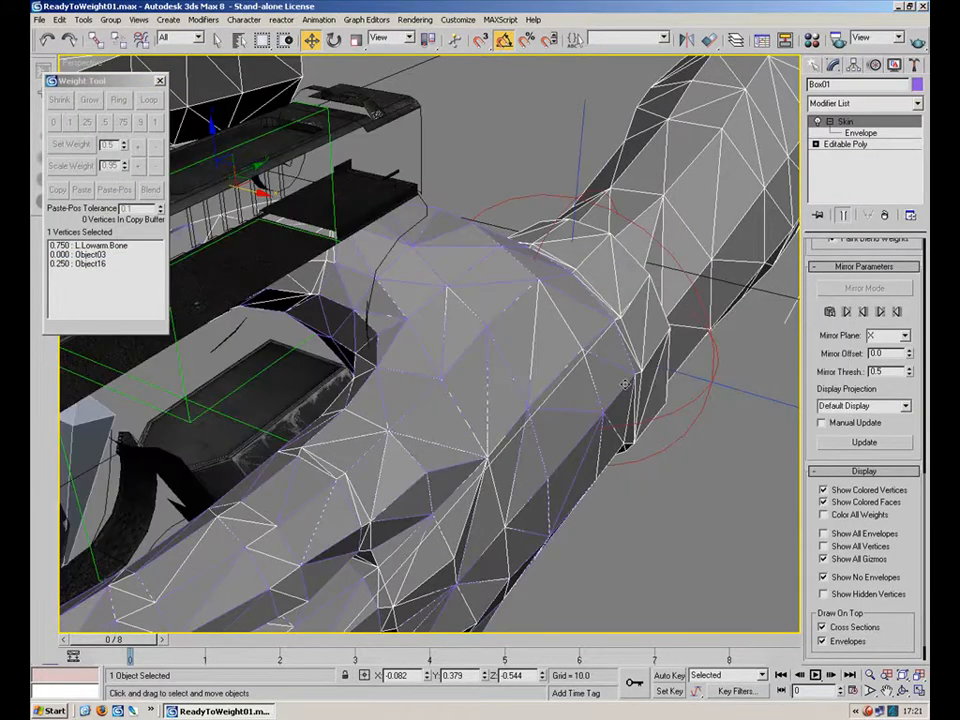
Step: Deselect the arm mesh and set the animation's end time to frame 10
click(606, 604)
click(852, 691)
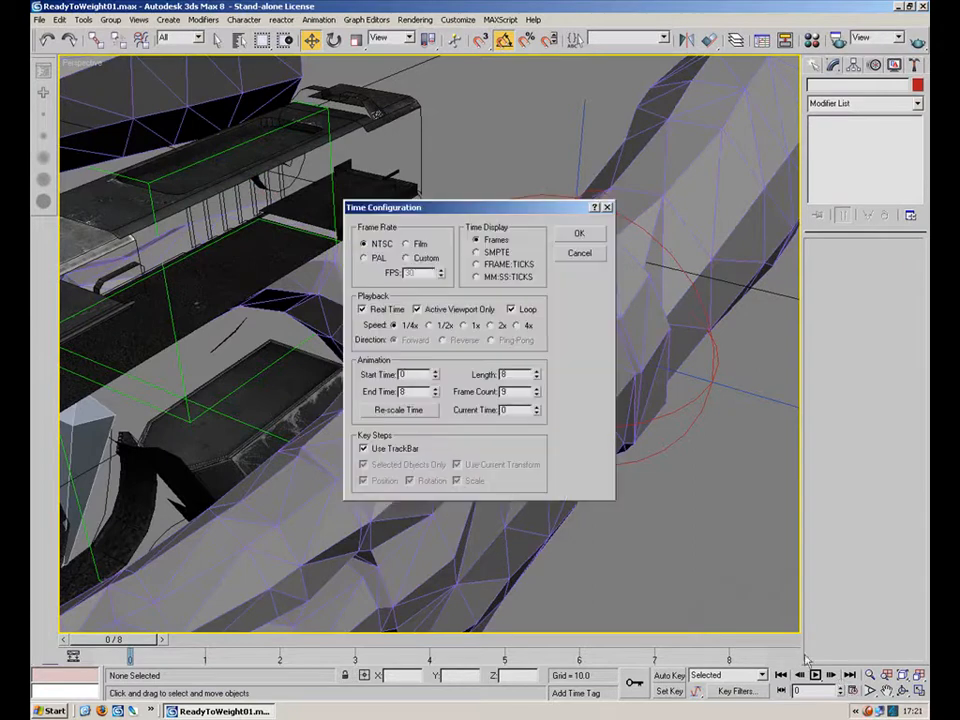
click(591, 238)
Step: Hide the pistol parts, including Glock.Mesh, and the arm mesh Box01, leaving the hand bones and wrist controls in view
alt+middle_drag(480, 443, 538, 491)
click(538, 491)
right_click(534, 491)
click(561, 446)
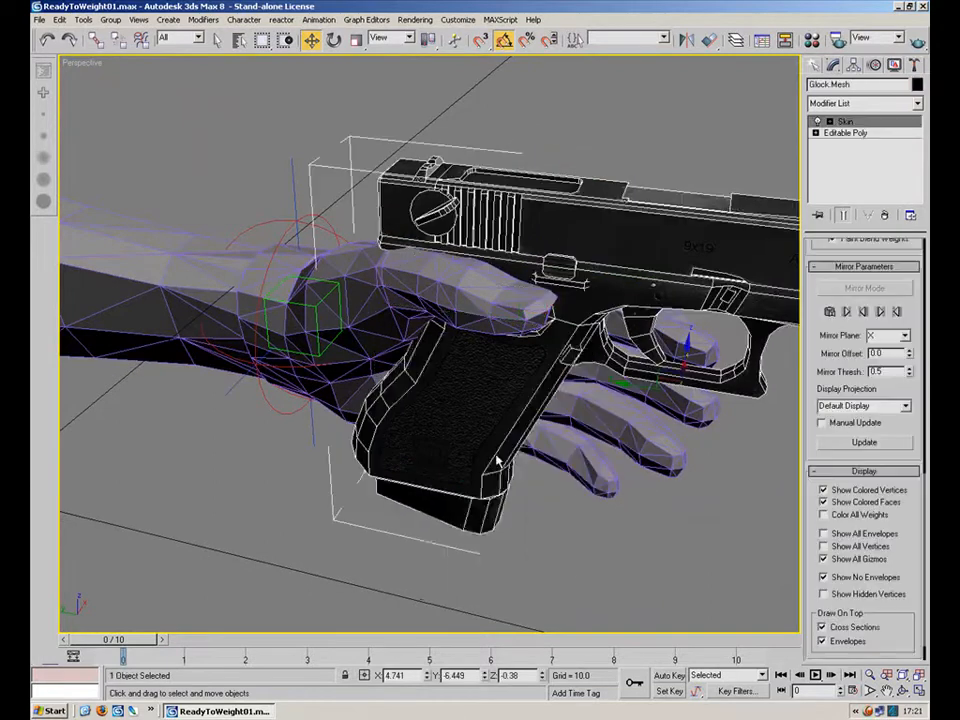
click(494, 455)
right_click(494, 455)
click(527, 410)
right_click(521, 440)
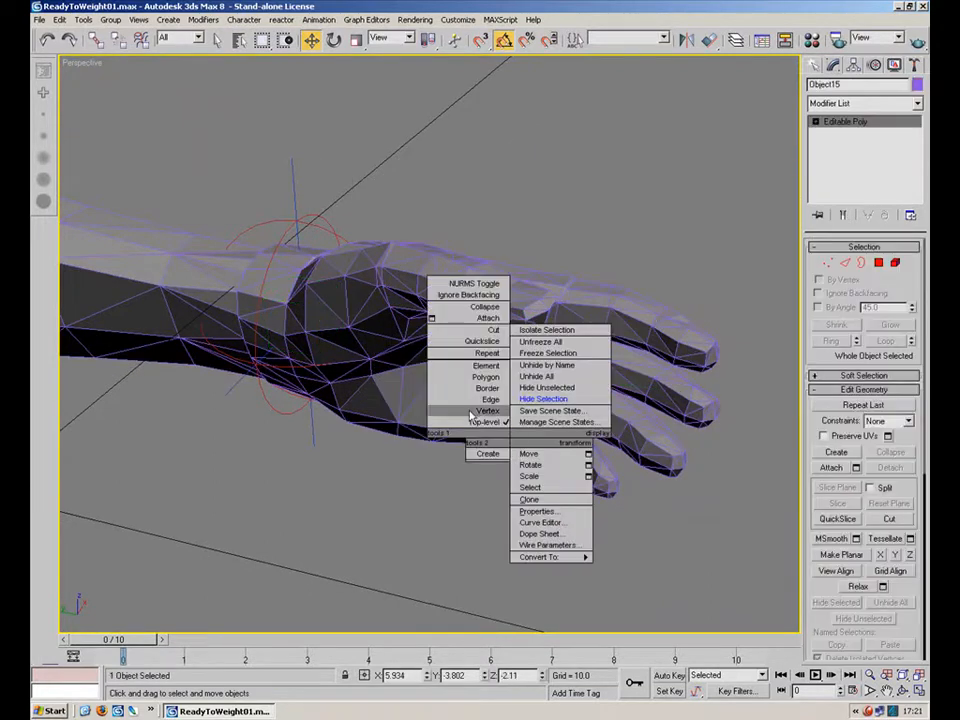
click(376, 397)
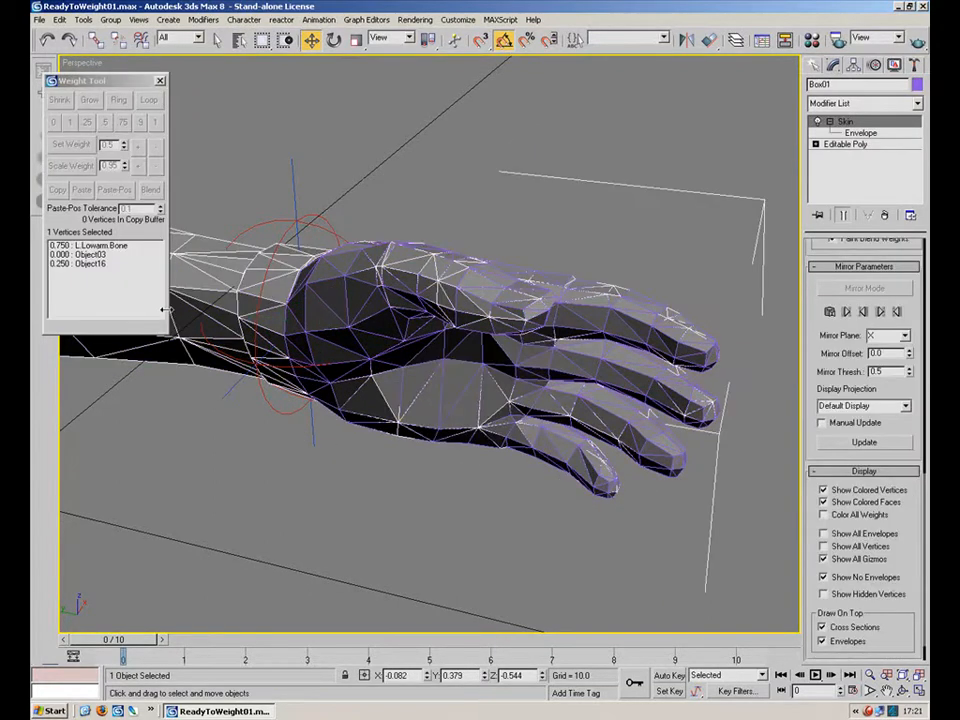
right_click(187, 312)
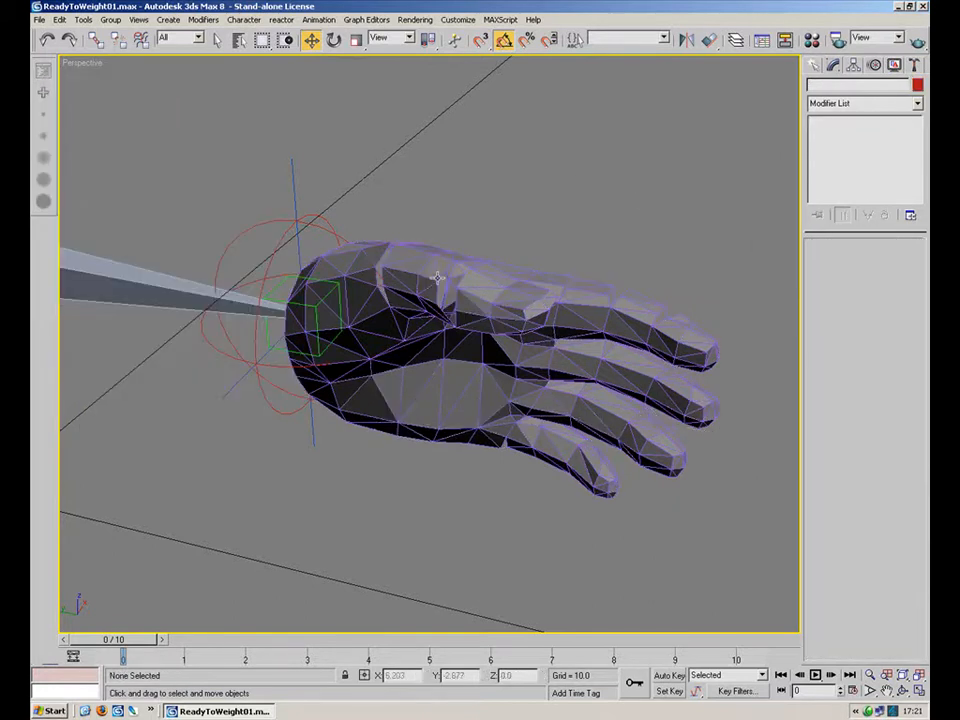
Step: Turn on Auto Key with L.Wrist.ctrl selected and extend the animation's end time to frame 20
alt+middle_drag(300, 360, 328, 370)
scroll(328, 370, up, 3)
click(300, 382)
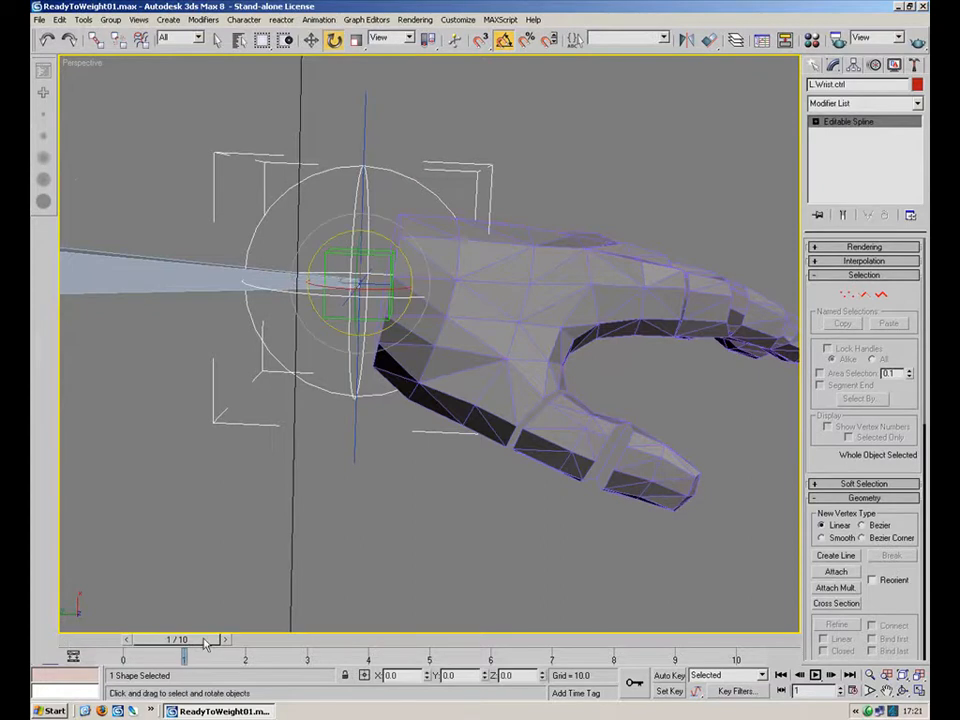
click(660, 677)
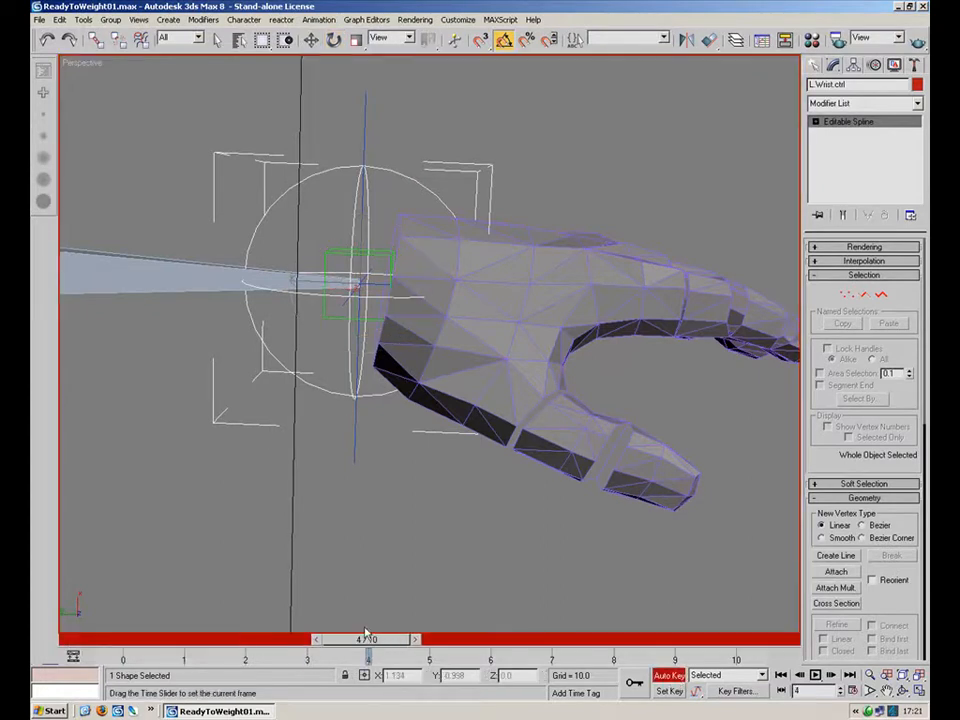
click(864, 691)
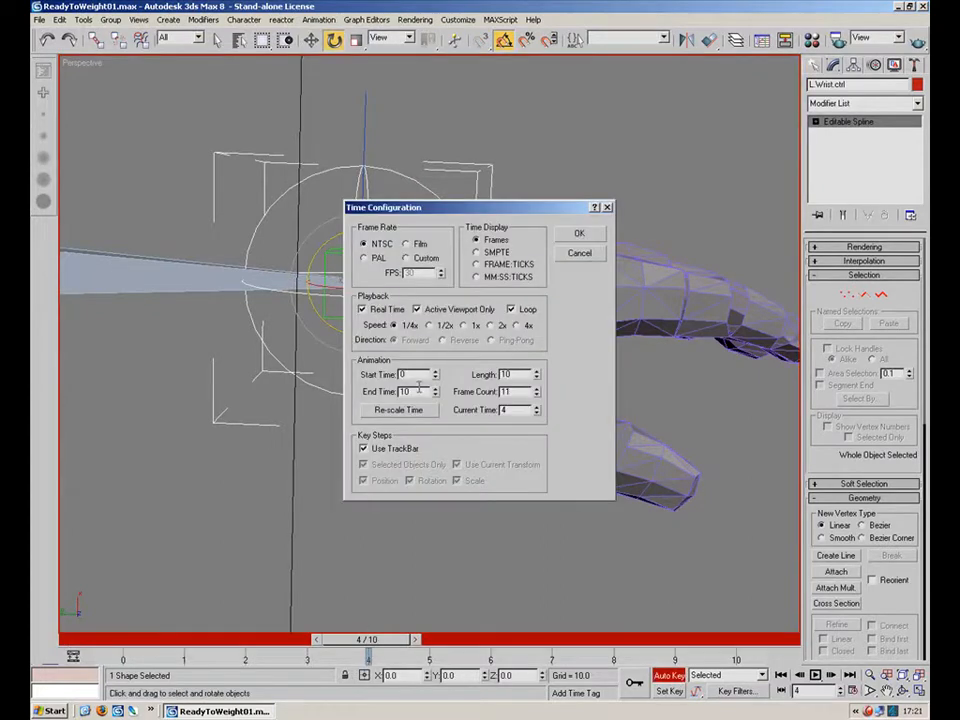
click(598, 233)
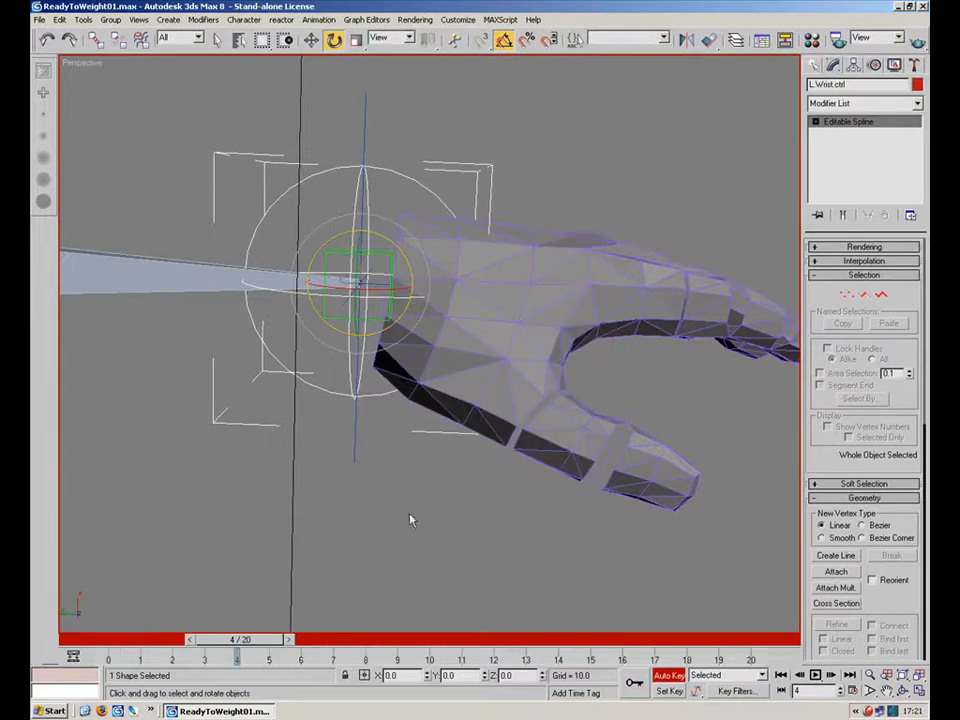
Step: At frame 4, rotate L.Wrist.ctrl to bend the left hand at the wrist
alt+middle_drag(407, 480, 440, 395)
drag(440, 395, 443, 291)
right_click(428, 378)
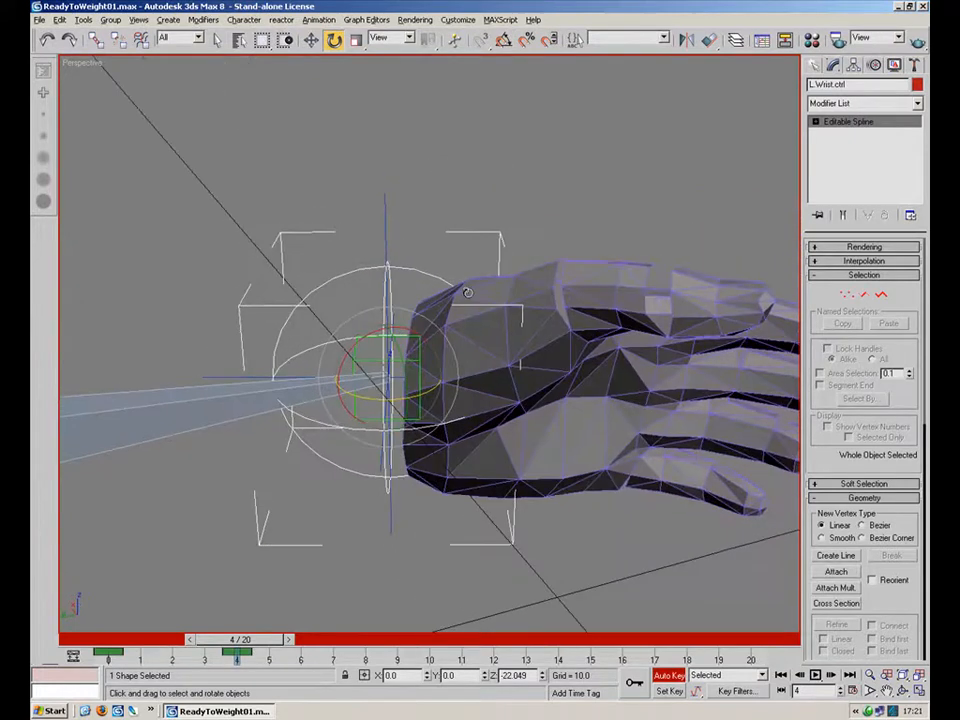
alt+middle_drag(443, 291, 513, 333)
drag(370, 397, 412, 427)
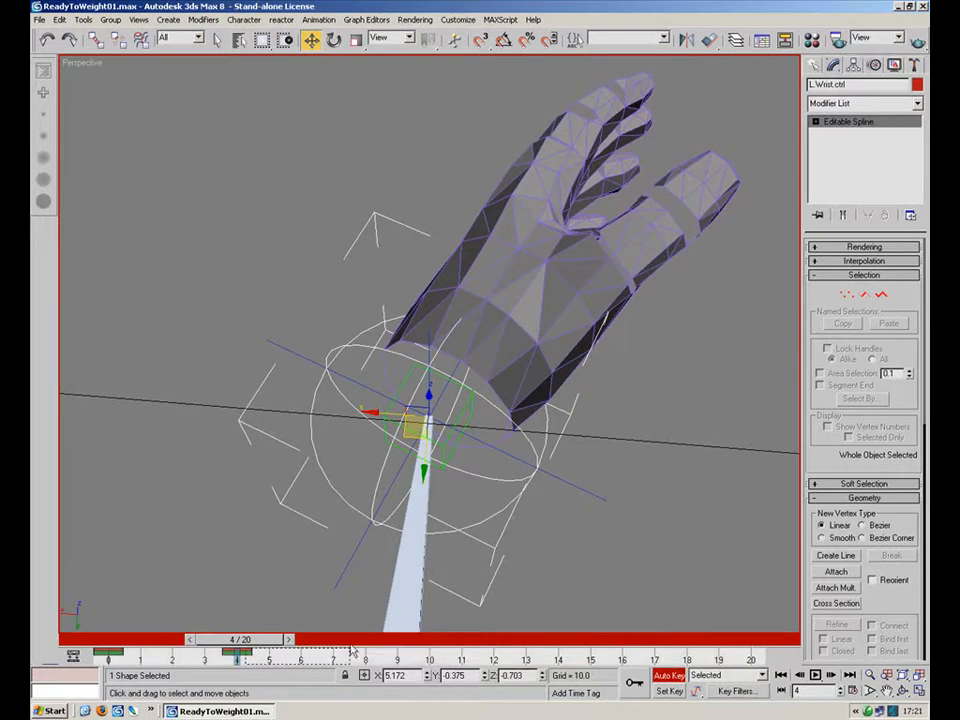
Step: Create a key for L.Wrist.ctrl at frame 12 and rotate the control about 42 degrees around Z there
drag(244, 645, 474, 645)
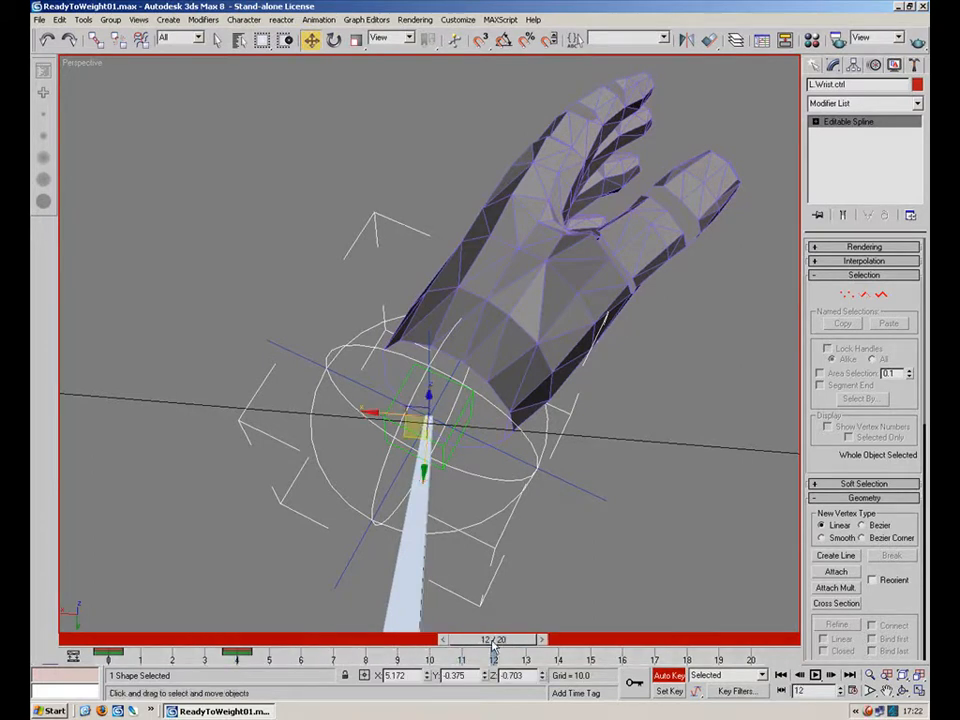
right_click(491, 642)
click(547, 337)
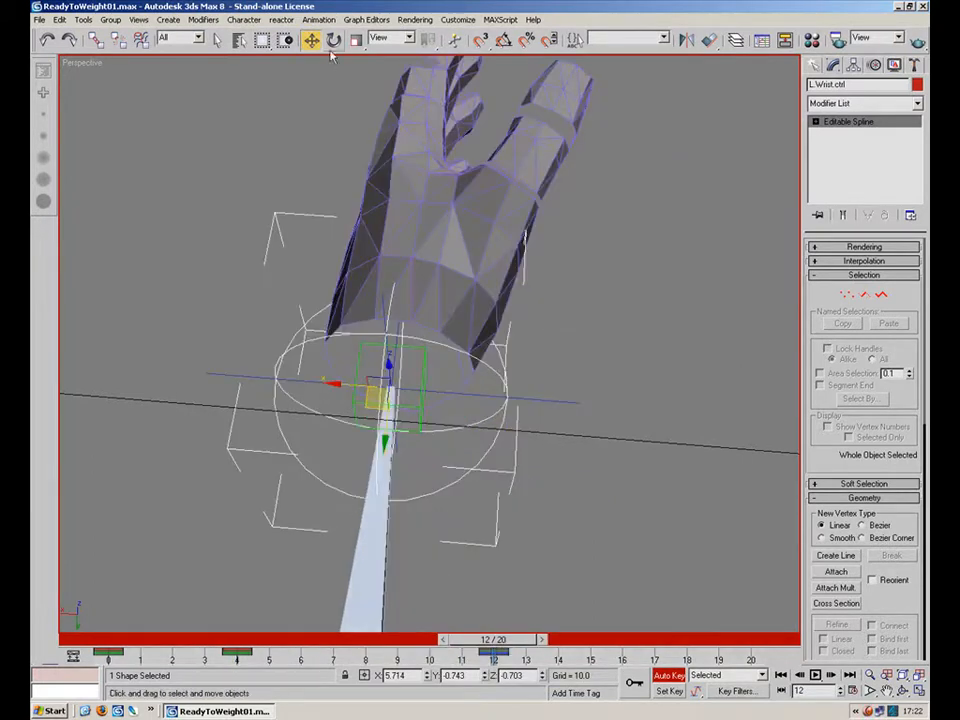
drag(424, 430, 478, 616)
alt+middle_drag(356, 479, 464, 398)
alt+middle_drag(415, 354, 535, 539)
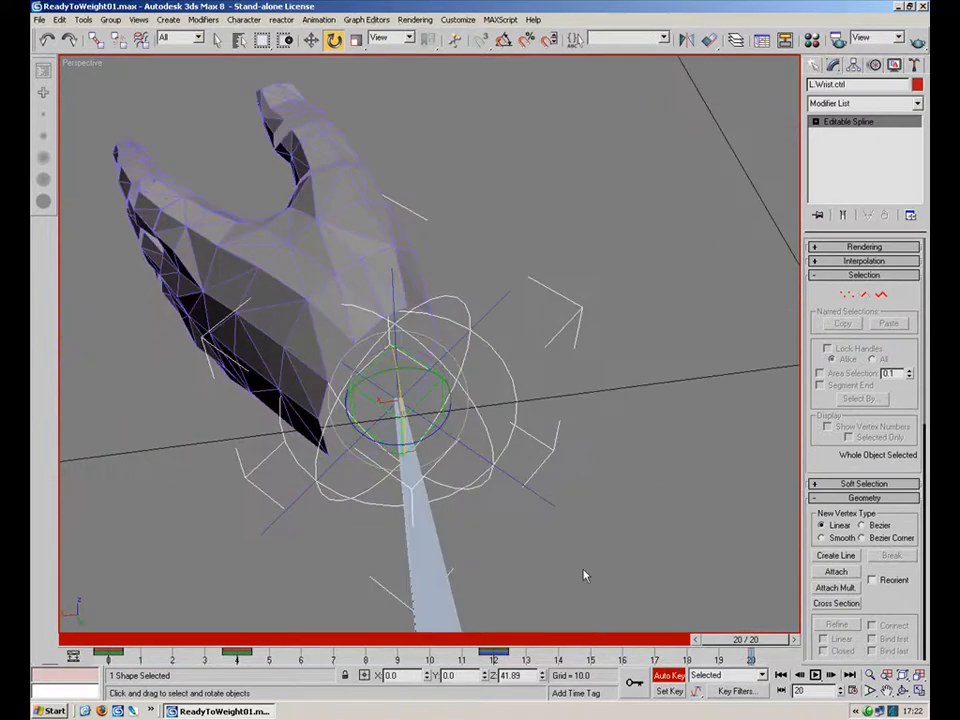
Step: Create a key for L.Wrist.ctrl at frame 20 and rotate the control into another hand pose
right_click(738, 640)
click(551, 337)
alt+middle_drag(551, 340, 574, 335)
drag(510, 366, 470, 314)
alt+middle_drag(589, 268, 328, 344)
Step: Return to frame 4 and bend the thumb inward by rotating Object02 and the thumb tip in local coordinates
drag(745, 639, 252, 597)
click(487, 436)
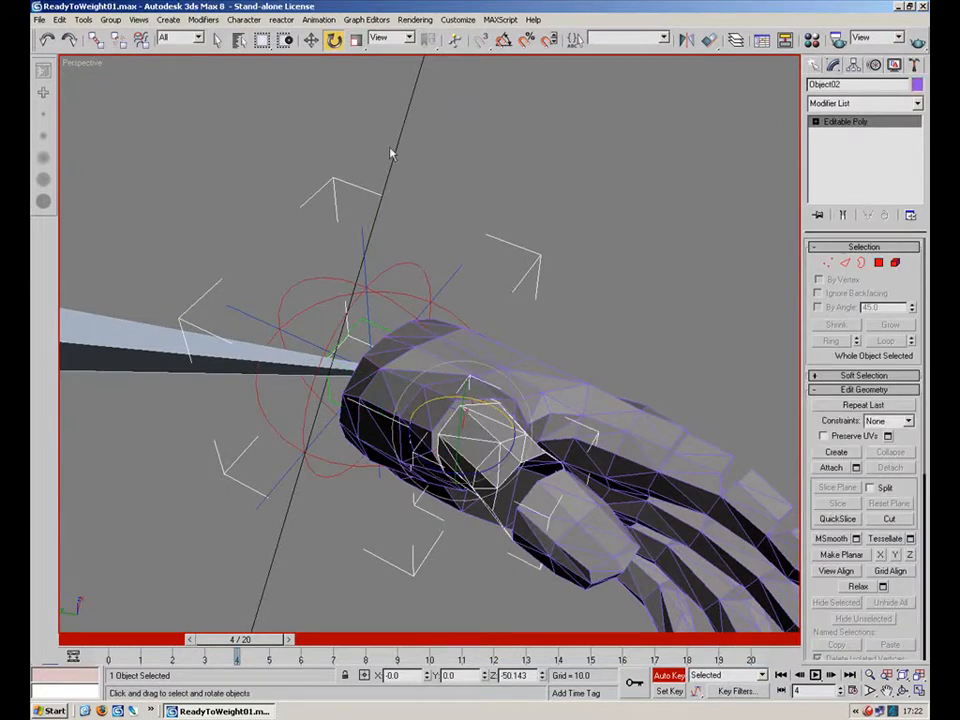
alt+middle_drag(467, 278, 508, 289)
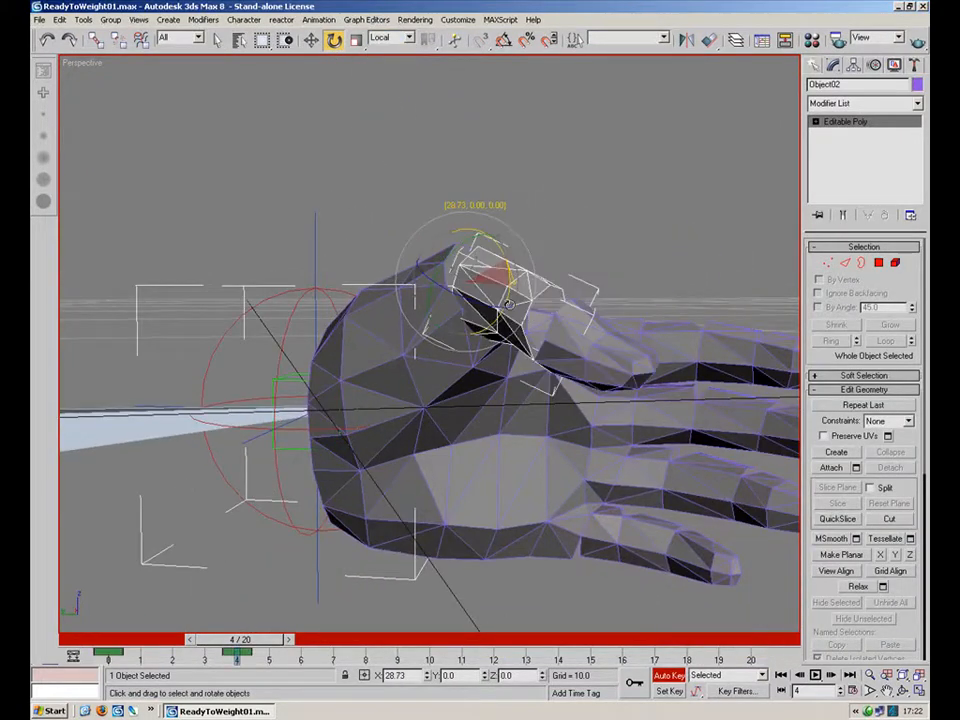
click(597, 335)
alt+middle_drag(596, 320, 549, 393)
Step: Curl the index finger at frame 4 by rotating its bone segments
click(516, 457)
drag(531, 445, 424, 550)
click(368, 503)
alt+middle_drag(361, 541, 468, 427)
scroll(444, 493, up, 3)
Step: Curl the middle finger at frame 4 by rotating each of its bone segments out to the tip
click(431, 502)
drag(518, 414, 457, 433)
click(355, 449)
drag(357, 452, 311, 454)
click(240, 396)
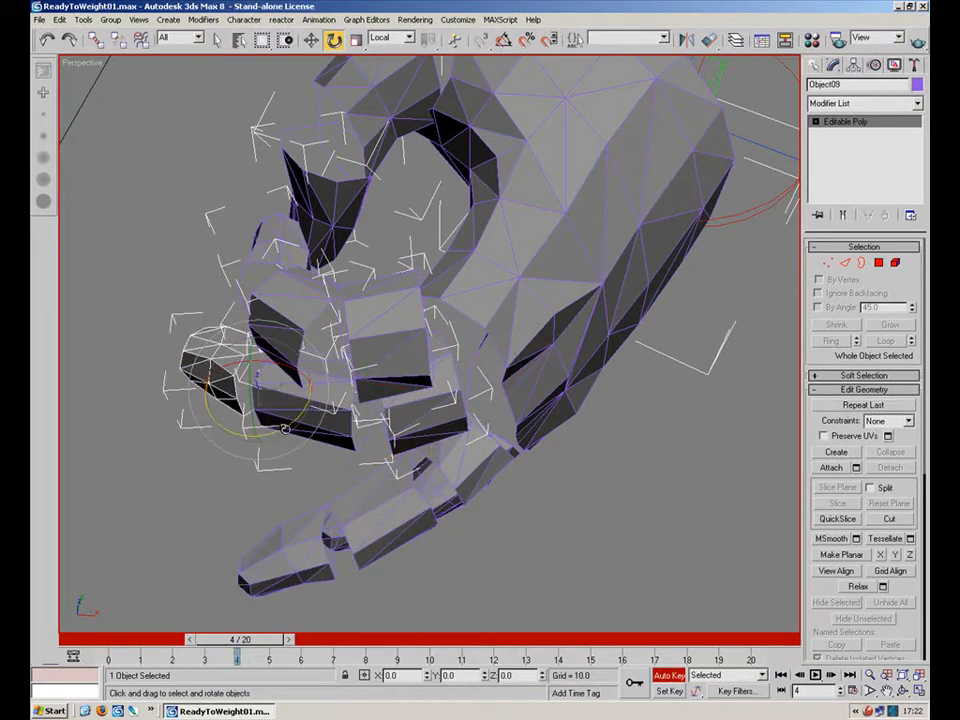
alt+middle_drag(335, 450, 456, 386)
Step: Curl the ring and little fingers at frame 4 by rotating their segments from base to tip, Object12 to Object10 and Object15 to Object13
click(491, 391)
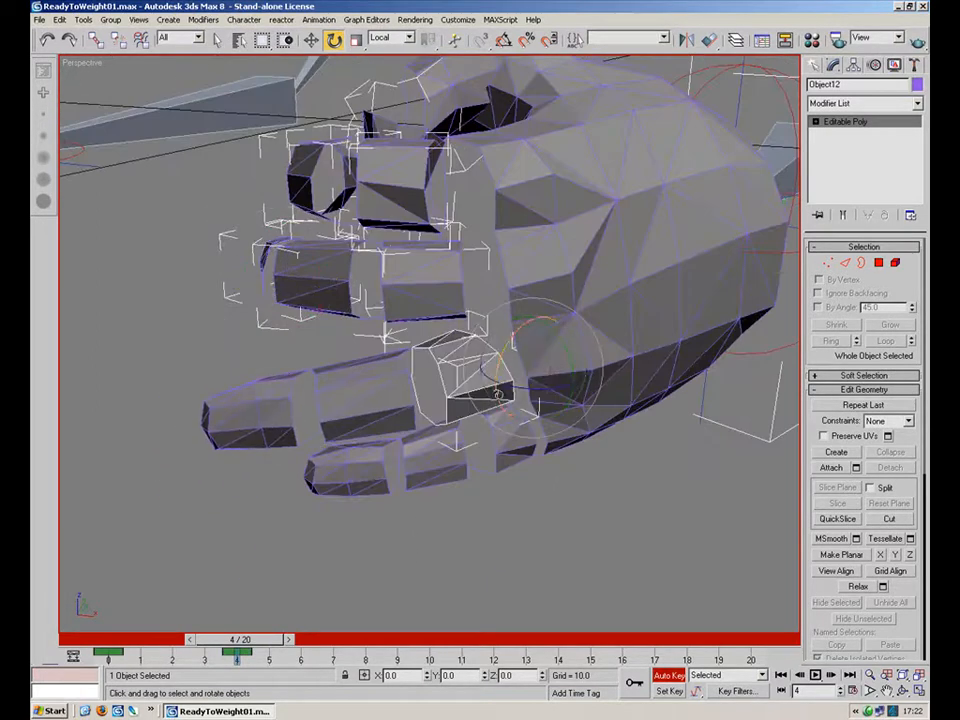
drag(495, 390, 368, 396)
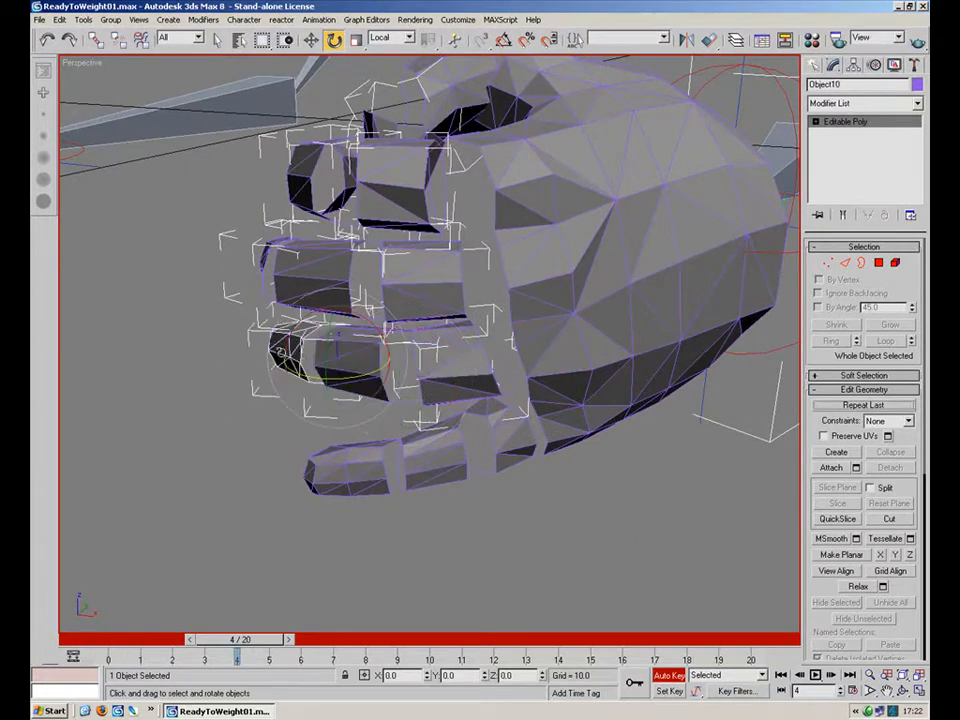
click(508, 452)
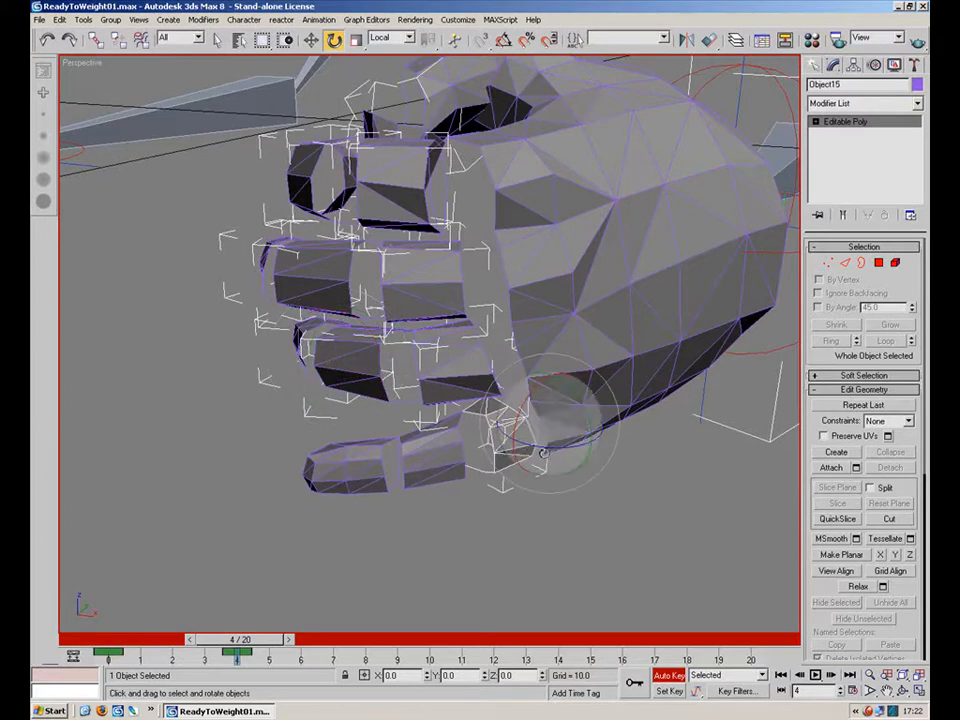
drag(510, 451, 530, 448)
click(401, 443)
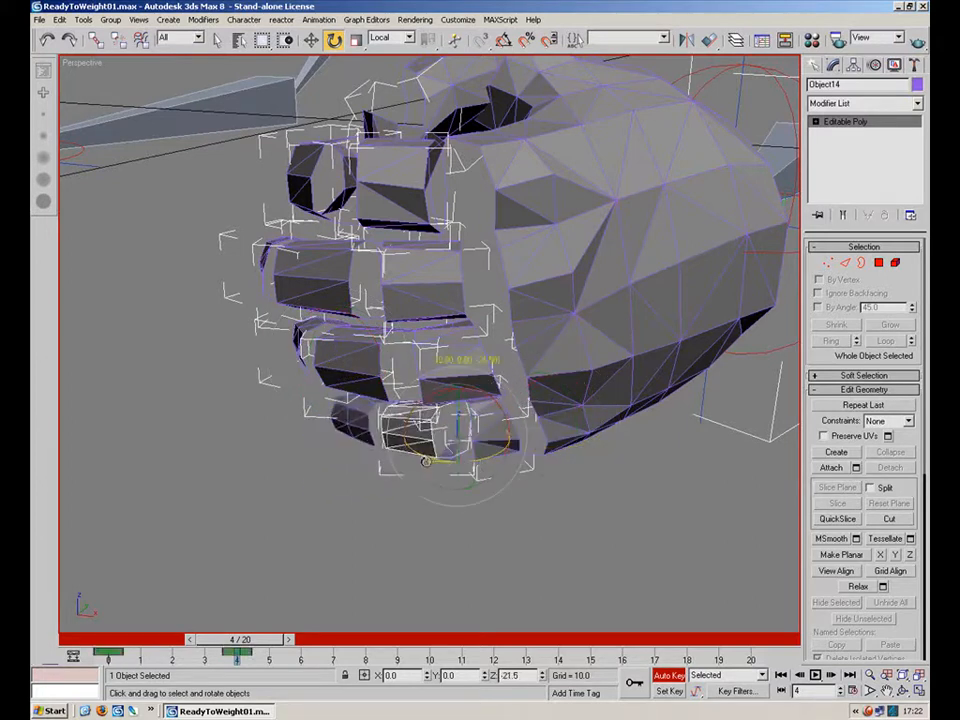
alt+middle_drag(386, 517, 489, 631)
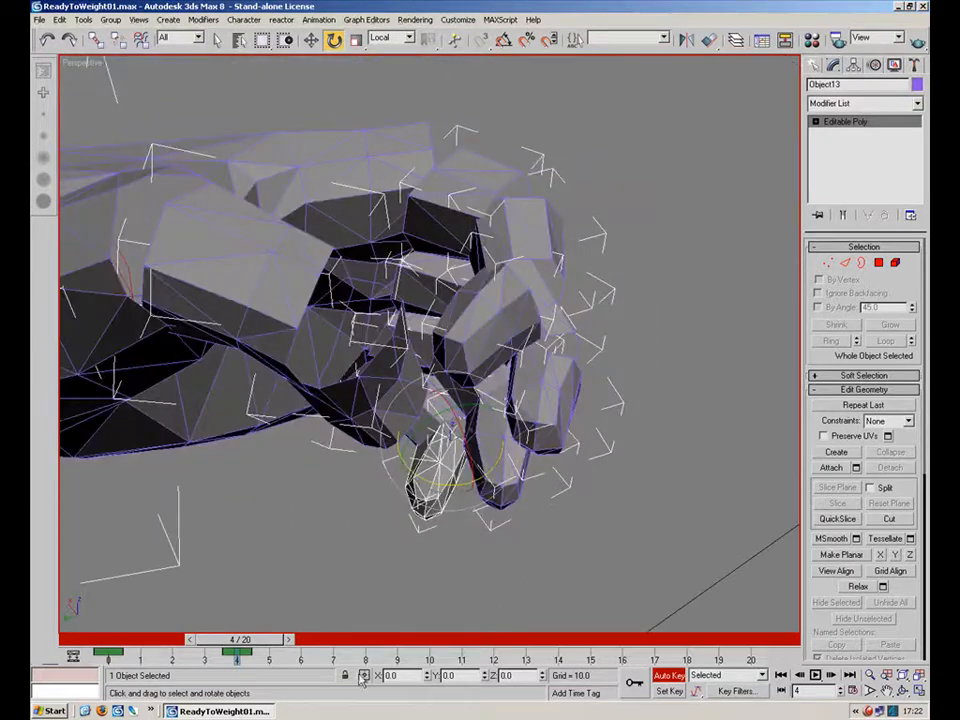
Step: Select all visible bones and controls and create position, rotation and scale keys at frame 20 that restore the open-hand pose
drag(257, 643, 772, 640)
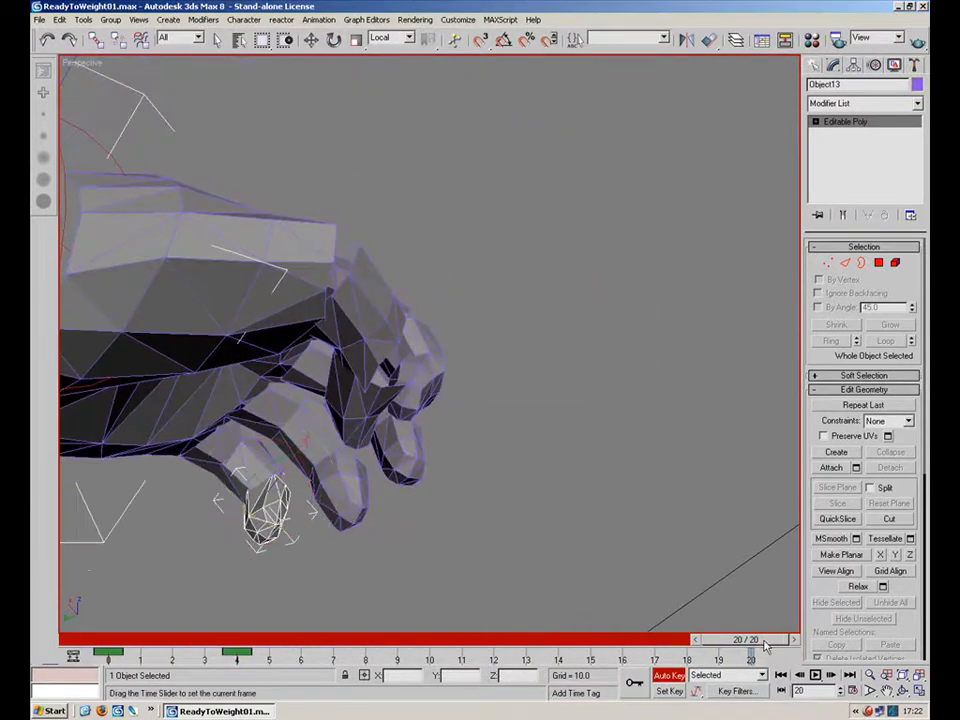
right_click(763, 642)
click(551, 357)
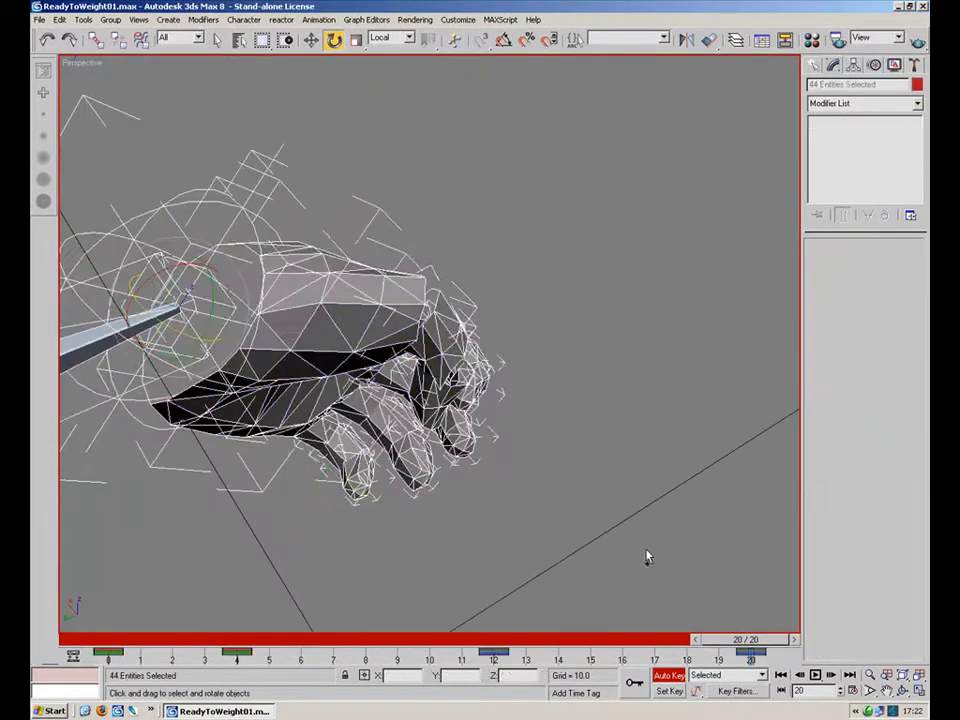
right_click(763, 643)
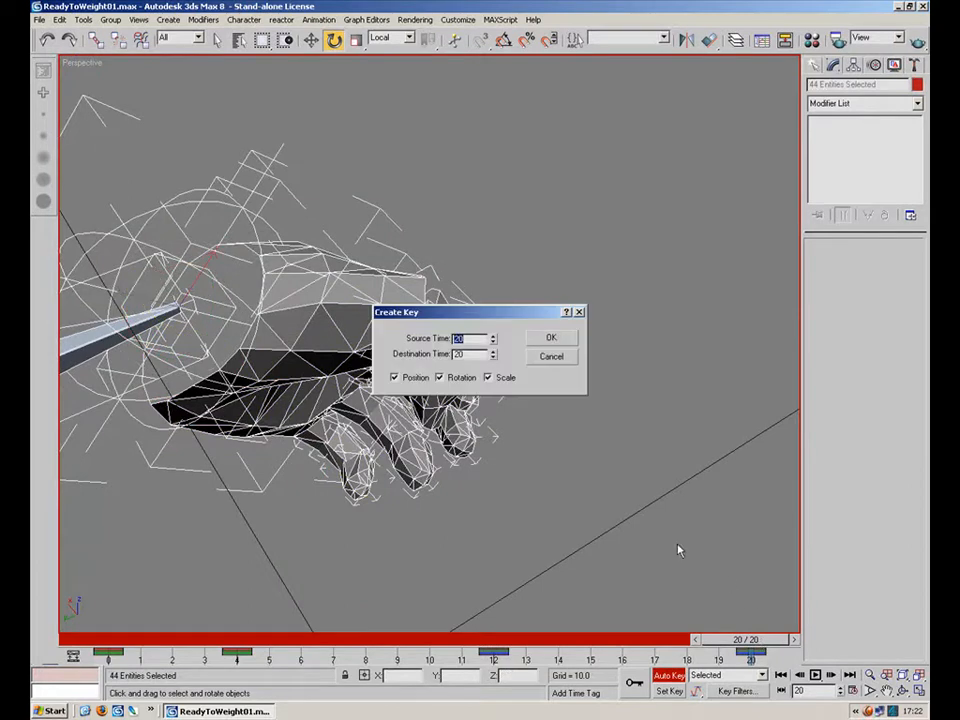
click(550, 343)
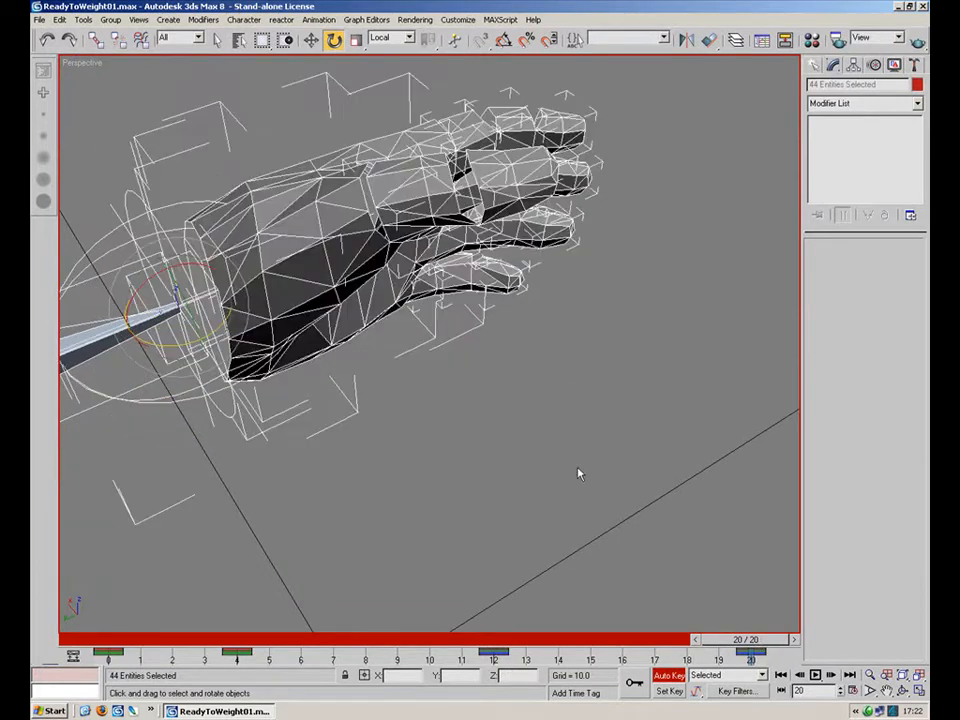
Step: Unhide everything, select the arm mesh Box01 and hide all unselected objects
click(407, 516)
alt+middle_drag(407, 516, 566, 450)
right_click(566, 450)
click(605, 383)
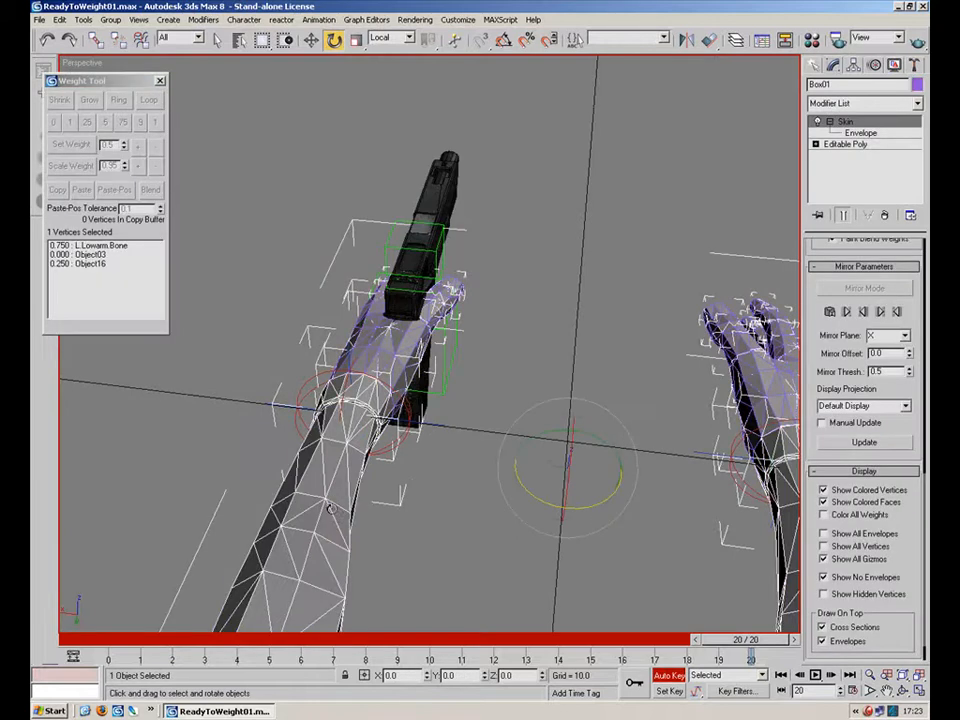
right_click(422, 497)
click(440, 446)
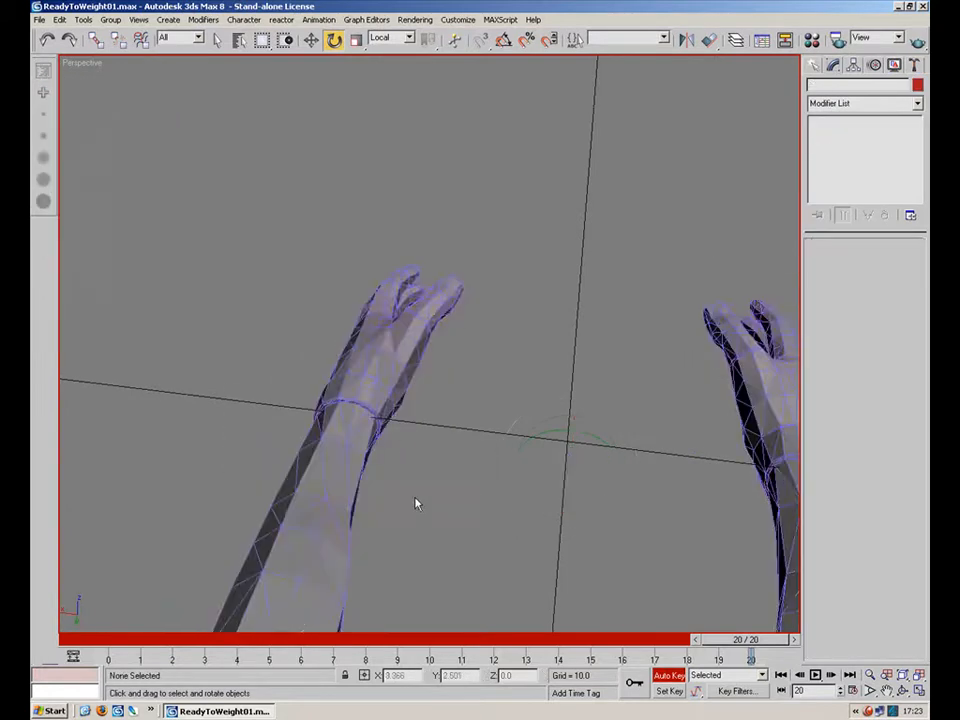
Step: Play the test animation and examine from several angles how the fingers, thumb and wrist deform
mouse_move(418, 504)
alt+middle_down()
mouse_move(574, 388)
mouse_move(647, 416)
mouse_move(645, 460)
alt+middle_up()
scroll(645, 460, up, 3)
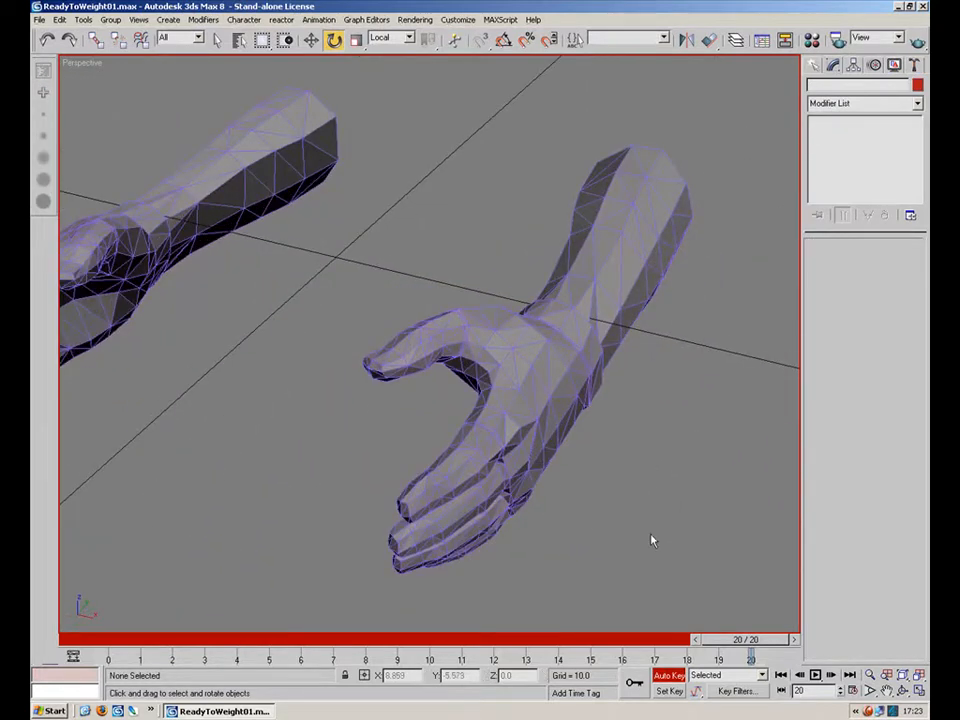
key(/)
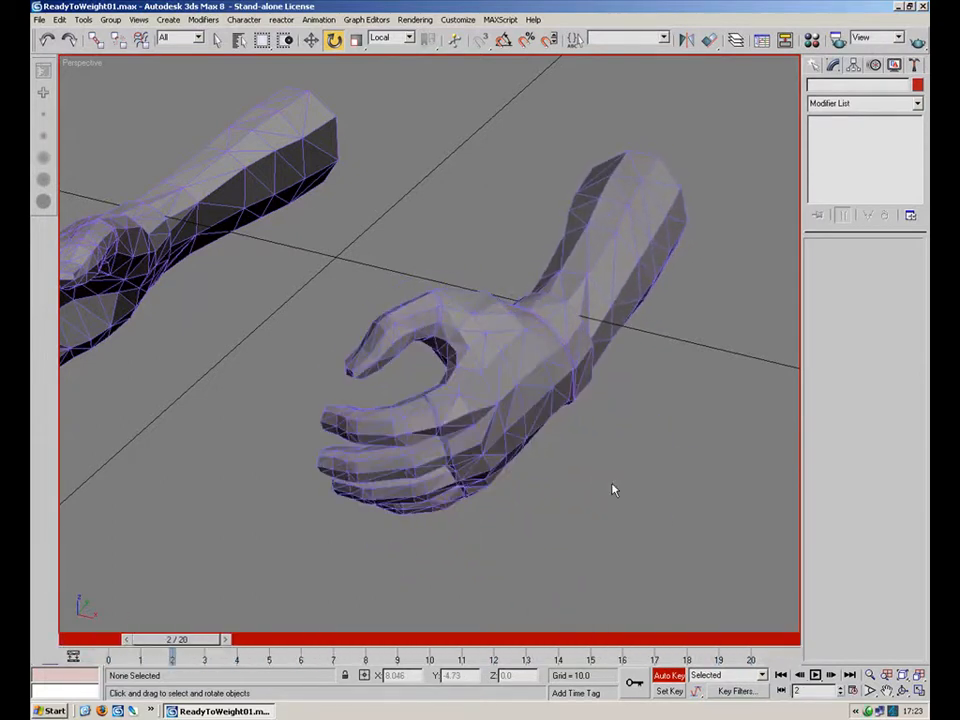
key(/)
alt+middle_drag(514, 506, 645, 415)
scroll(538, 339, up, 5)
scroll(645, 415, down, 5)
alt+middle_drag(334, 506, 480, 551)
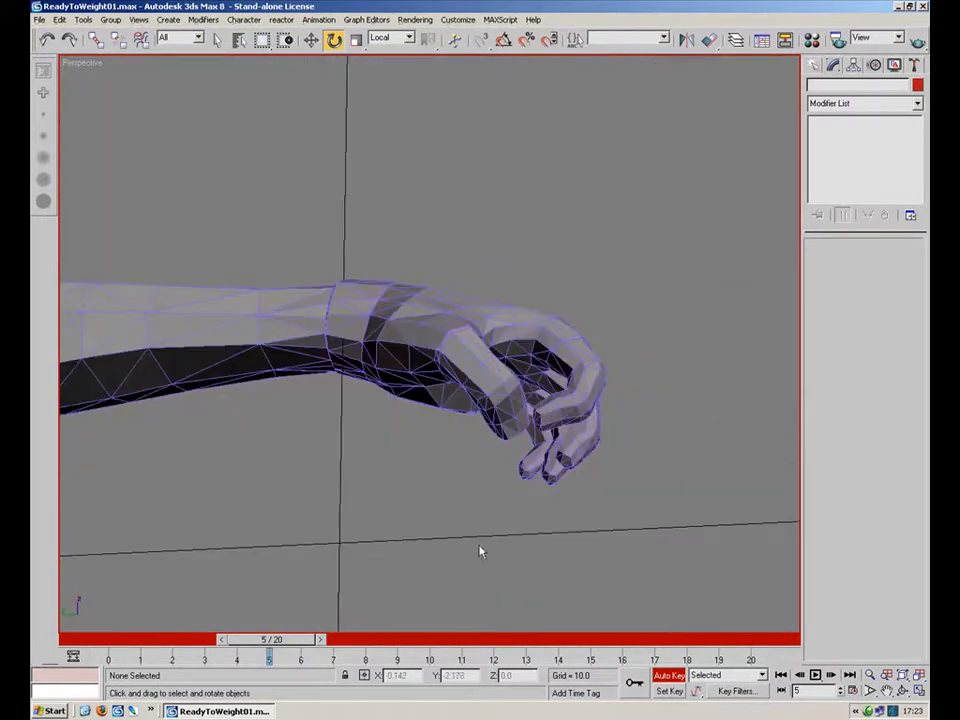
Step: Scrub the animation forward to about frame 11 to inspect the bent wrist, and return to frame 0
drag(269, 655, 467, 585)
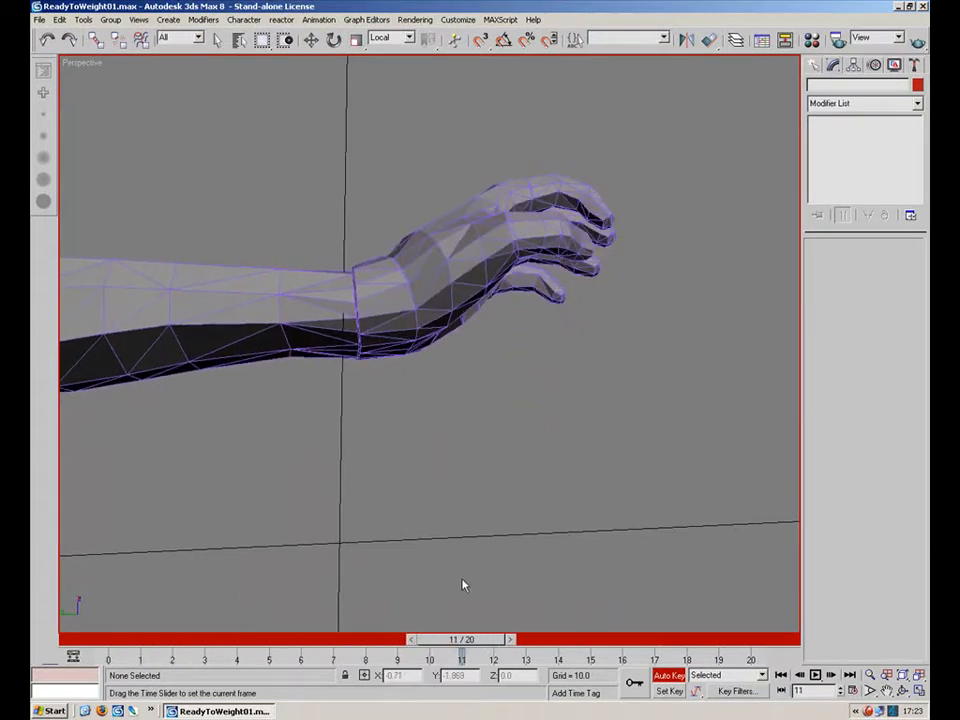
alt+middle_drag(431, 478, 551, 517)
drag(466, 642, 60, 620)
key(e)
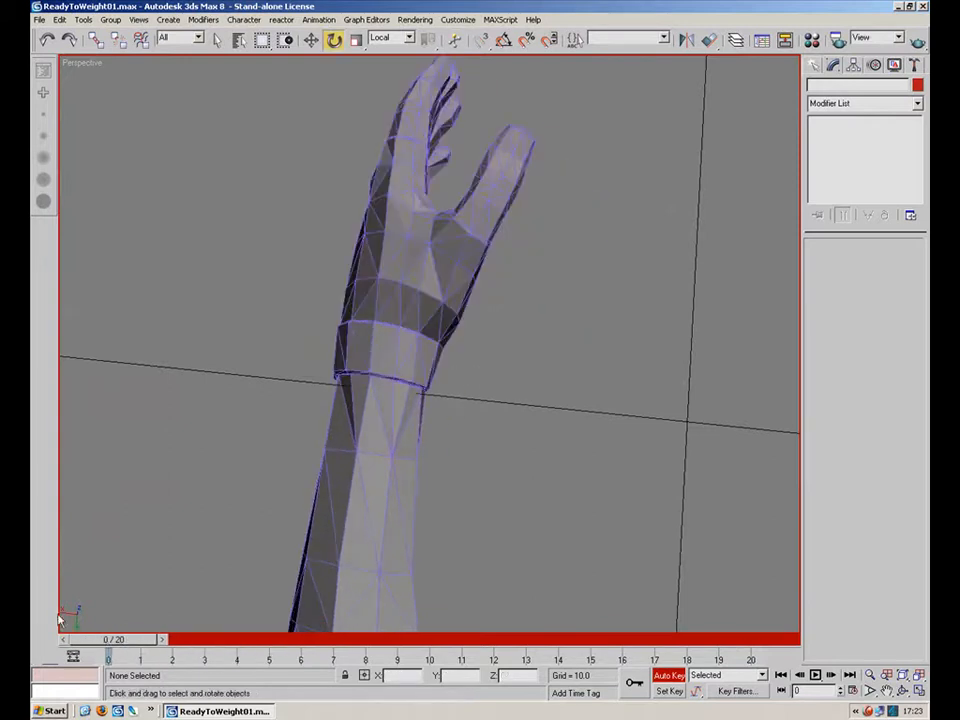
Step: In the arm mesh's Envelope editing, select the vertices around the glove cuff's edge and set their weight on L.Lowarm.Bone to 1
click(415, 508)
click(855, 133)
key(w)
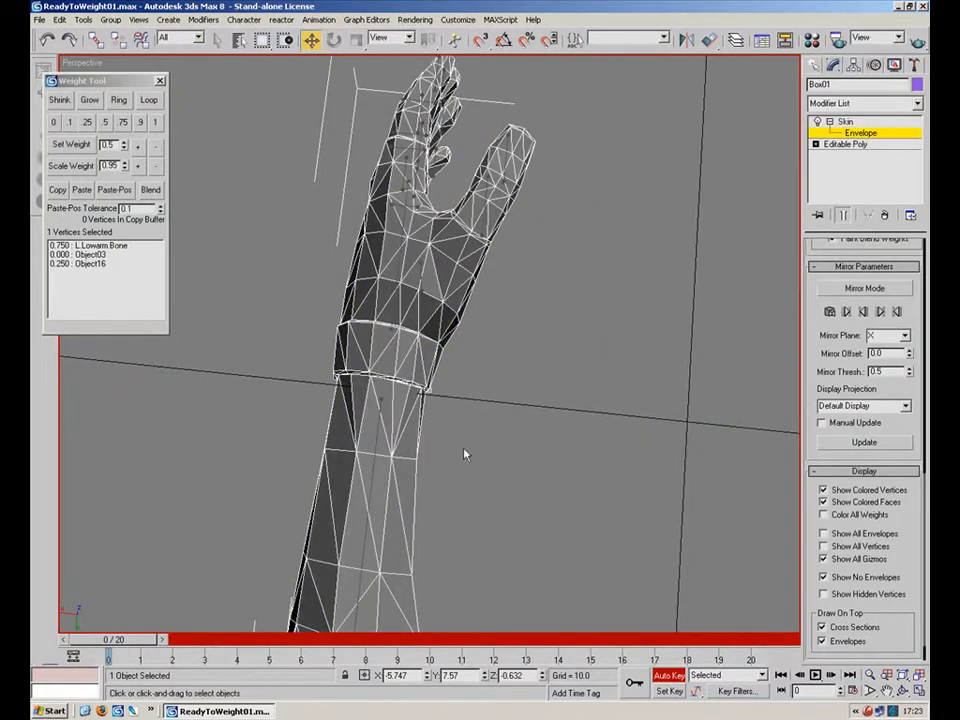
click(376, 437)
scroll(440, 430, up, 5)
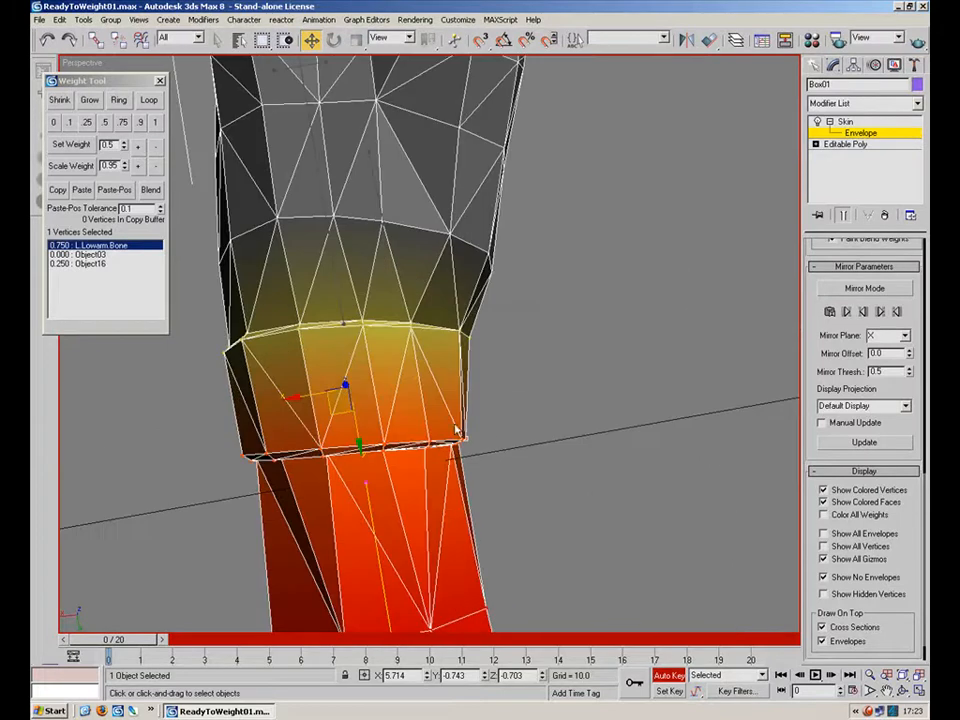
alt+middle_drag(338, 437, 375, 385)
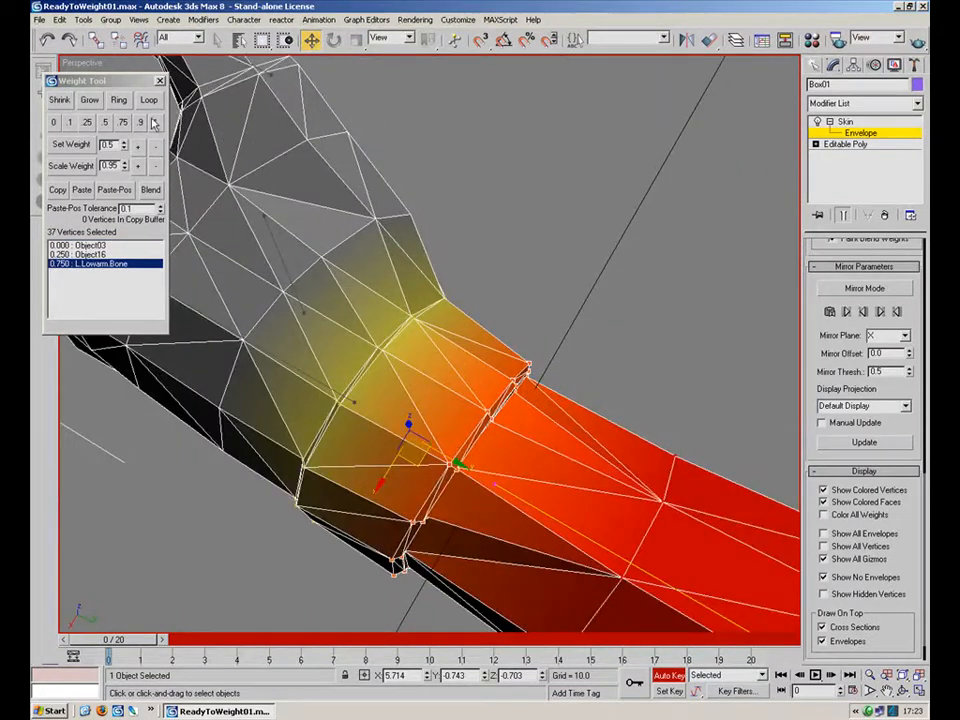
click(154, 122)
Step: Scrub and play the test animation while trying L.Lowarm.Bone weights of 0.1, 0 and 0.9 on the selected cuff vertices
alt+middle_drag(562, 490, 509, 441)
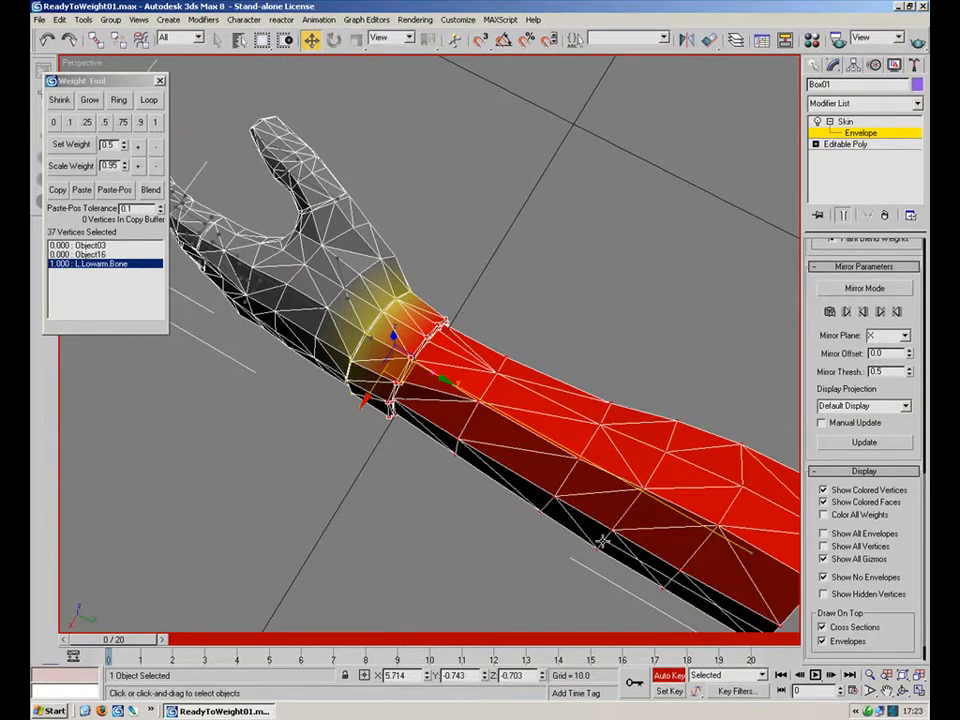
mouse_move(125, 643)
mouse_down()
mouse_move(625, 640)
mouse_move(110, 641)
mouse_up()
key(w)
alt+middle_drag(398, 450, 481, 521)
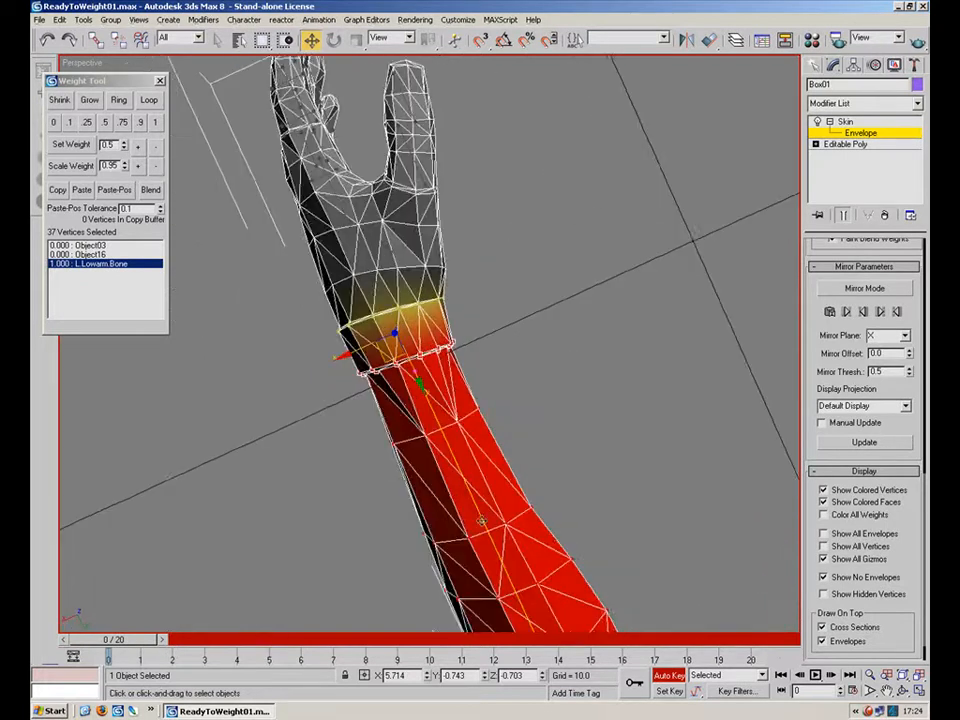
click(815, 675)
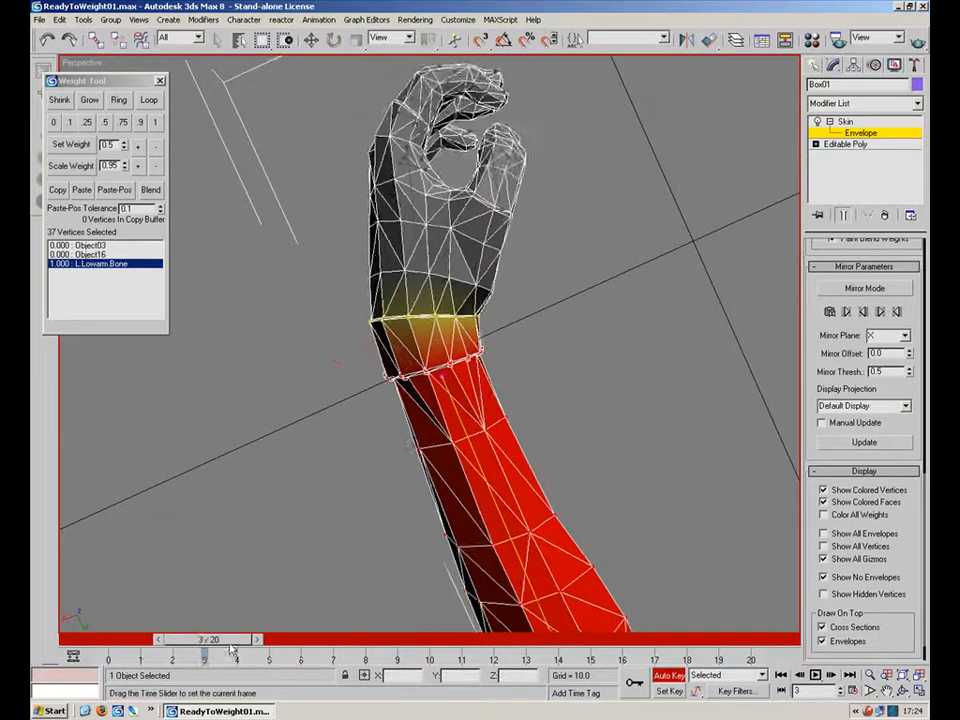
click(105, 640)
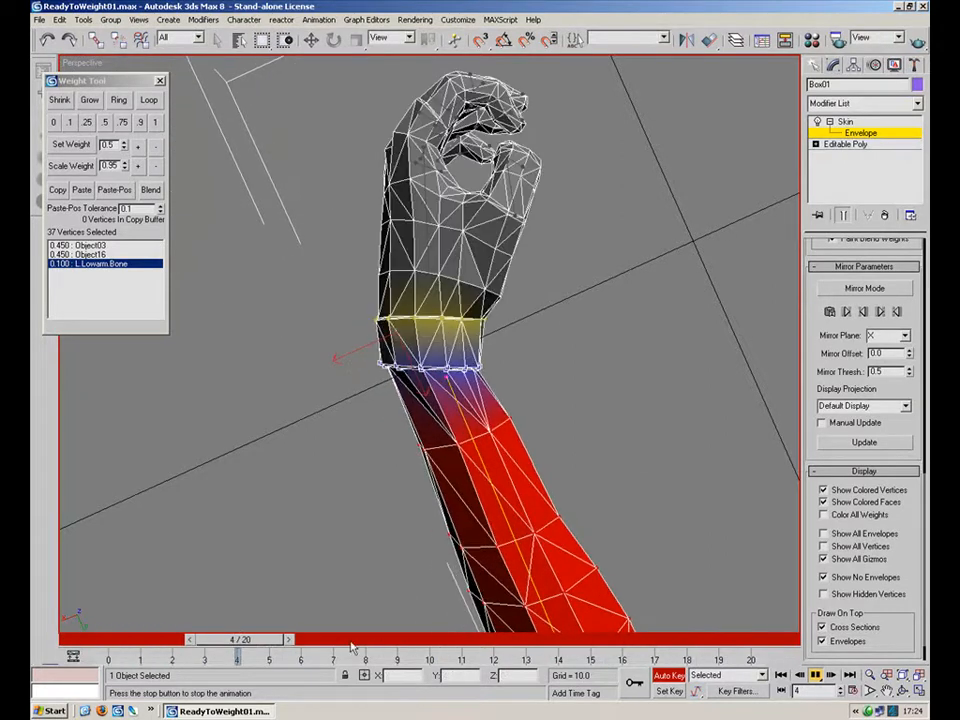
drag(274, 641, 101, 619)
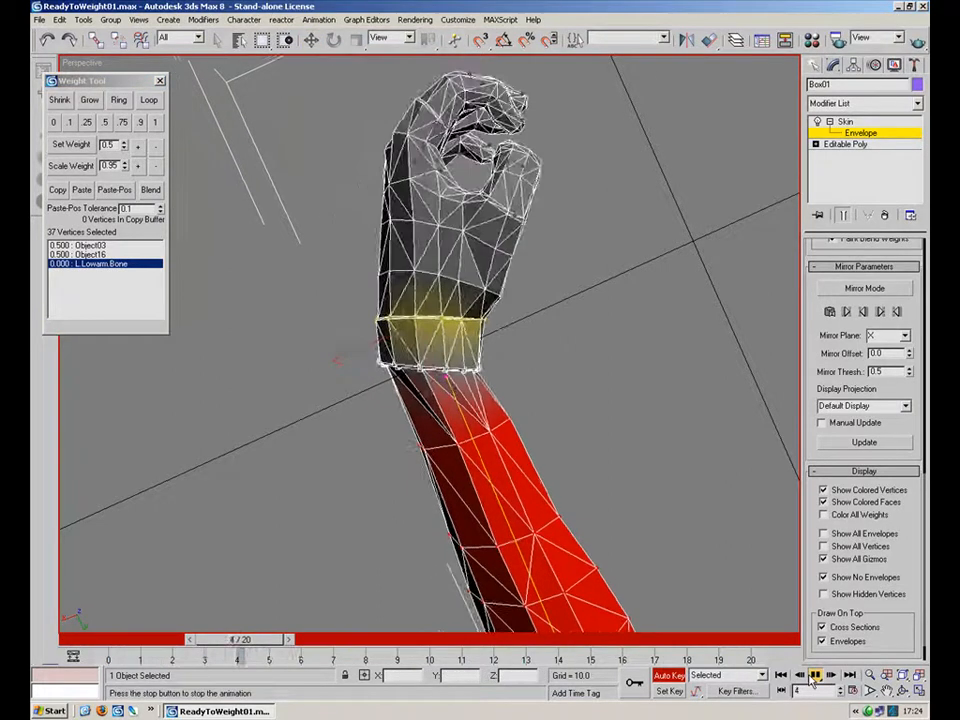
click(816, 675)
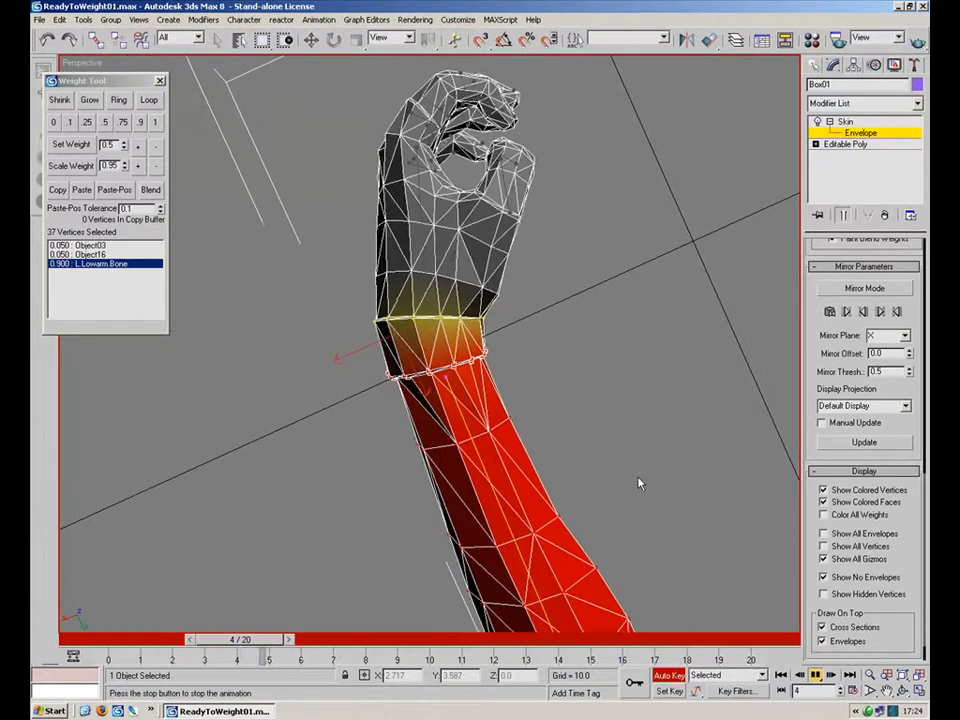
Step: Set the cuff vertices' weight on L.Lowarm.Bone to 0.75, close the Weight Tool and deselect the mesh
click(122, 122)
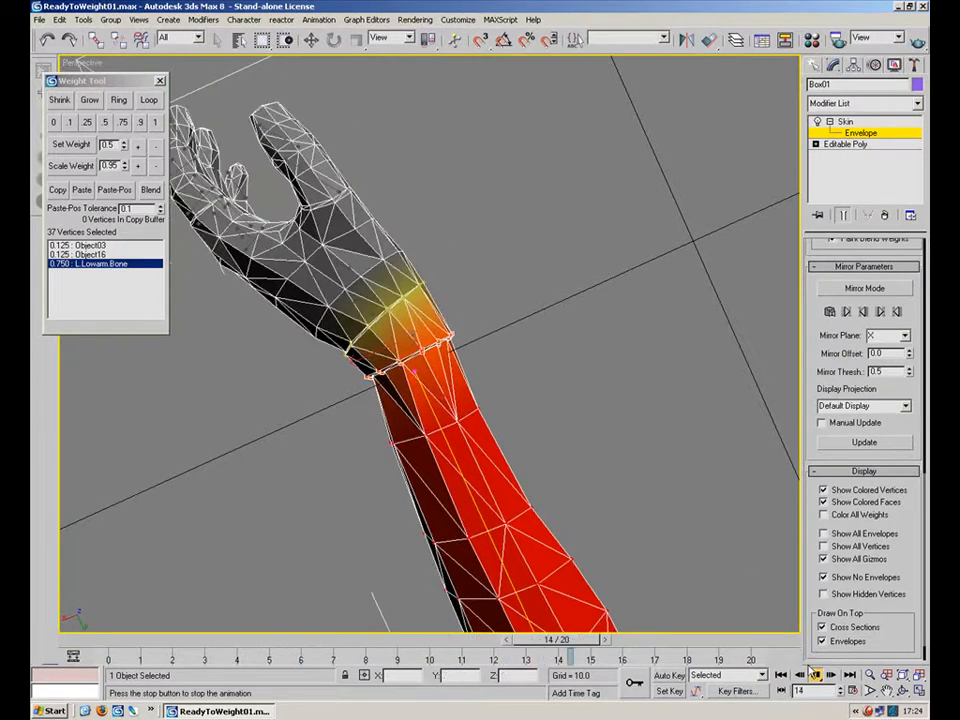
click(158, 82)
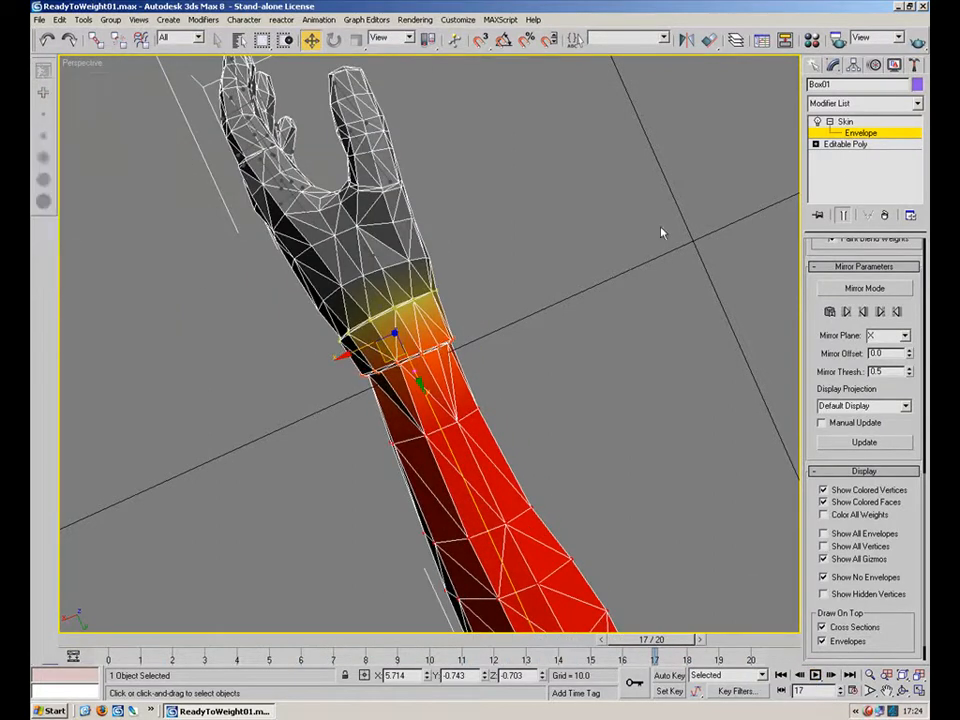
click(601, 331)
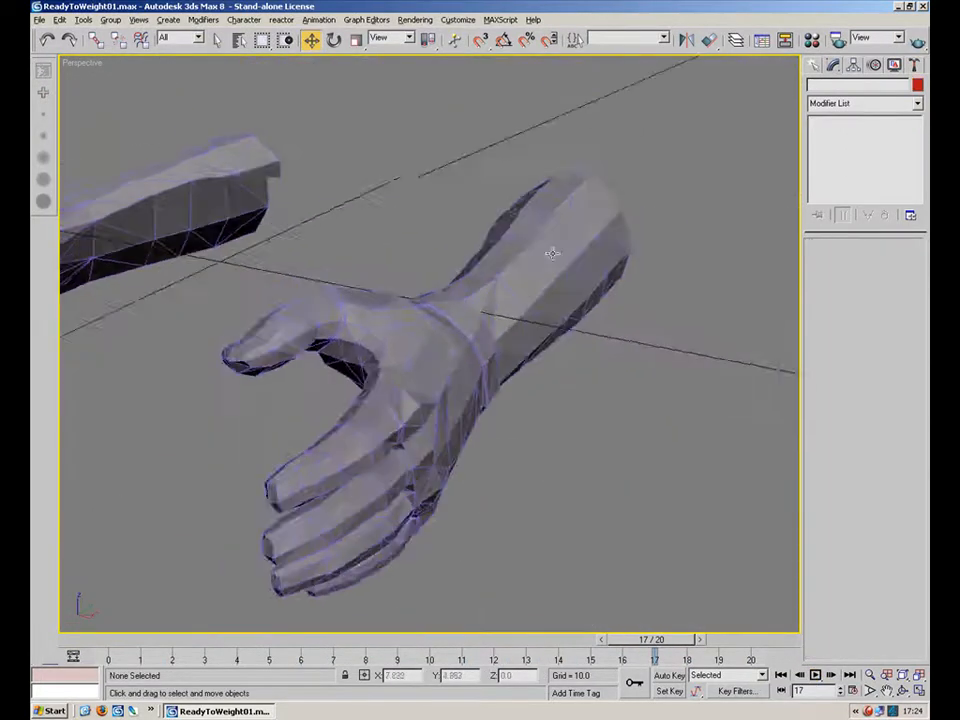
Step: Examine the hand and wrist deformation from several angles during playback, and return to frame 0
scroll(565, 346, down, 3)
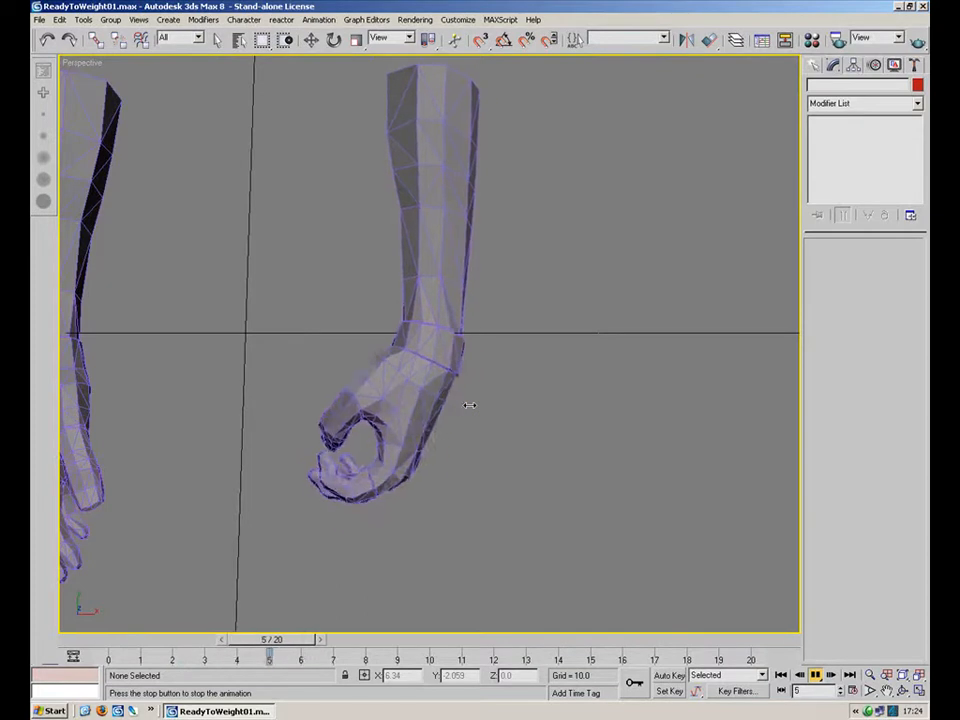
alt+middle_drag(378, 420, 407, 383)
scroll(450, 392, up, 4)
middle_drag(480, 400, 452, 345)
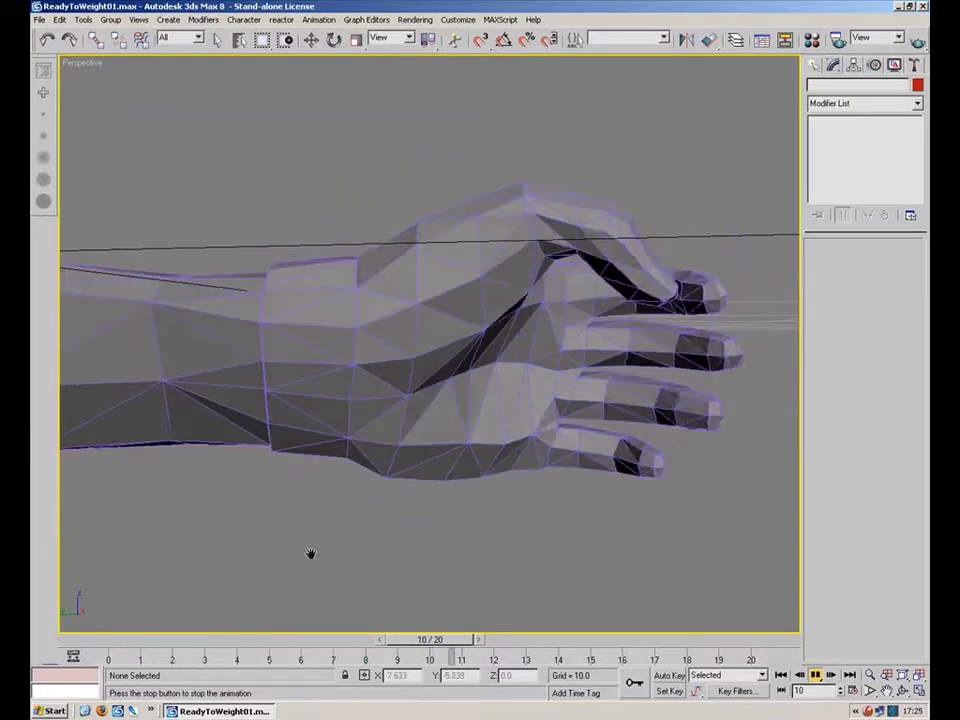
click(178, 645)
drag(178, 645, 110, 642)
mouse_move(432, 428)
alt+middle_down()
mouse_move(459, 396)
mouse_move(463, 332)
mouse_move(388, 427)
mouse_move(311, 454)
mouse_move(362, 433)
mouse_move(289, 521)
mouse_move(251, 546)
mouse_move(345, 489)
mouse_move(364, 452)
mouse_move(441, 411)
alt+middle_up()
Step: Enter Envelope editing on the arm mesh and inspect the influence of the palm bone and the middle finger's base bone
click(441, 411)
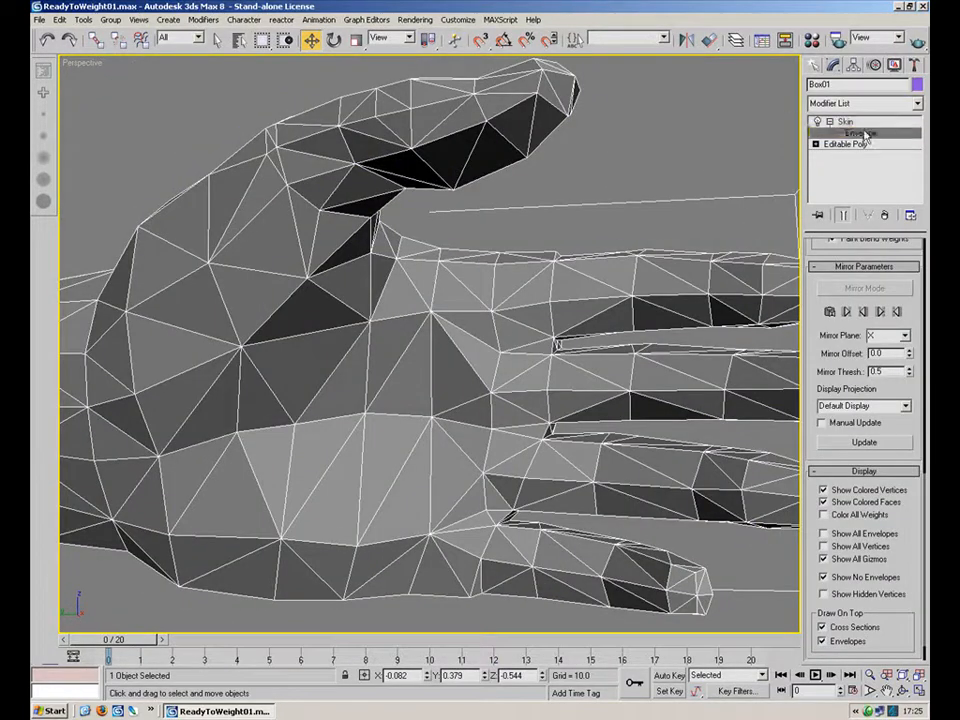
click(858, 133)
click(860, 134)
click(860, 134)
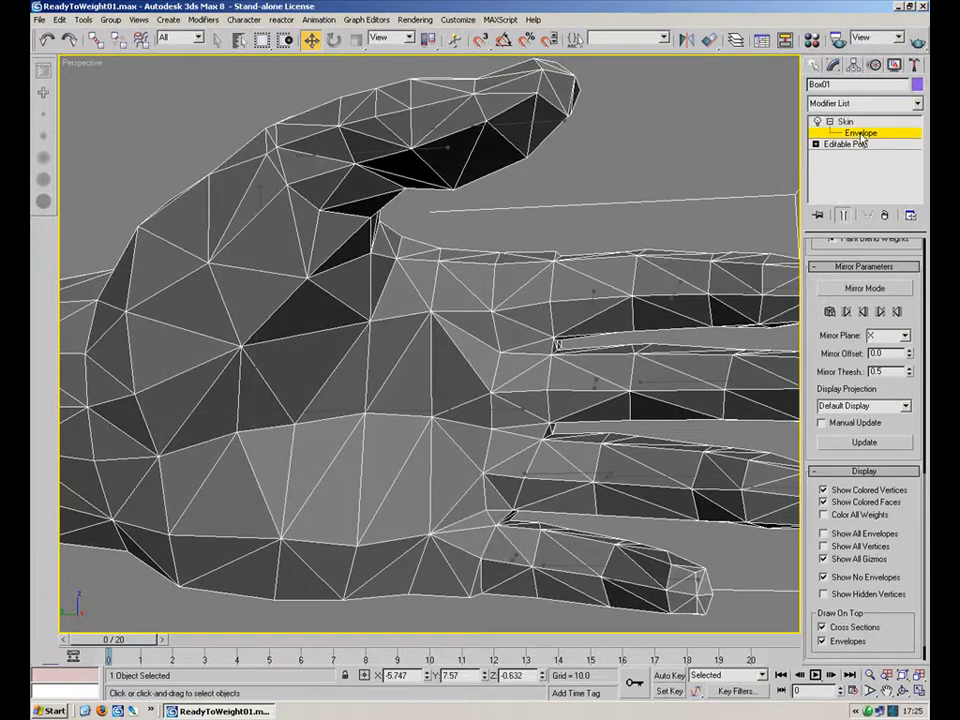
click(504, 408)
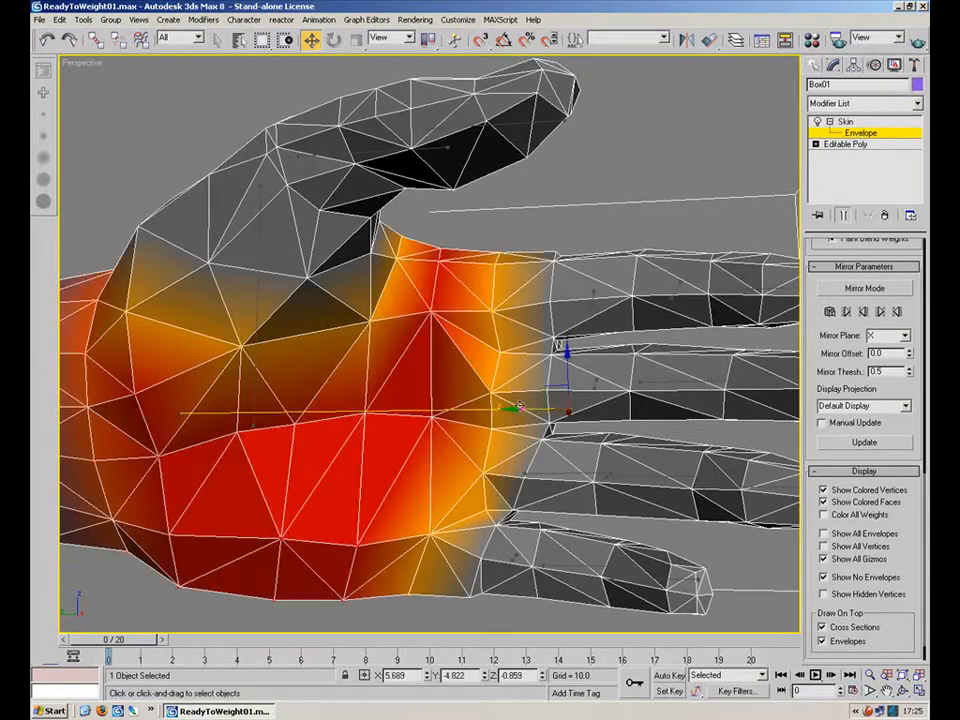
click(600, 376)
scroll(392, 315, up, 5)
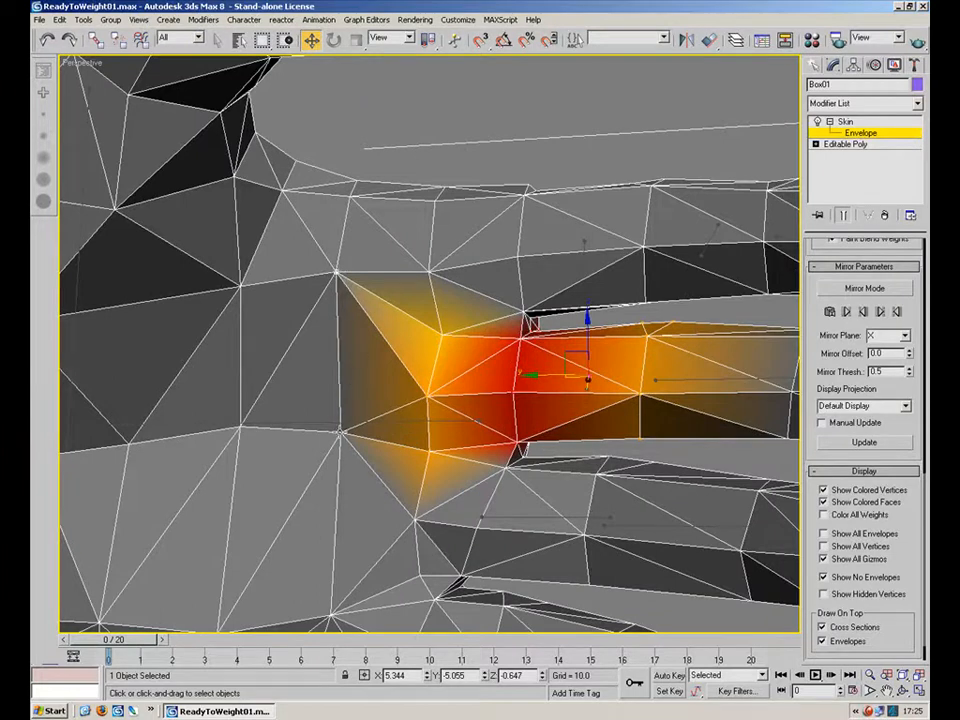
Step: Try a 0.1 weight for the middle finger's base bone on the three palm vertices behind that finger, and undo it
middle_drag(449, 487, 407, 258)
scroll(857, 405, up, 5)
click(826, 369)
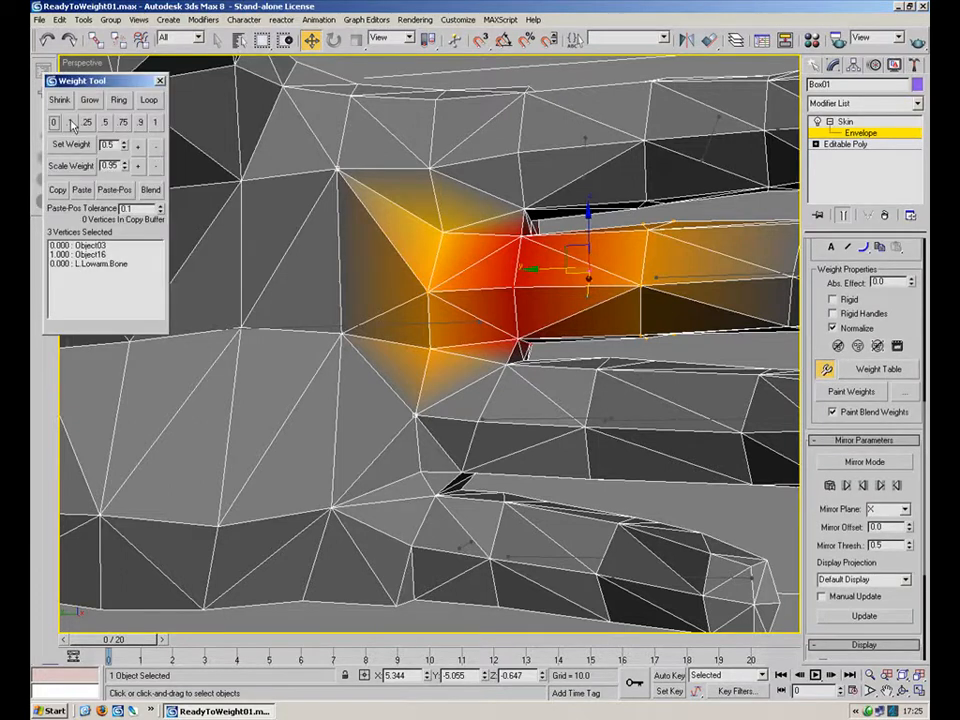
click(71, 123)
key(ctrl+z)
click(71, 124)
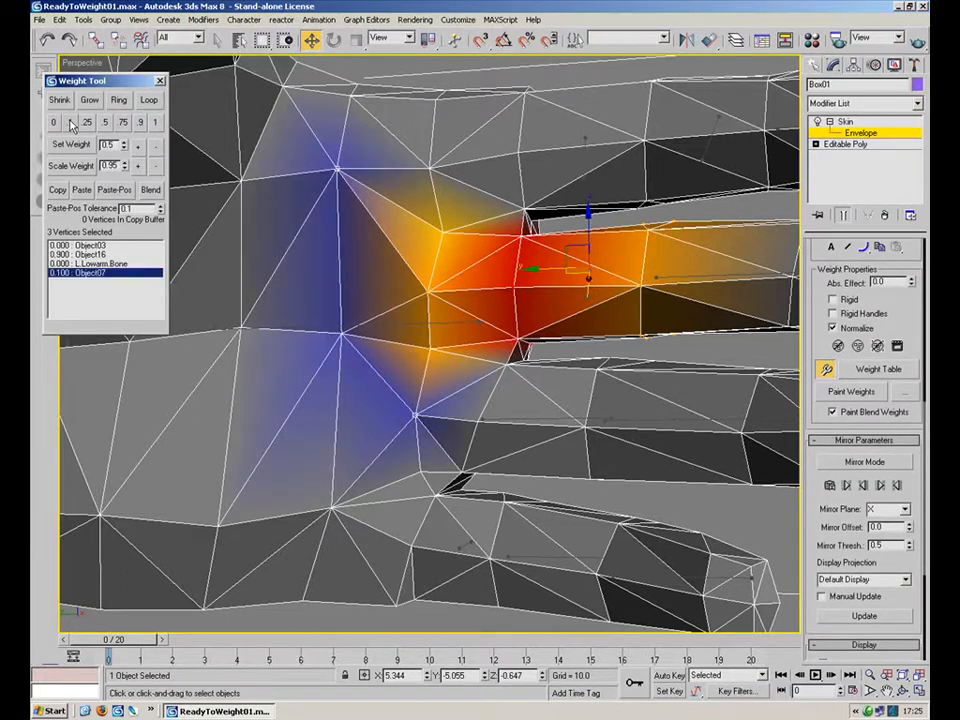
key(ctrl+z)
Step: Close the Weight Tool, leave Envelope editing and deselect the arm mesh
middle_drag(358, 287, 438, 370)
scroll(440, 370, down, 4)
alt+middle_drag(364, 312, 663, 351)
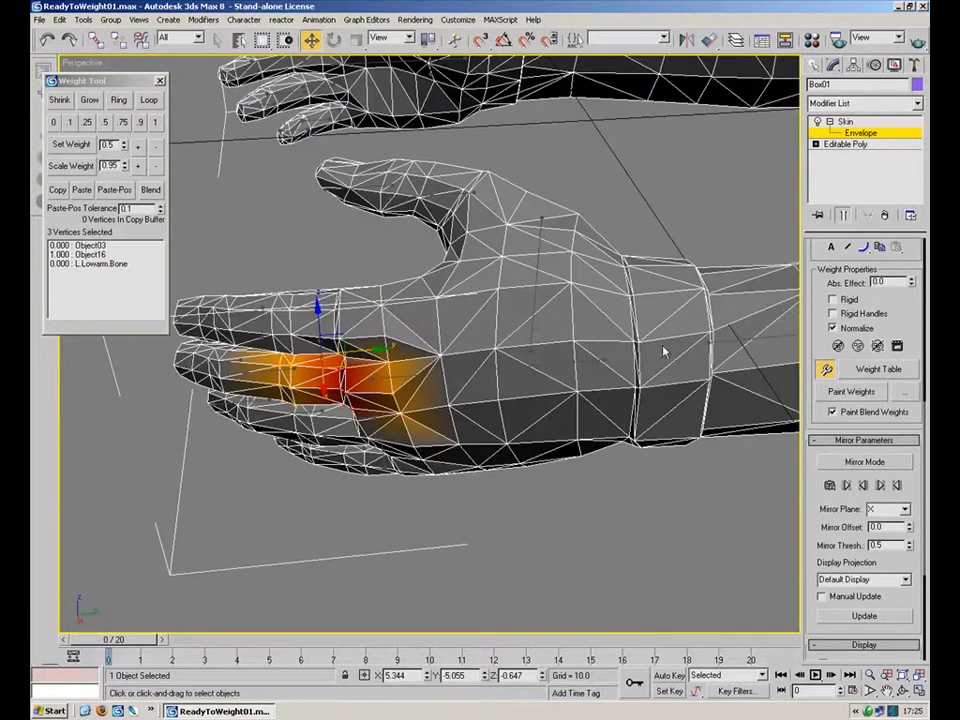
click(829, 371)
click(852, 134)
click(831, 121)
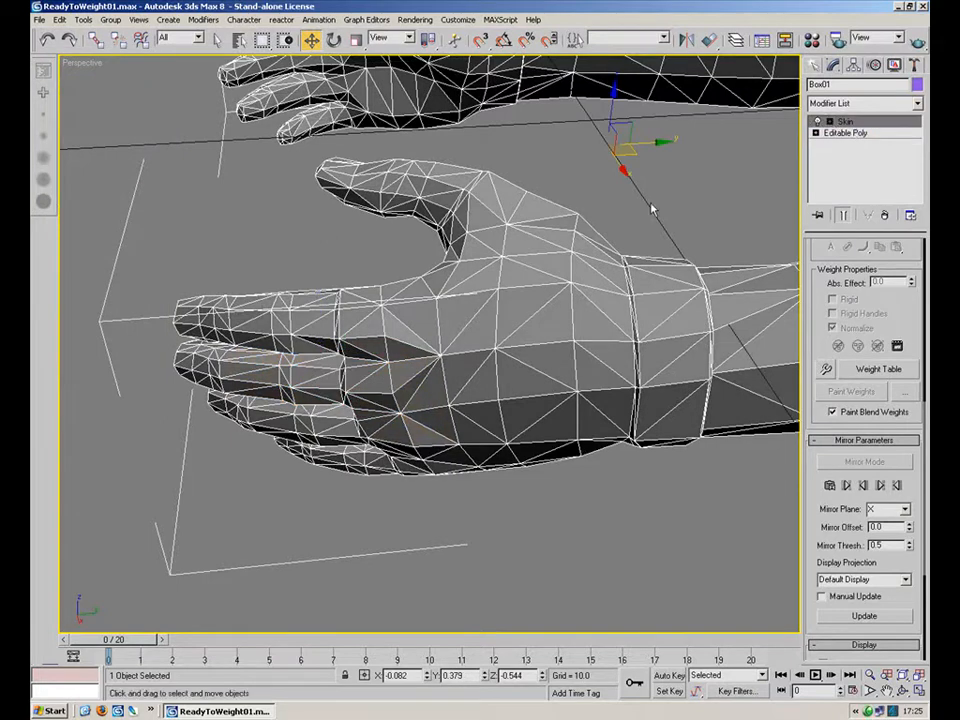
click(651, 209)
Step: Unhide all objects and save the scene as ReadyToWeight02.max
scroll(507, 354, down, 4)
alt+middle_drag(403, 354, 733, 370)
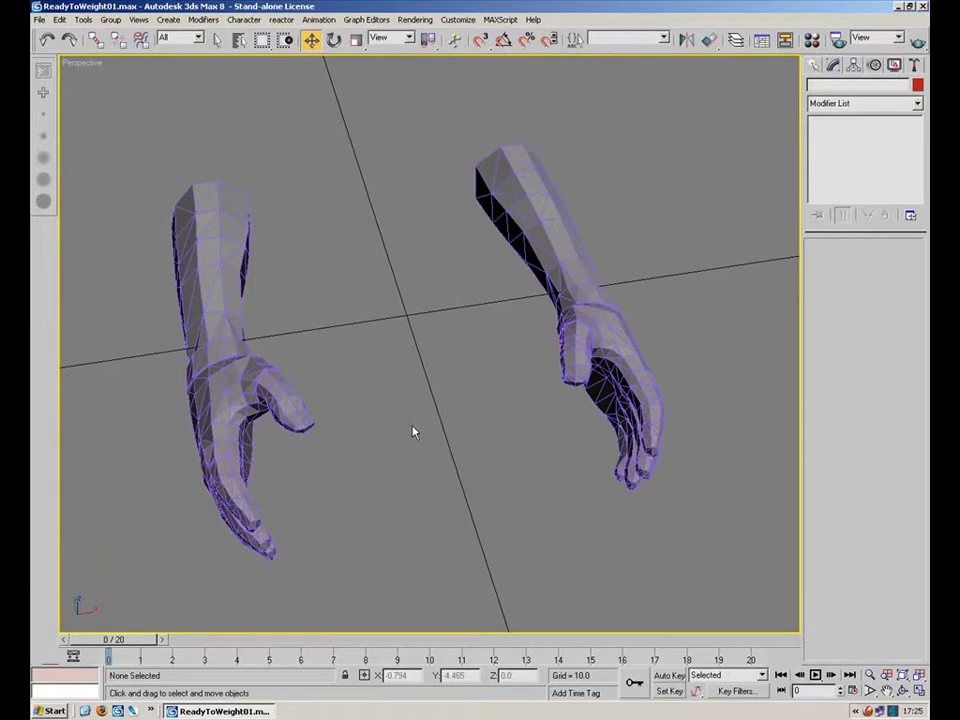
right_click(512, 490)
click(561, 446)
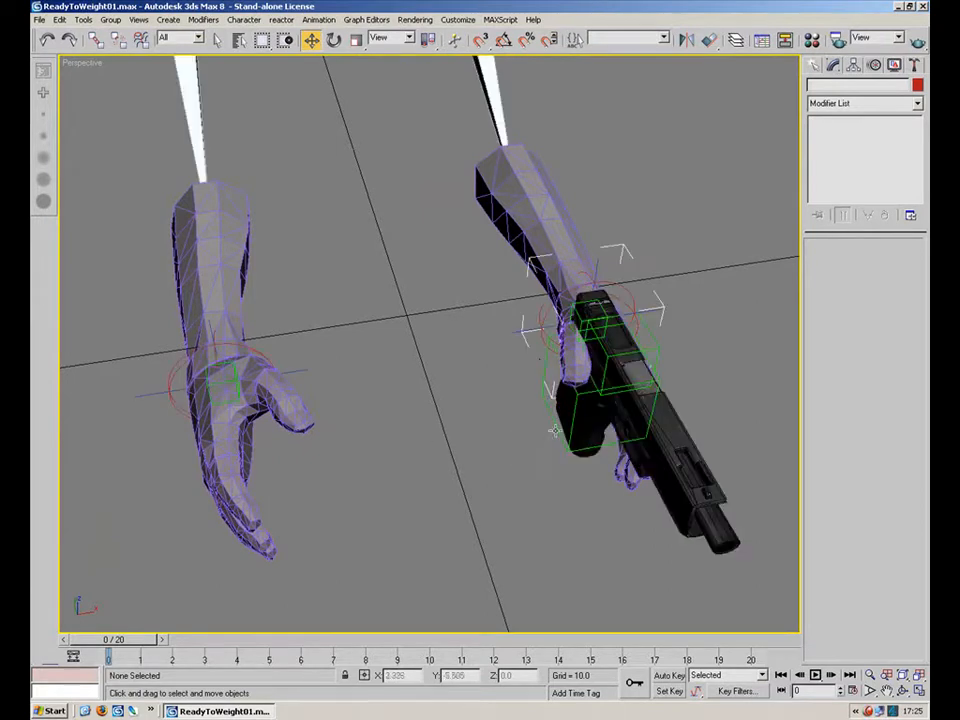
alt+middle_drag(538, 343, 514, 261)
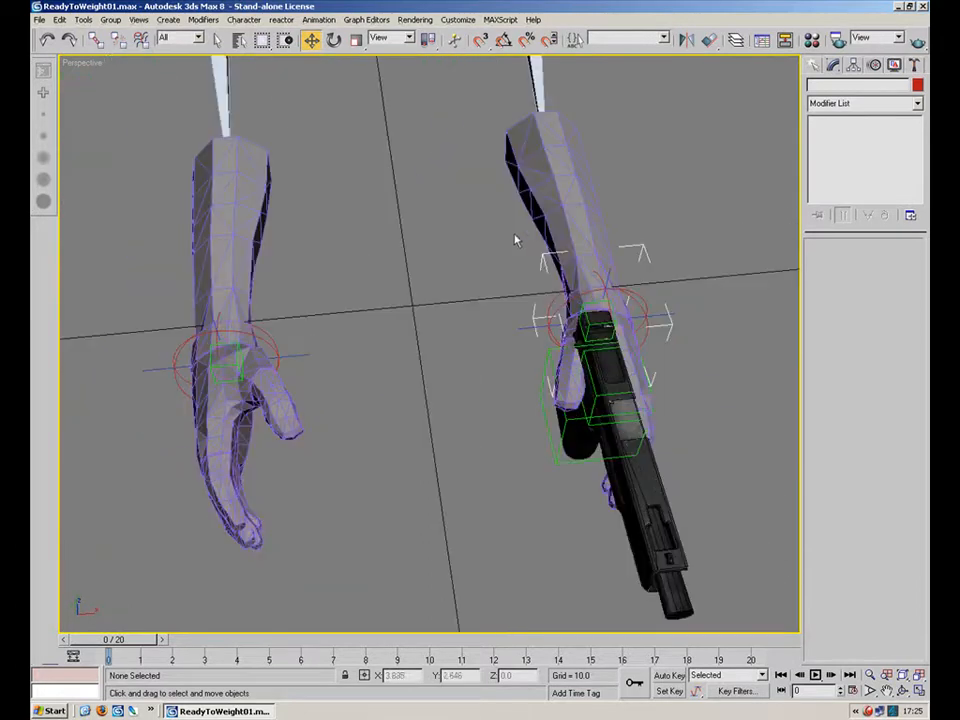
click(566, 215)
alt+middle_drag(538, 322, 576, 207)
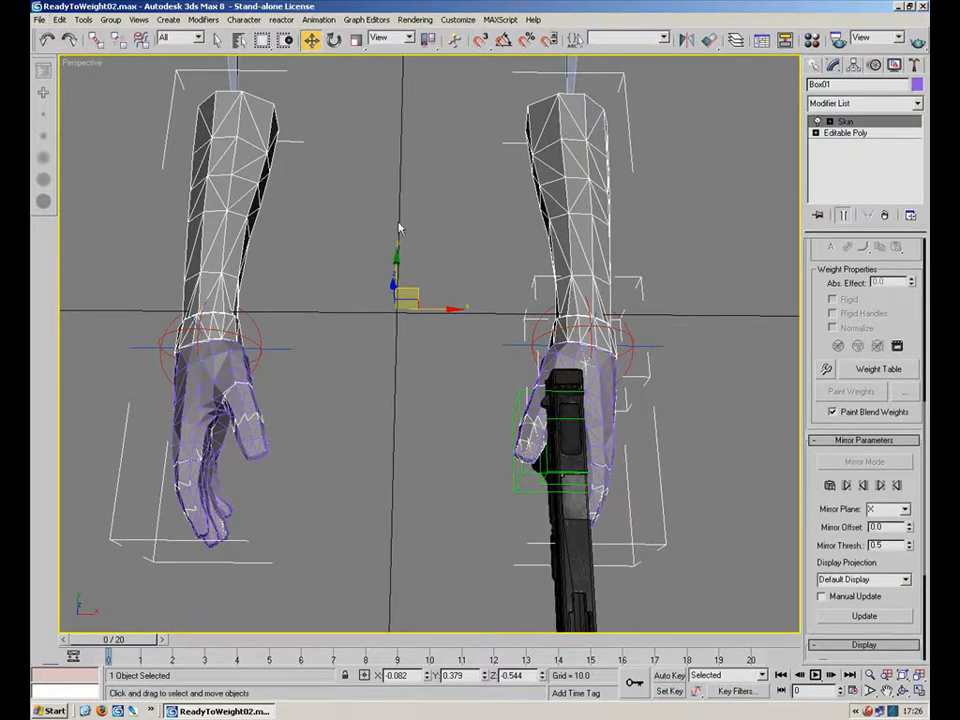
Step: Hide all unselected objects so that only the arm mesh Box01 is shown
click(686, 296)
right_click(606, 253)
click(648, 202)
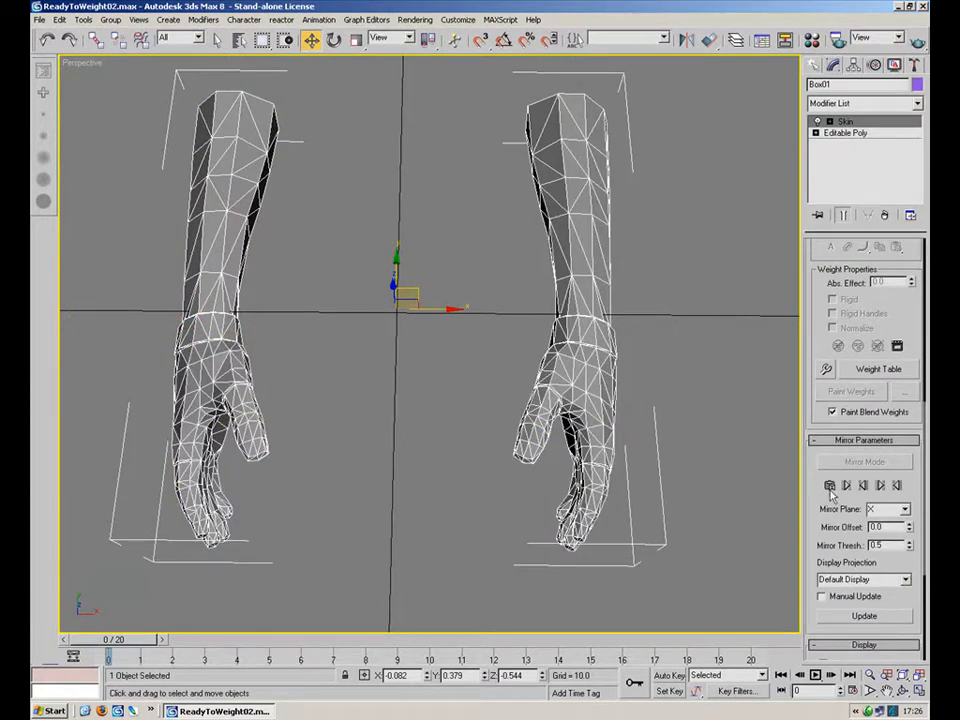
Step: Enter Envelope editing on Box01 and box-select the already weighted arm's vertices, checking the selection against the bones
double_click(838, 121)
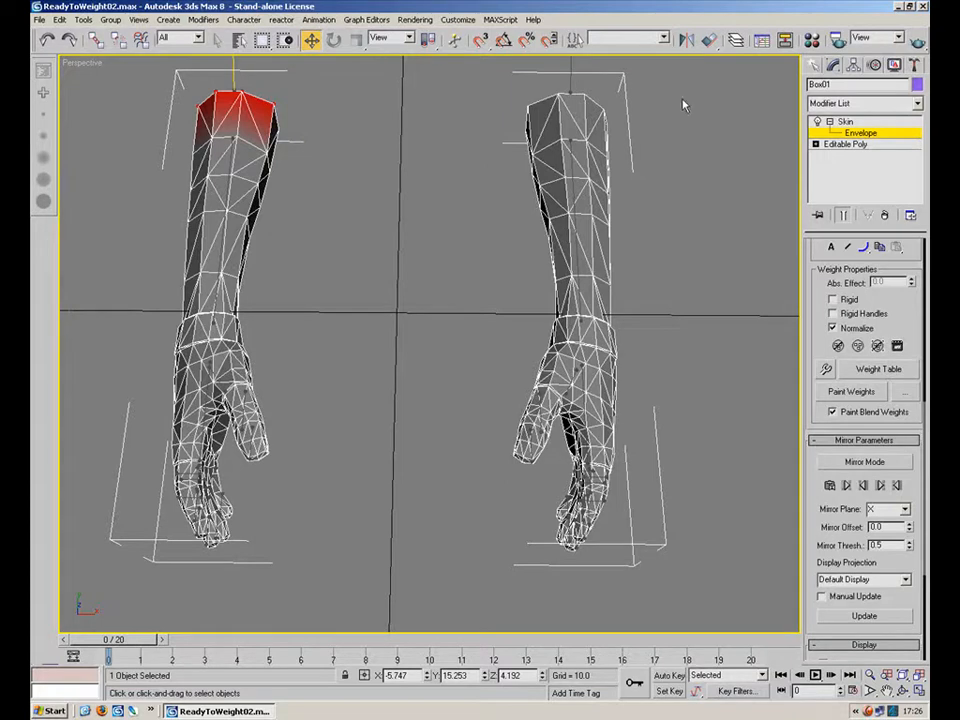
drag(636, 118, 415, 622)
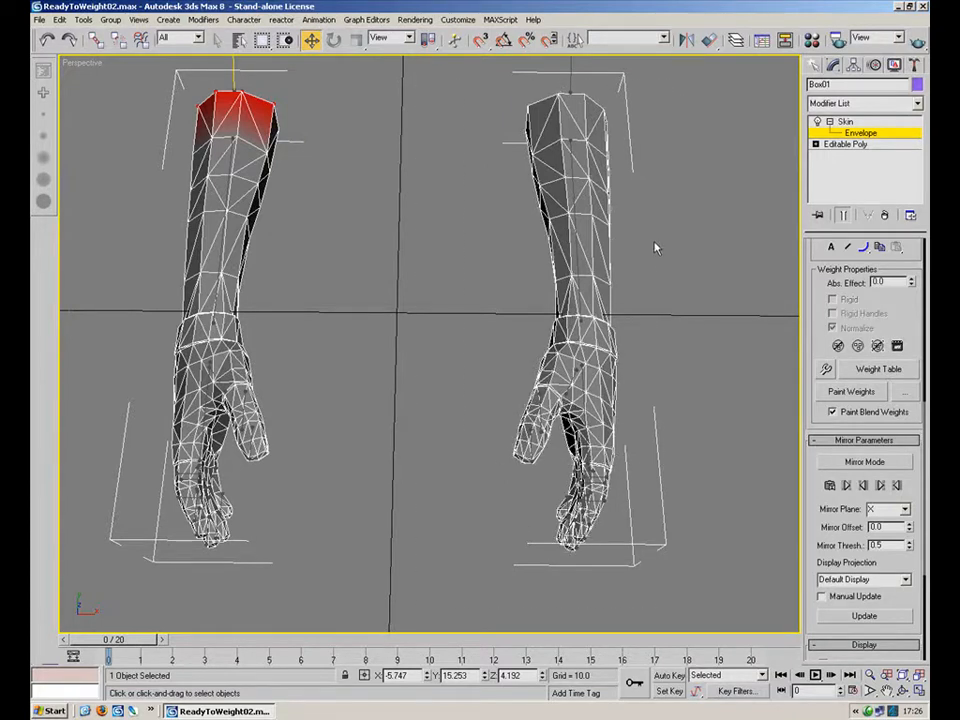
scroll(488, 184, down, 4)
drag(610, 160, 416, 449)
alt+middle_drag(416, 449, 614, 305)
scroll(412, 408, up, 3)
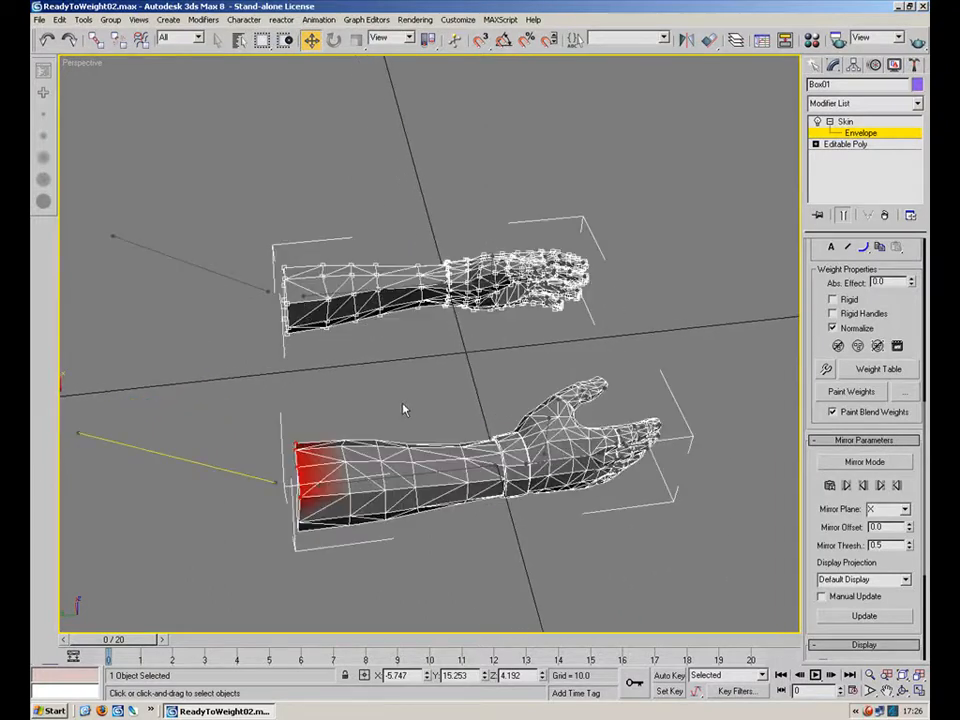
drag(257, 415, 190, 509)
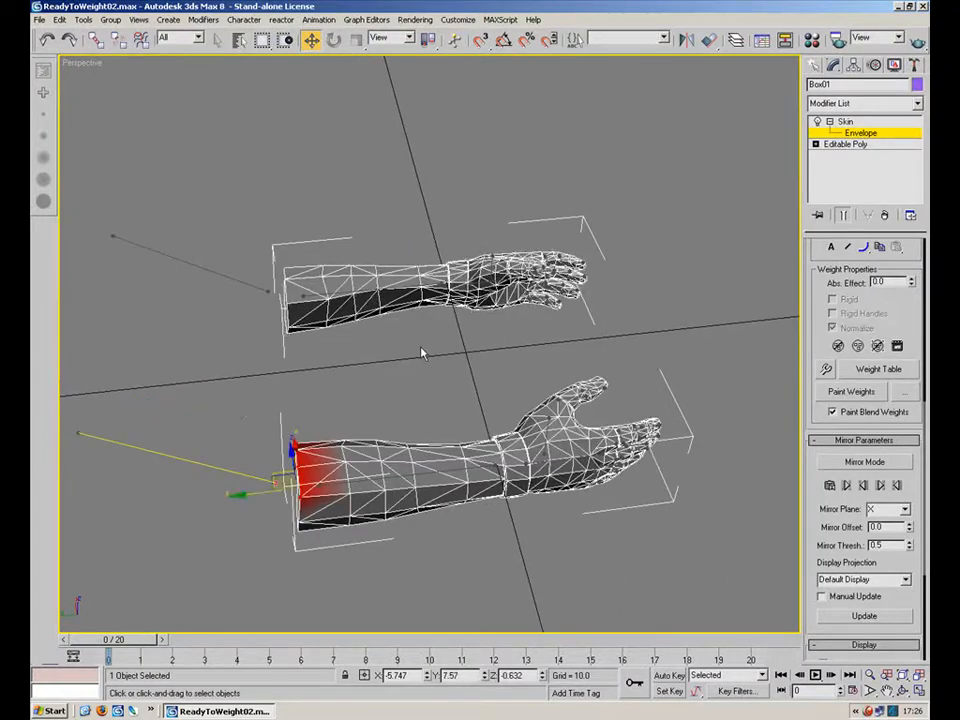
Step: Select all vertices of the unweighted arm, set their weight on the forearm bone Bone02 to 1, and leave Envelope editing
alt+middle_drag(377, 356, 456, 376)
scroll(456, 376, up, 3)
click(295, 373)
middle_drag(337, 369, 339, 367)
scroll(339, 367, down, 4)
drag(396, 197, 262, 530)
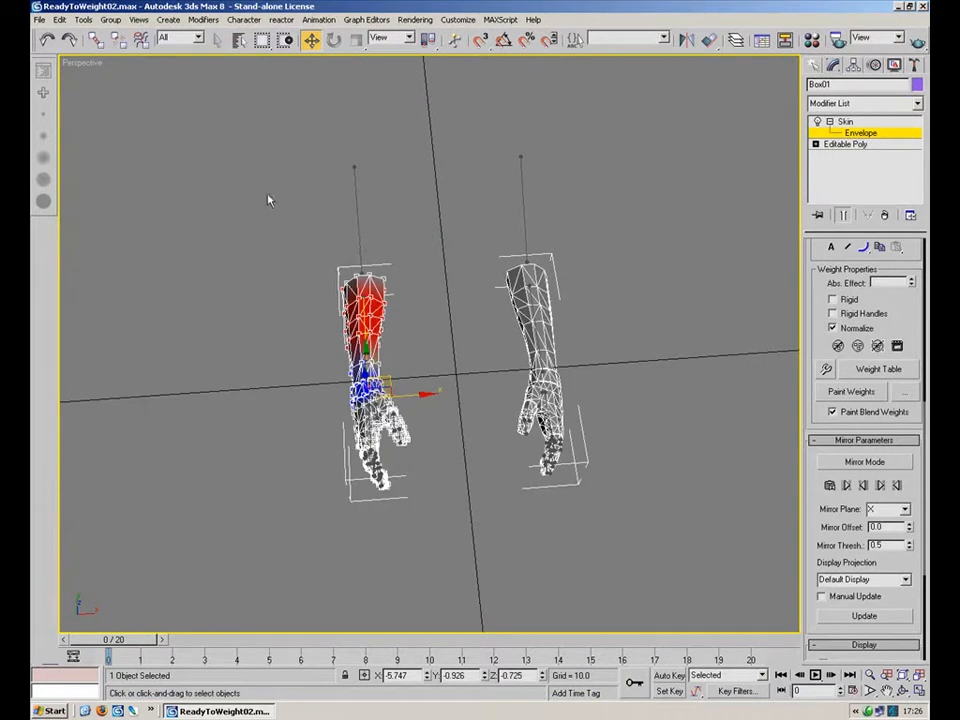
click(827, 370)
click(154, 122)
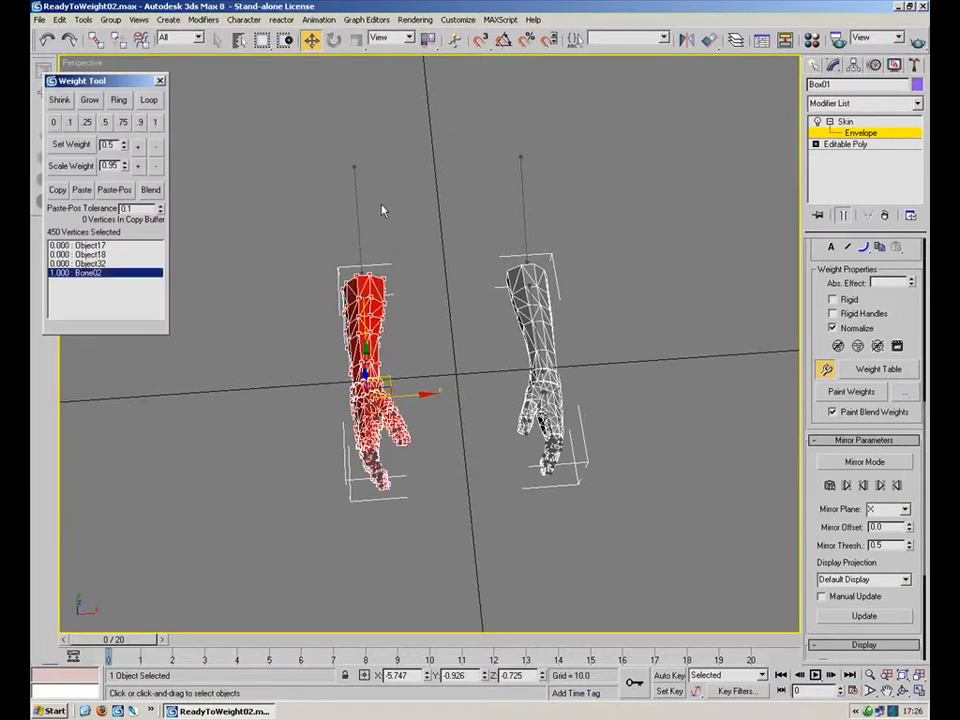
scroll(381, 210, up, 5)
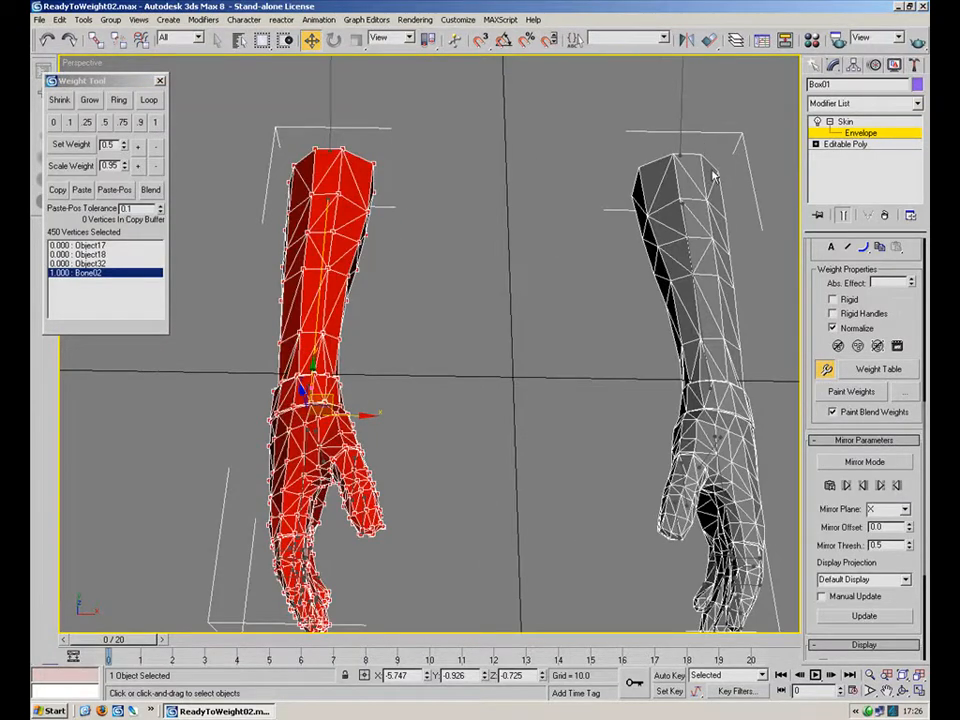
middle_drag(648, 324, 624, 311)
click(852, 134)
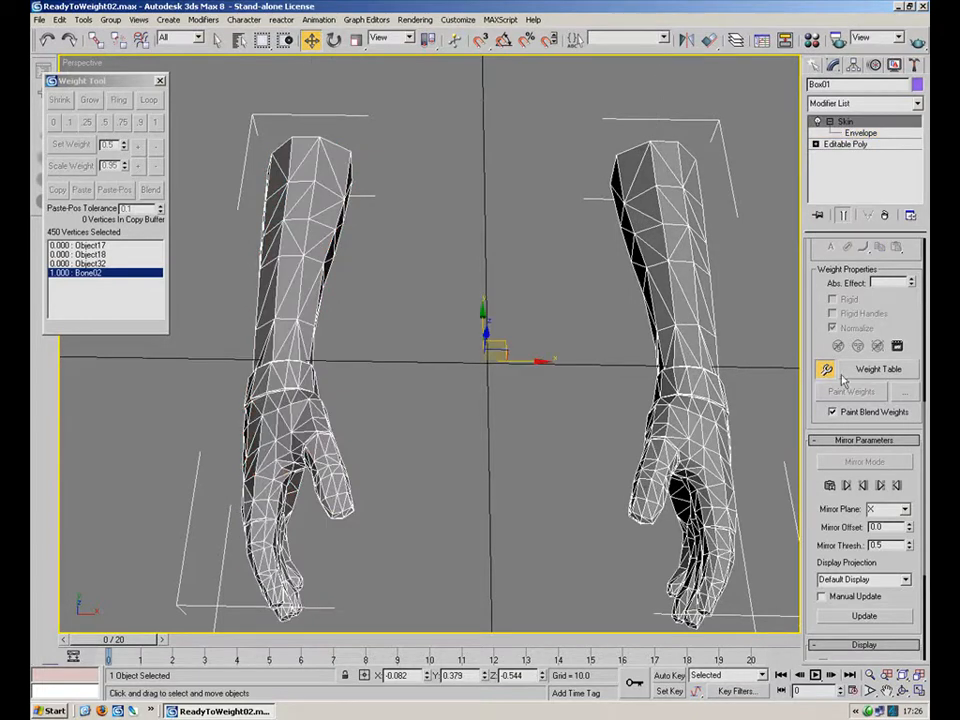
Step: Reopen Envelope editing on Box01, turn on Mirror Mode and set the Mirror Offset to 0.93
click(852, 134)
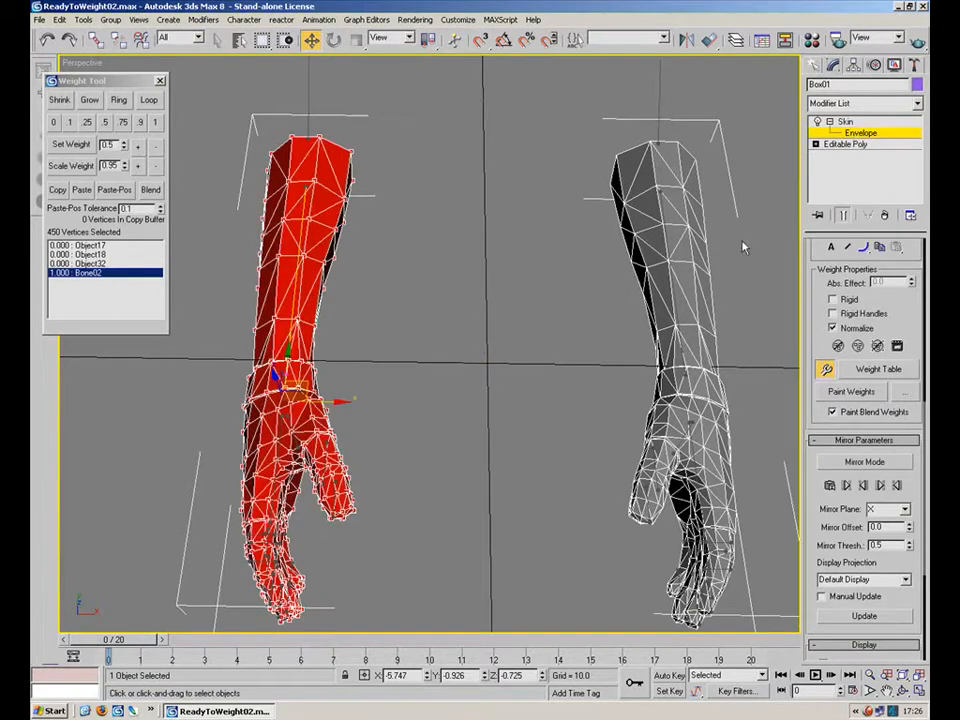
click(866, 462)
alt+middle_drag(615, 439, 463, 441)
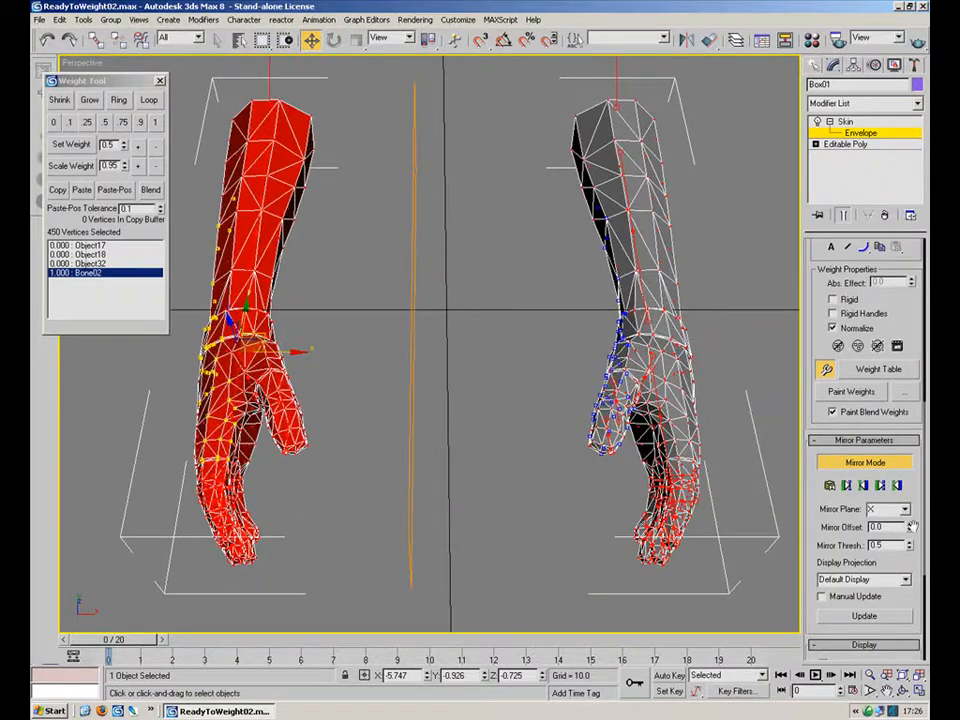
drag(909, 527, 892, 455)
alt+middle_drag(590, 405, 565, 354)
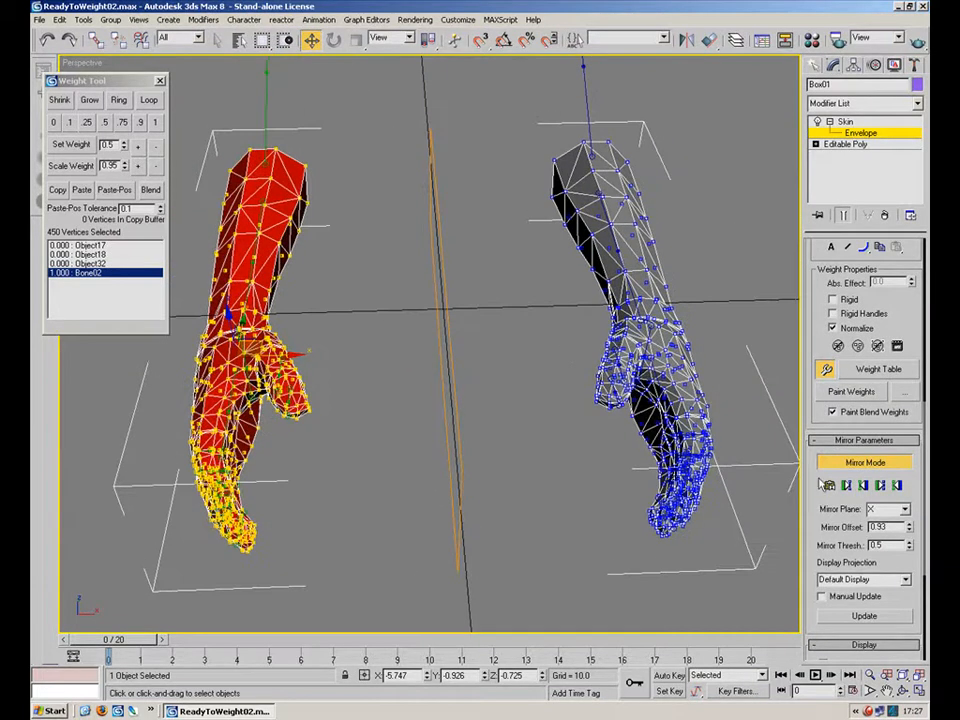
Step: Try the Y mirror plane and set the Mirror Plane back to X
click(904, 509)
click(906, 520)
click(904, 511)
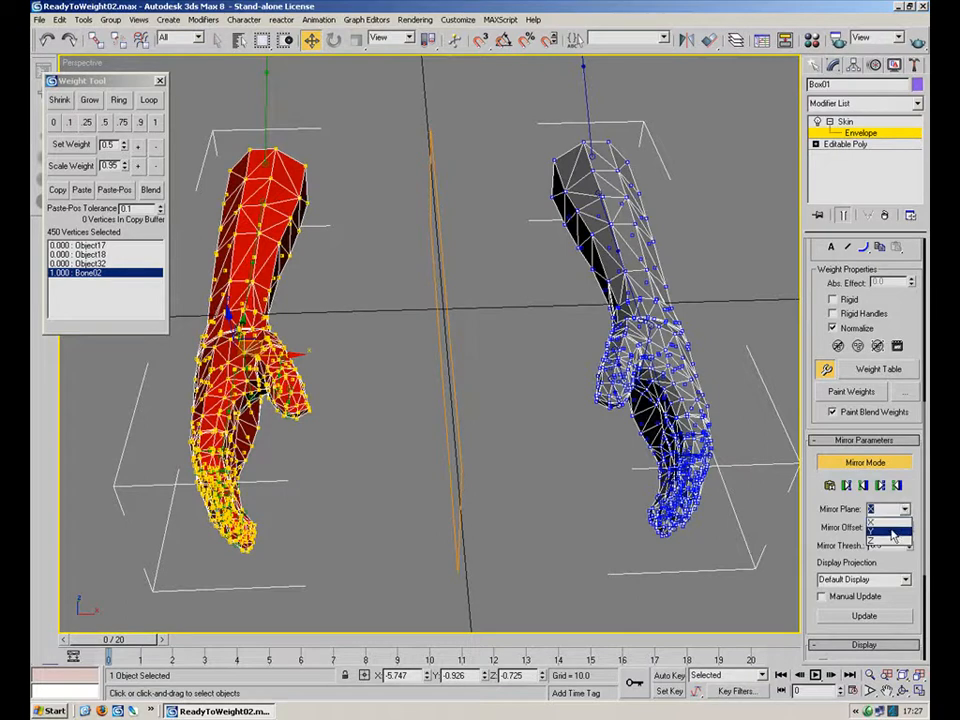
click(892, 533)
click(901, 511)
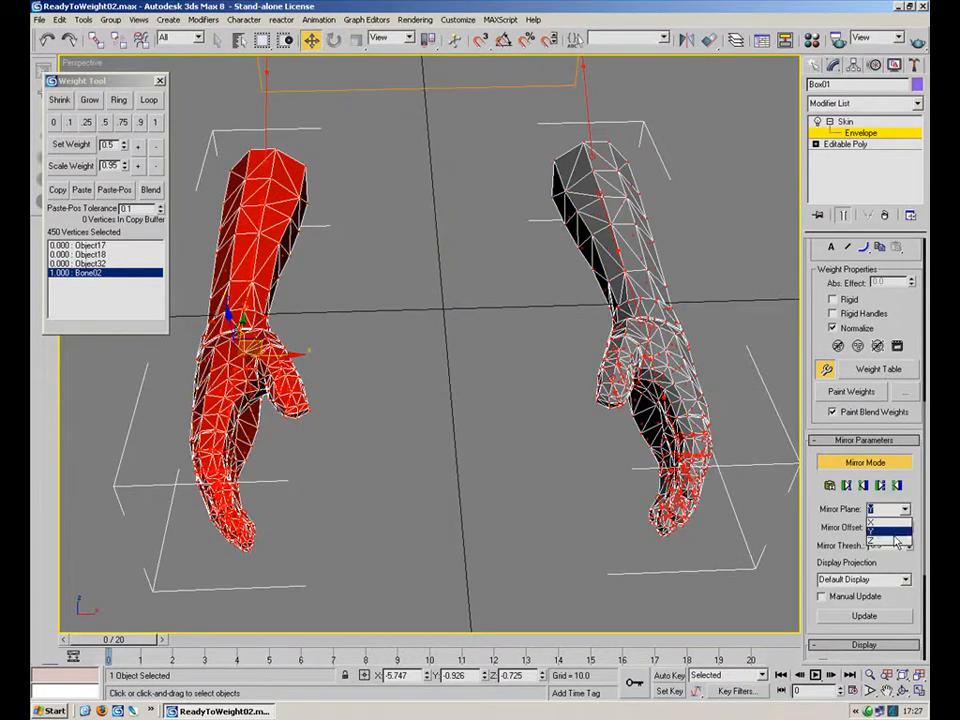
click(900, 522)
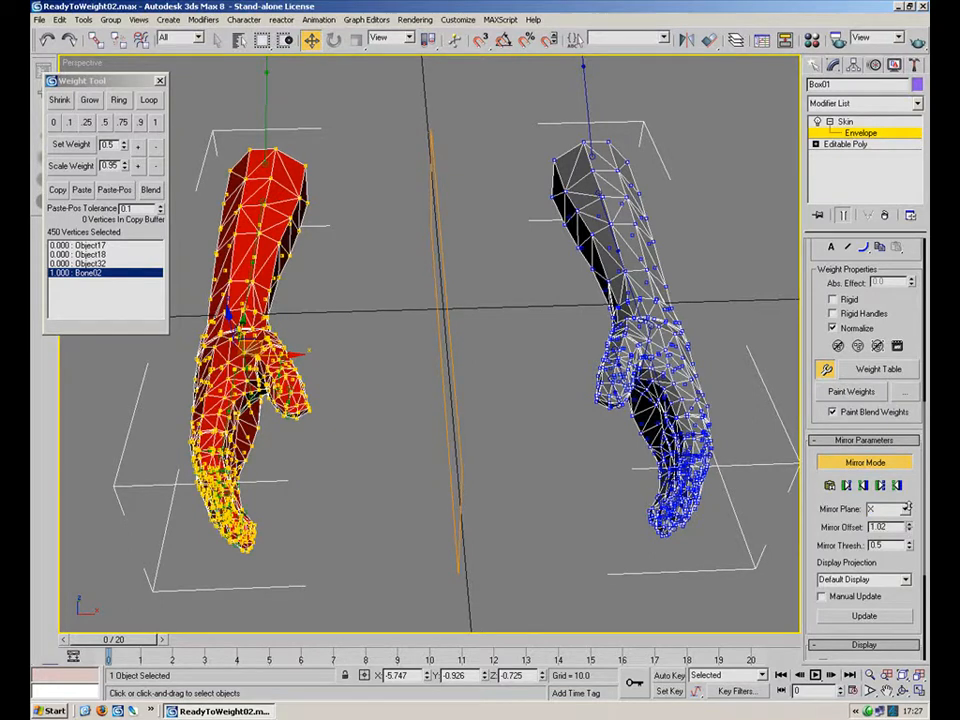
Step: Set the Mirror Offset to 1.0 and adjust the Mirror Threshold to 0.27
drag(910, 531, 904, 486)
drag(908, 549, 890, 462)
mouse_move(480, 400)
alt+middle_down()
mouse_move(486, 375)
mouse_move(443, 326)
mouse_move(445, 260)
mouse_move(469, 349)
mouse_move(587, 436)
mouse_move(499, 414)
mouse_move(495, 399)
mouse_move(493, 409)
alt+middle_up()
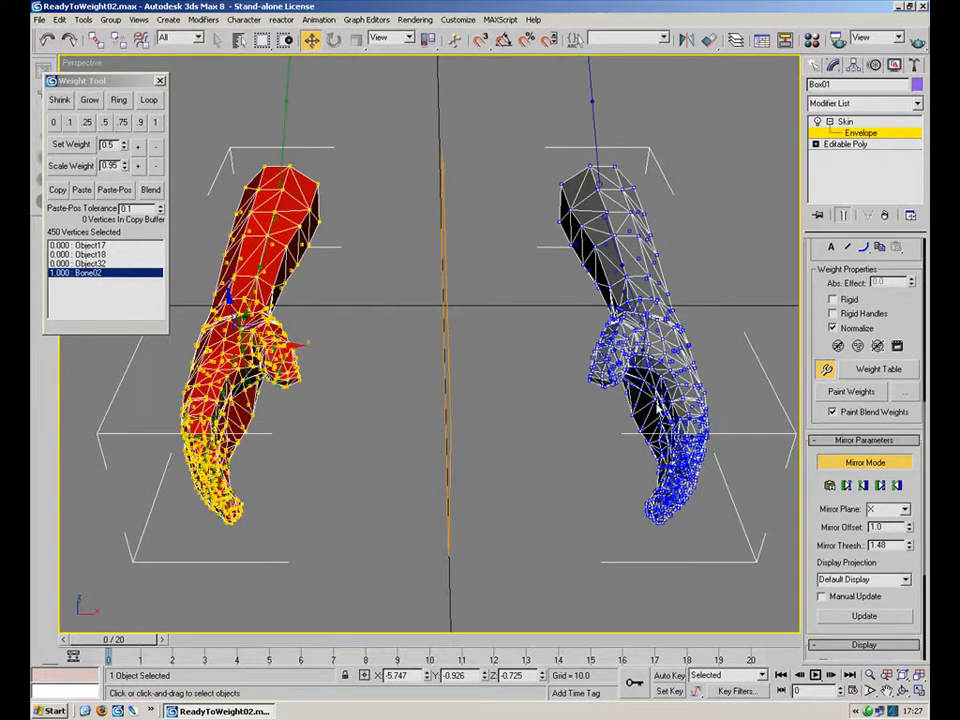
drag(912, 553, 903, 631)
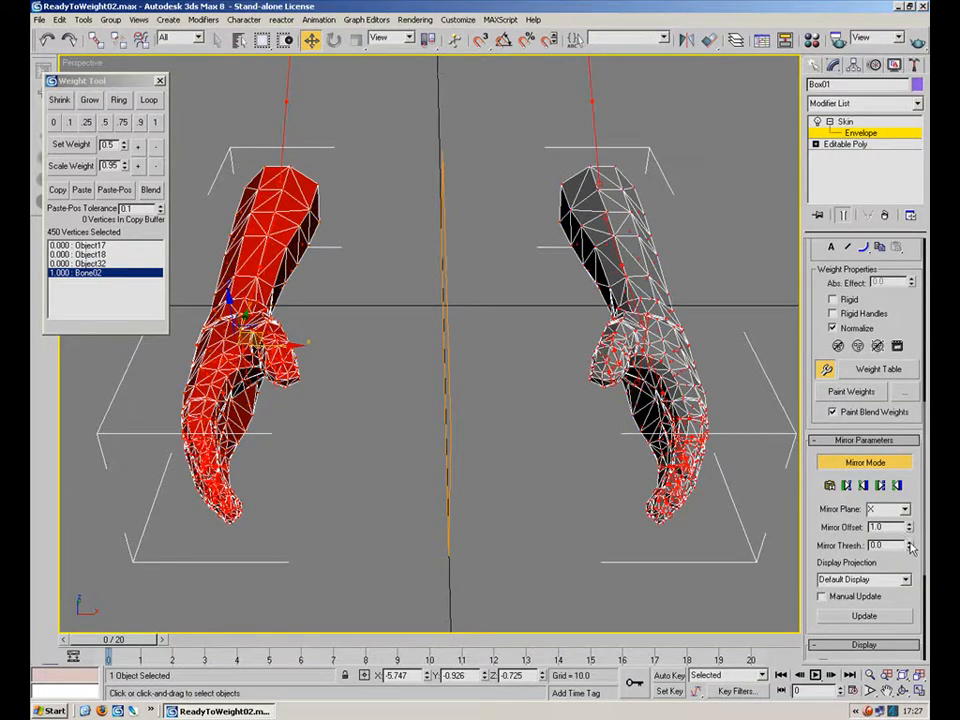
mouse_move(911, 548)
mouse_down()
mouse_move(909, 514)
mouse_move(910, 537)
mouse_move(910, 528)
mouse_up()
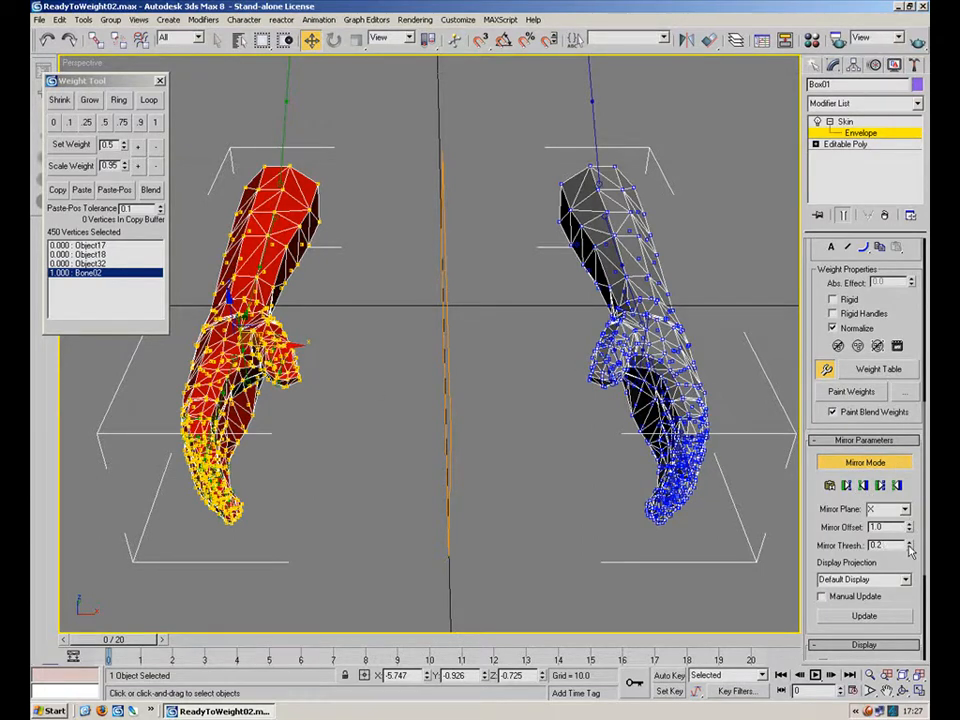
drag(910, 546, 910, 541)
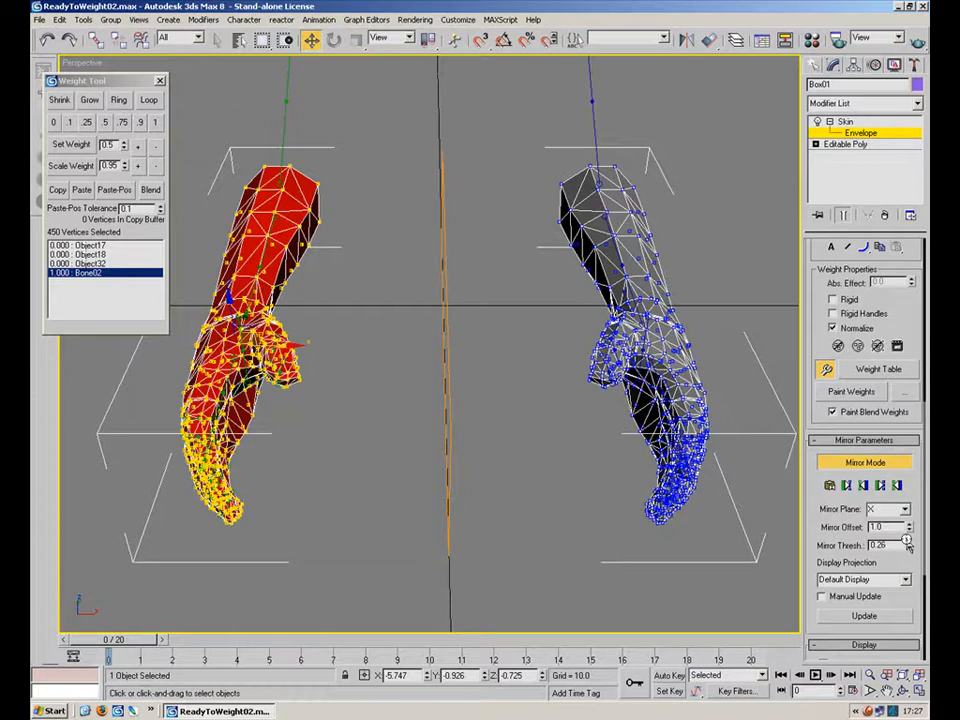
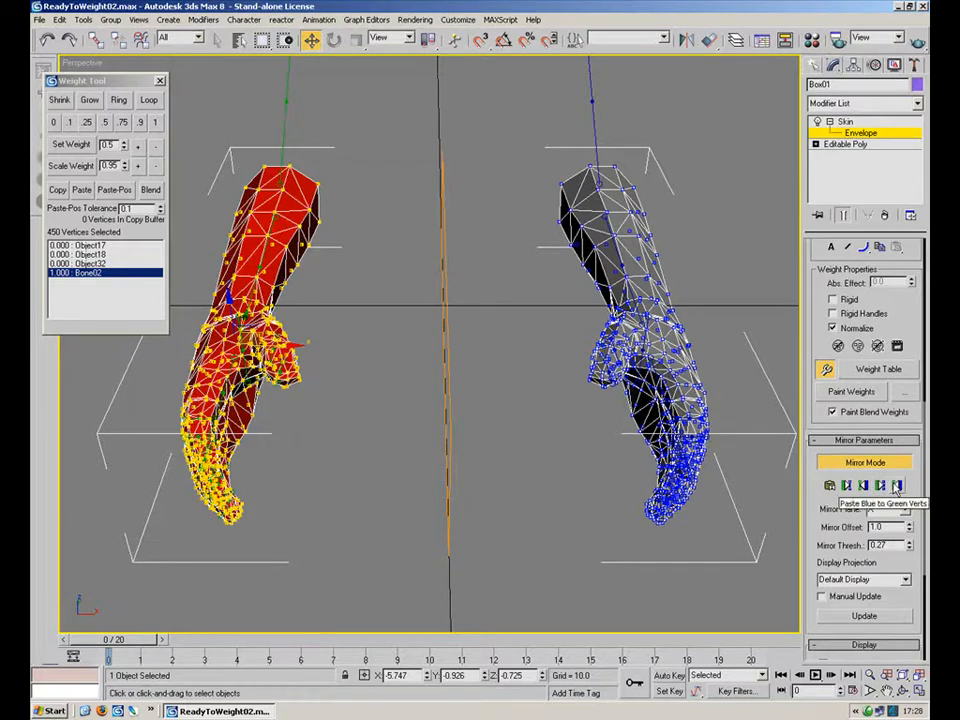
Step: Paste the weights of the blue arm's vertices onto the green arm's vertices
alt+middle_drag(640, 376, 501, 456)
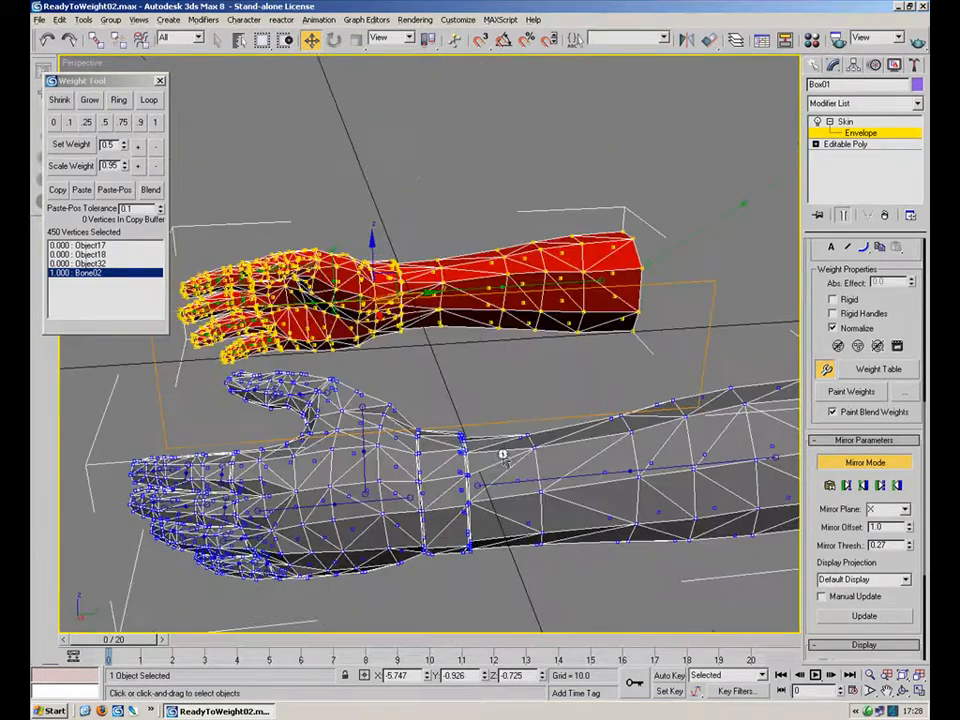
scroll(448, 338, up, 5)
alt+middle_drag(448, 338, 638, 447)
scroll(594, 427, down, 5)
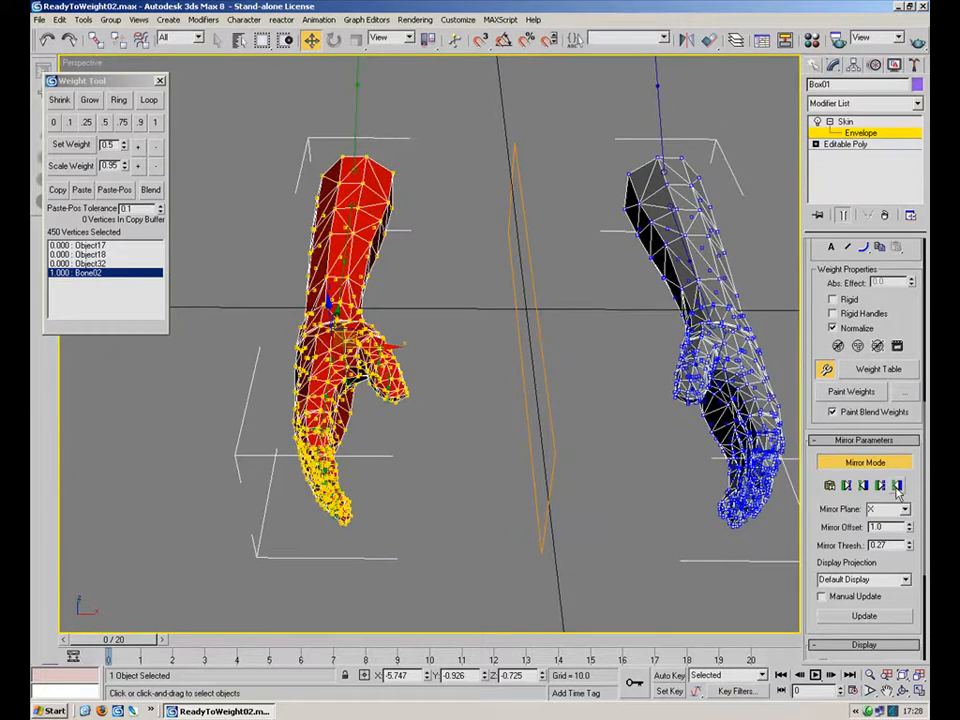
click(896, 485)
Step: Raise the Mirror Threshold to 1.47 and leave Mirror Mode
alt+middle_drag(508, 415, 540, 430)
alt+middle_drag(480, 372, 563, 429)
drag(907, 535, 905, 493)
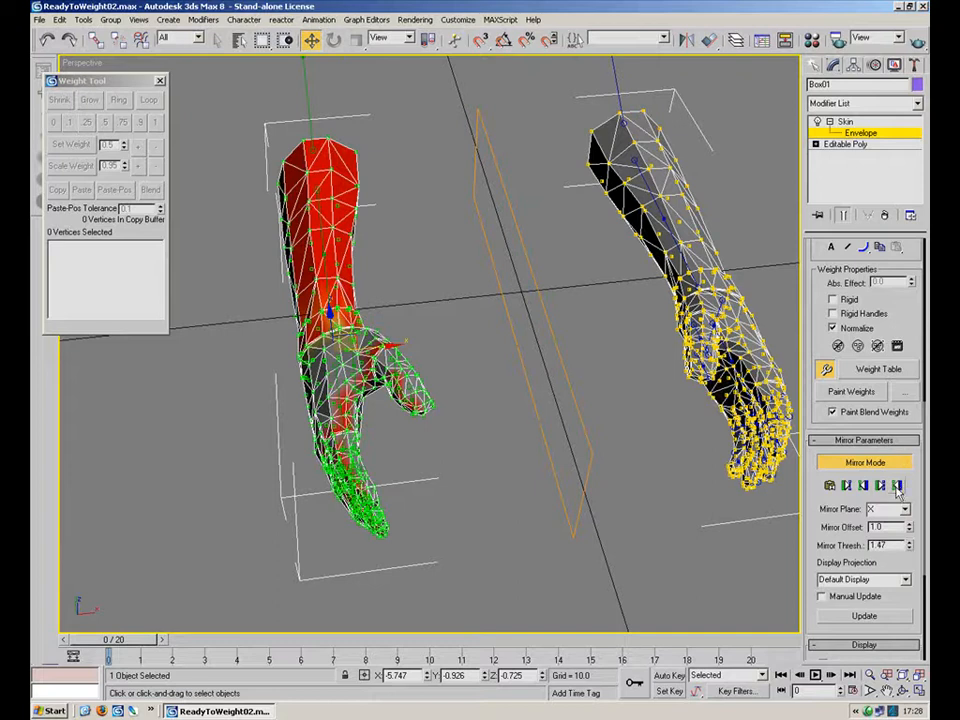
click(868, 463)
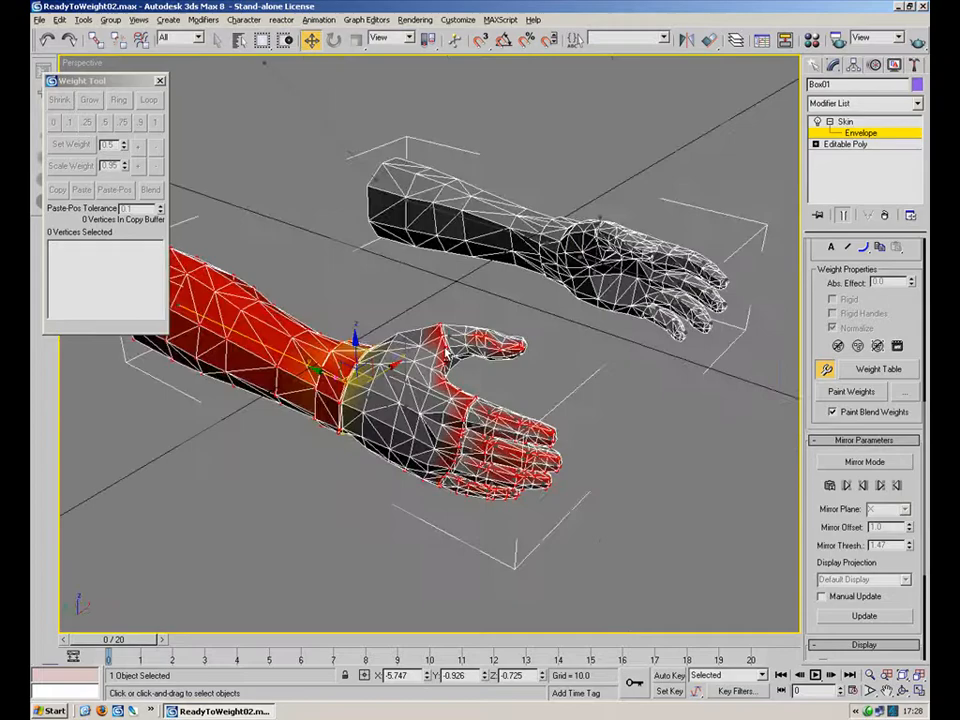
Step: Examine the mirrored weights around the wrist and palm, and close the Weight Tool
scroll(452, 383, up, 5)
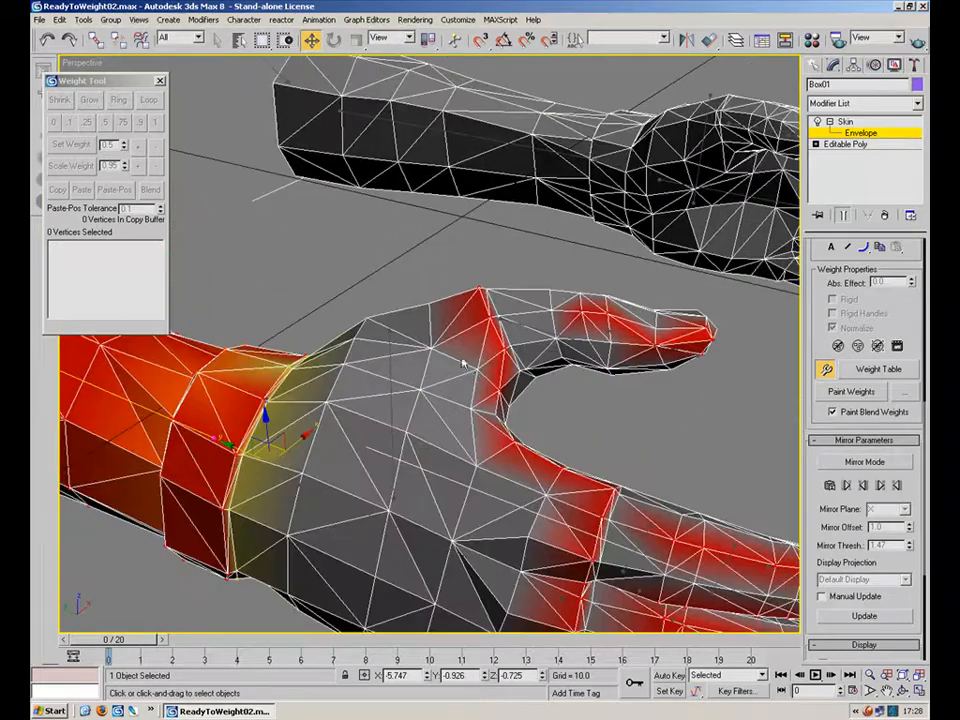
middle_drag(453, 383, 501, 354)
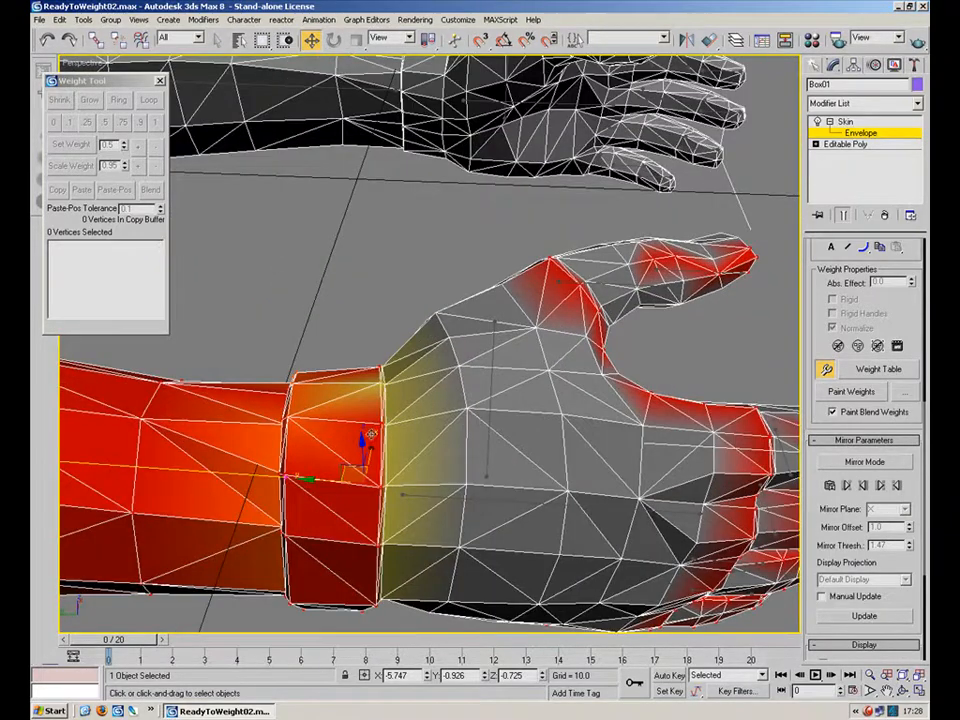
scroll(371, 404, down, 5)
click(827, 370)
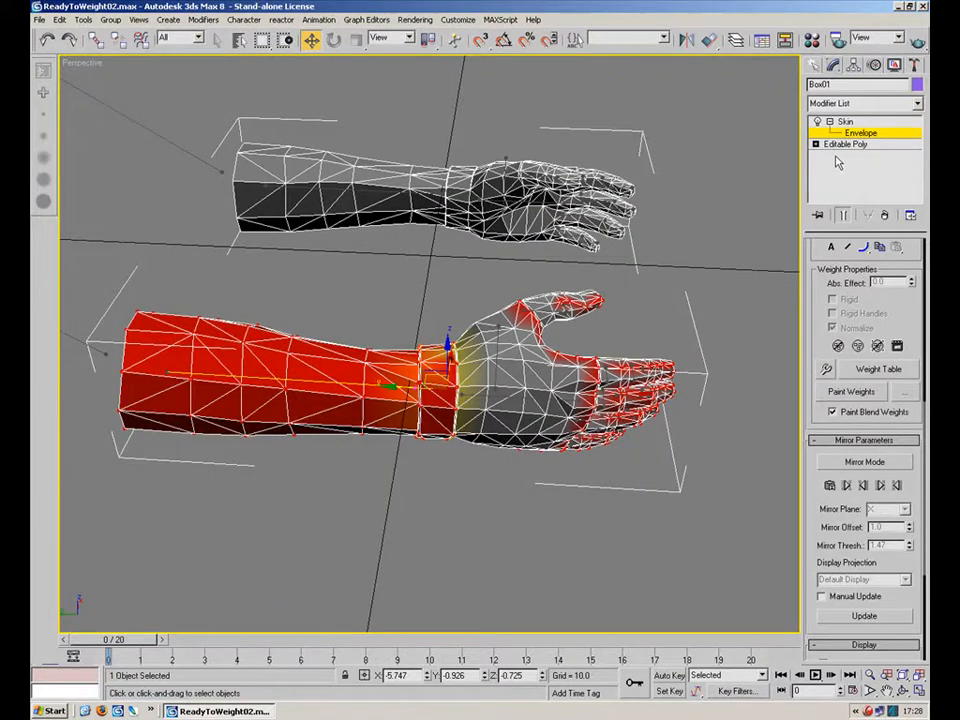
Step: Leave Envelope editing on Box01 and unhide all objects
click(849, 134)
click(728, 349)
click(515, 393)
right_click(607, 298)
click(650, 237)
click(486, 499)
click(465, 440)
click(371, 258)
click(480, 396)
click(419, 422)
click(425, 424)
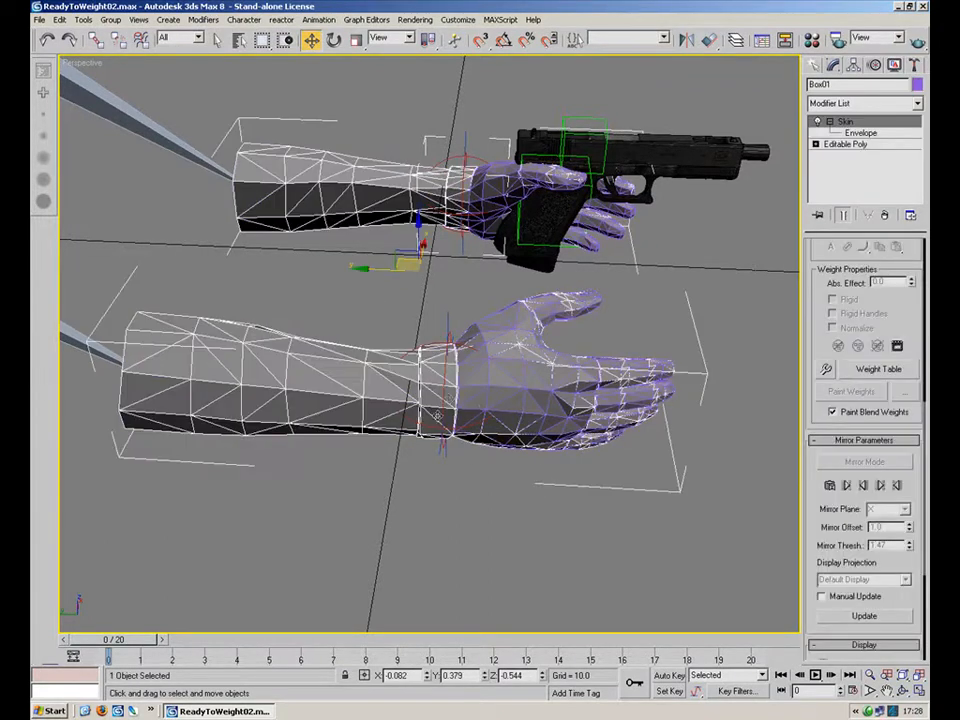
Step: Rotate the wrist control R.Wrist.ctrl to test how the hand deforms, and cancel the rotation
click(400, 298)
alt+middle_drag(400, 298, 348, 414)
click(348, 414)
key(e)
drag(404, 412, 396, 377)
alt+middle_drag(396, 377, 450, 381)
scroll(450, 381, up, 3)
drag(433, 371, 499, 398)
right_click(501, 398)
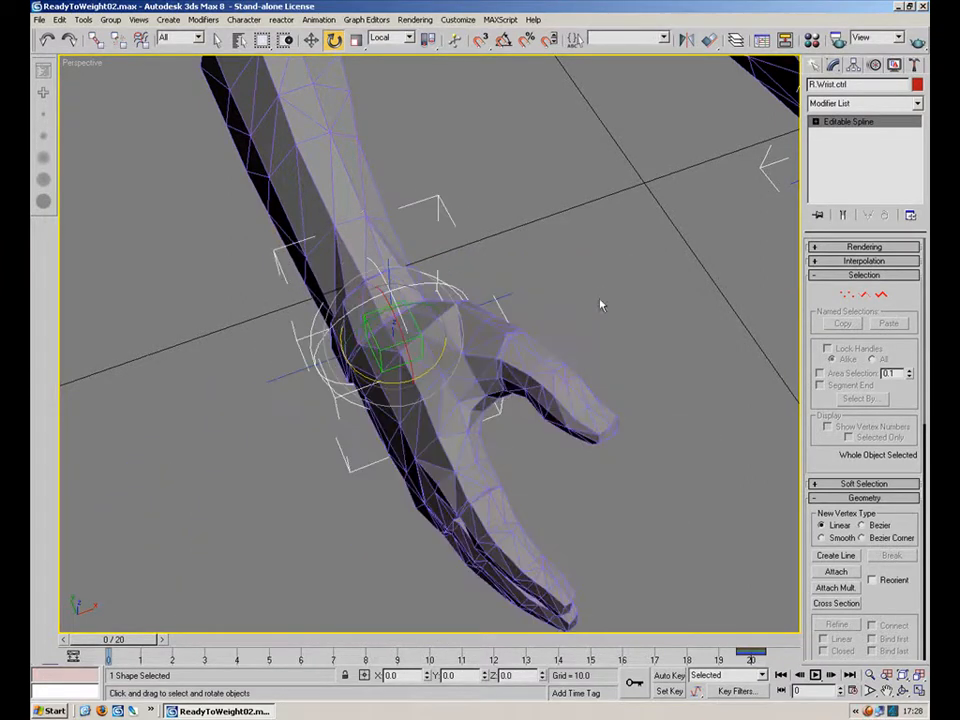
Step: In Box01's Envelope editing, box-select the gun-holding arm's vertices, turn on Mirror Mode and run Mirror Paste
click(599, 298)
alt+middle_drag(550, 298, 361, 419)
scroll(582, 260, up, 3)
scroll(511, 325, down, 7)
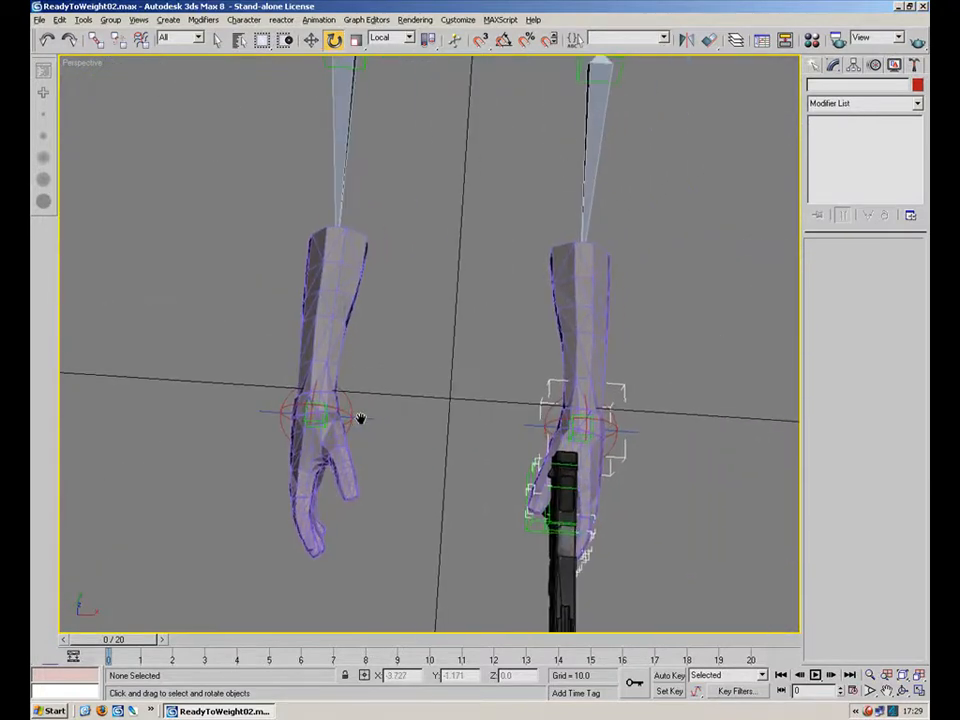
click(352, 307)
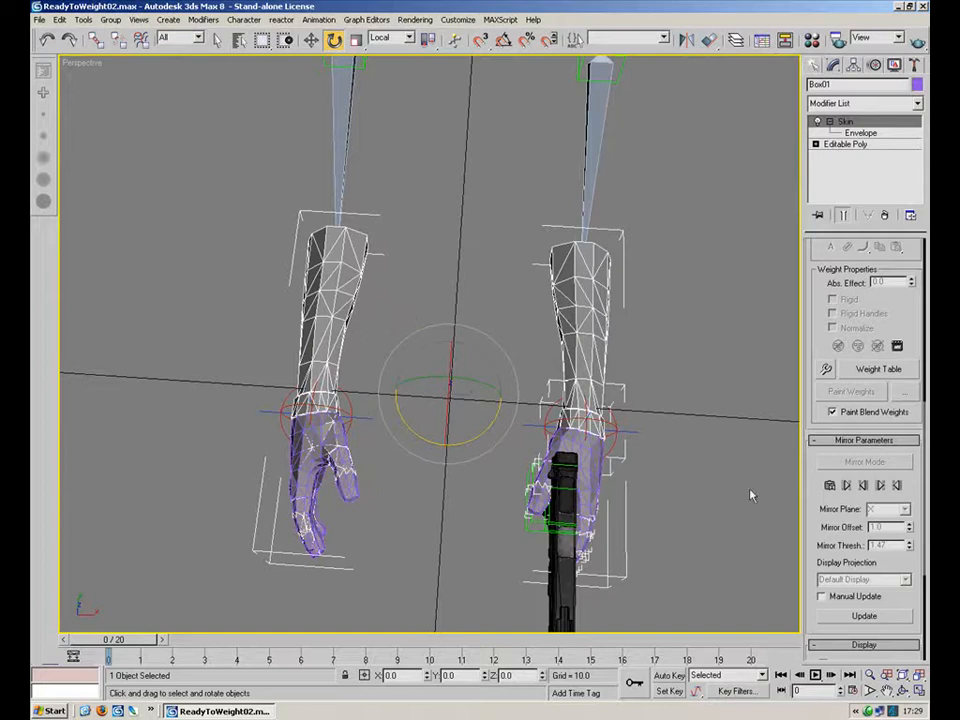
click(609, 347)
click(602, 339)
click(860, 132)
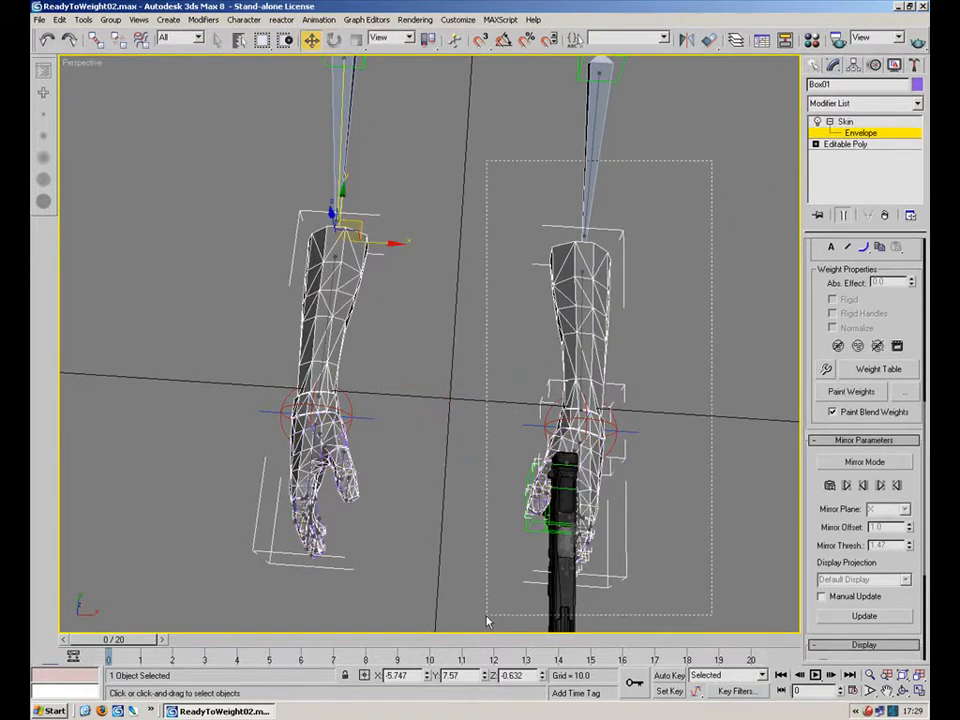
click(886, 462)
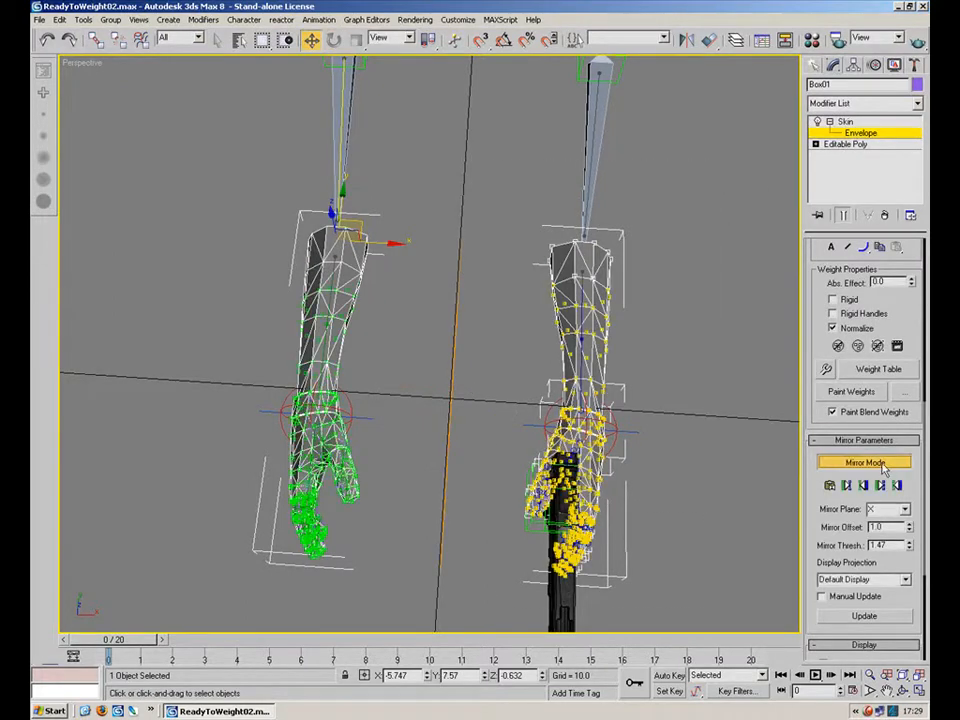
click(829, 485)
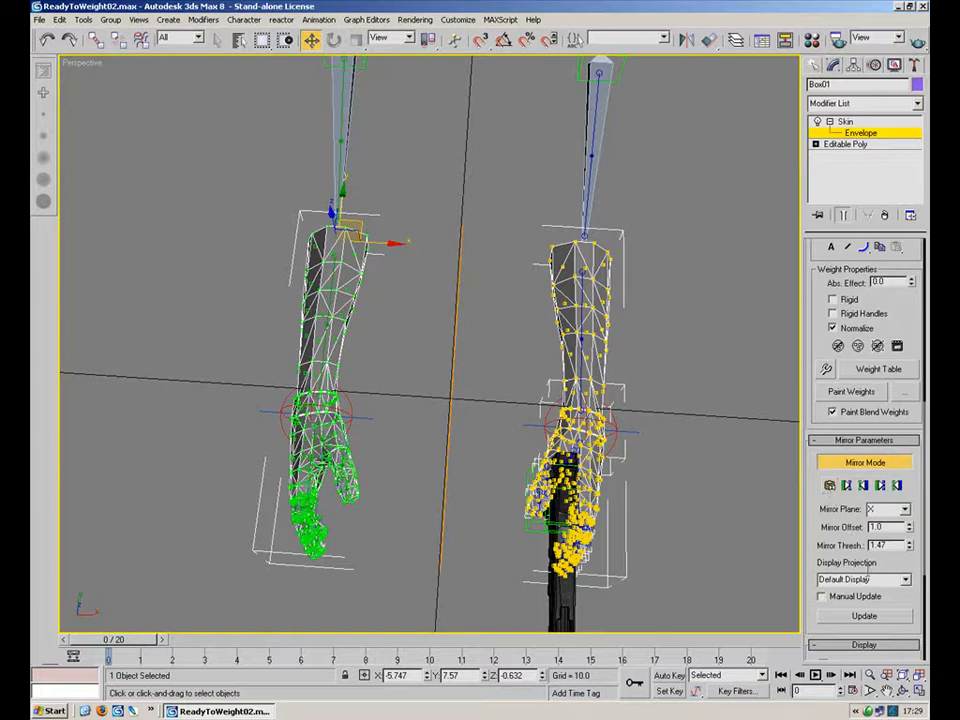
Step: Set the Mirror Offset to 0.0, paste the blue vertices' weights to the green ones and raise the Mirror Threshold
mouse_move(620, 430)
alt+middle_down()
mouse_move(628, 375)
mouse_move(628, 398)
alt+middle_up()
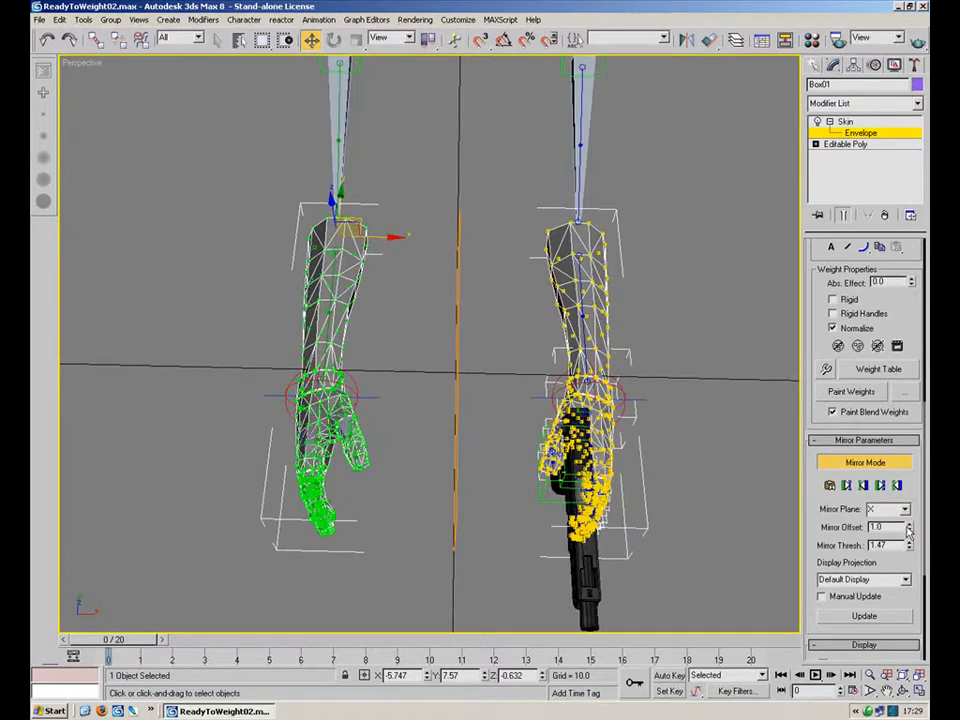
drag(909, 531, 909, 545)
mouse_move(698, 467)
alt+middle_down()
mouse_move(692, 482)
mouse_move(690, 445)
alt+middle_up()
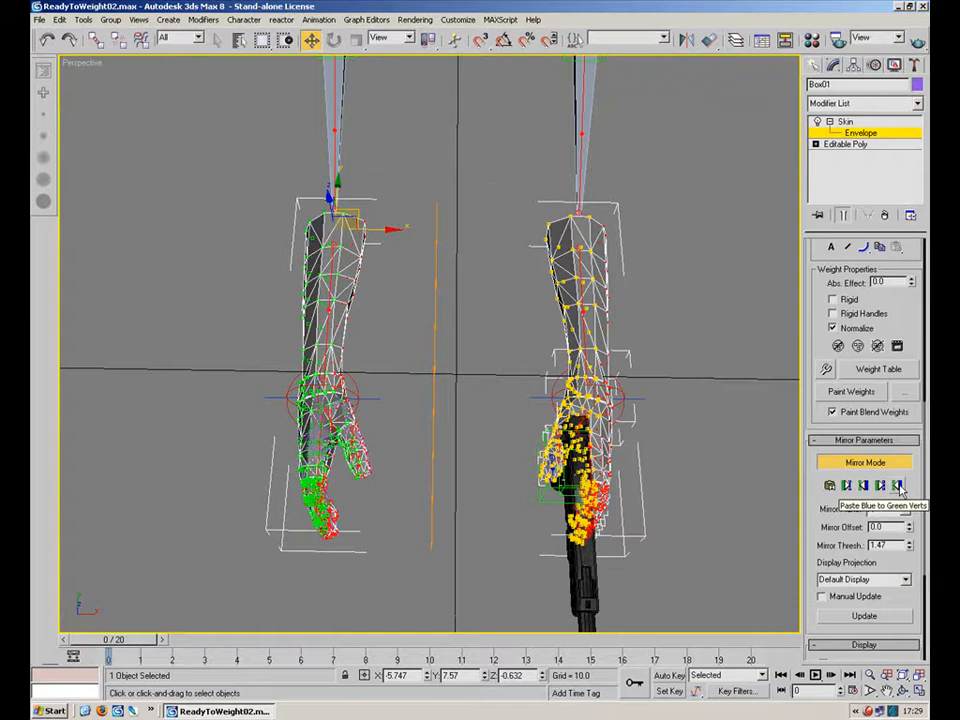
click(898, 486)
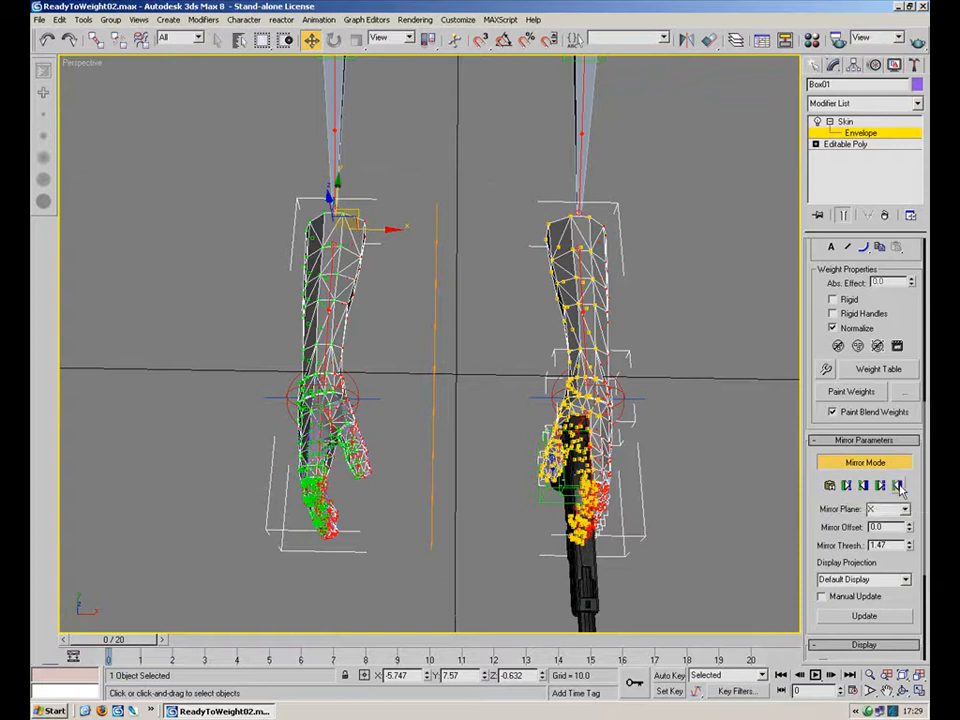
drag(909, 545, 900, 412)
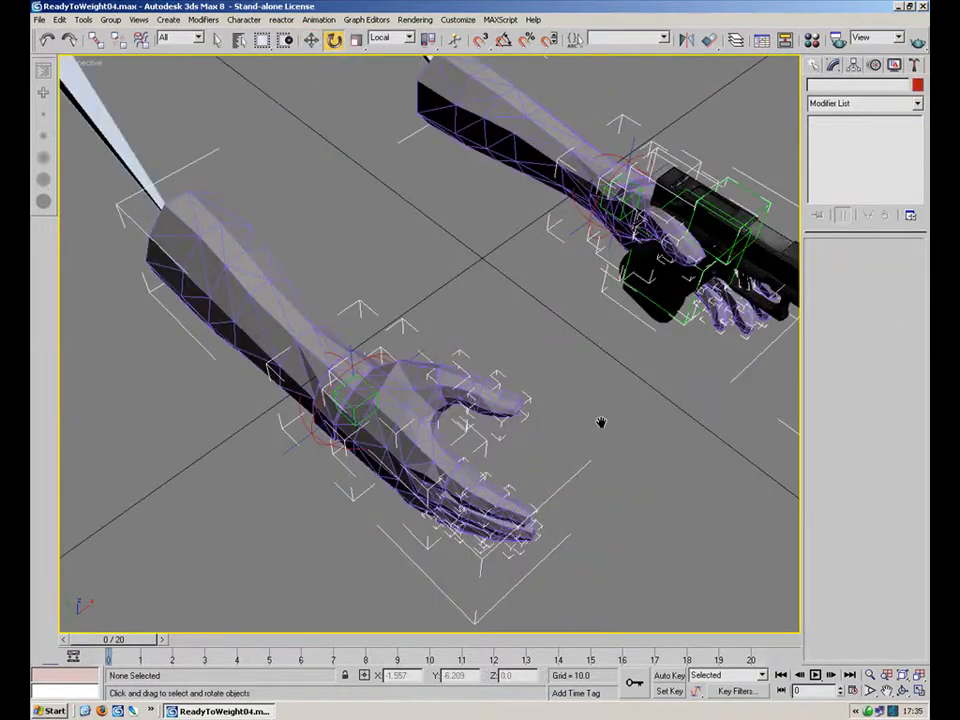
Step: Select the arm mesh Box01 in ReadyToWeight04.max and hide all unselected objects
drag(600, 422, 439, 456)
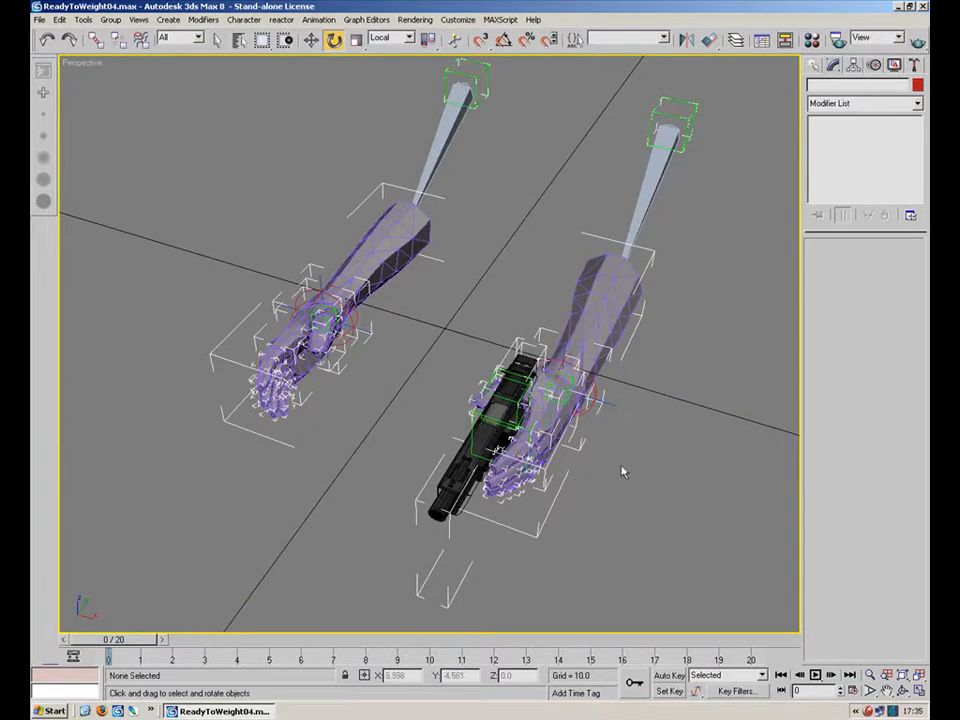
click(612, 324)
right_click(612, 324)
click(643, 261)
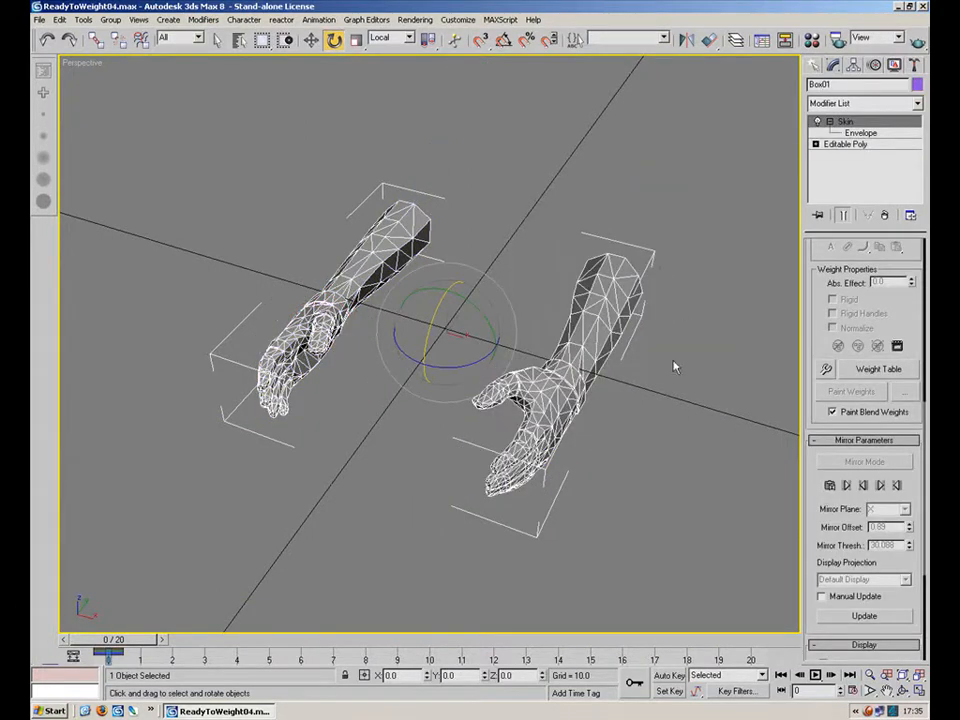
key(F3)
scroll(905, 303, up, 1)
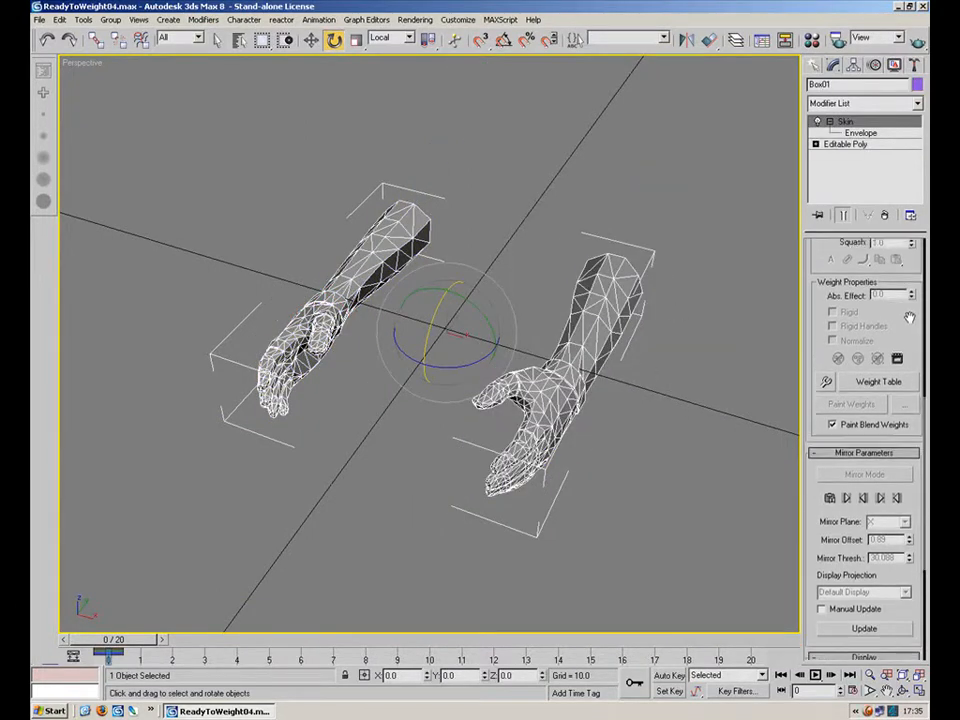
Step: Enter Envelope editing on the isolated Box01 and turn on Mirror Mode
click(860, 144)
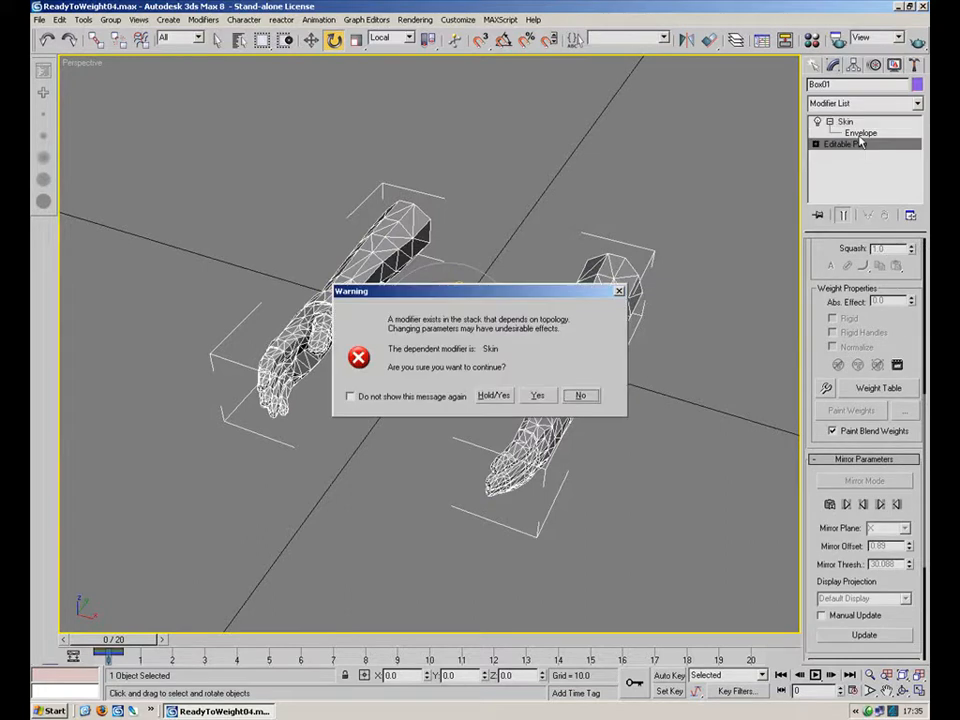
click(580, 396)
click(860, 134)
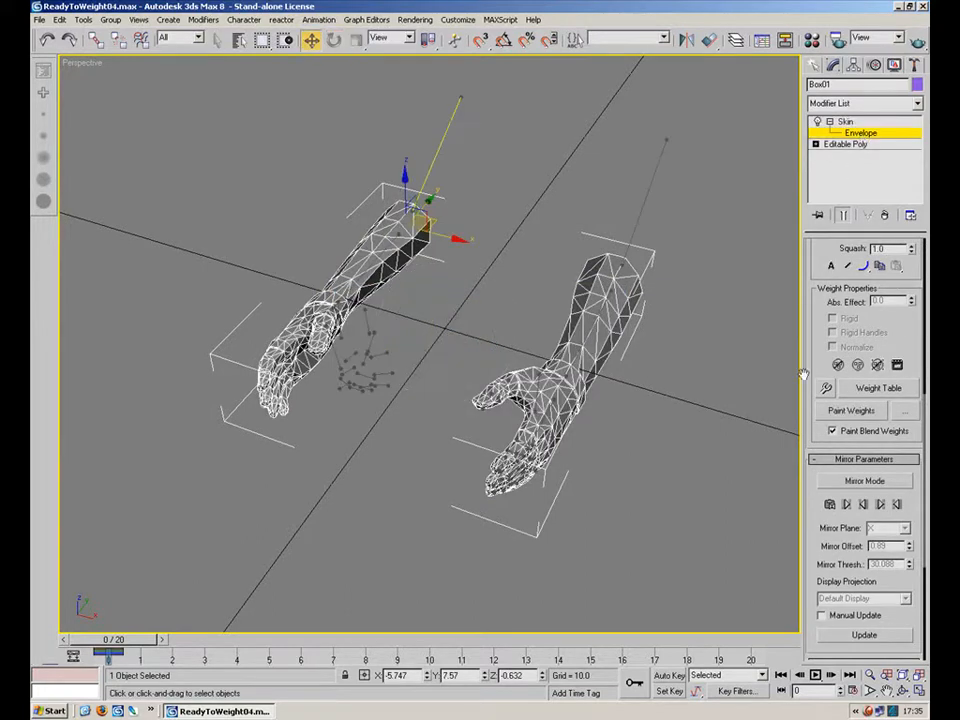
click(877, 482)
alt+middle_drag(617, 364, 610, 430)
scroll(600, 430, up, 3)
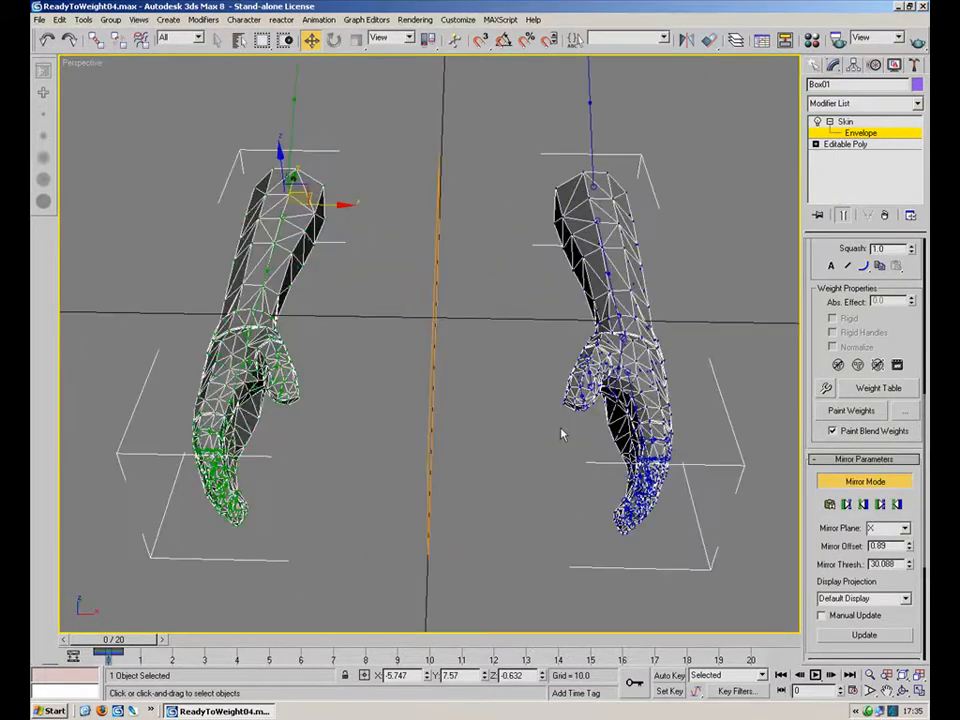
Step: Inspect the matched vertices on both arms around the mirror plane from several angles in Mirror Mode
alt+middle_drag(627, 495, 536, 435)
scroll(536, 435, down, 3)
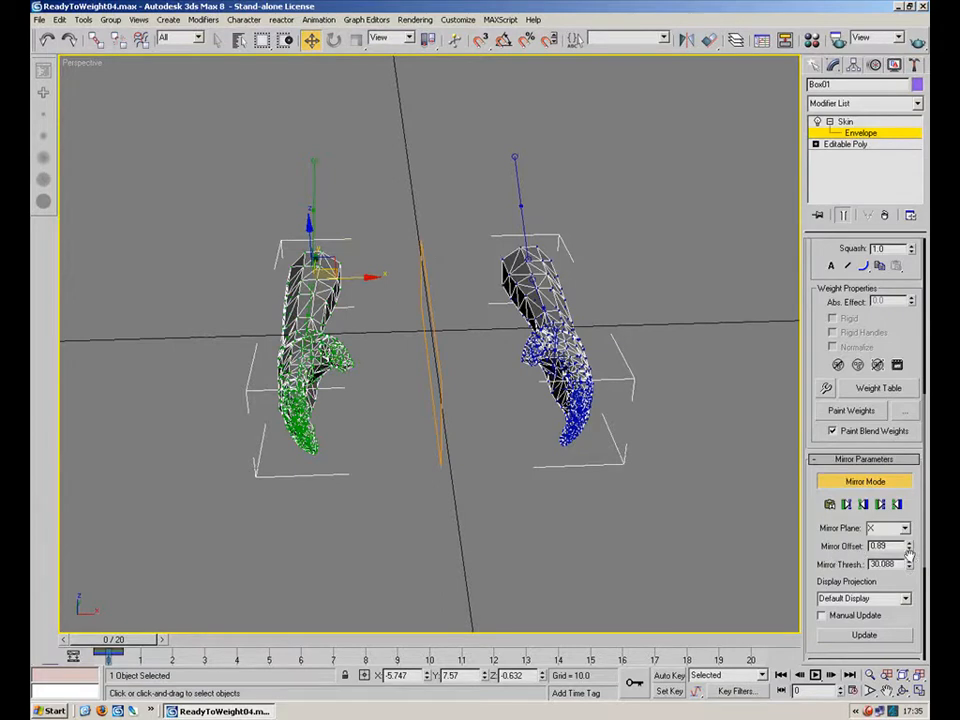
scroll(570, 457, up, 4)
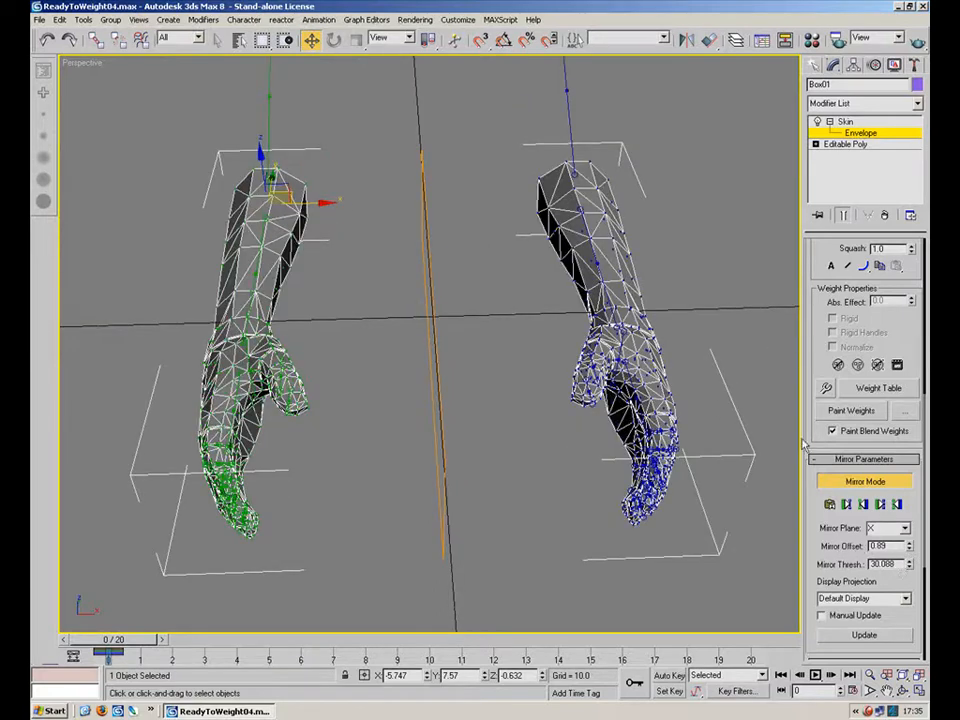
alt+middle_drag(720, 404, 640, 455)
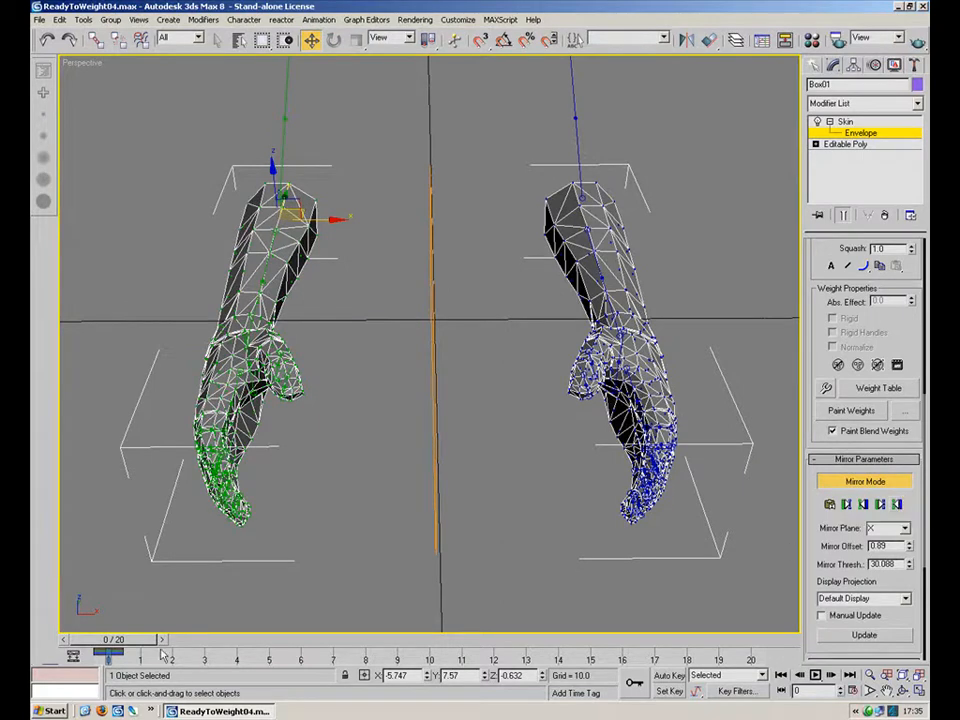
right_click(104, 641)
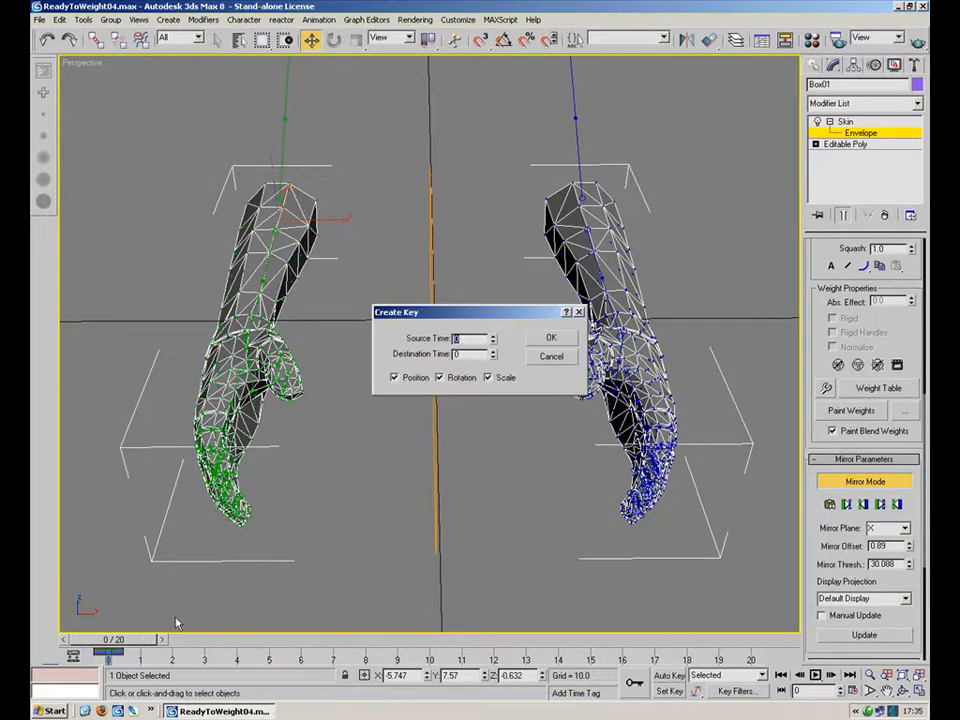
click(546, 359)
mouse_move(117, 646)
mouse_down()
mouse_move(621, 645)
mouse_move(98, 644)
mouse_up()
alt+middle_drag(305, 463, 442, 577)
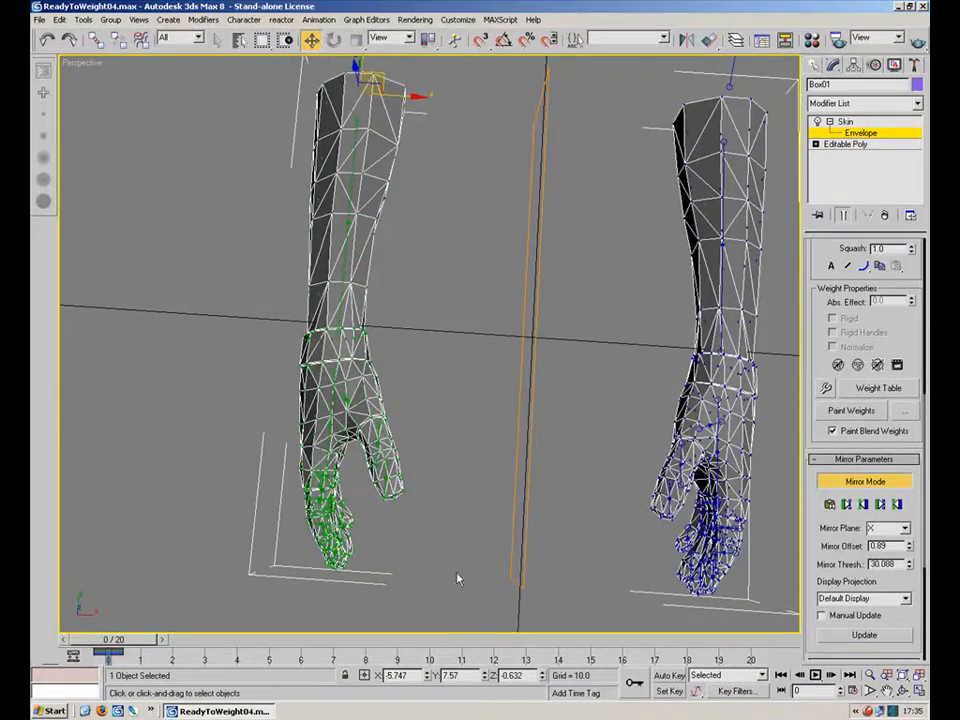
scroll(442, 577, up, 3)
Step: Turn off Mirror Mode and select the mirrored arm's forearm bone to display its weights at the wrist
click(847, 481)
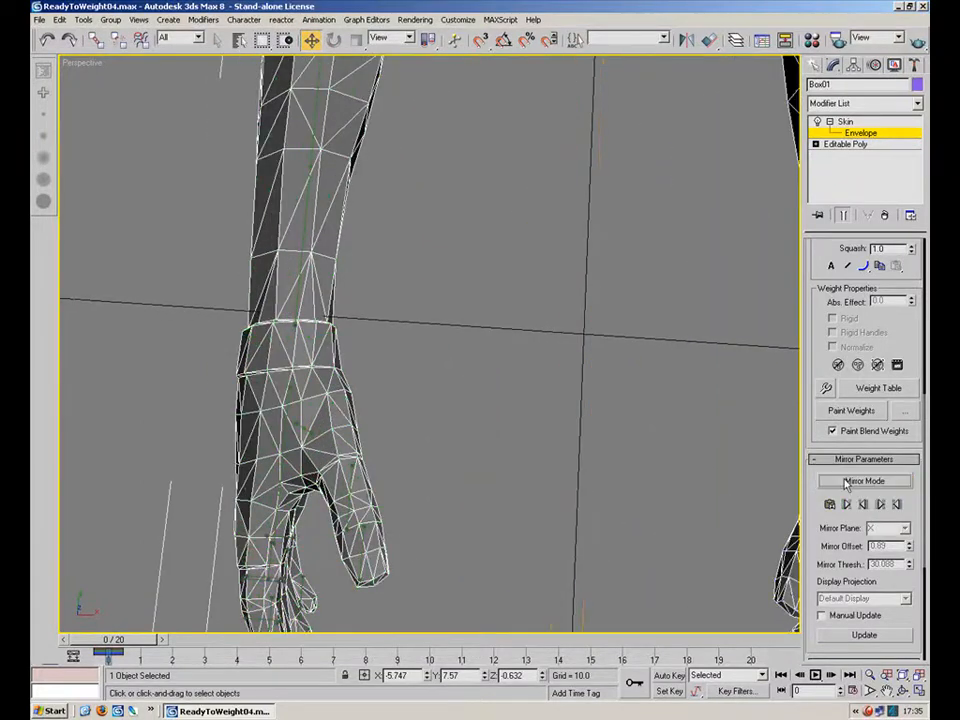
click(296, 306)
scroll(443, 429, up, 5)
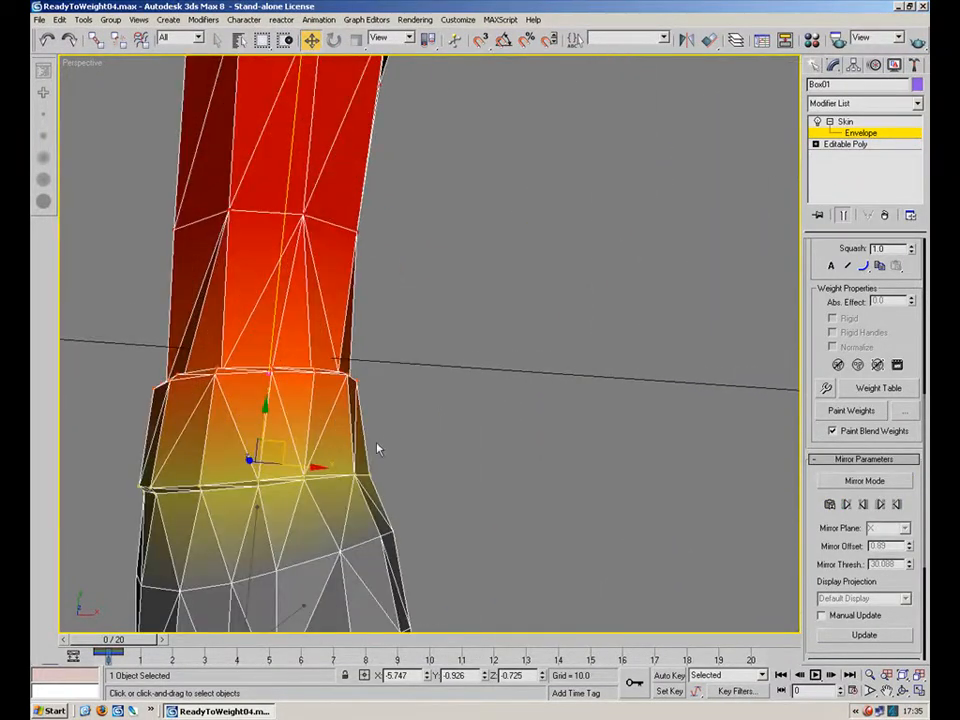
click(348, 496)
Step: Select the index finger's base bone on the mirrored hand and check its weights from several angles
alt+middle_drag(465, 546, 377, 335)
click(531, 397)
middle_drag(650, 475, 434, 404)
scroll(441, 386, down, 4)
click(537, 290)
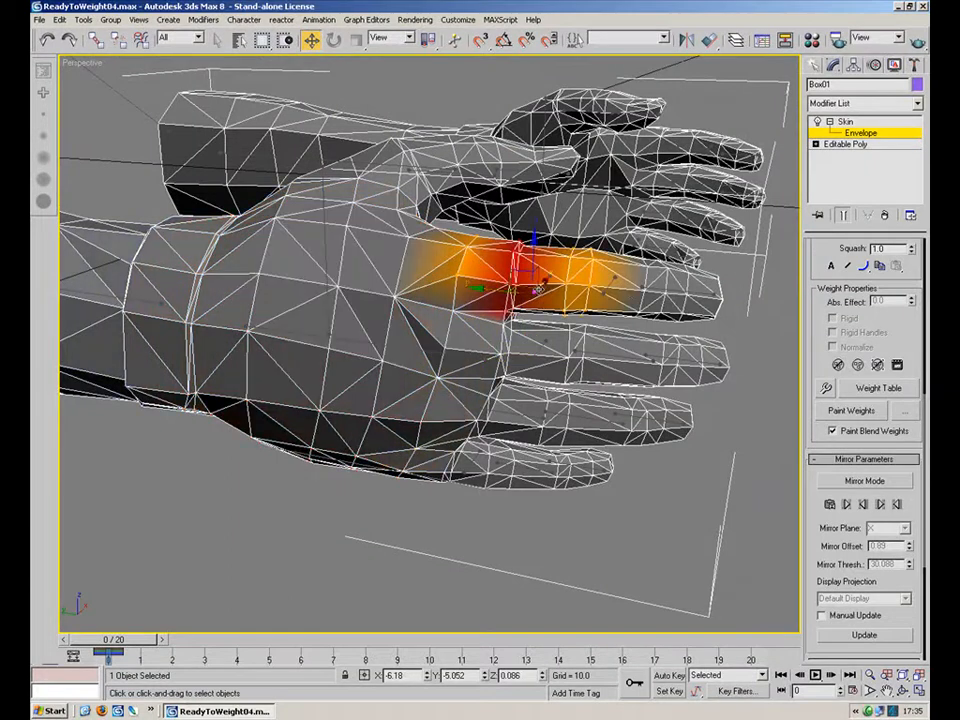
alt+middle_drag(613, 280, 524, 370)
scroll(569, 320, down, 5)
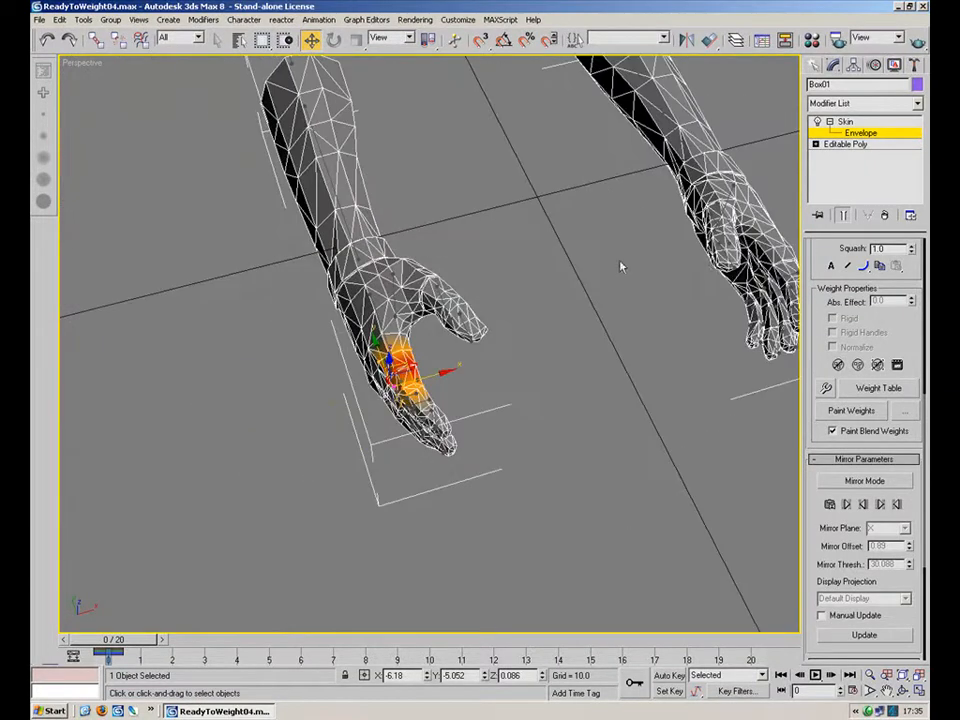
Step: Scrub the timeline from frame 0 and back to check how the mirrored arm deforms
alt+middle_drag(685, 291, 648, 288)
drag(138, 640, 189, 607)
alt+middle_drag(350, 522, 647, 484)
drag(208, 639, 110, 615)
Step: Select the hand bone and the ring of forearm vertices behind the wrist, and try weighting them 0.1 with the Weight Tool
click(462, 497)
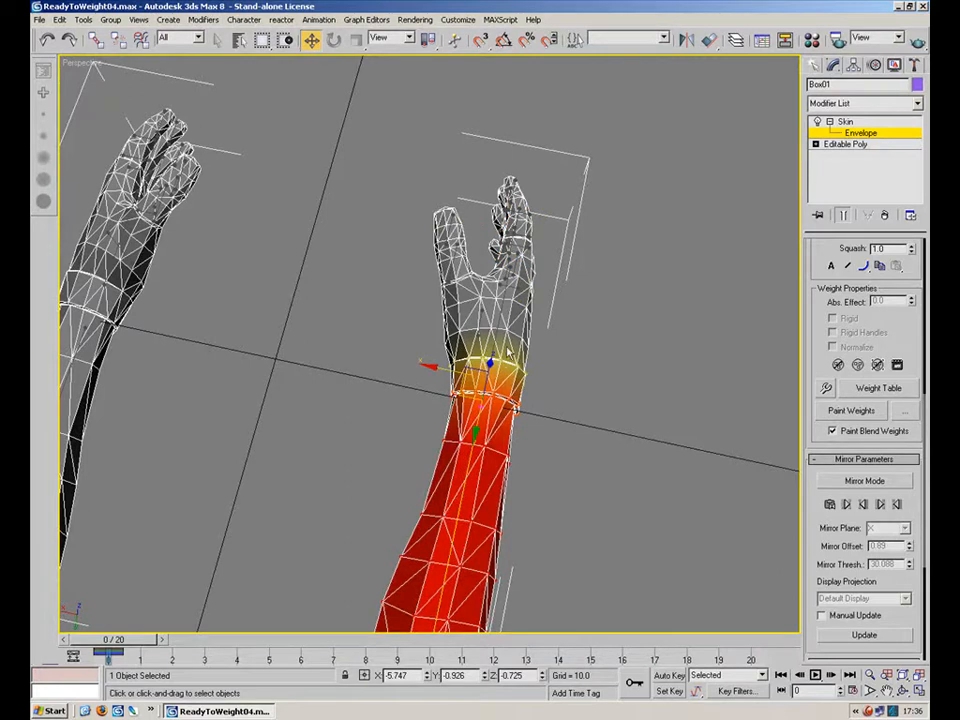
alt+middle_drag(528, 375, 540, 422)
scroll(575, 465, up, 5)
click(580, 470)
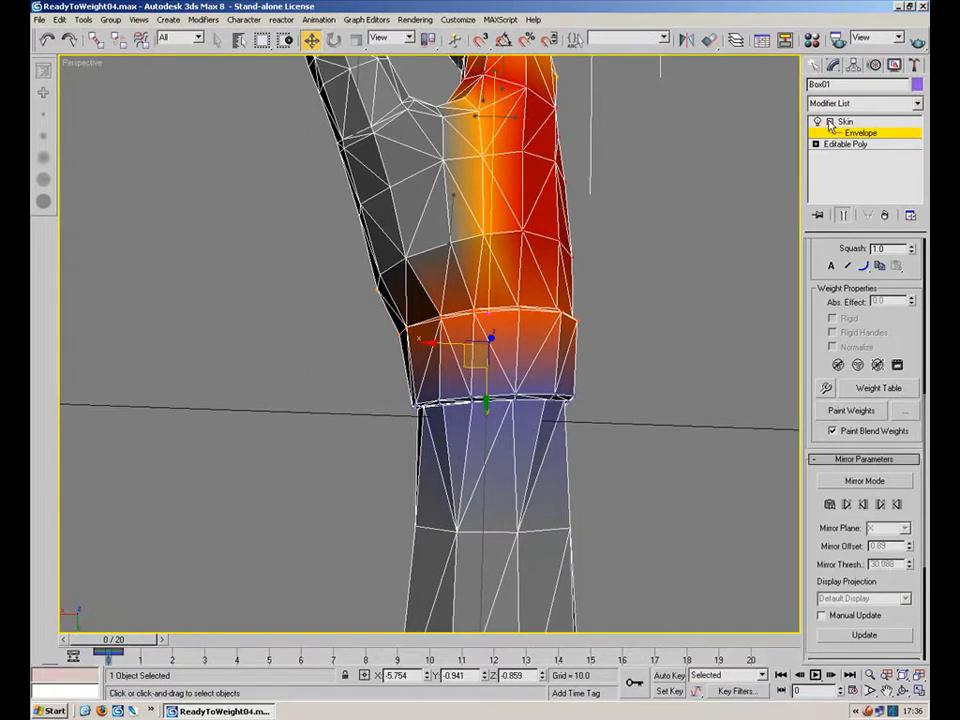
drag(681, 450, 405, 534)
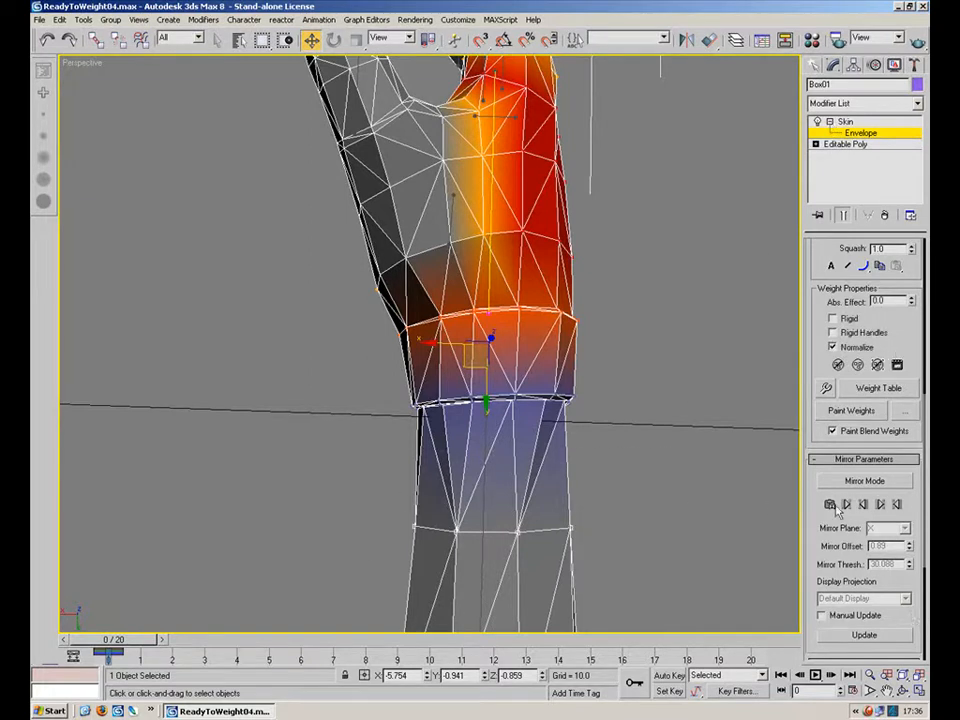
click(826, 388)
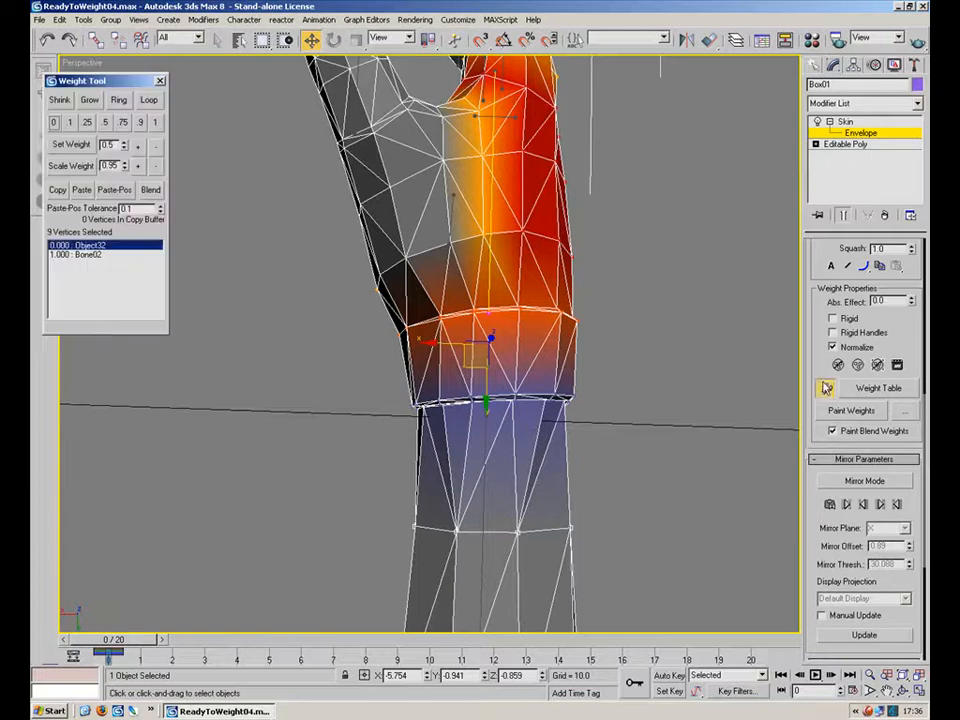
click(72, 122)
Step: Scrub the timeline to frame 8 and back to 0 to test the wrist's deformation with the trial weight
alt+middle_drag(268, 373, 312, 577)
drag(117, 645, 366, 641)
alt+middle_drag(440, 470, 190, 610)
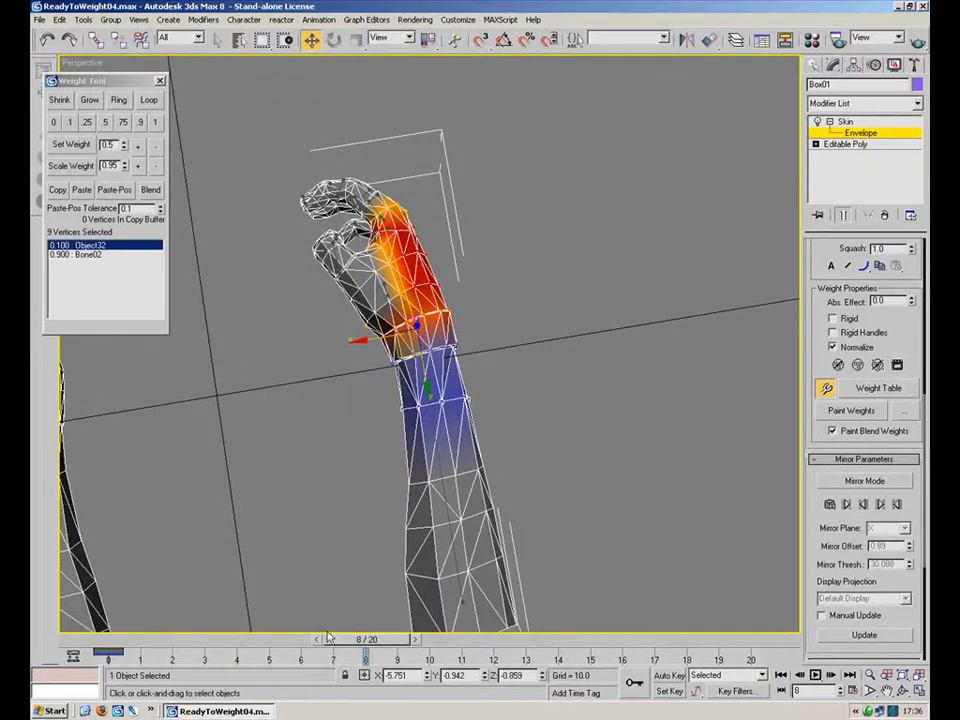
drag(365, 645, 32, 583)
key(w)
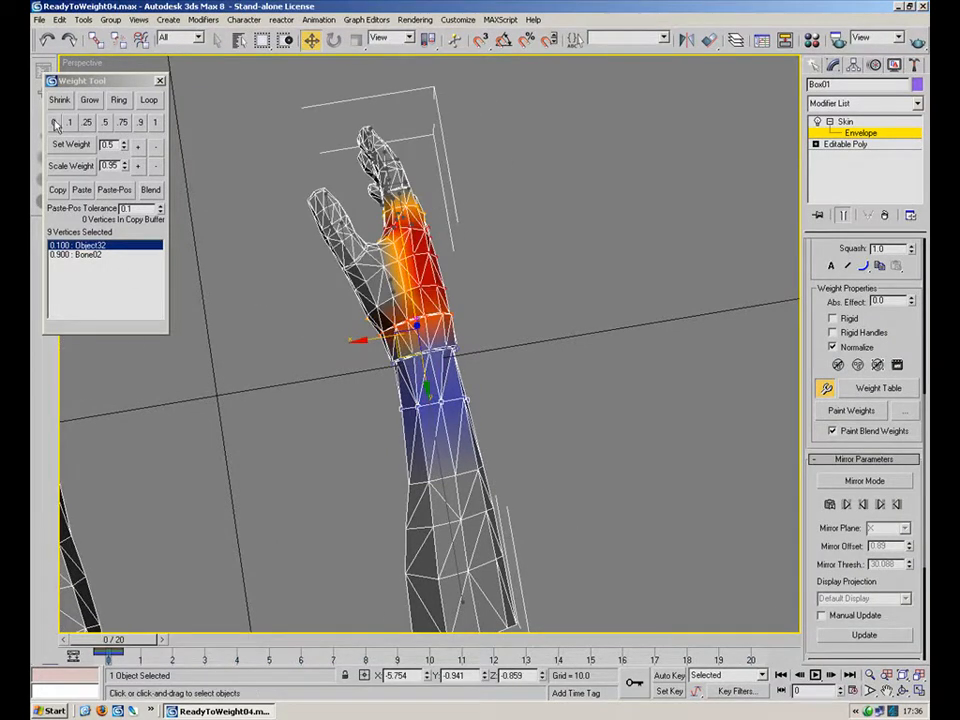
Step: Set the selected forearm vertices' weight to 0, unhide all objects and close the Weight Tool
right_click(581, 356)
click(611, 302)
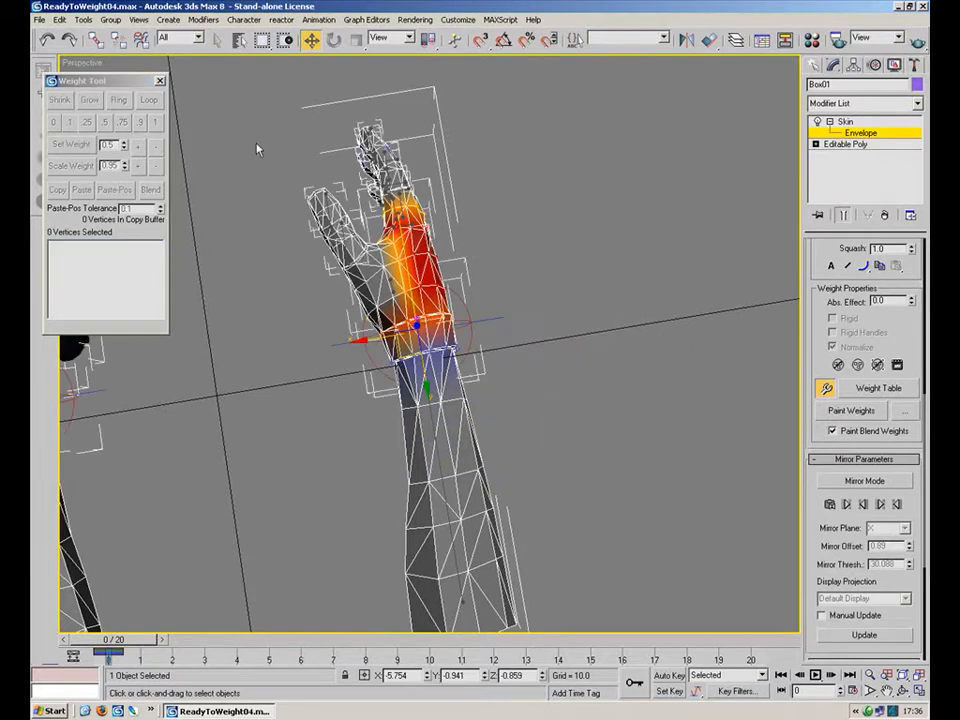
click(160, 81)
Step: Look over both arms with the gun and bones shown, then leave Envelope editing and deselect the arm mesh
mouse_move(320, 491)
alt+middle_down()
mouse_move(495, 409)
mouse_move(364, 326)
mouse_move(456, 369)
mouse_move(409, 430)
mouse_move(296, 441)
mouse_move(336, 401)
mouse_move(380, 460)
mouse_move(334, 521)
mouse_move(288, 349)
alt+middle_up()
alt+middle_drag(406, 311, 273, 561)
drag(122, 641, 92, 560)
alt+middle_drag(366, 521, 327, 513)
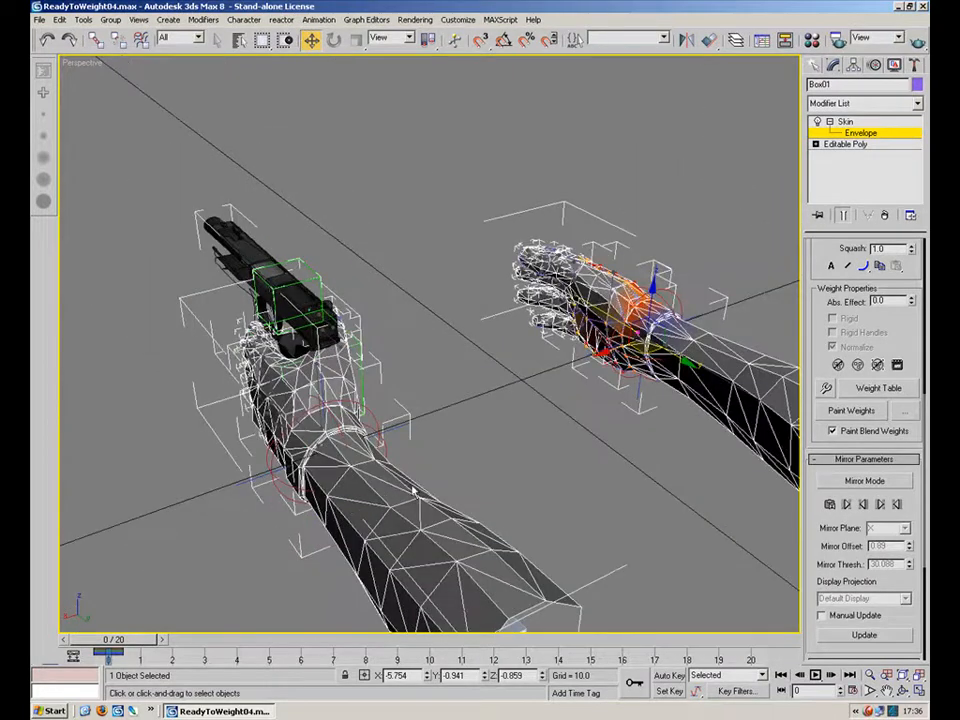
click(866, 711)
click(621, 428)
mouse_move(621, 428)
alt+middle_down()
mouse_move(538, 492)
mouse_move(471, 480)
mouse_move(519, 372)
mouse_move(555, 420)
mouse_move(559, 476)
mouse_move(602, 484)
mouse_move(780, 467)
mouse_move(594, 465)
mouse_move(756, 447)
mouse_move(639, 495)
mouse_move(531, 519)
mouse_move(561, 514)
mouse_move(530, 500)
mouse_move(408, 503)
alt+middle_up()
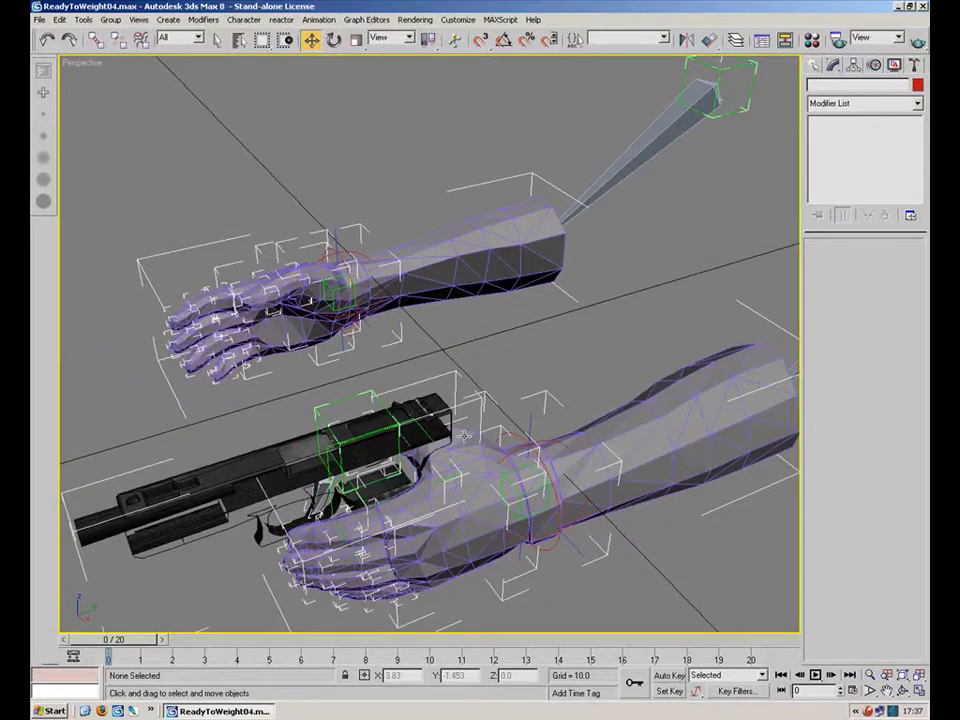